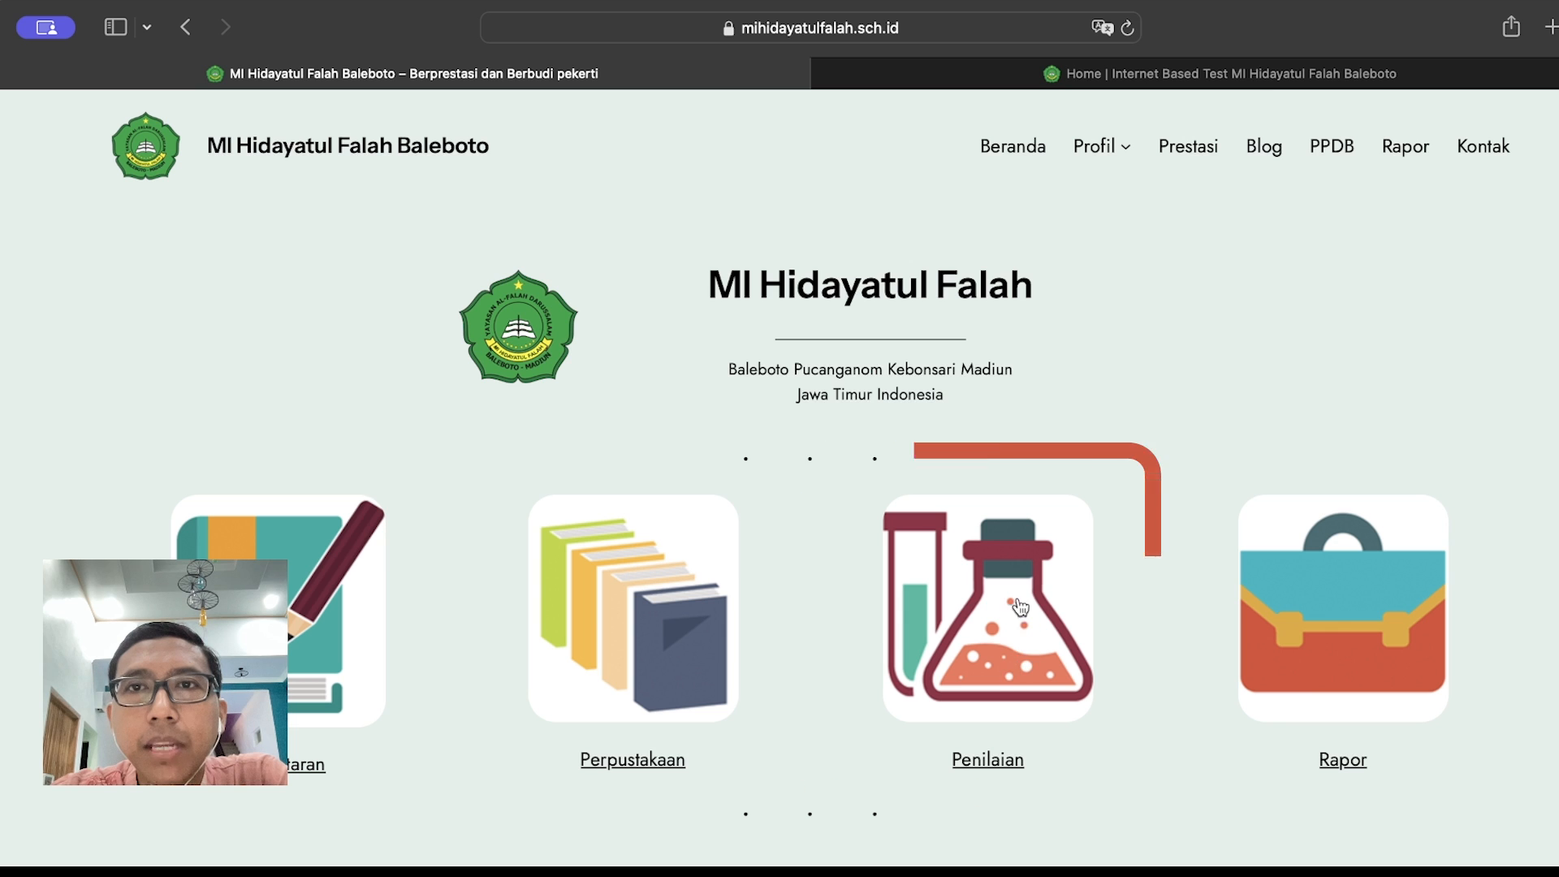
Open the Penilaian test site from the school homepage and log in with the account username and password
{"action": "left_click", "coordinate": [981, 584]}
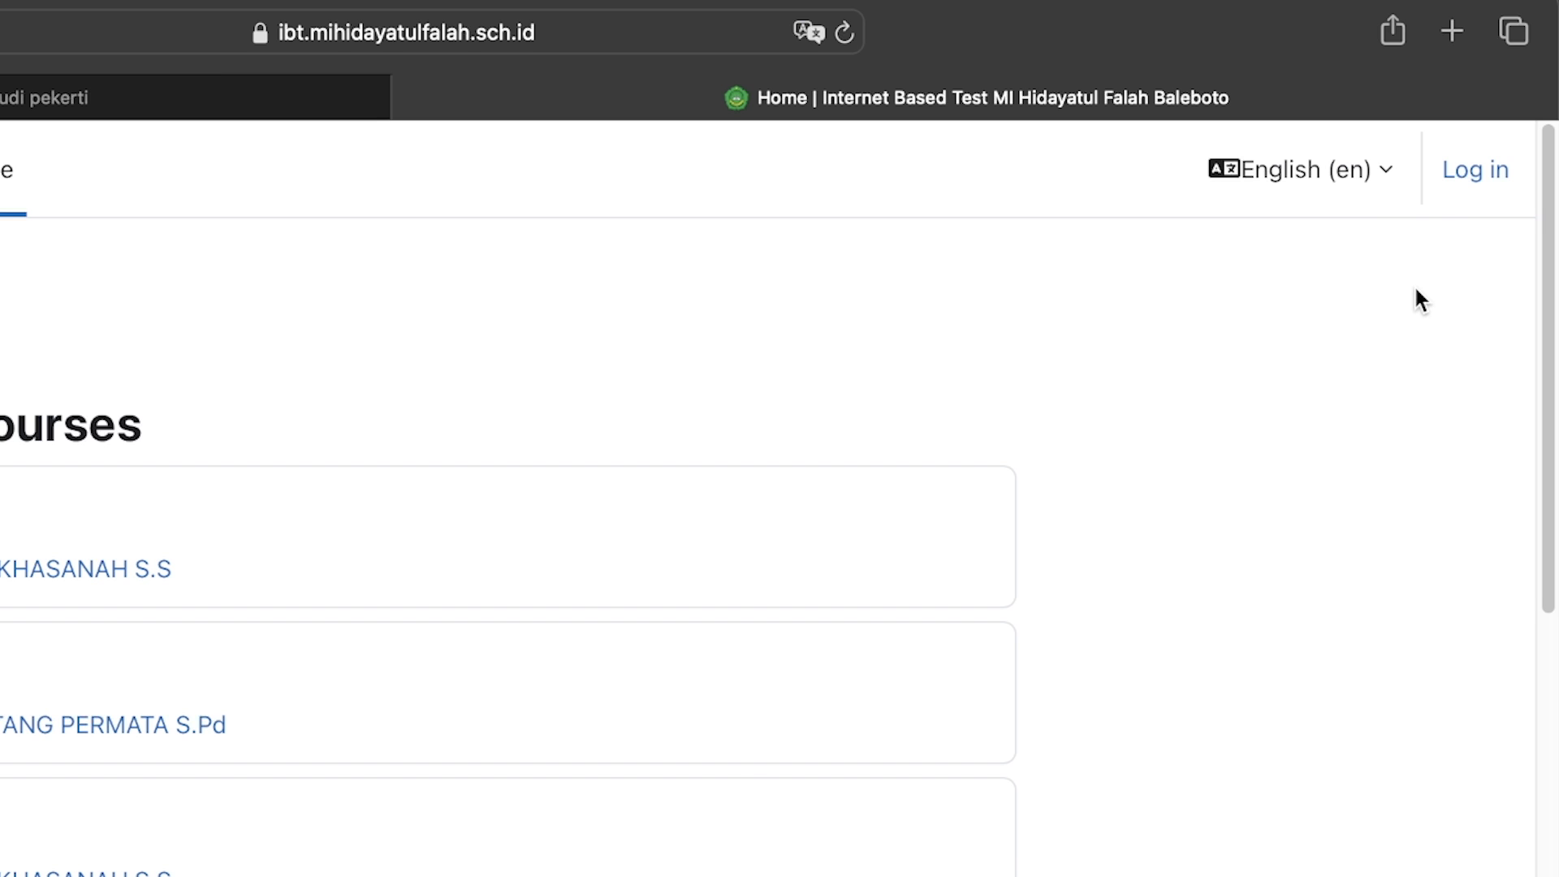
{"action": "left_click", "coordinate": [1448, 191]}
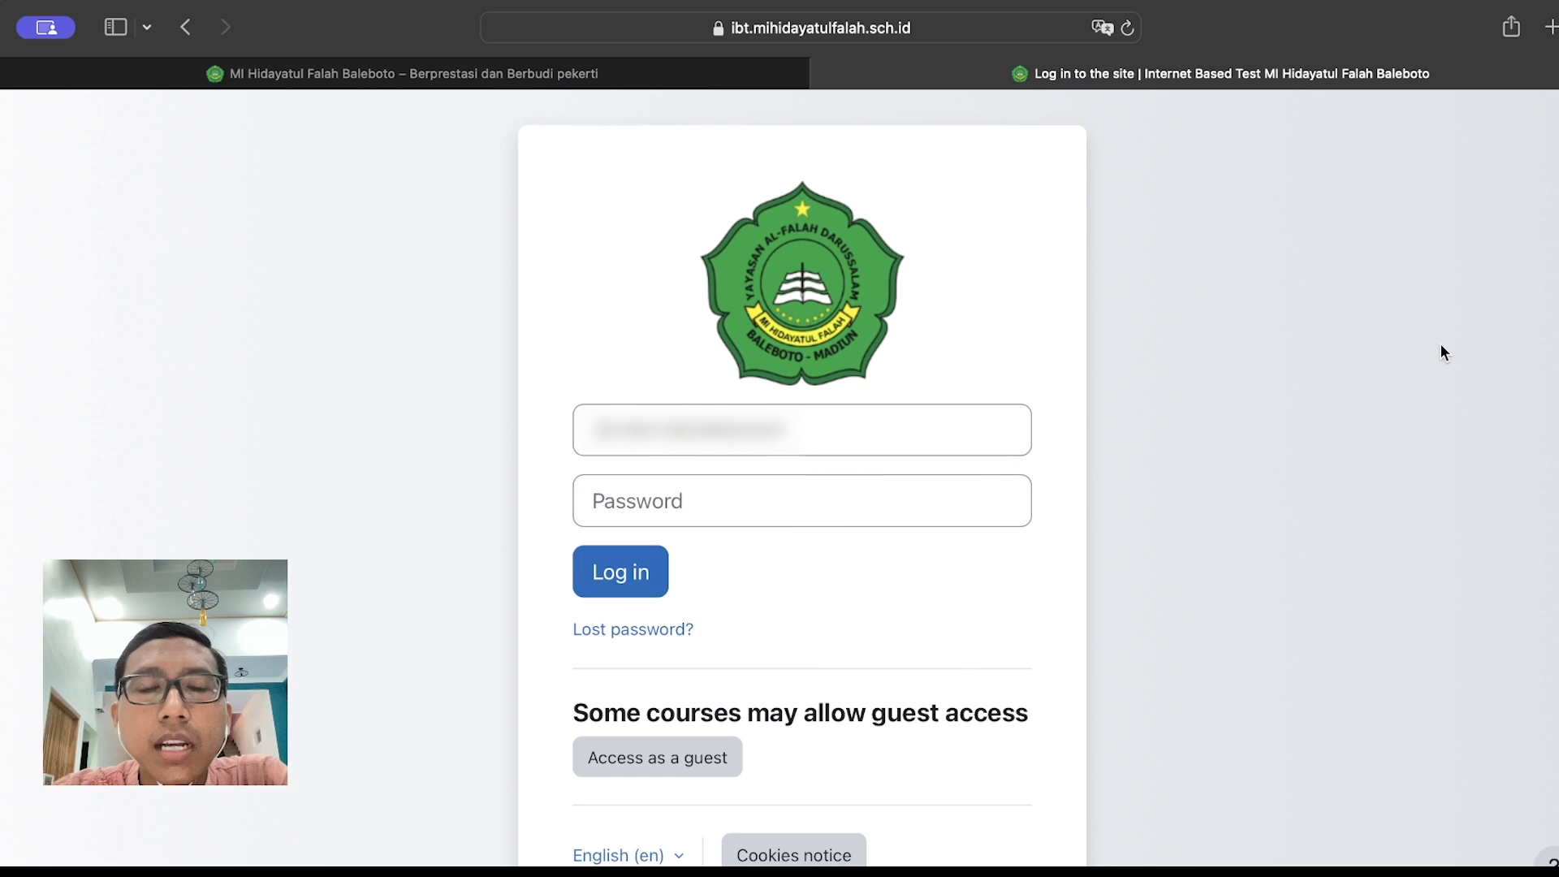
{"action": "left_click", "coordinate": [895, 439]}
{"action": "left_click", "coordinate": [755, 500]}
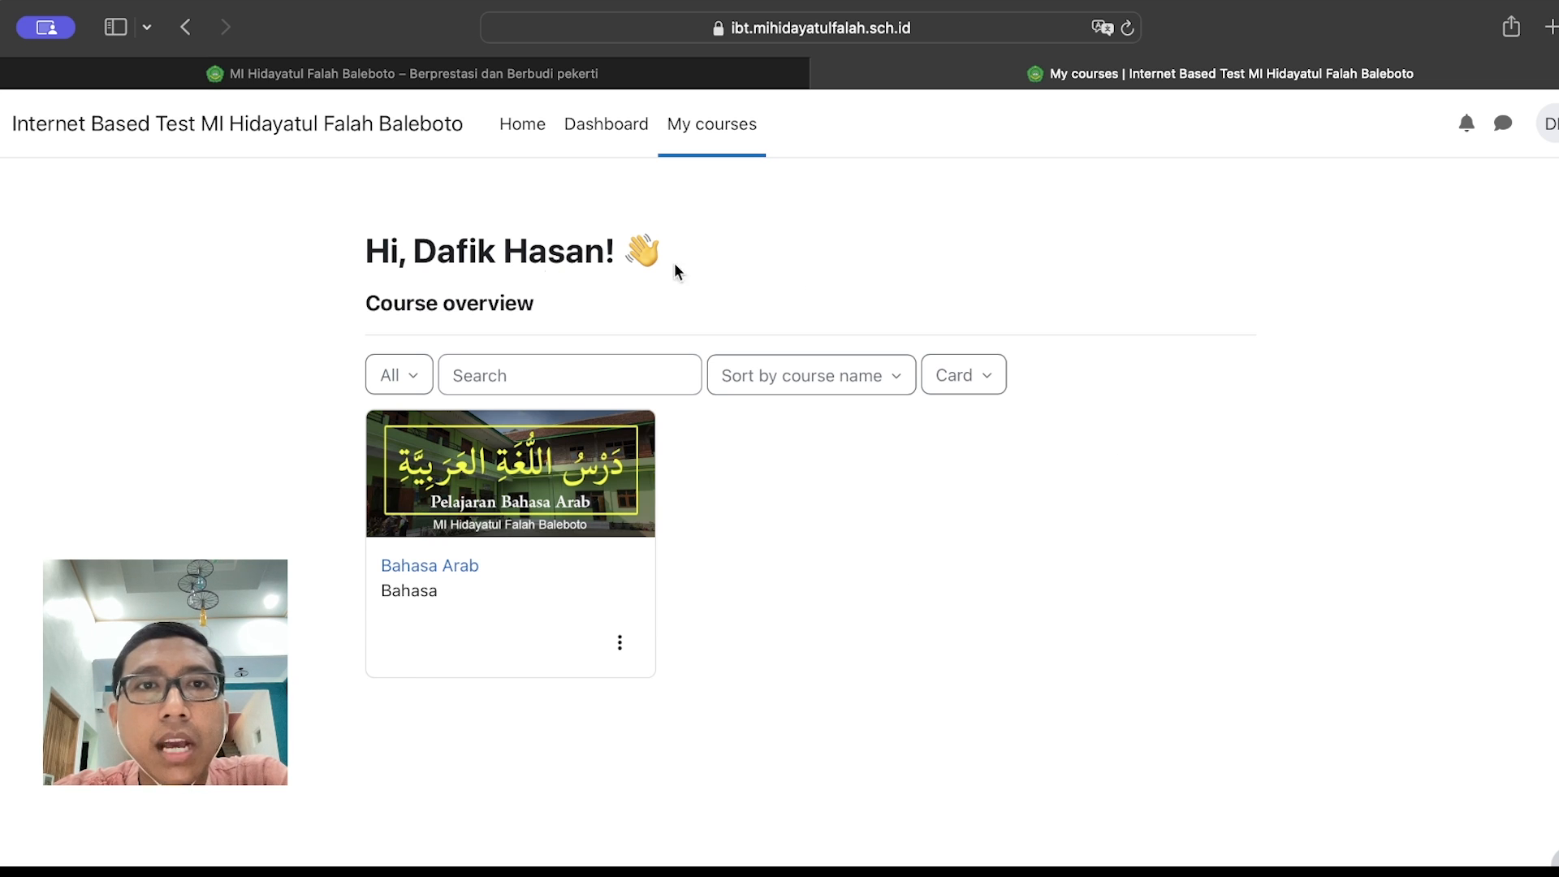
{"action": "left_click_drag", "start_coordinate": [418, 253], "coordinate": [614, 254]}
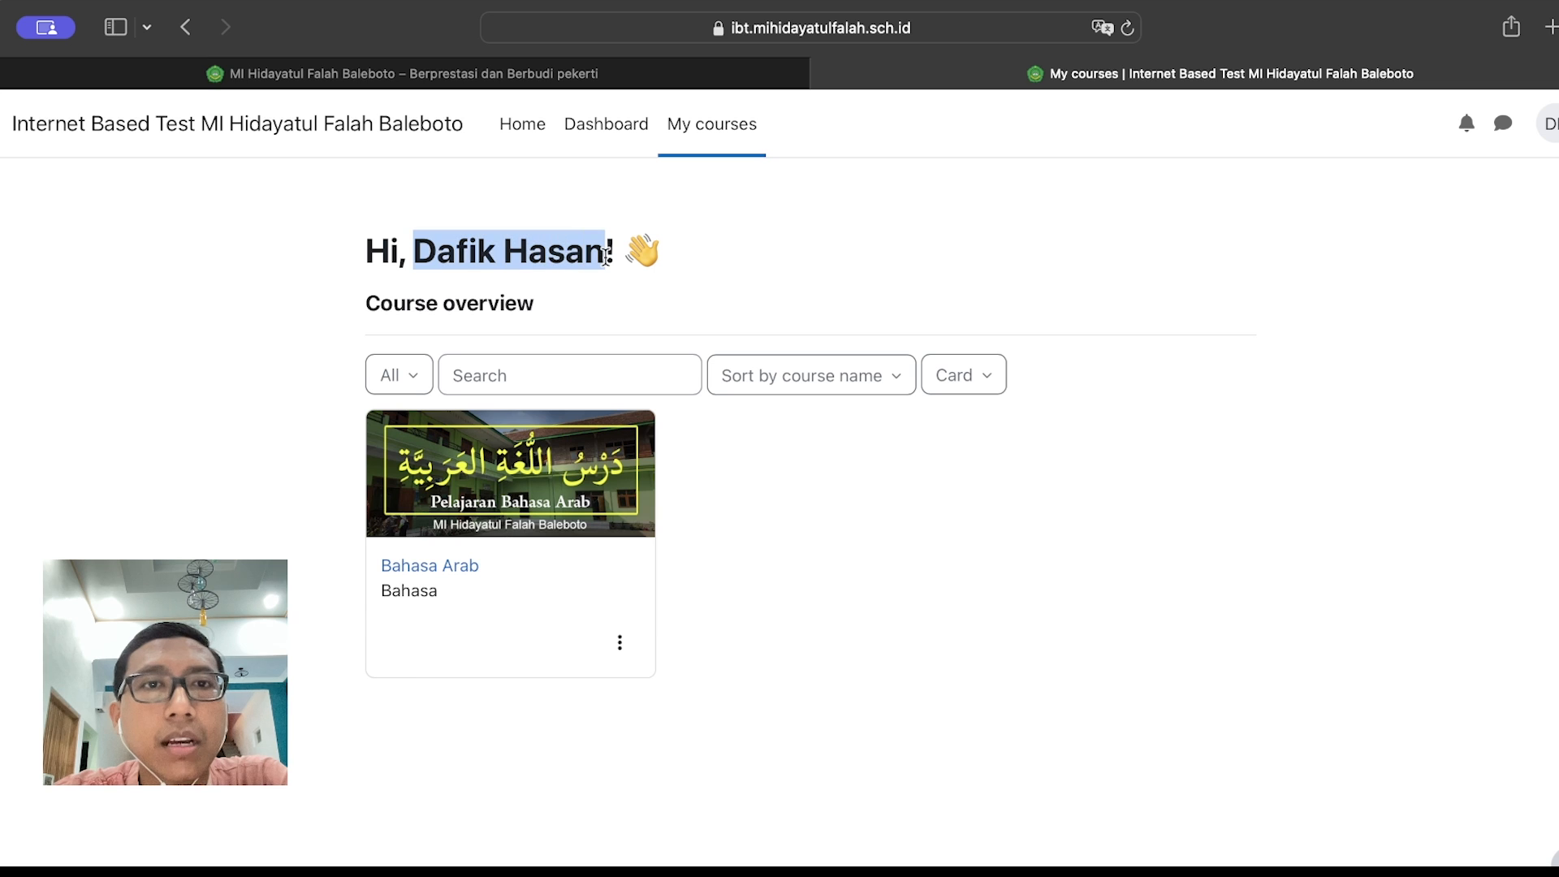
{"action": "left_click", "coordinate": [273, 333]}
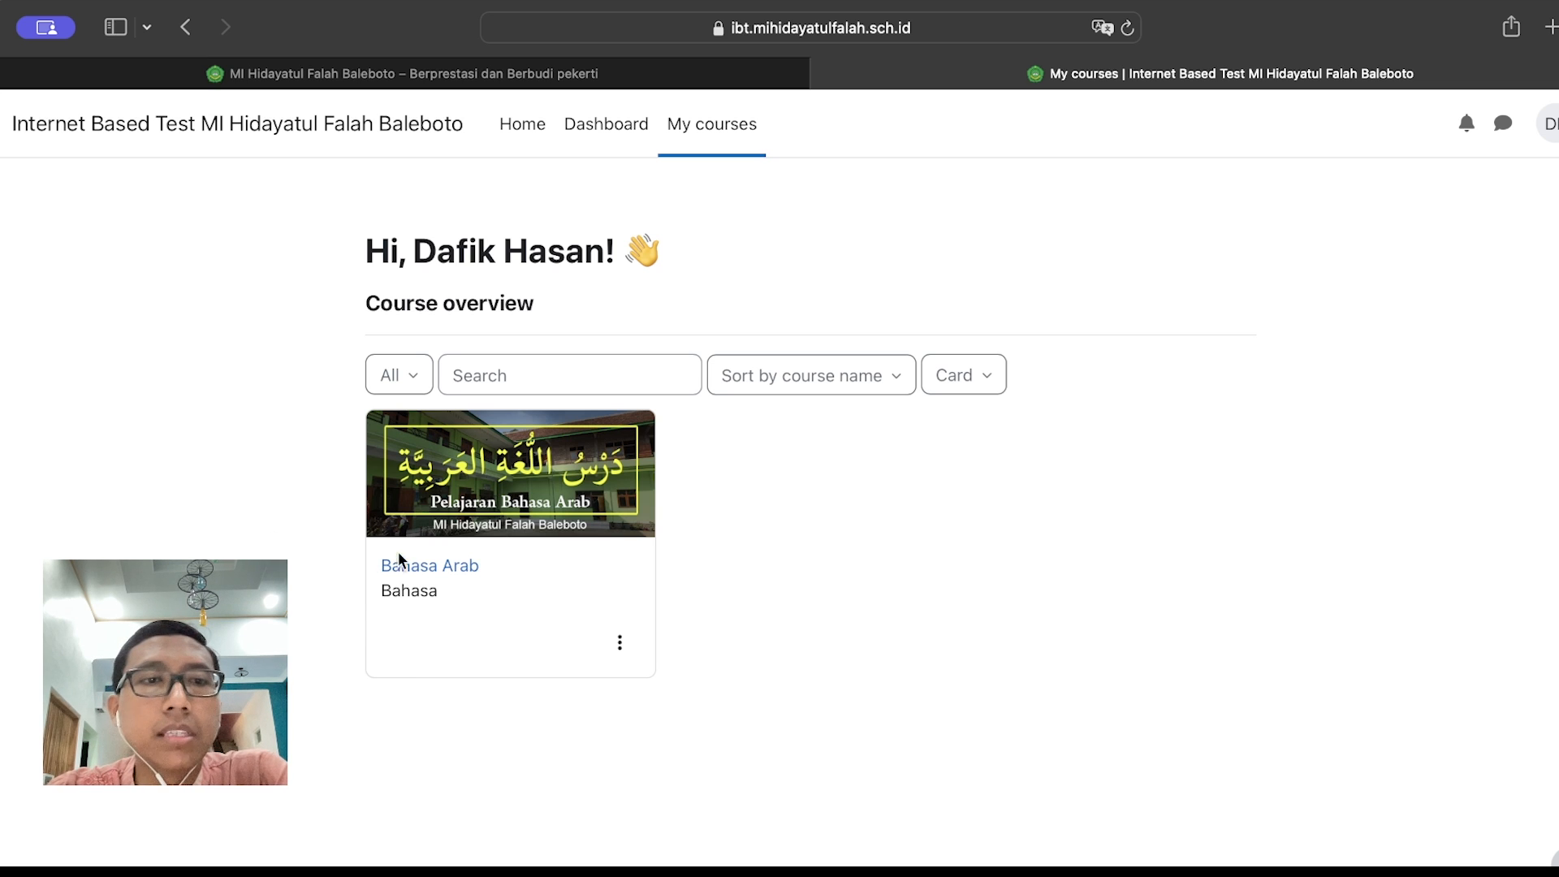
Open the Asesmen Madrasah Bahasa Arab quiz in the Bahasa Arab course and go to its questions page
{"action": "left_click", "coordinate": [431, 573]}
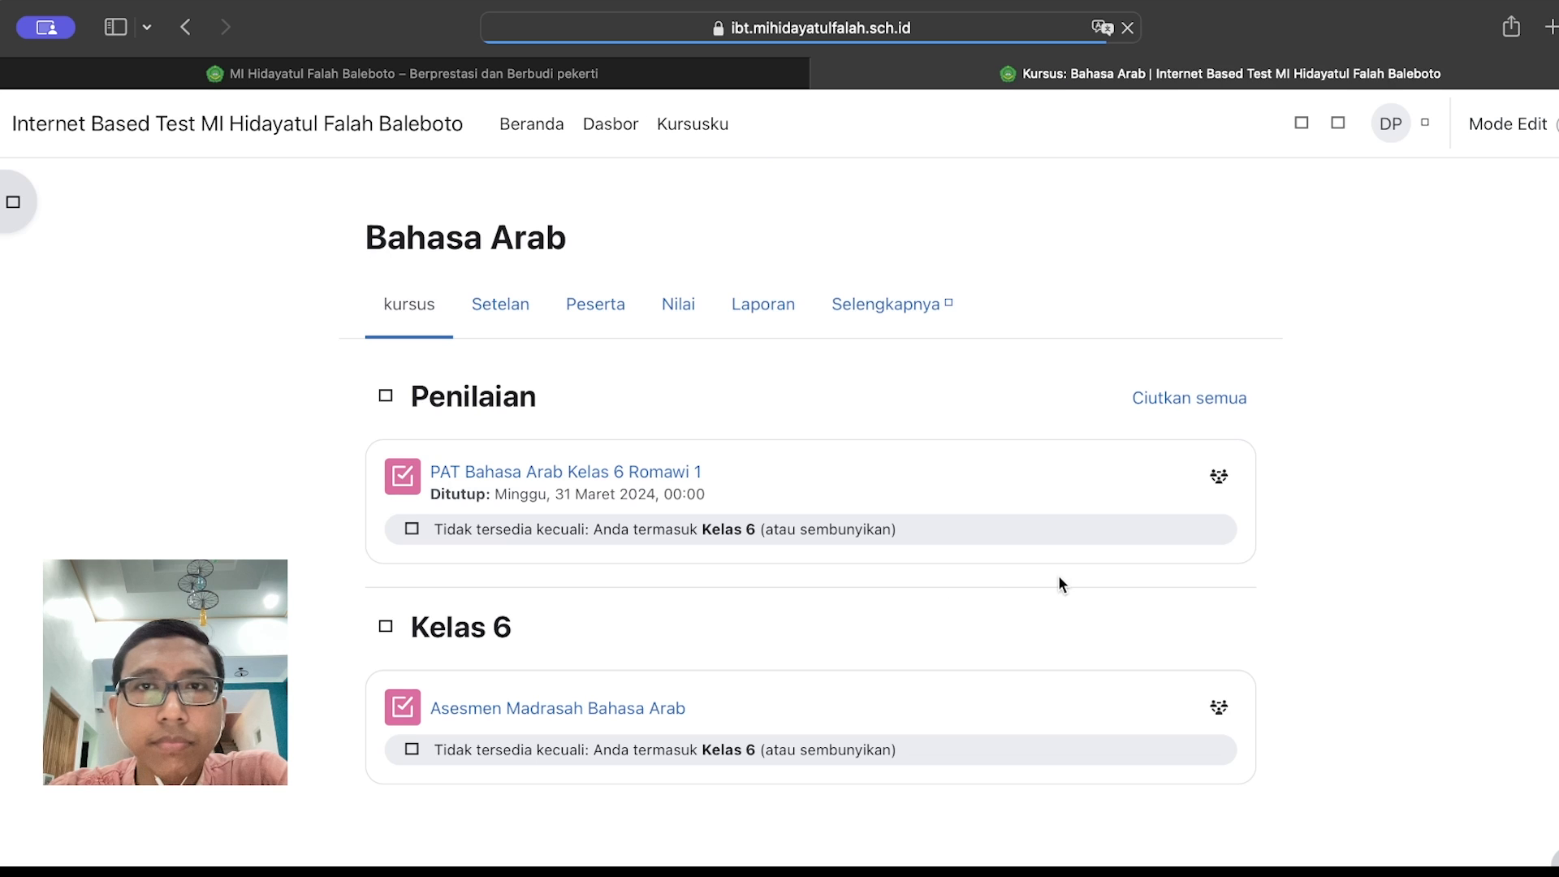
{"action": "left_click", "coordinate": [491, 710]}
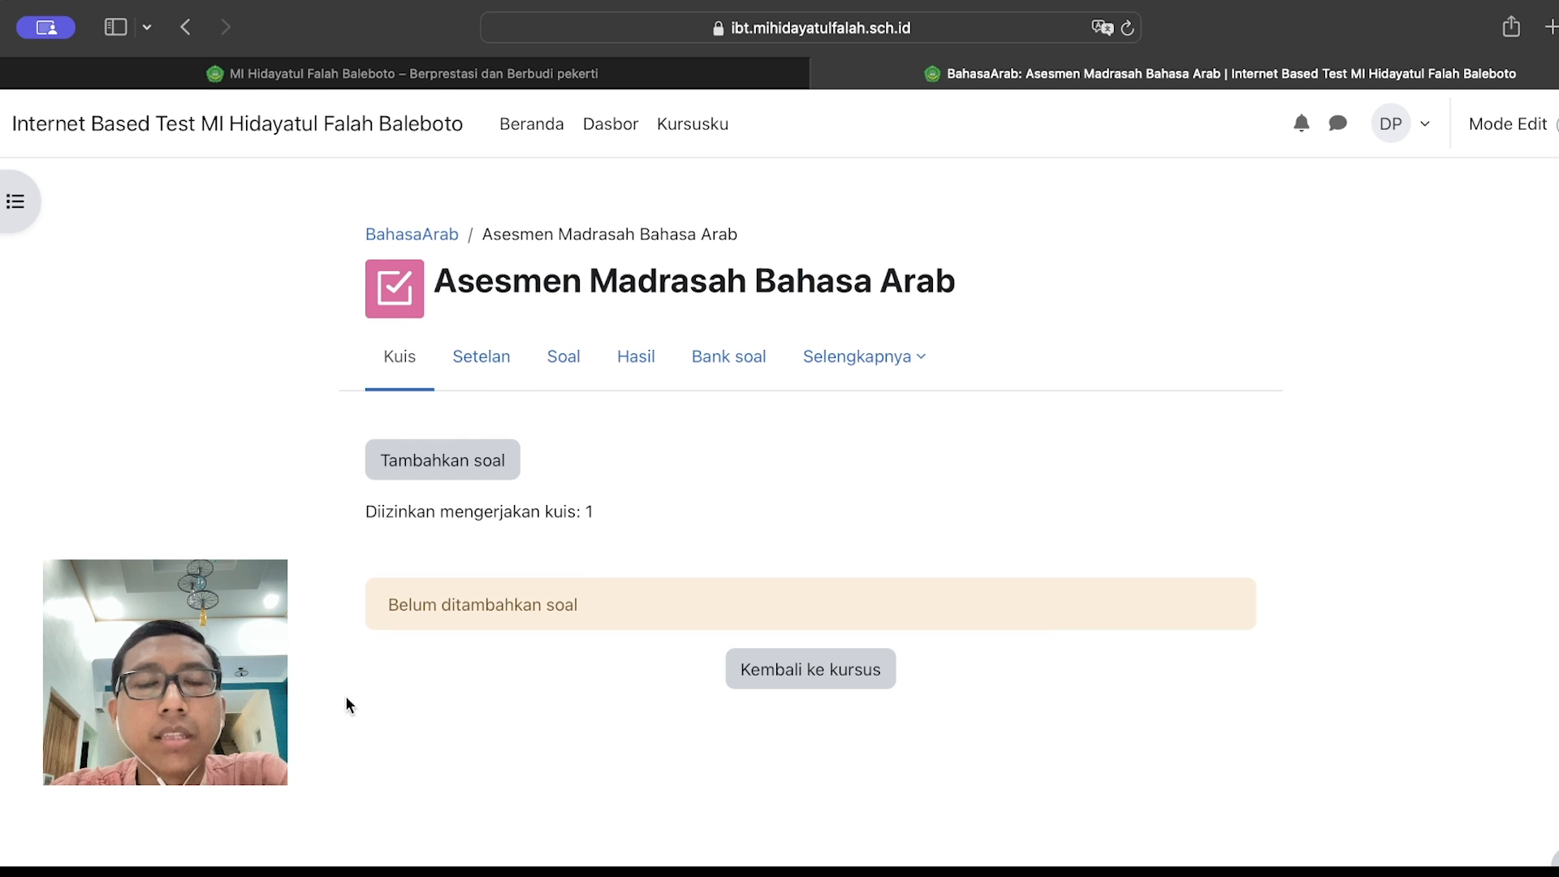
{"action": "left_click", "coordinate": [564, 364]}
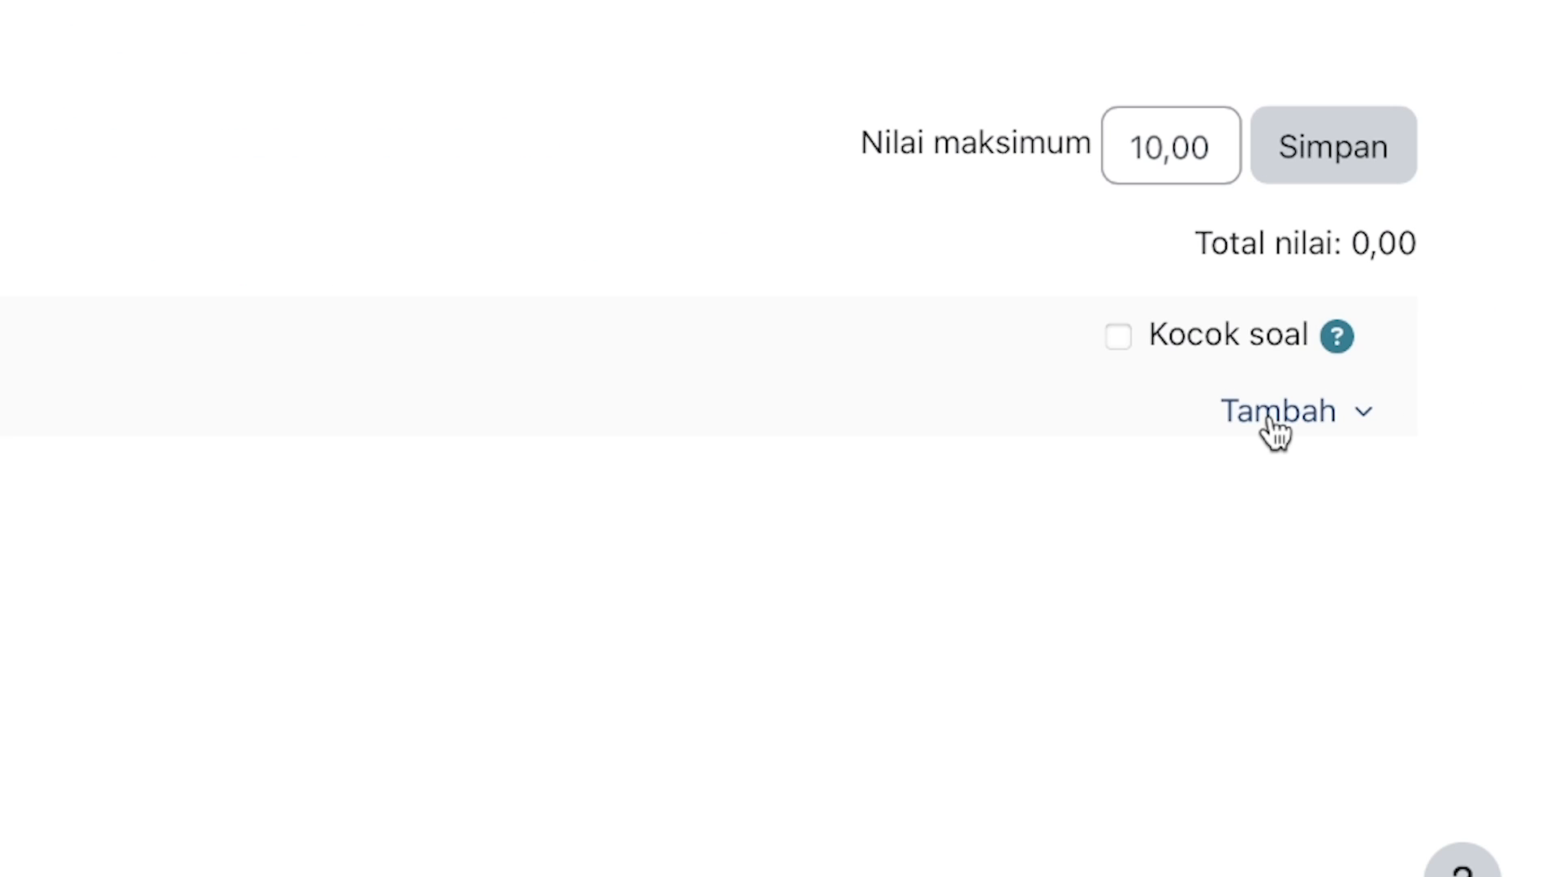
Add a new question of type Pilihan ganda (multiple choice) to the quiz
{"action": "left_click", "coordinate": [1276, 414]}
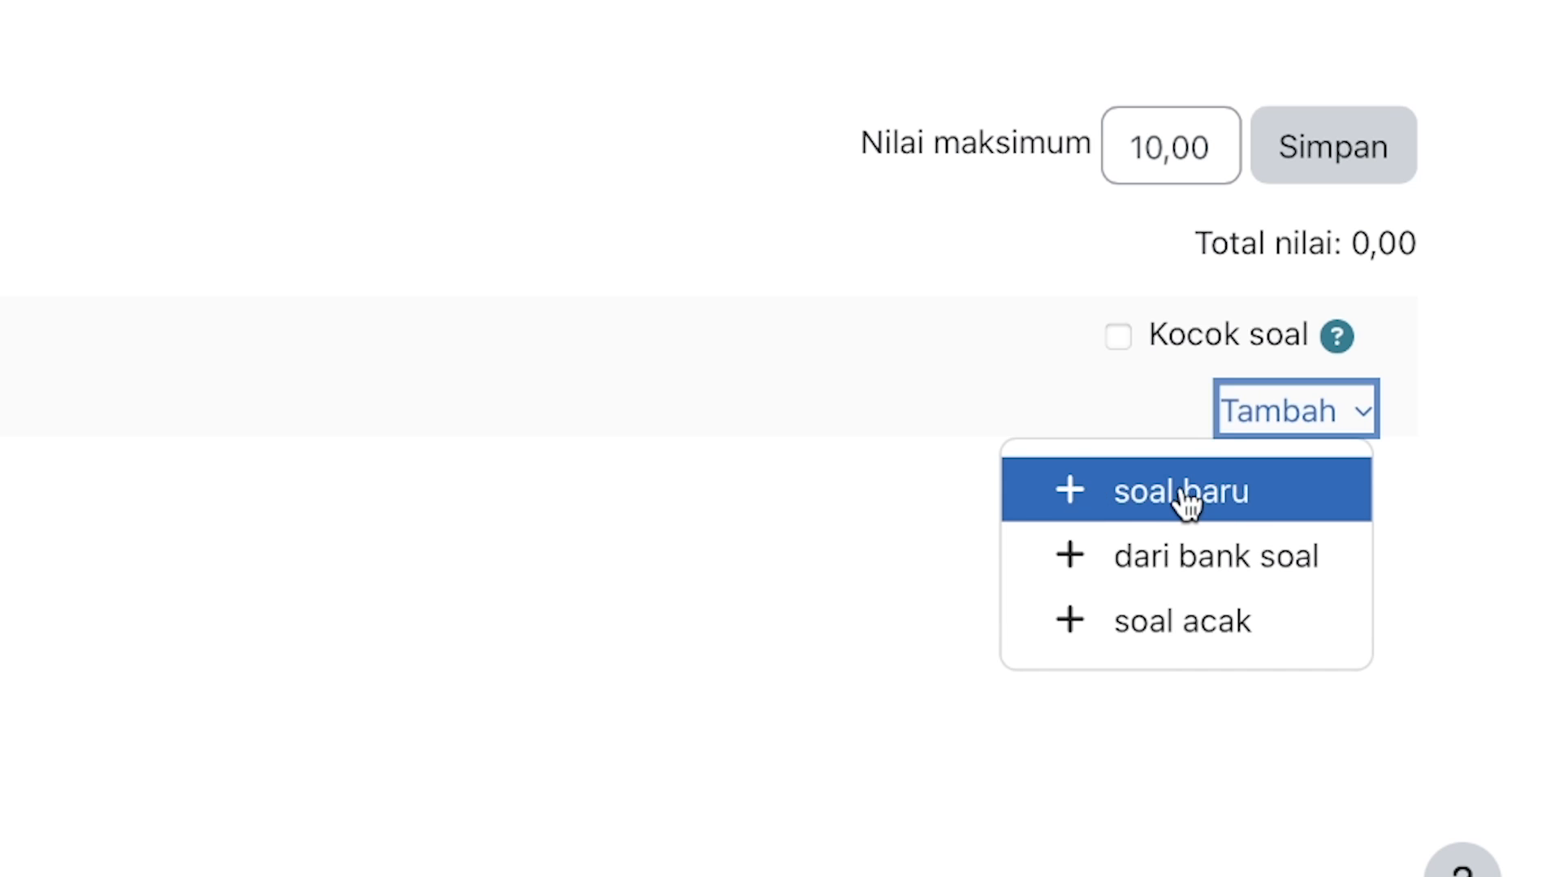
{"action": "left_click", "coordinate": [1182, 492]}
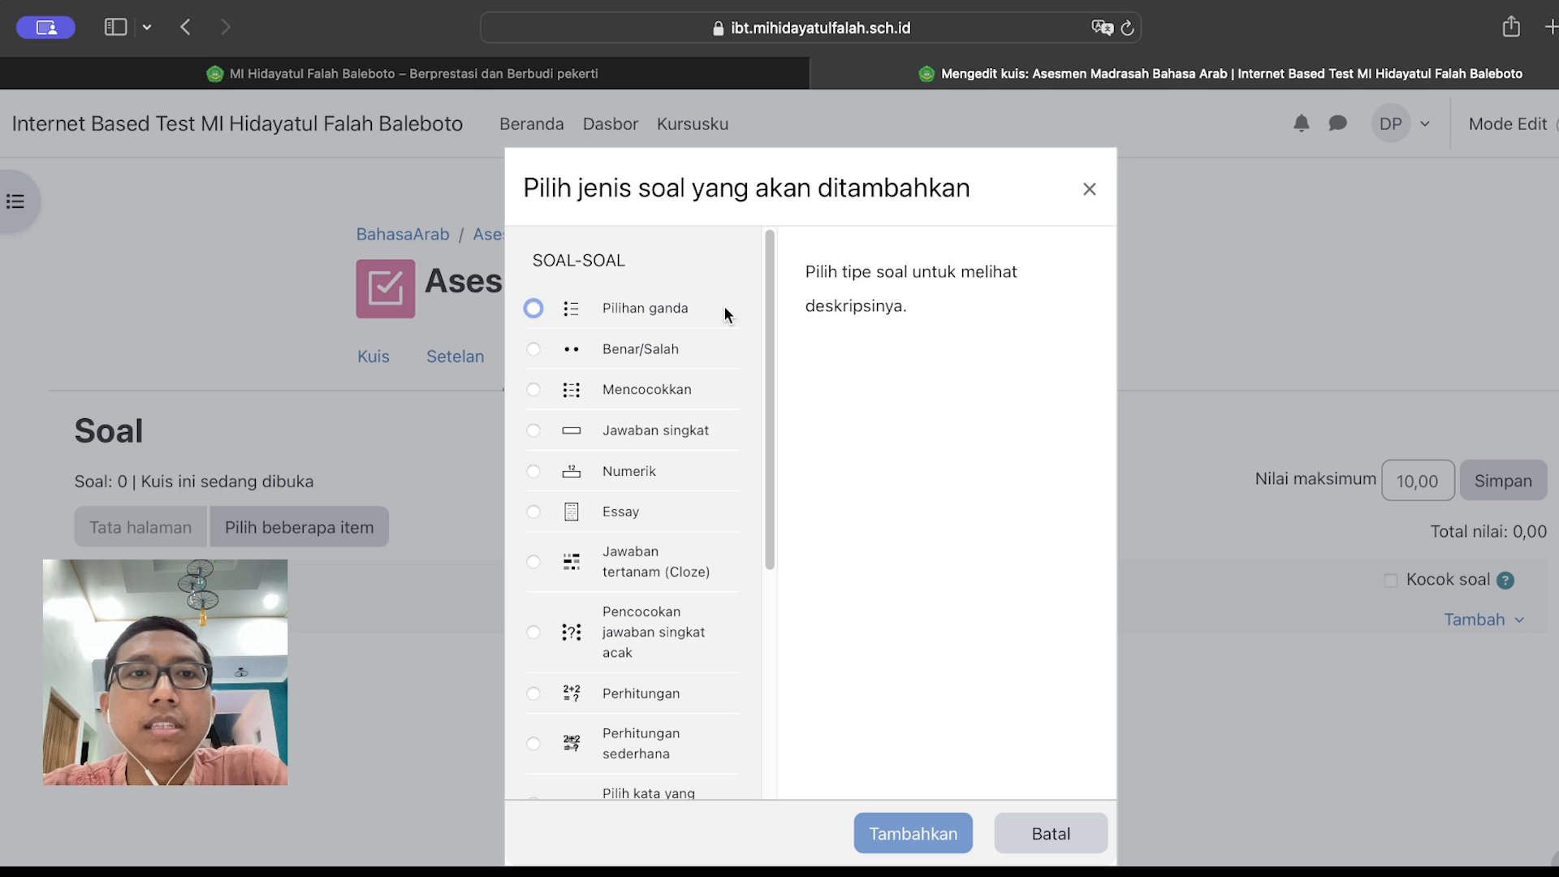
{"action": "left_click", "coordinate": [669, 304]}
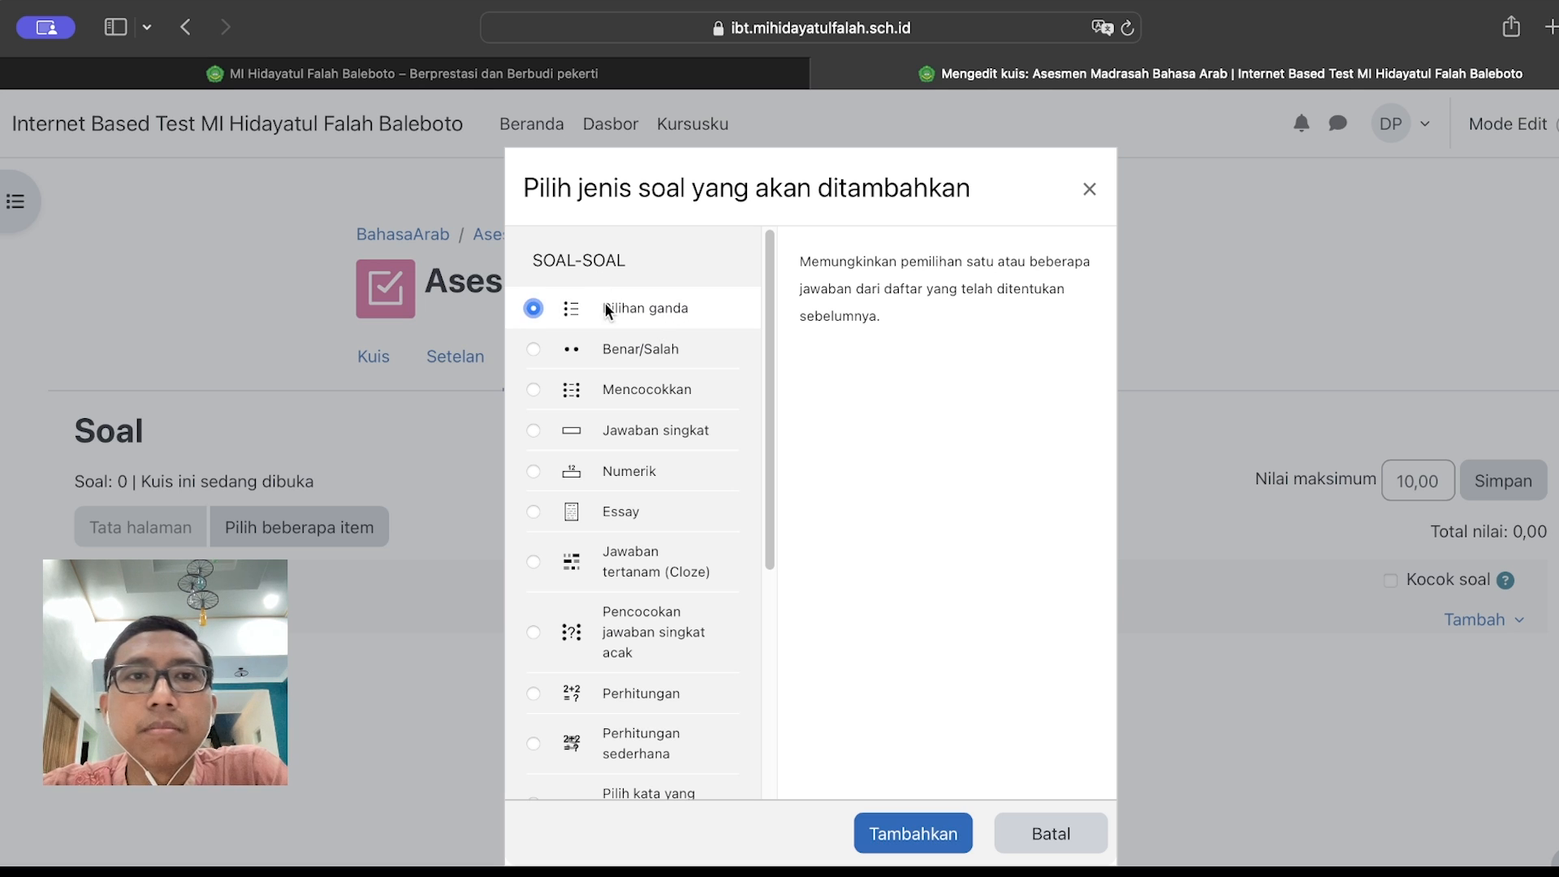
{"action": "left_click", "coordinate": [920, 831]}
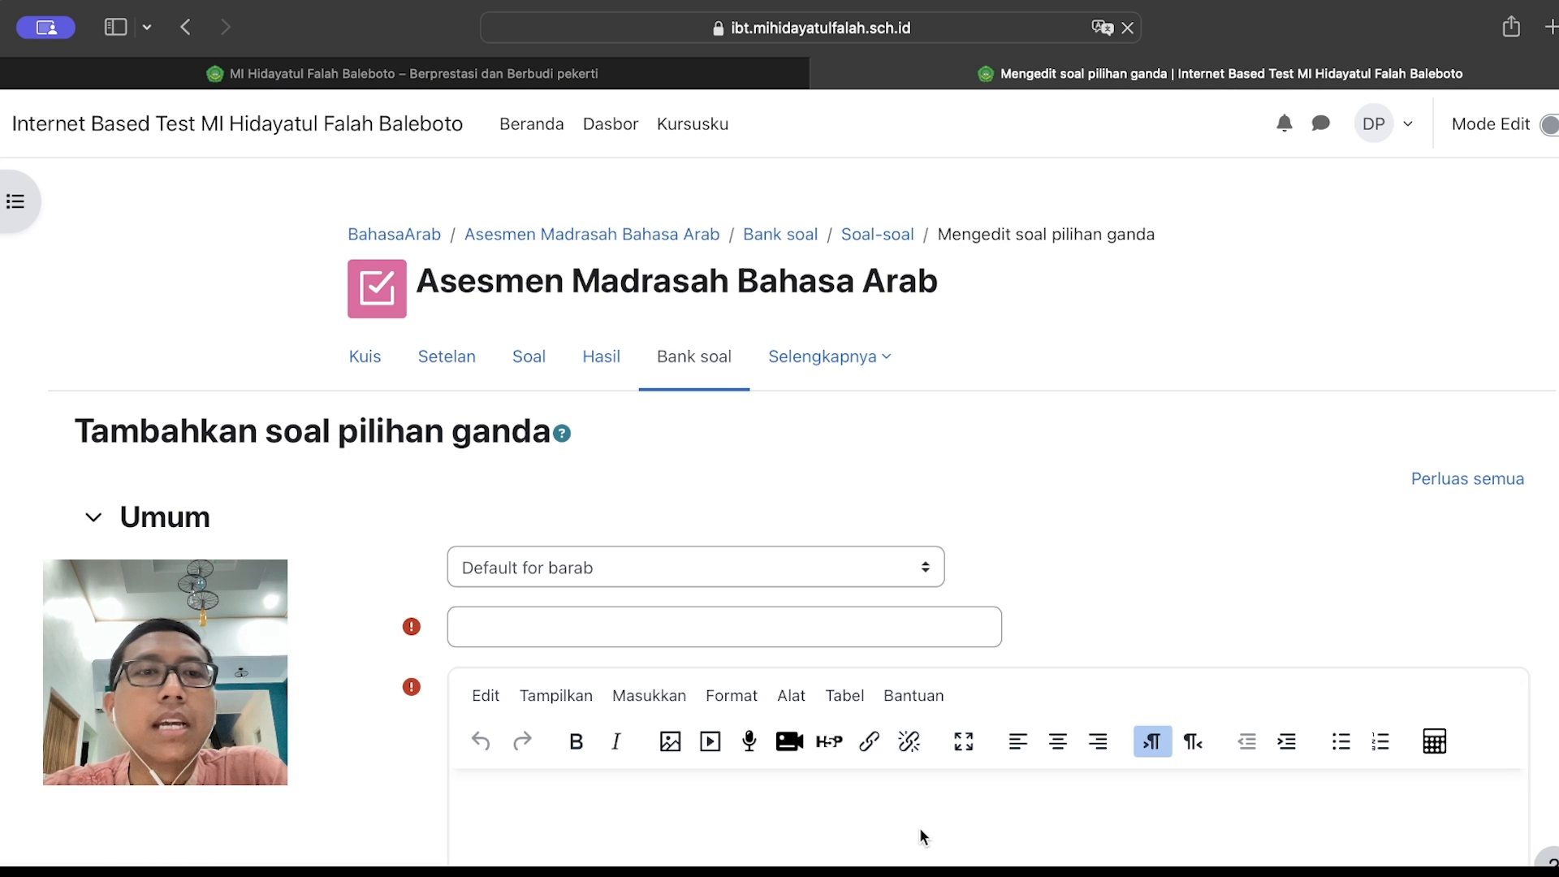
Look over the multiple-choice question form, from the general fields to the answer choices
{"action": "scroll", "coordinate": [347, 778], "scroll_direction": "down", "scroll_amount": 2}
{"action": "scroll", "coordinate": [347, 777], "scroll_direction": "down", "scroll_amount": 1}
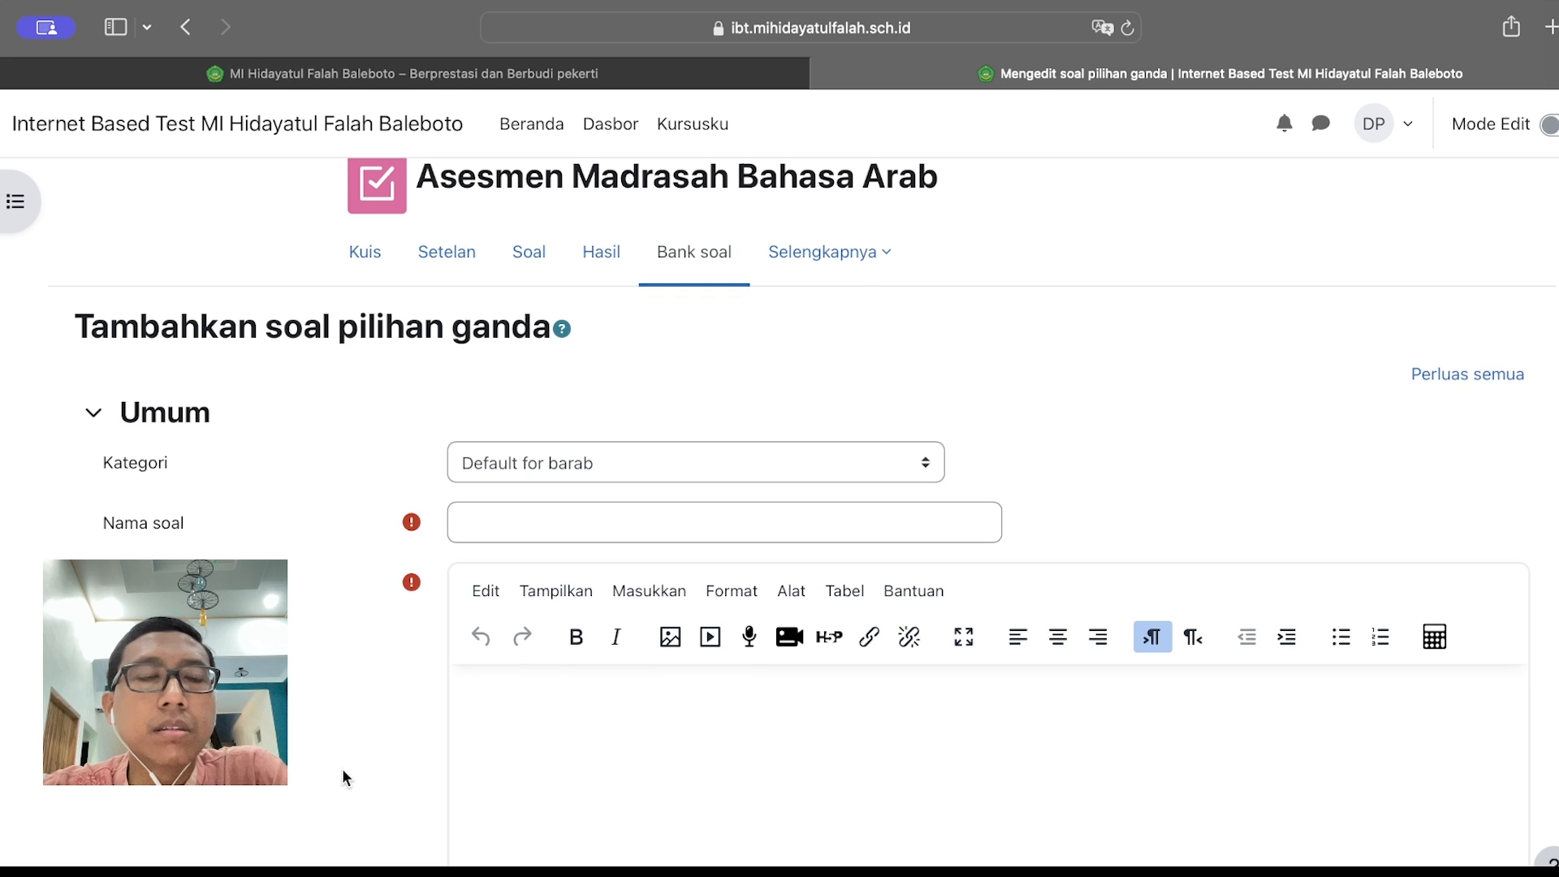
{"action": "scroll", "coordinate": [346, 778], "scroll_direction": "down", "scroll_amount": 2}
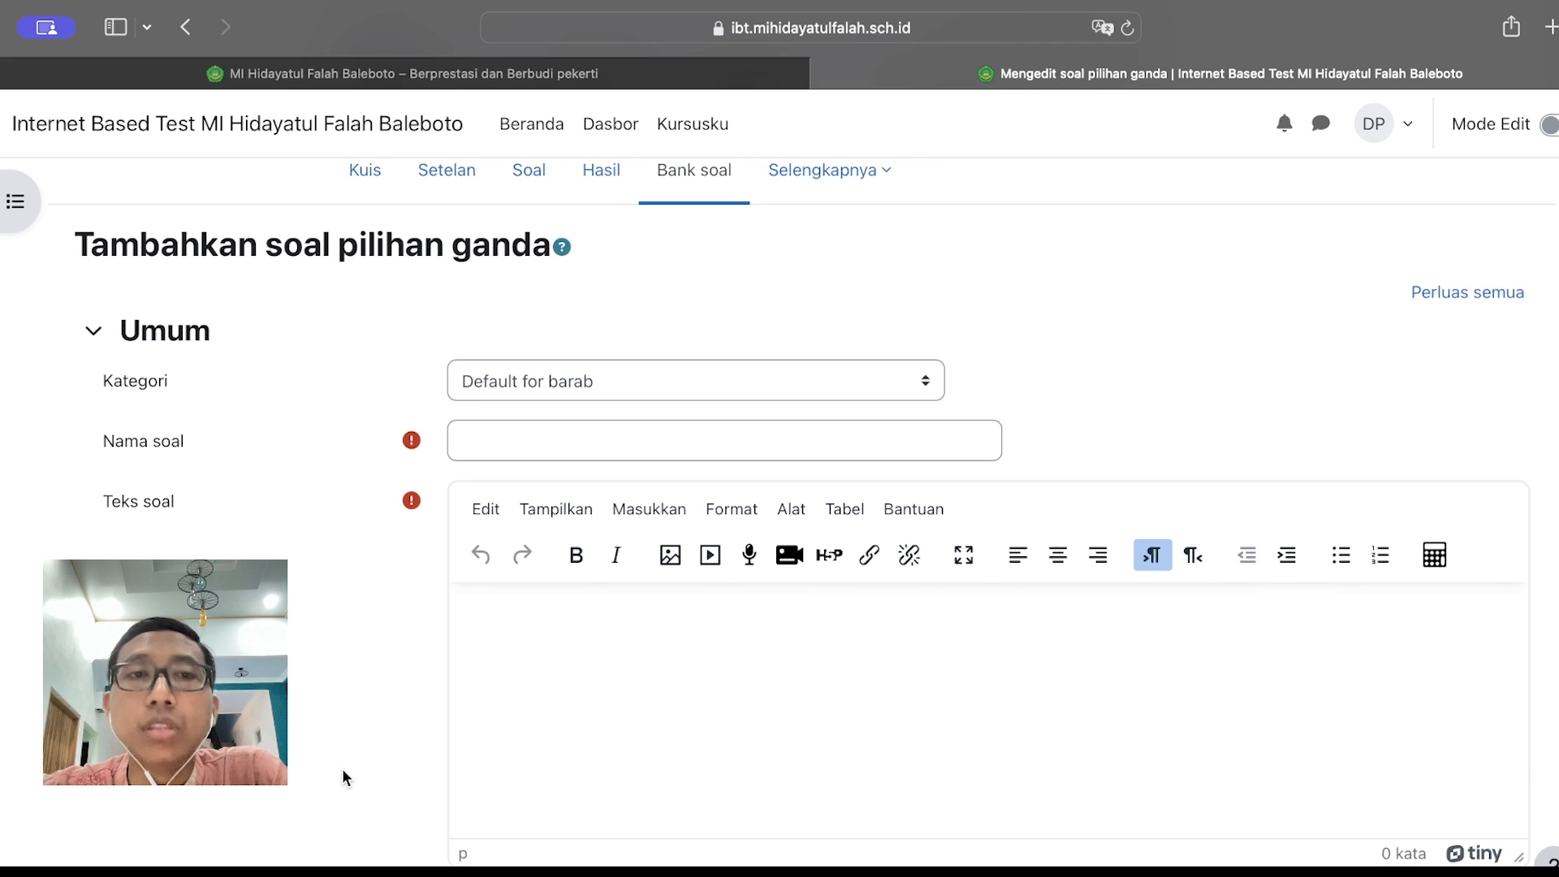
{"action": "scroll", "coordinate": [347, 778], "scroll_direction": "down", "scroll_amount": 15}
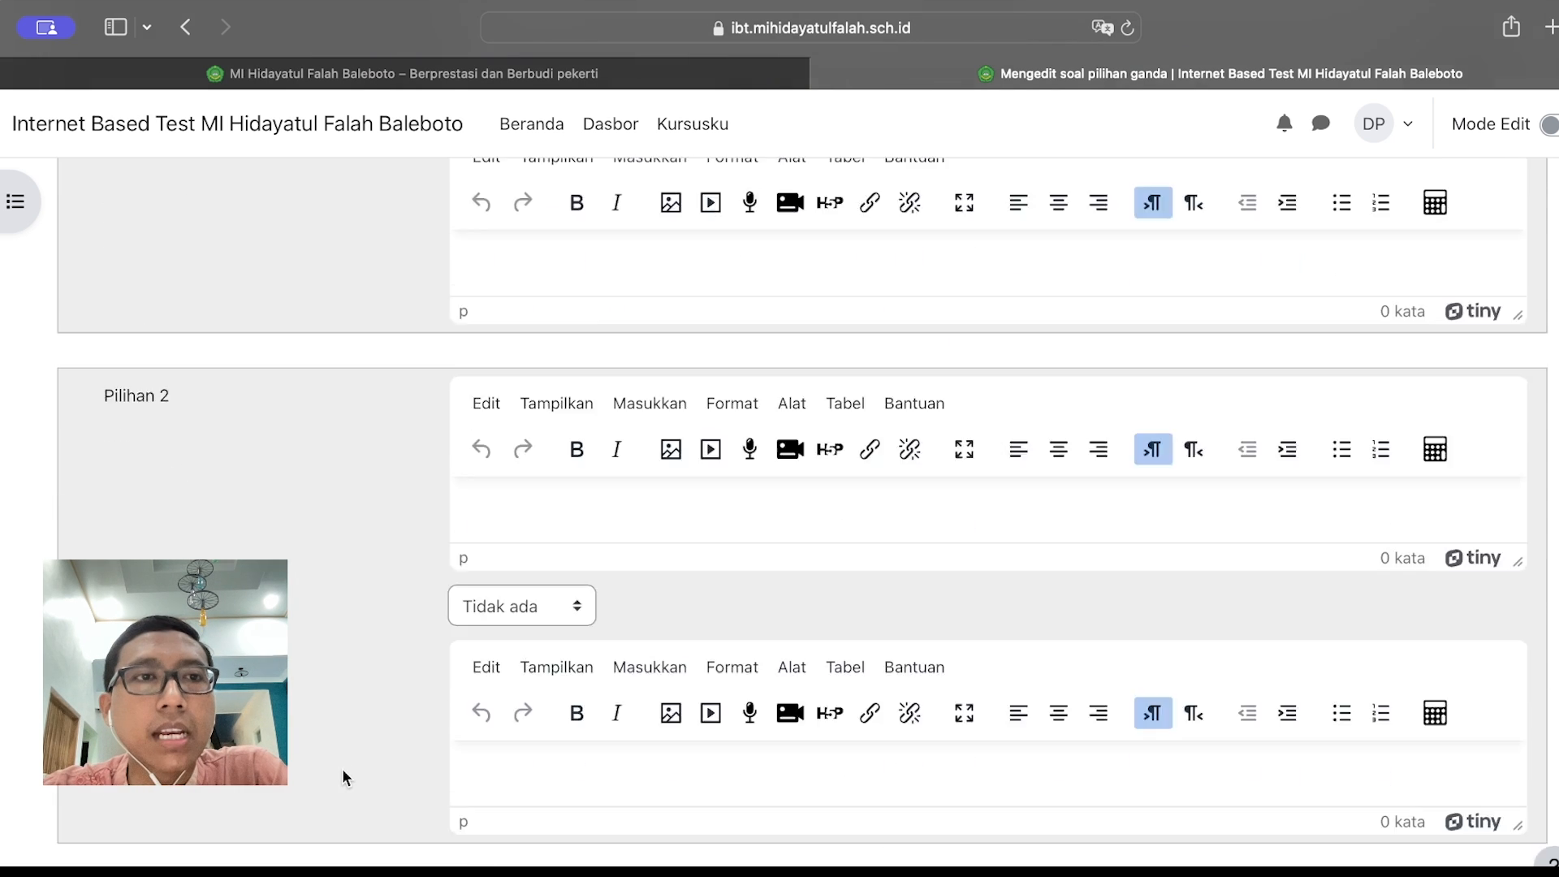
{"action": "scroll", "coordinate": [347, 778], "scroll_direction": "up", "scroll_amount": 10}
{"action": "scroll", "coordinate": [347, 778], "scroll_direction": "up", "scroll_amount": 8}
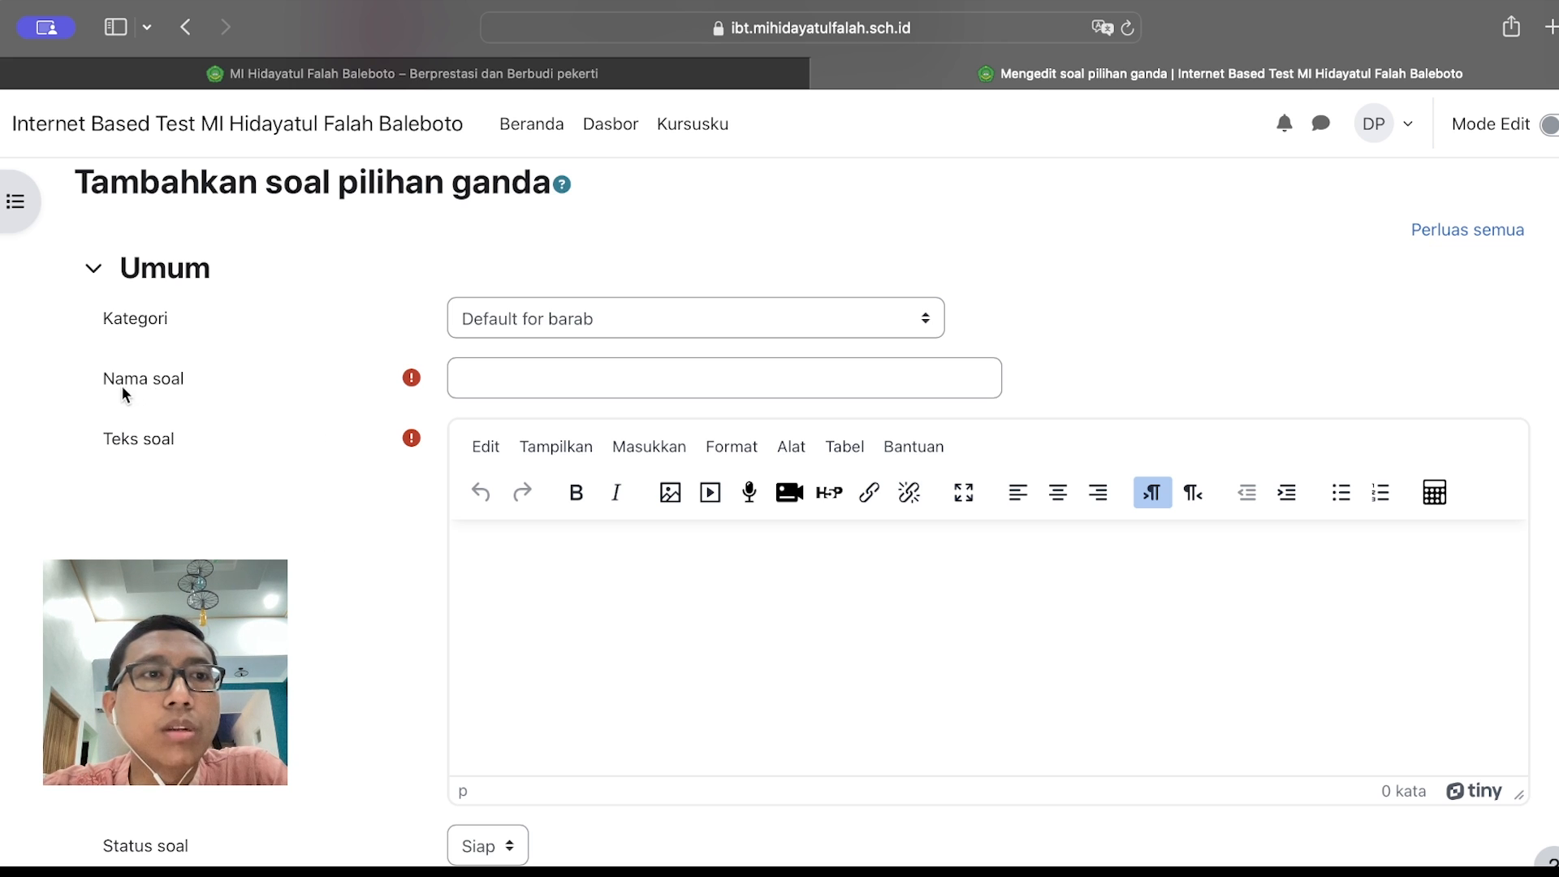
{"action": "left_click_drag", "start_coordinate": [102, 380], "coordinate": [187, 377]}
{"action": "left_click", "coordinate": [223, 377]}
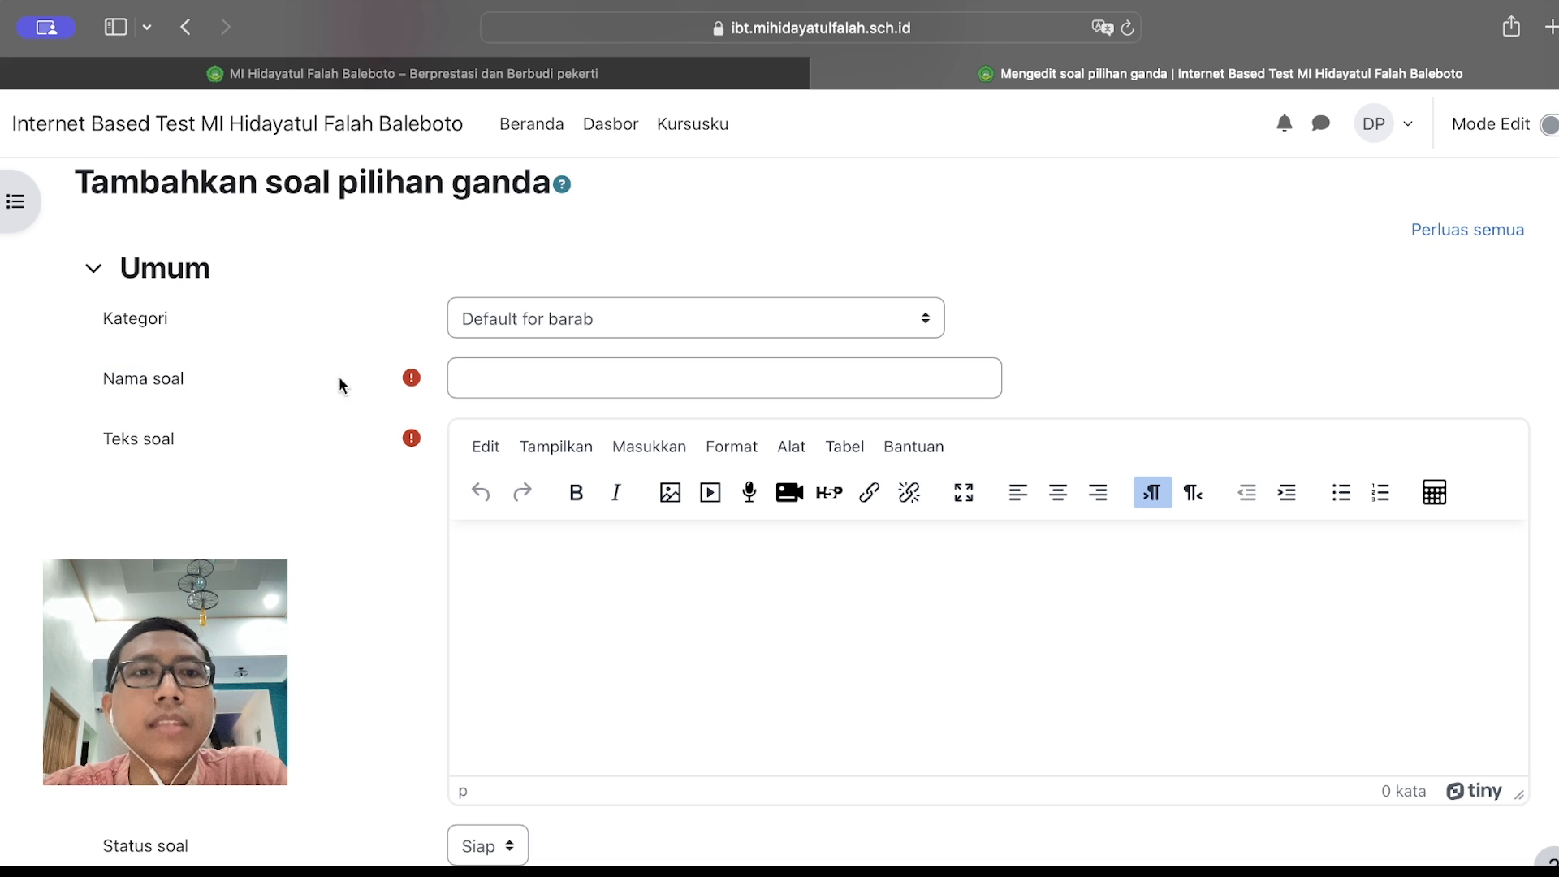
Name the question 01
{"action": "left_click", "coordinate": [538, 380]}
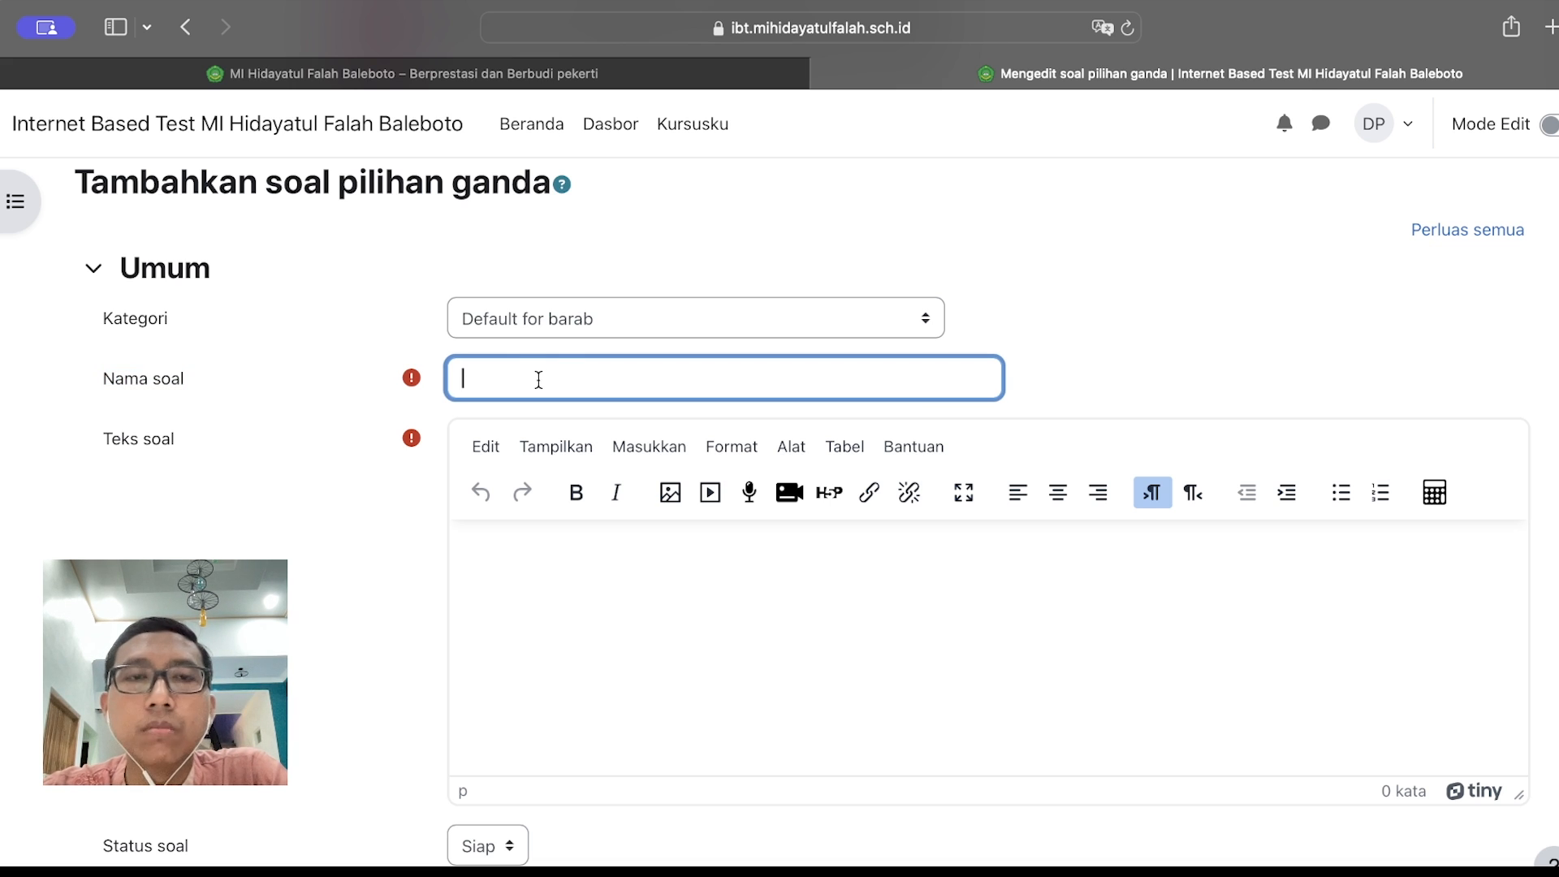
{"action": "type", "text": "01"}
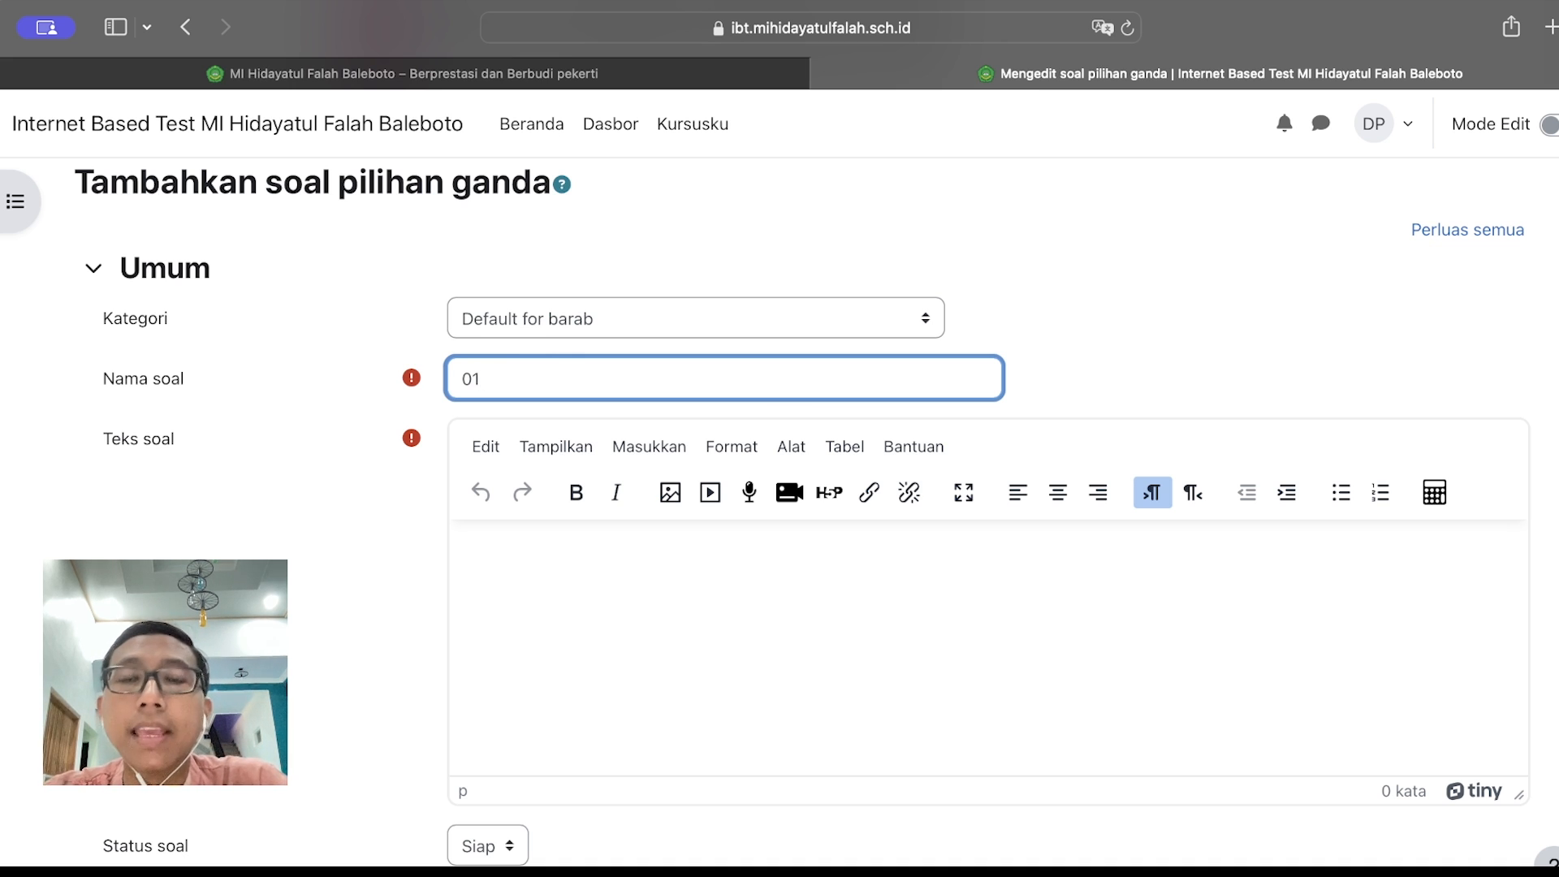
{"action": "left_click", "coordinate": [282, 416]}
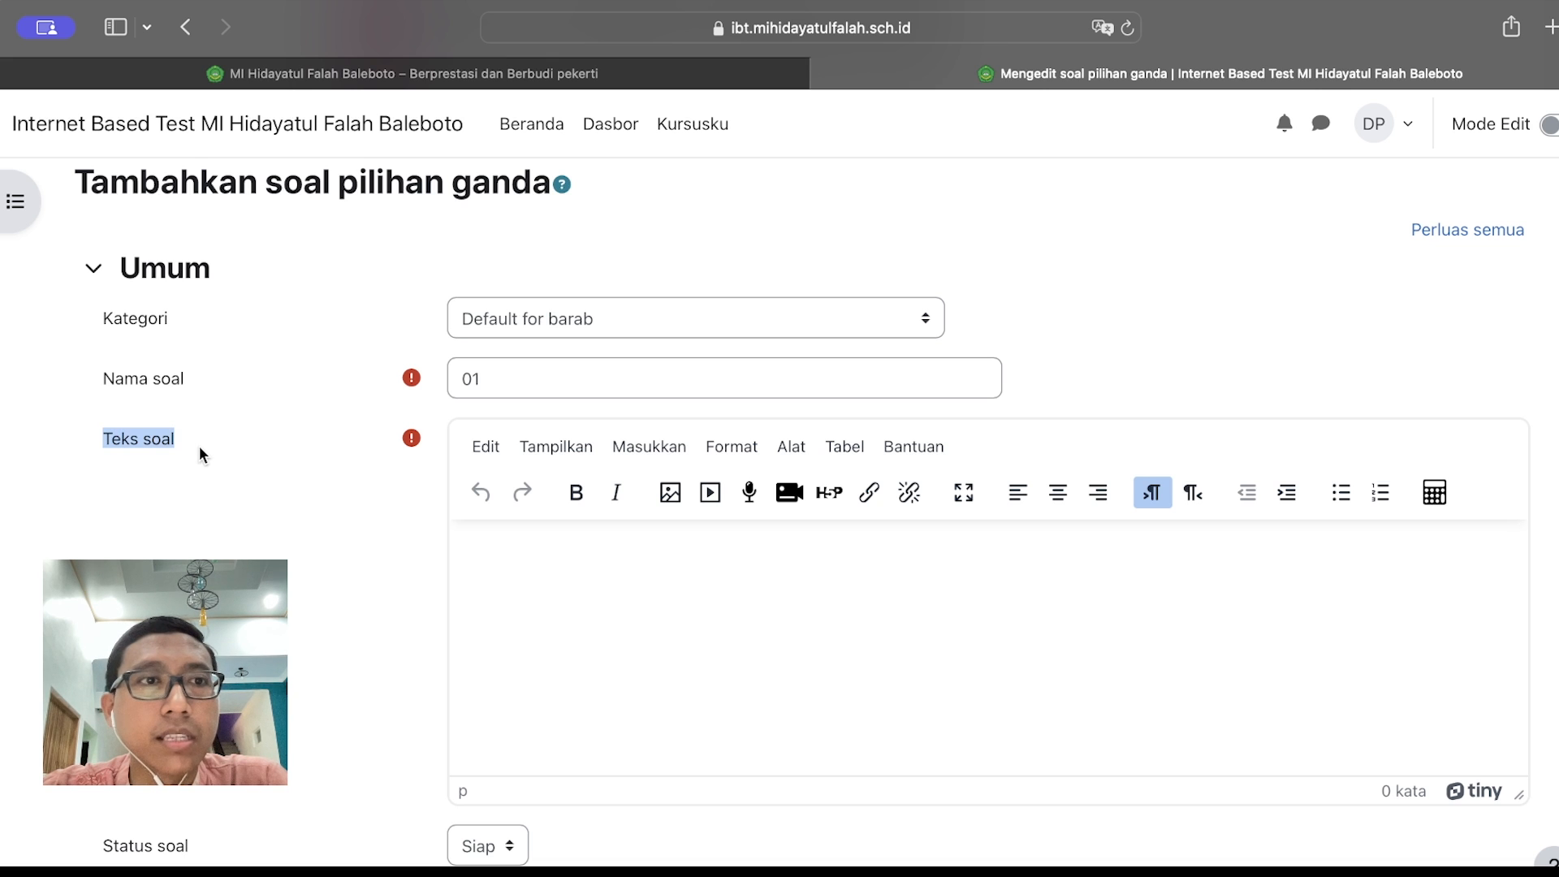
Write the right-to-left question text "مَنْ هُوَ يَا عُمَر؟ هُوَ .... (sopir)"
{"action": "scroll", "coordinate": [200, 452], "scroll_direction": "down", "scroll_amount": 2}
{"action": "left_click", "coordinate": [409, 477]}
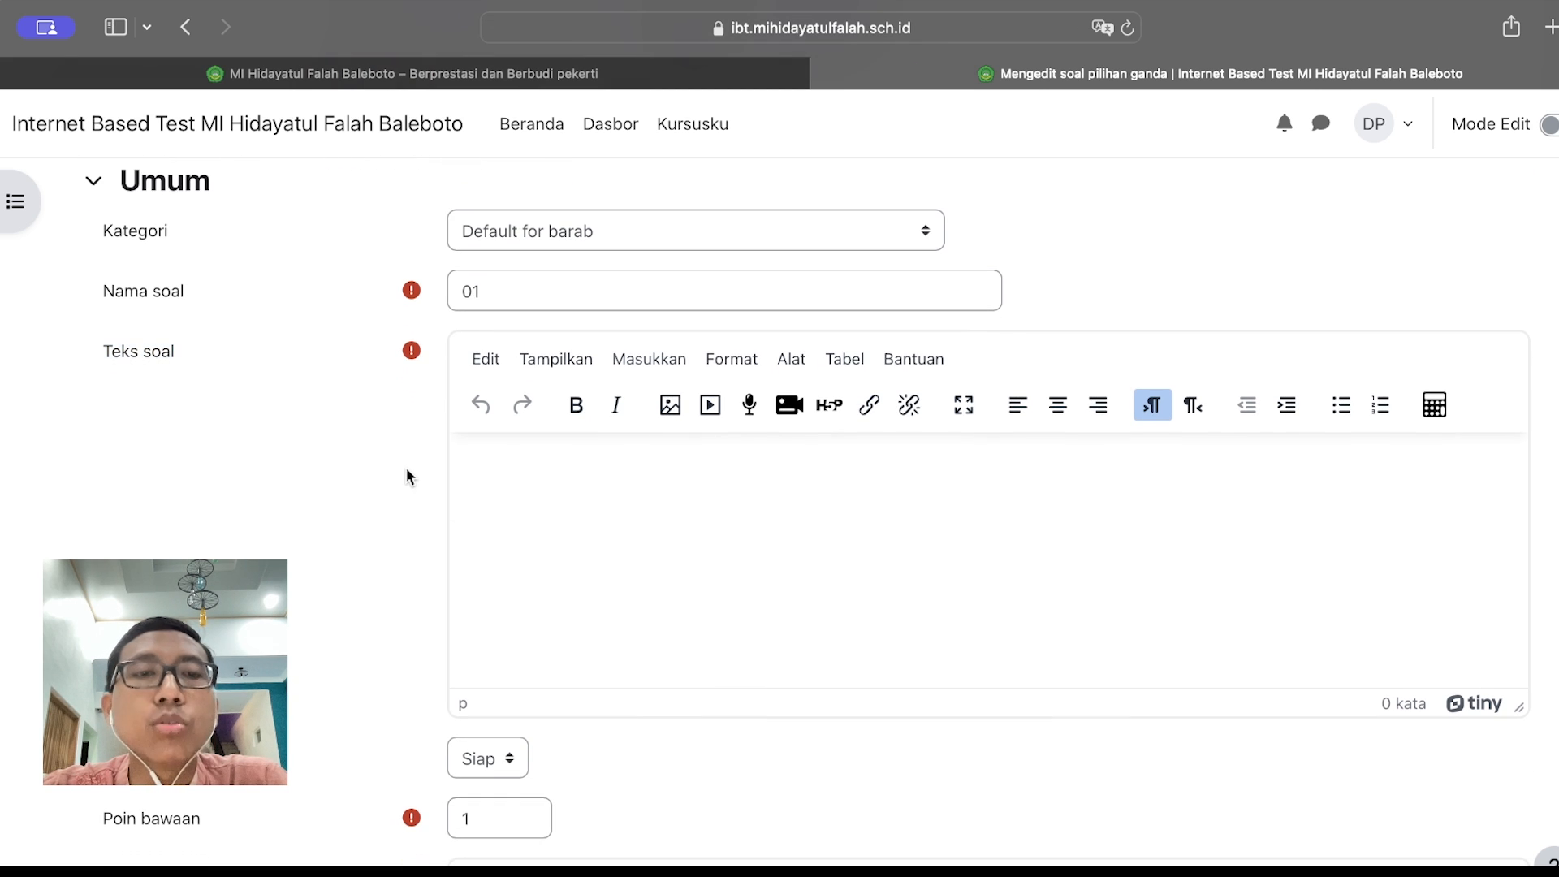
{"action": "scroll", "coordinate": [350, 499], "scroll_direction": "down", "scroll_amount": 1}
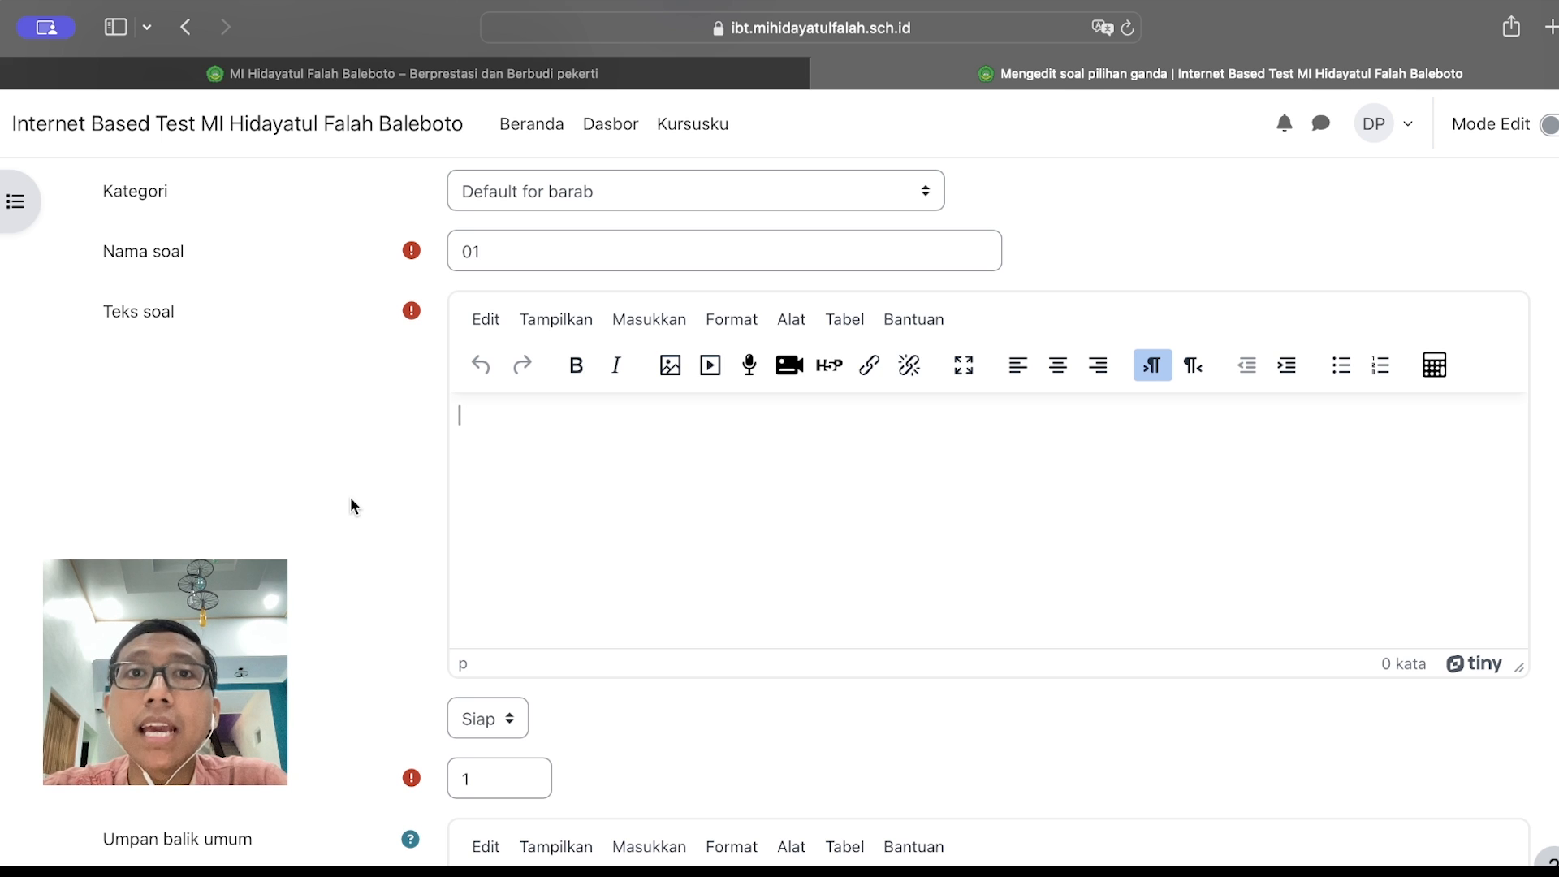
{"action": "type", "text": "من هو يا"}
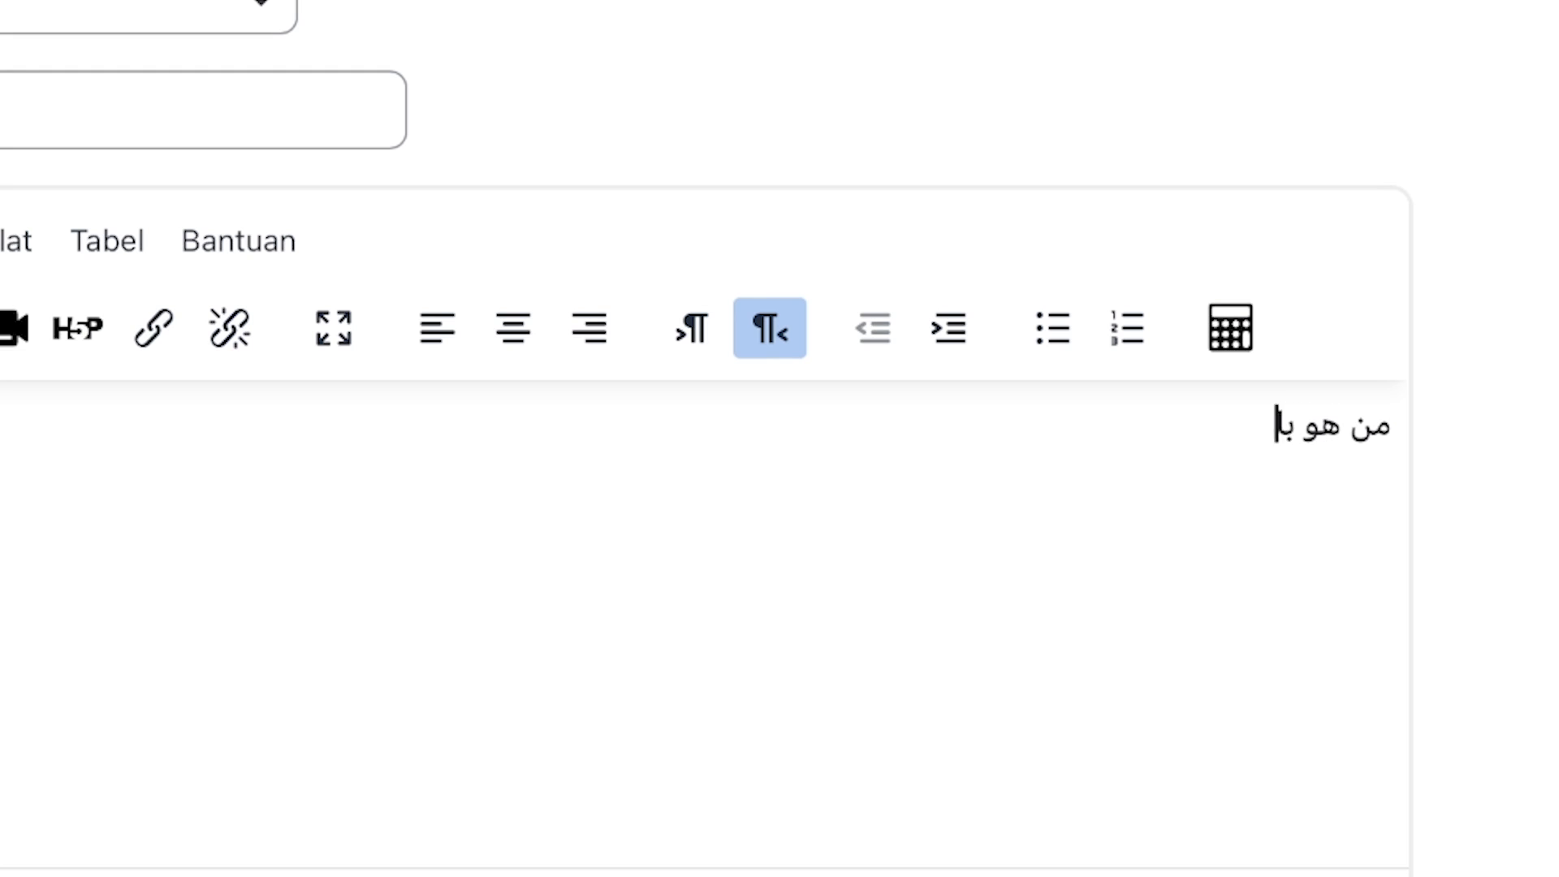
{"action": "type", "text": " عمر؟ هو .... ()"}
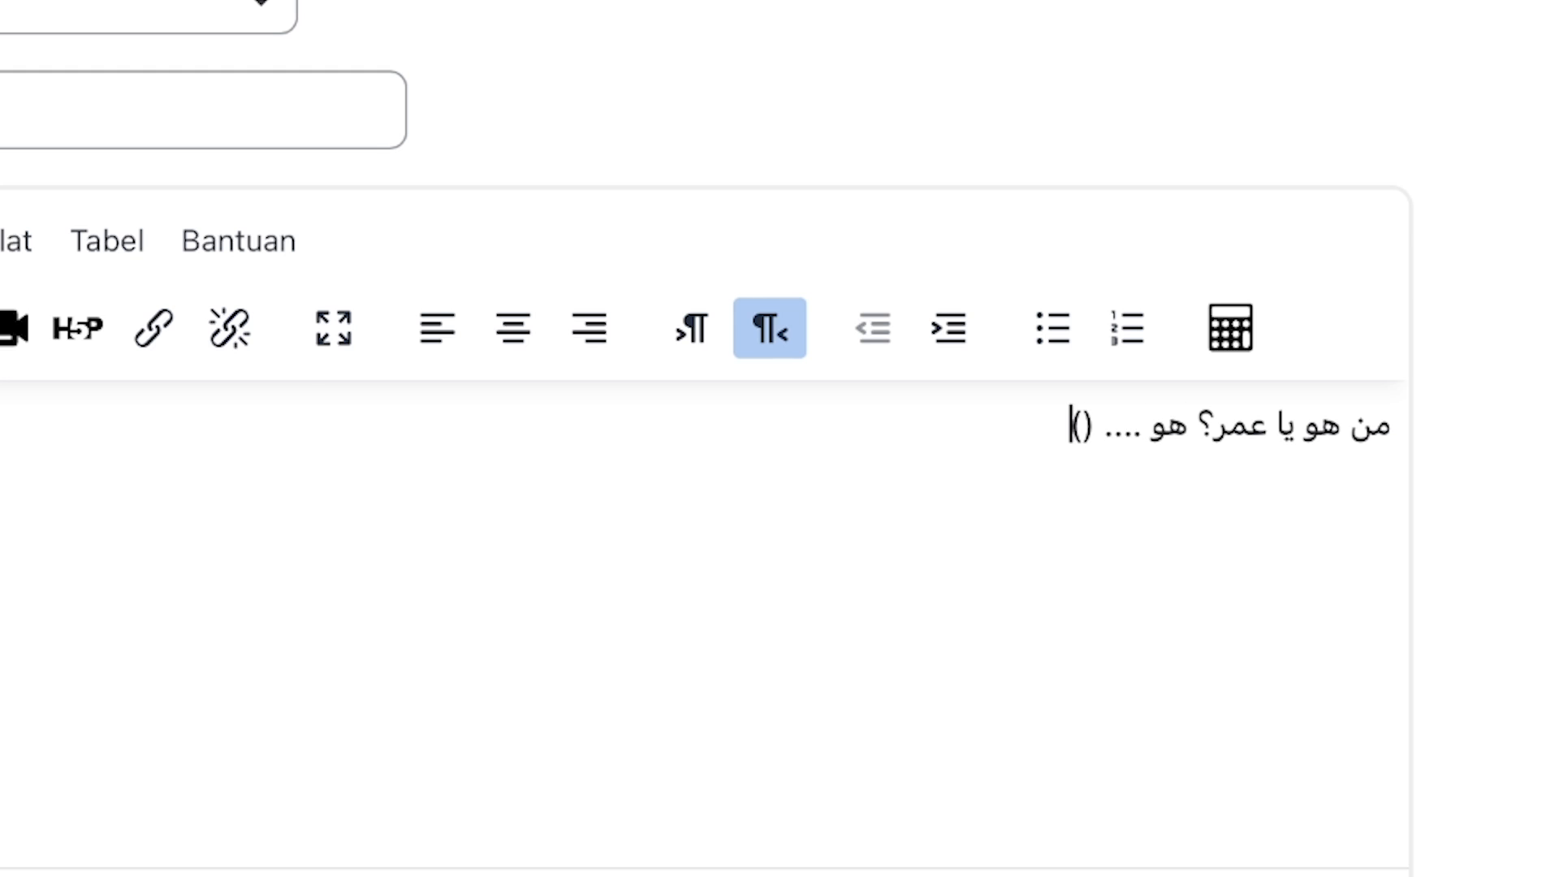
{"action": "key", "text": "ctrl+space"}
{"action": "type", "text": "sopir"}
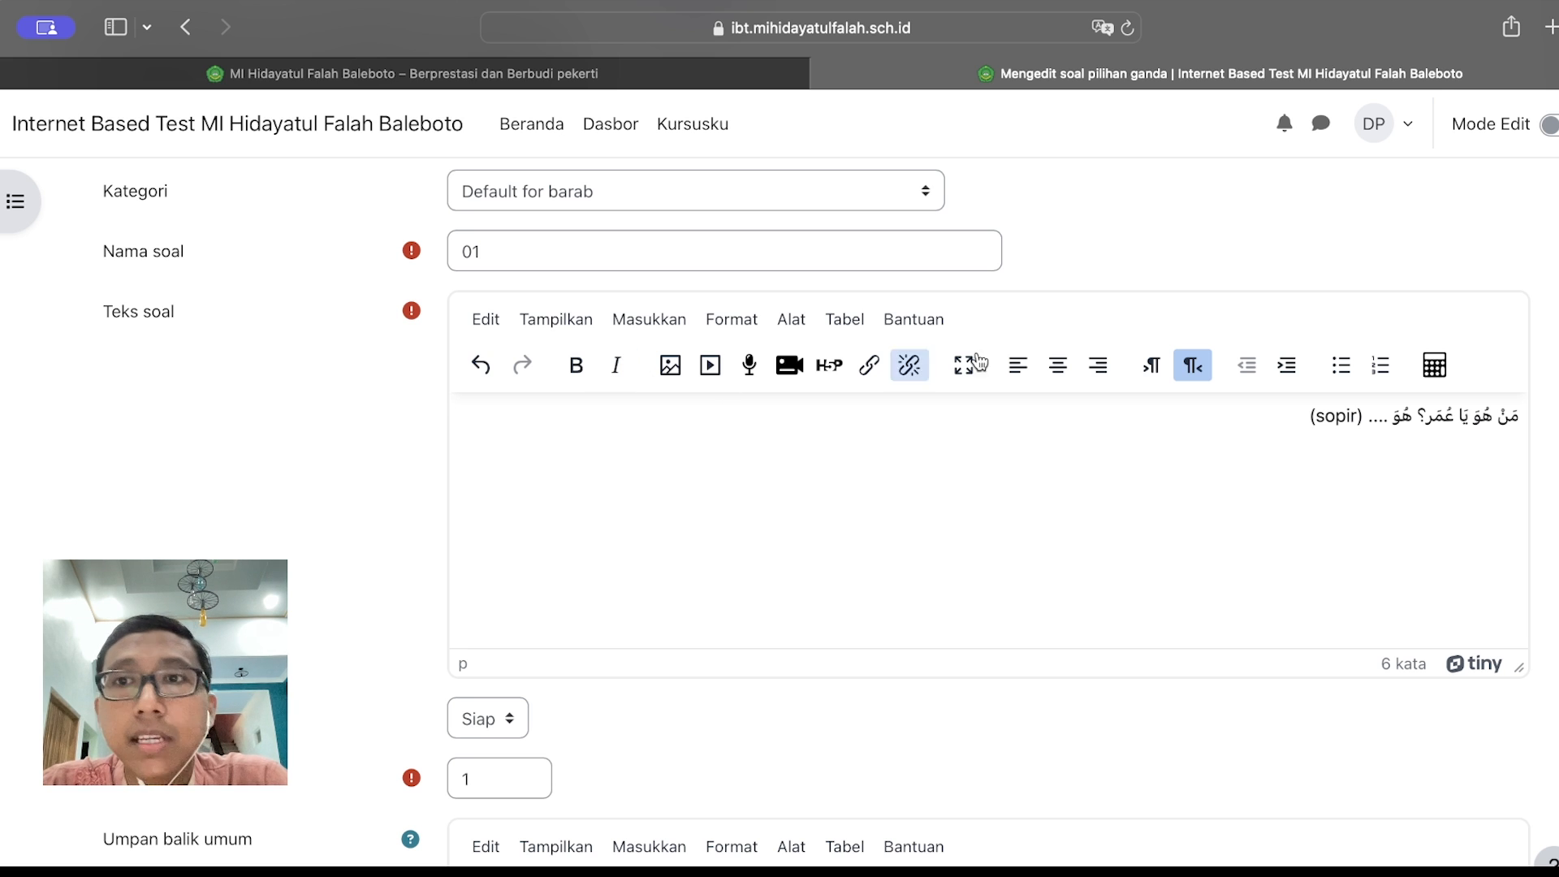
Examine the image properties dialog and the equation editor's operator, arrow, Greek and advanced symbol groups without inserting anything
{"action": "left_click", "coordinate": [666, 372]}
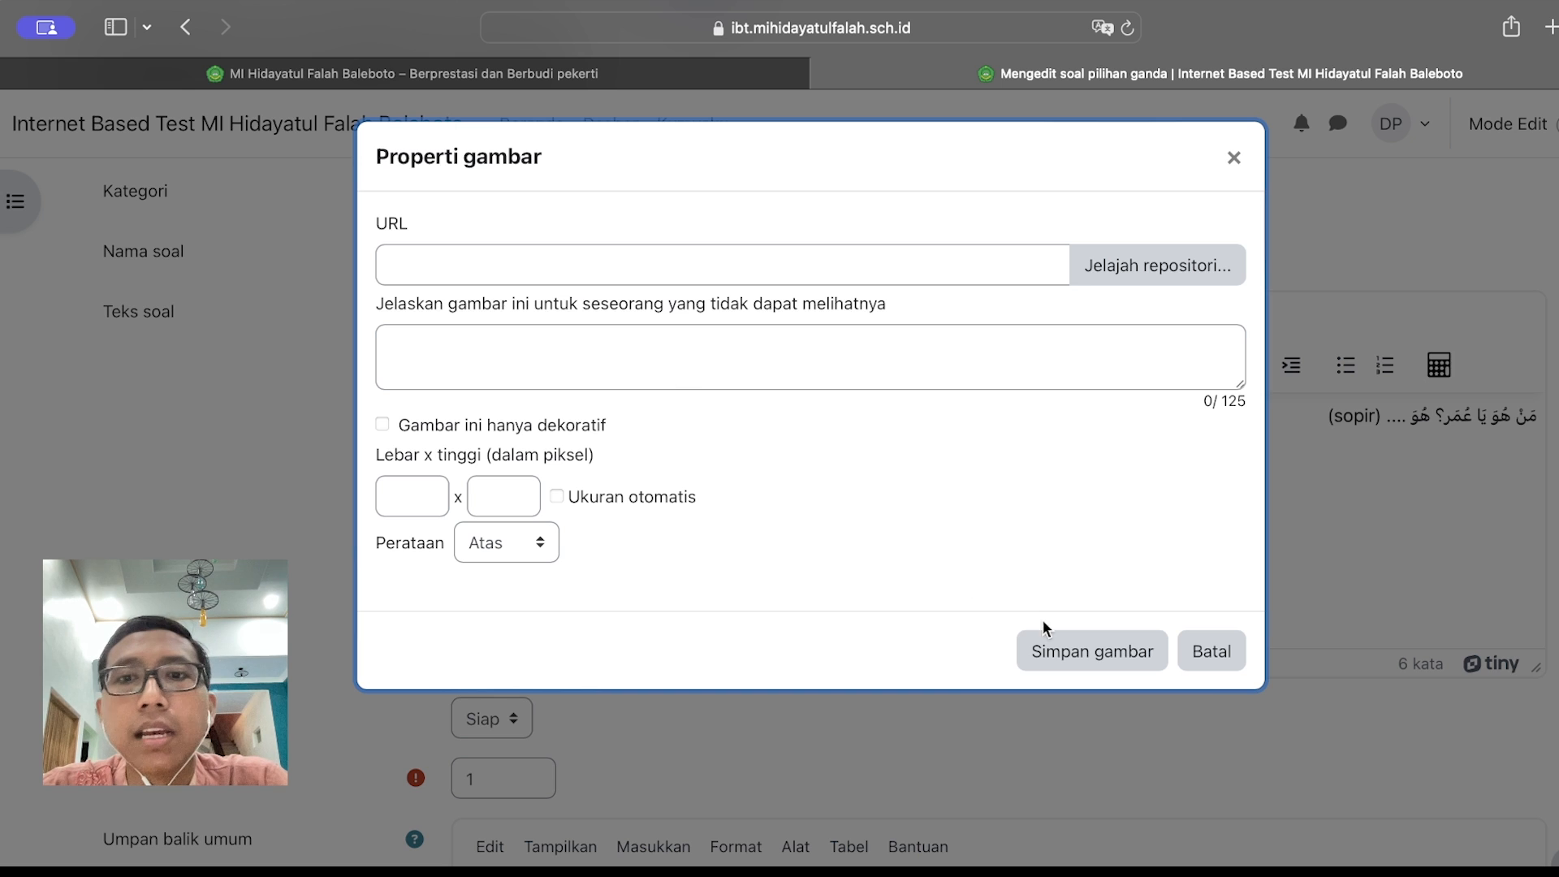
{"action": "left_click", "coordinate": [1196, 649]}
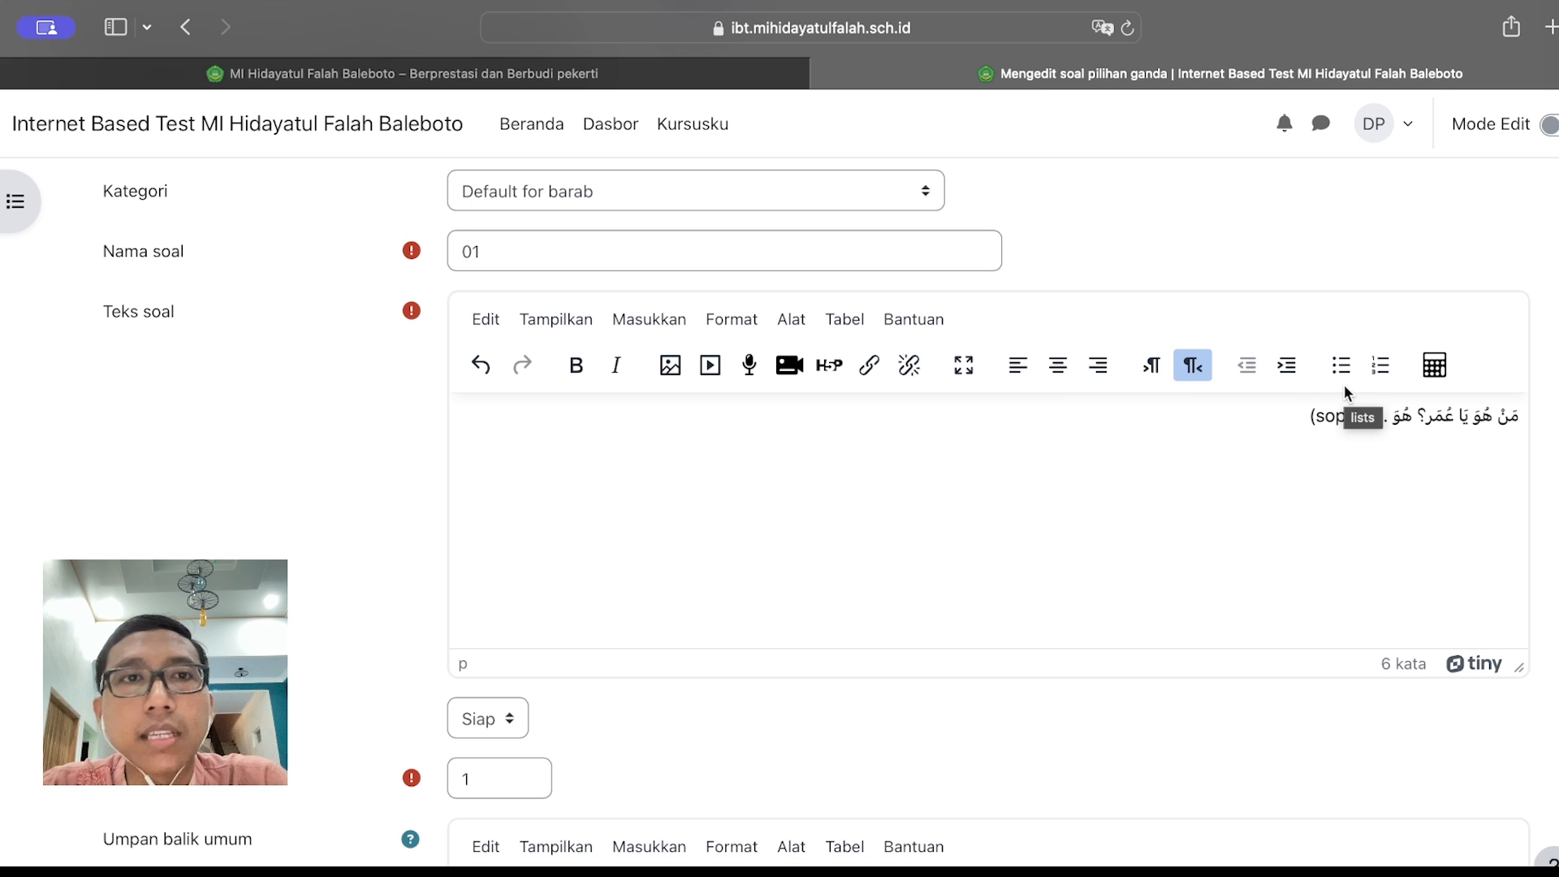
{"action": "left_click", "coordinate": [1434, 367]}
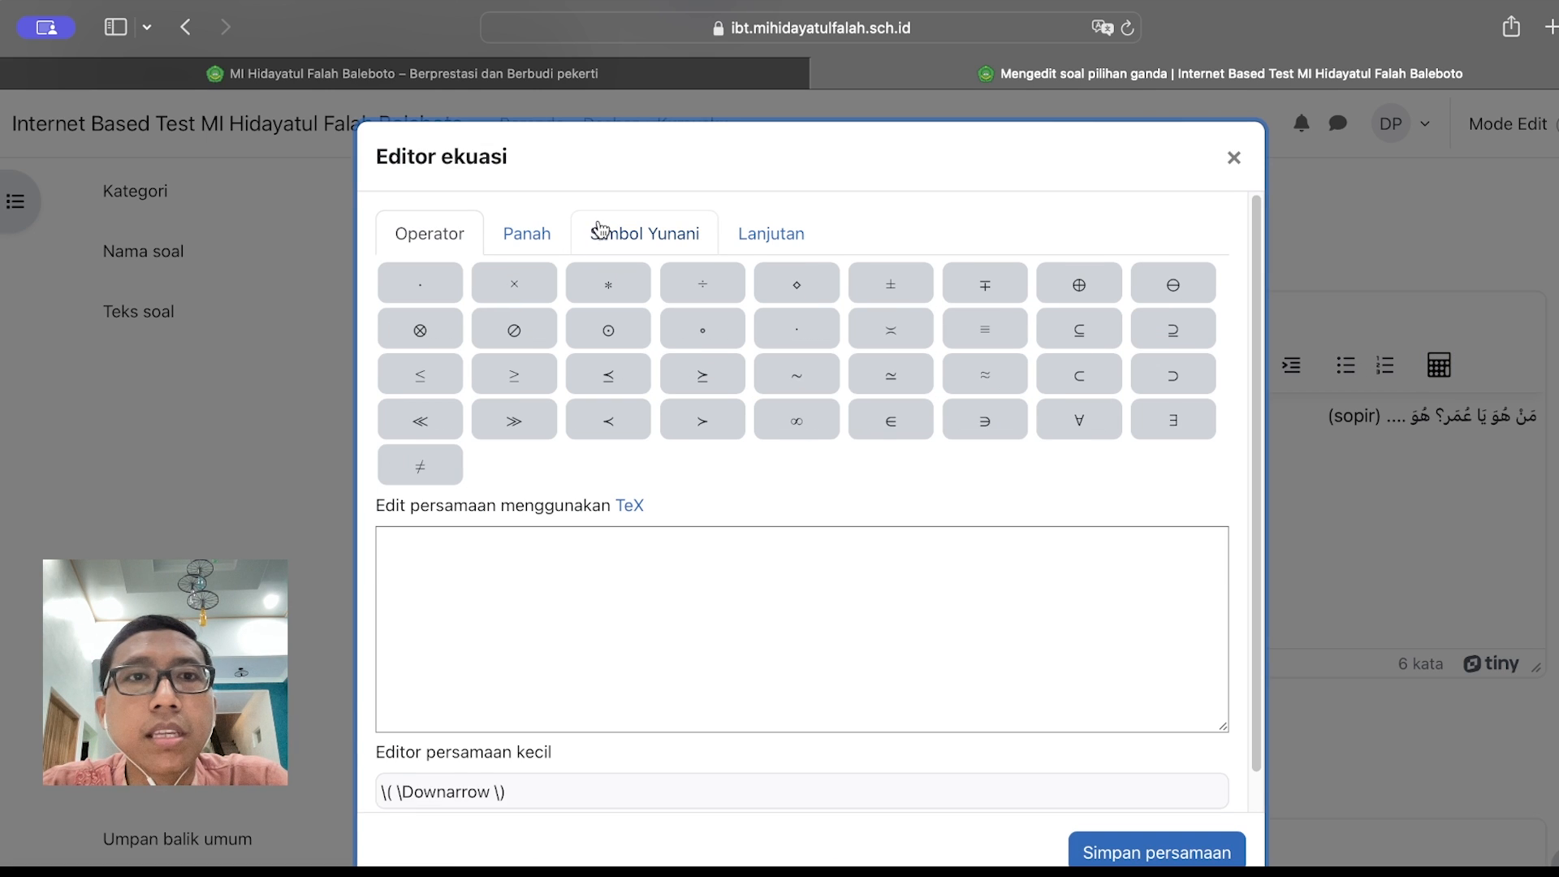
{"action": "left_click", "coordinate": [533, 235]}
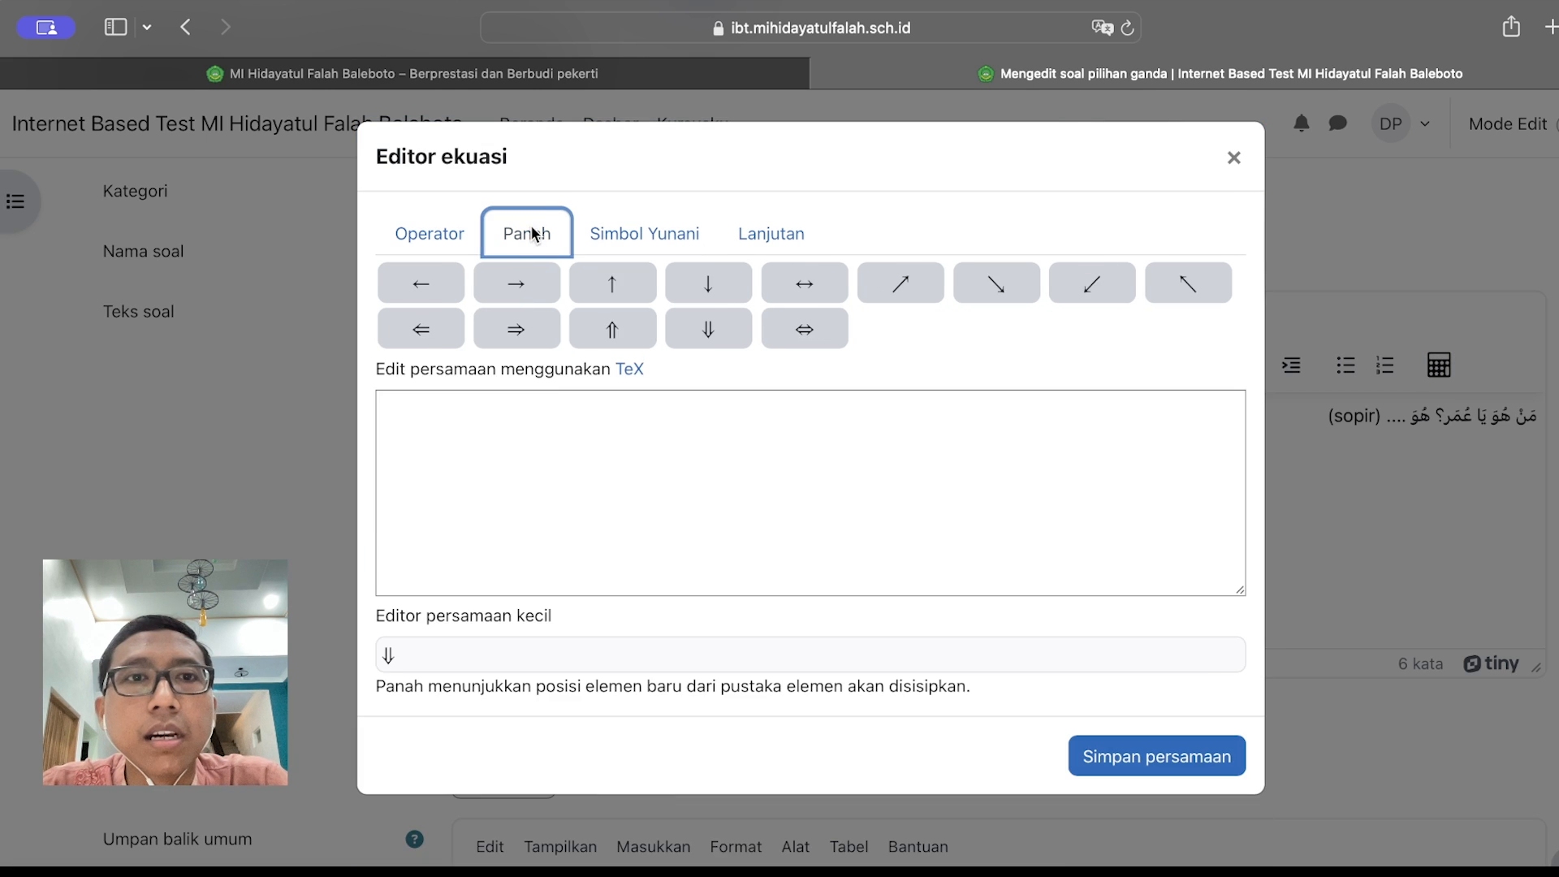
{"action": "left_click", "coordinate": [601, 244]}
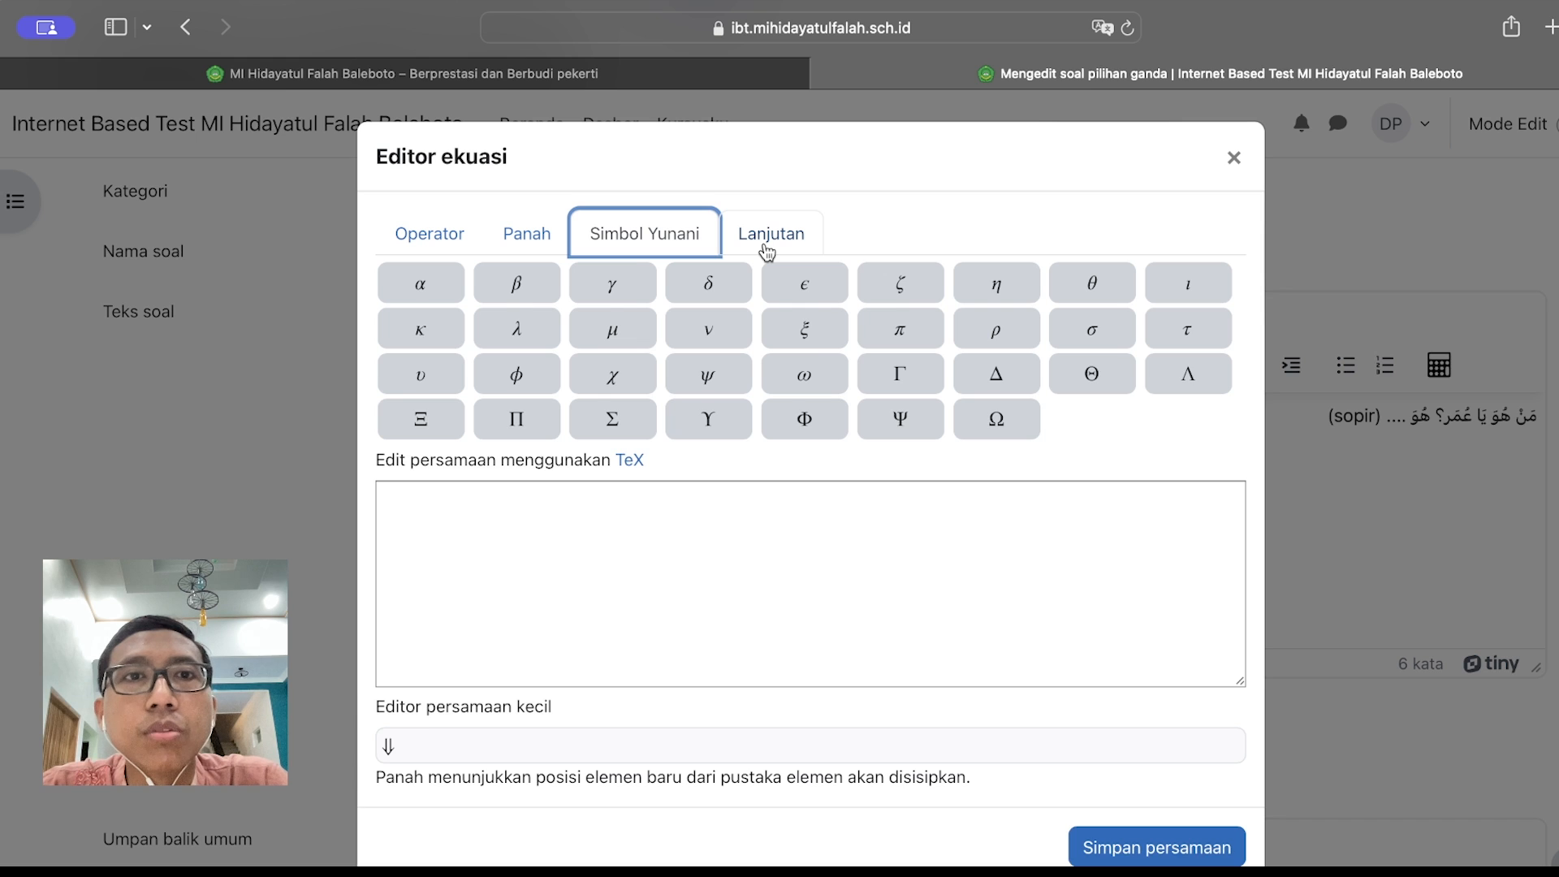
{"action": "left_click", "coordinate": [767, 253]}
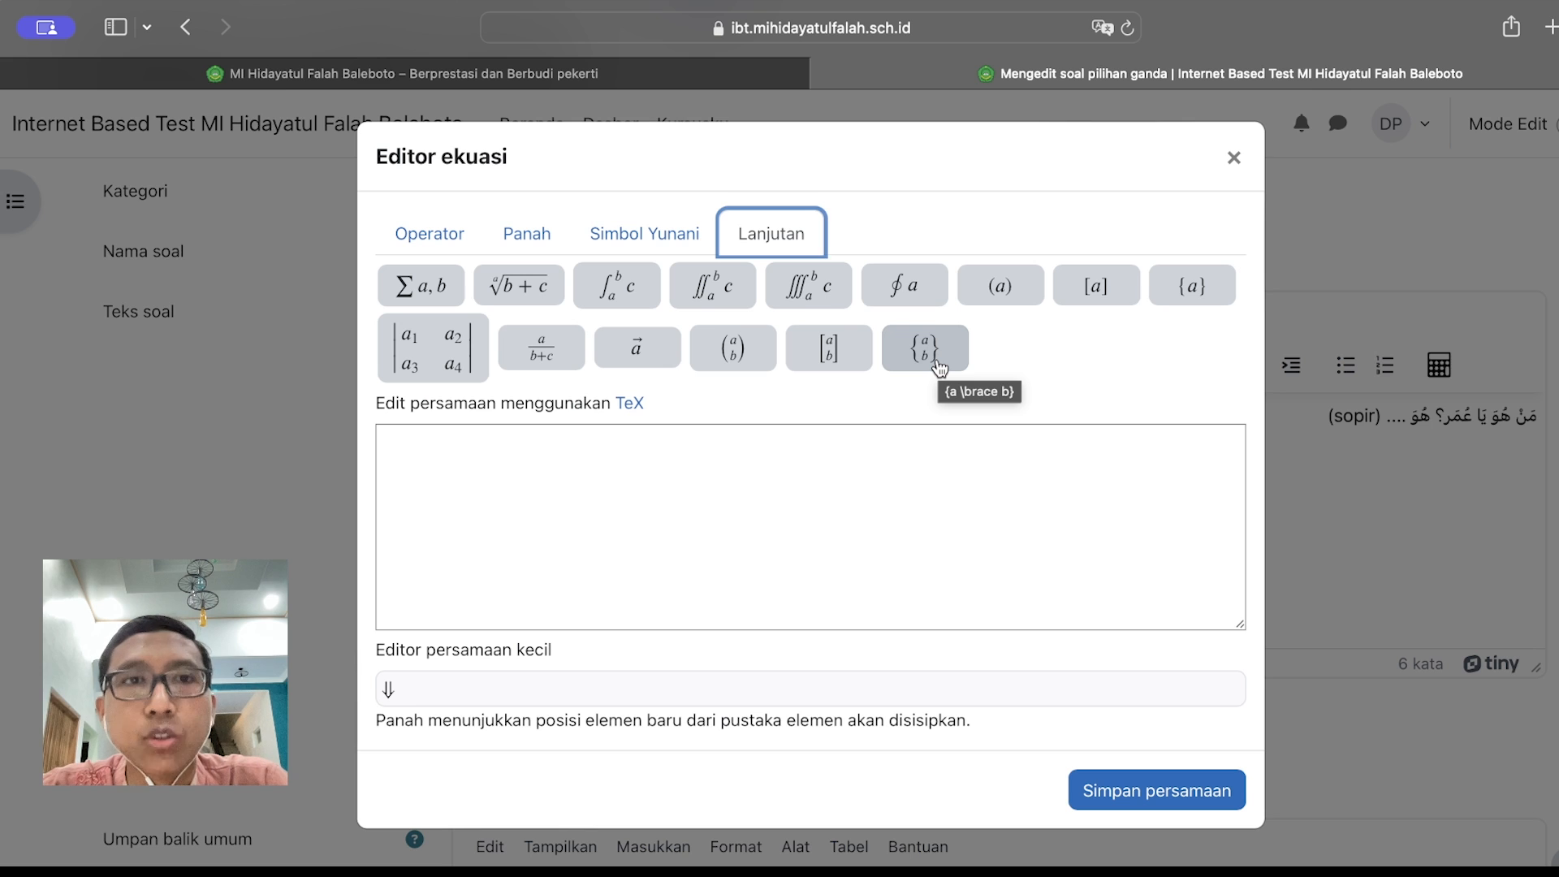
{"action": "key", "text": "Escape"}
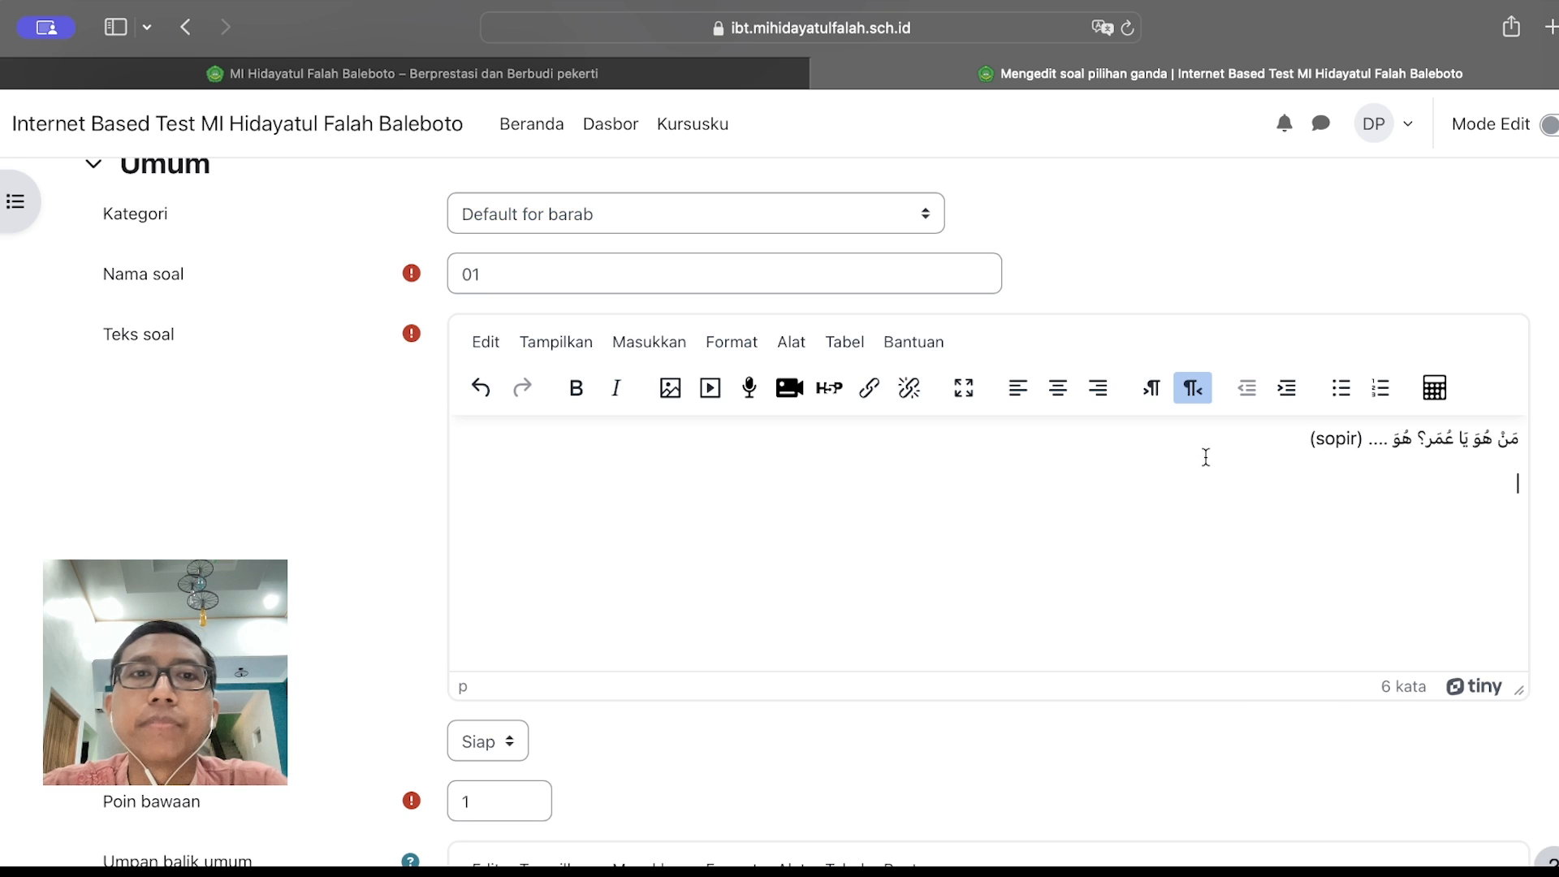
Choose sopir.png from the Desktop's untitled folder as the image file to upload for the question text
{"action": "left_click", "coordinate": [670, 390]}
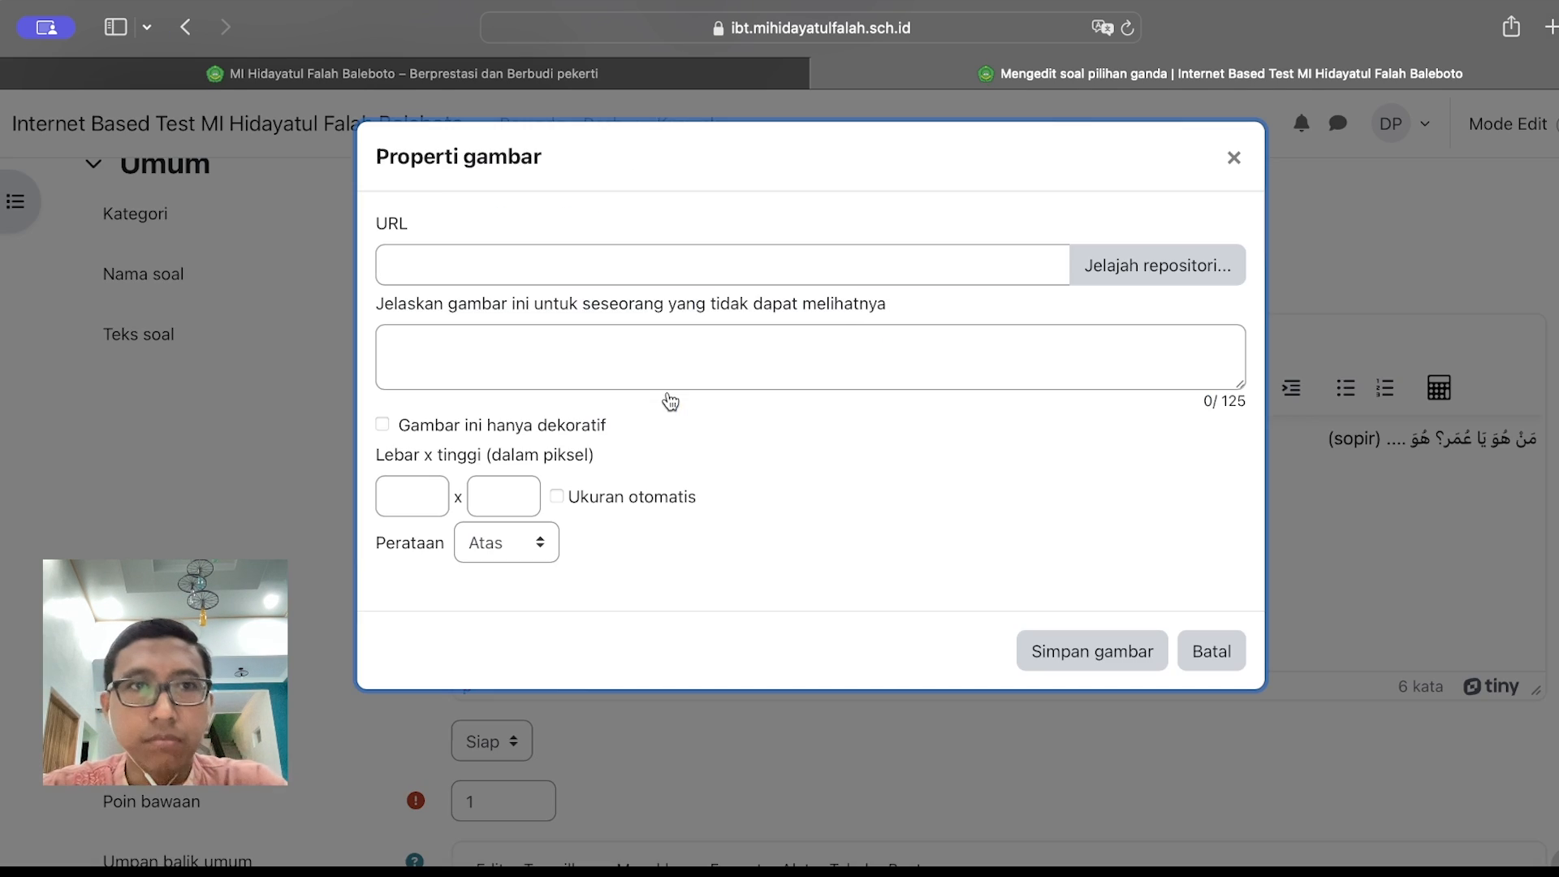
{"action": "left_click", "coordinate": [1141, 276]}
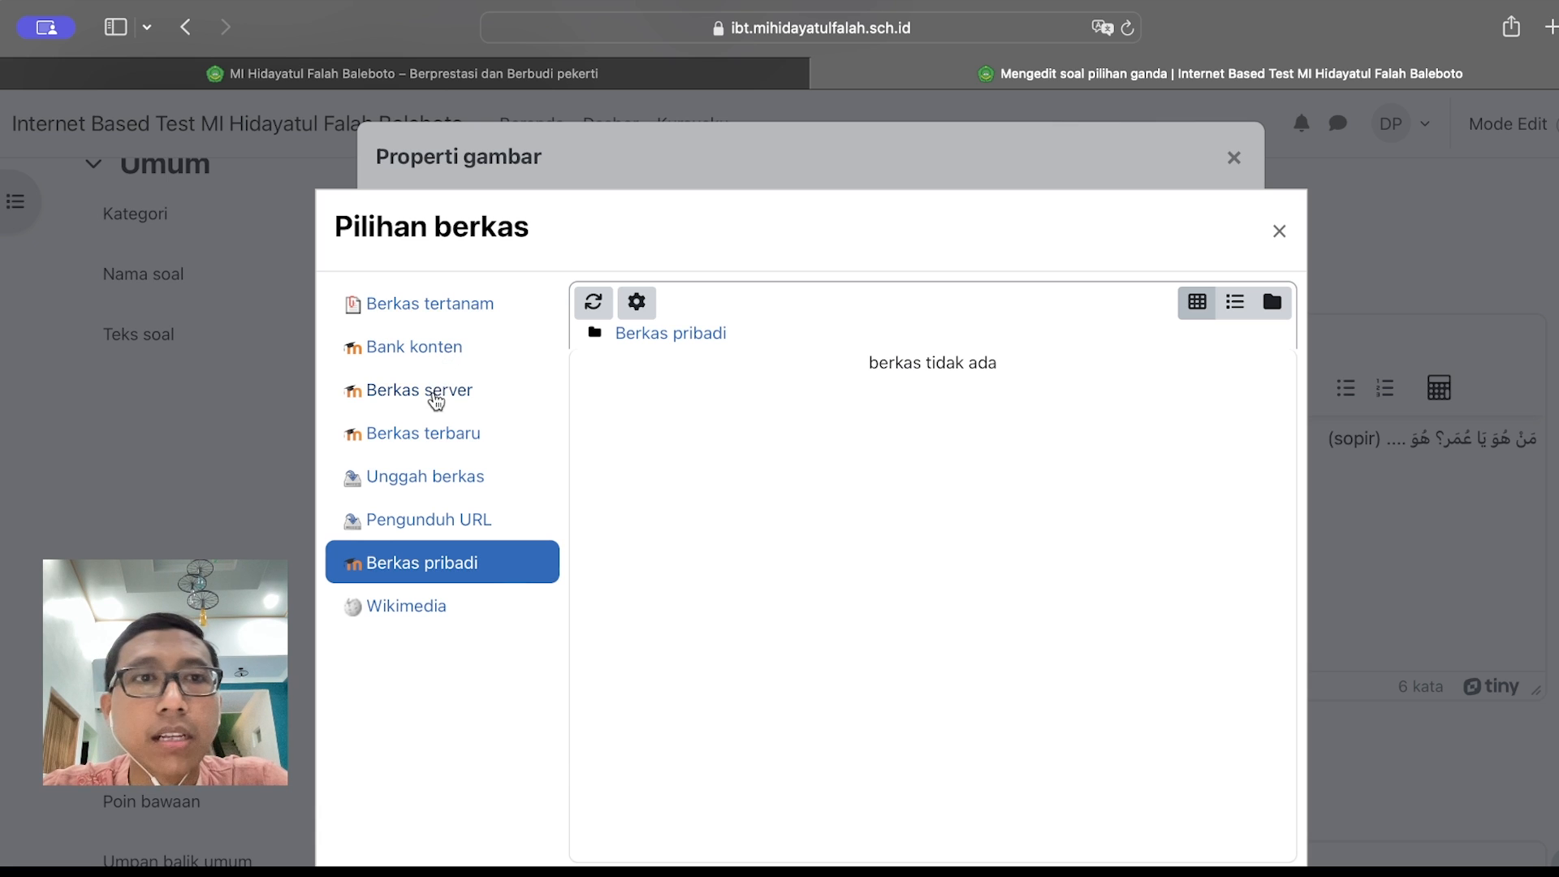
{"action": "left_click", "coordinate": [439, 436]}
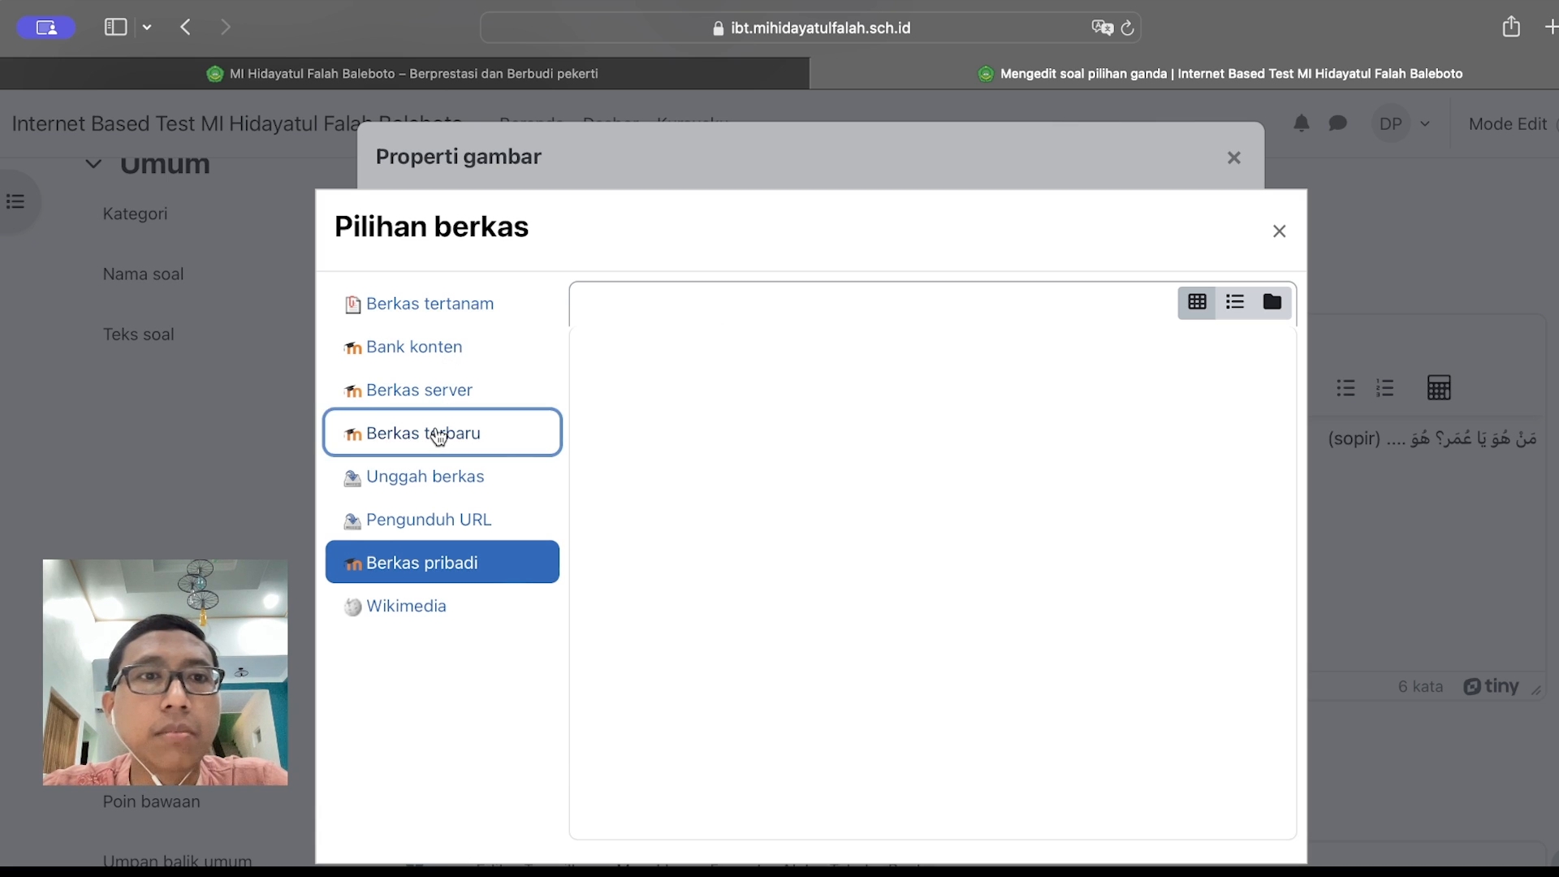
{"action": "left_click", "coordinate": [429, 350]}
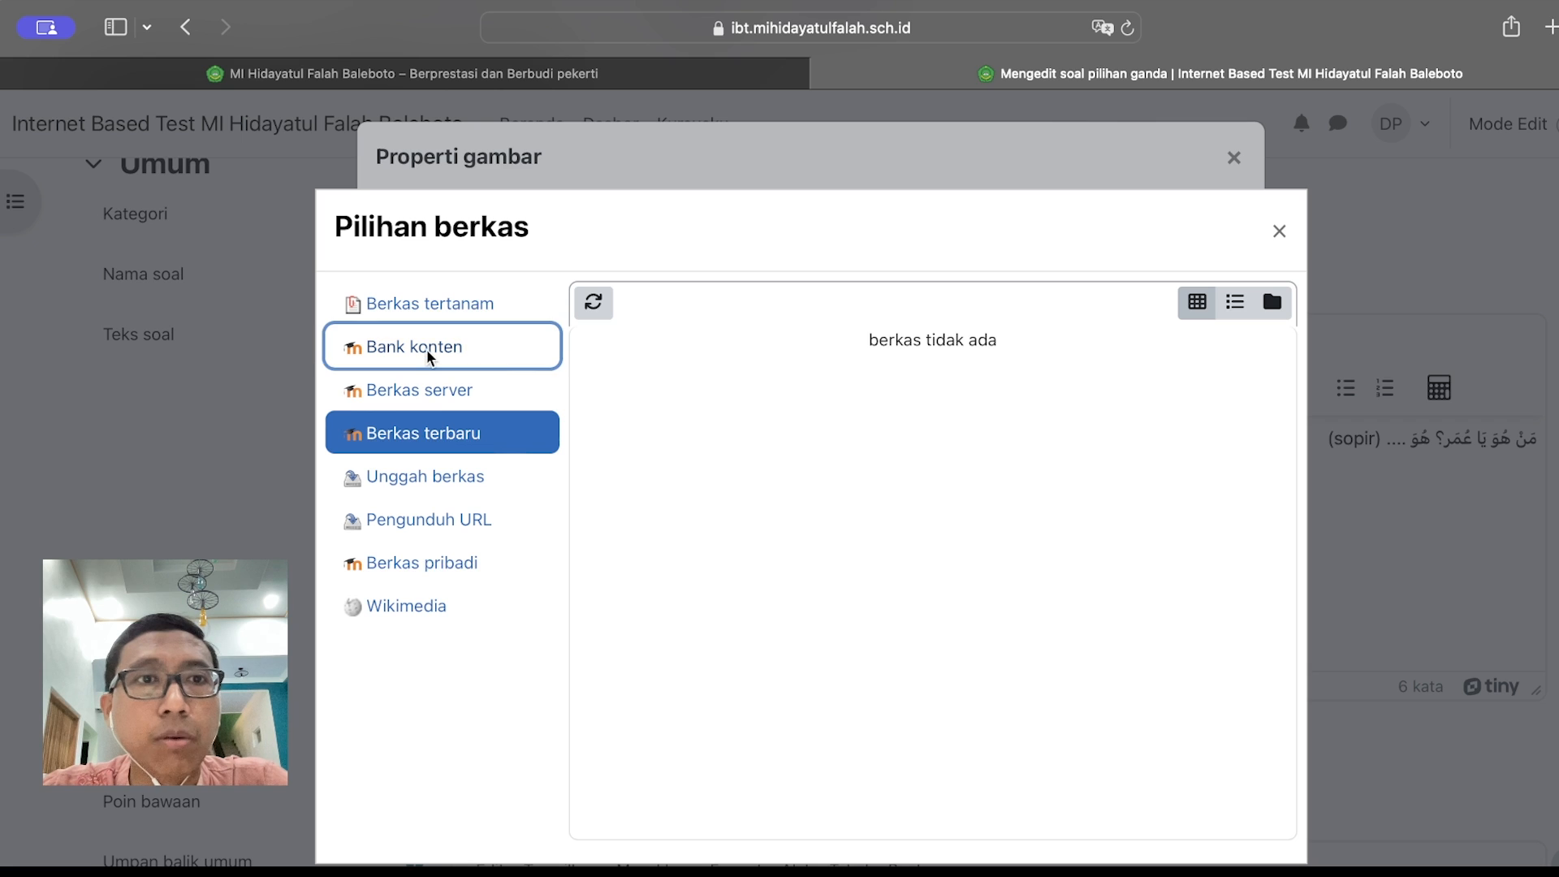
{"action": "left_click", "coordinate": [428, 566]}
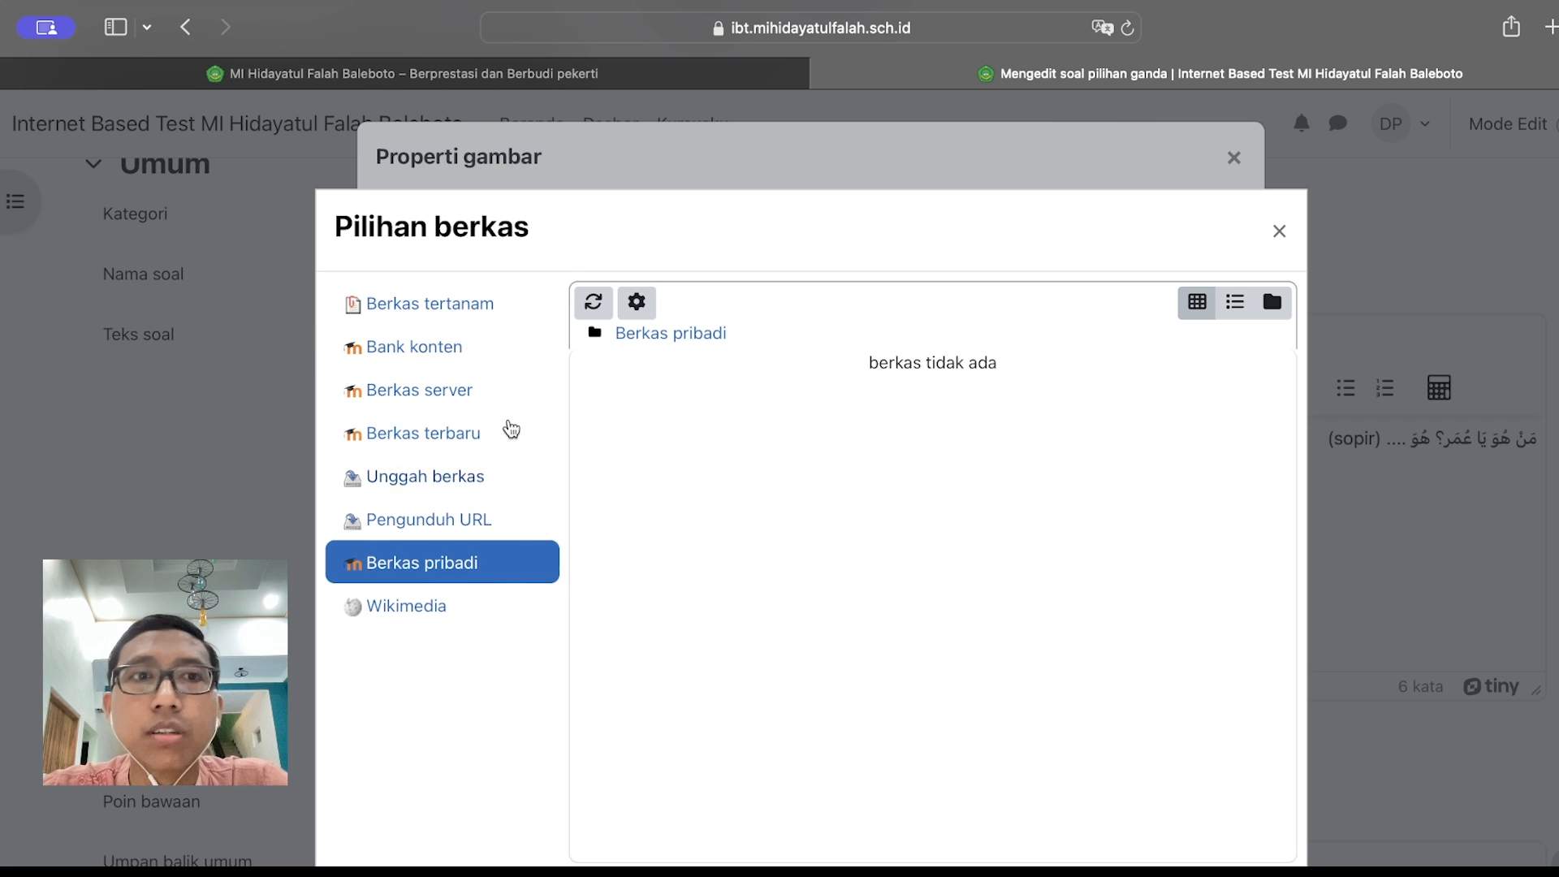
{"action": "left_click", "coordinate": [435, 480]}
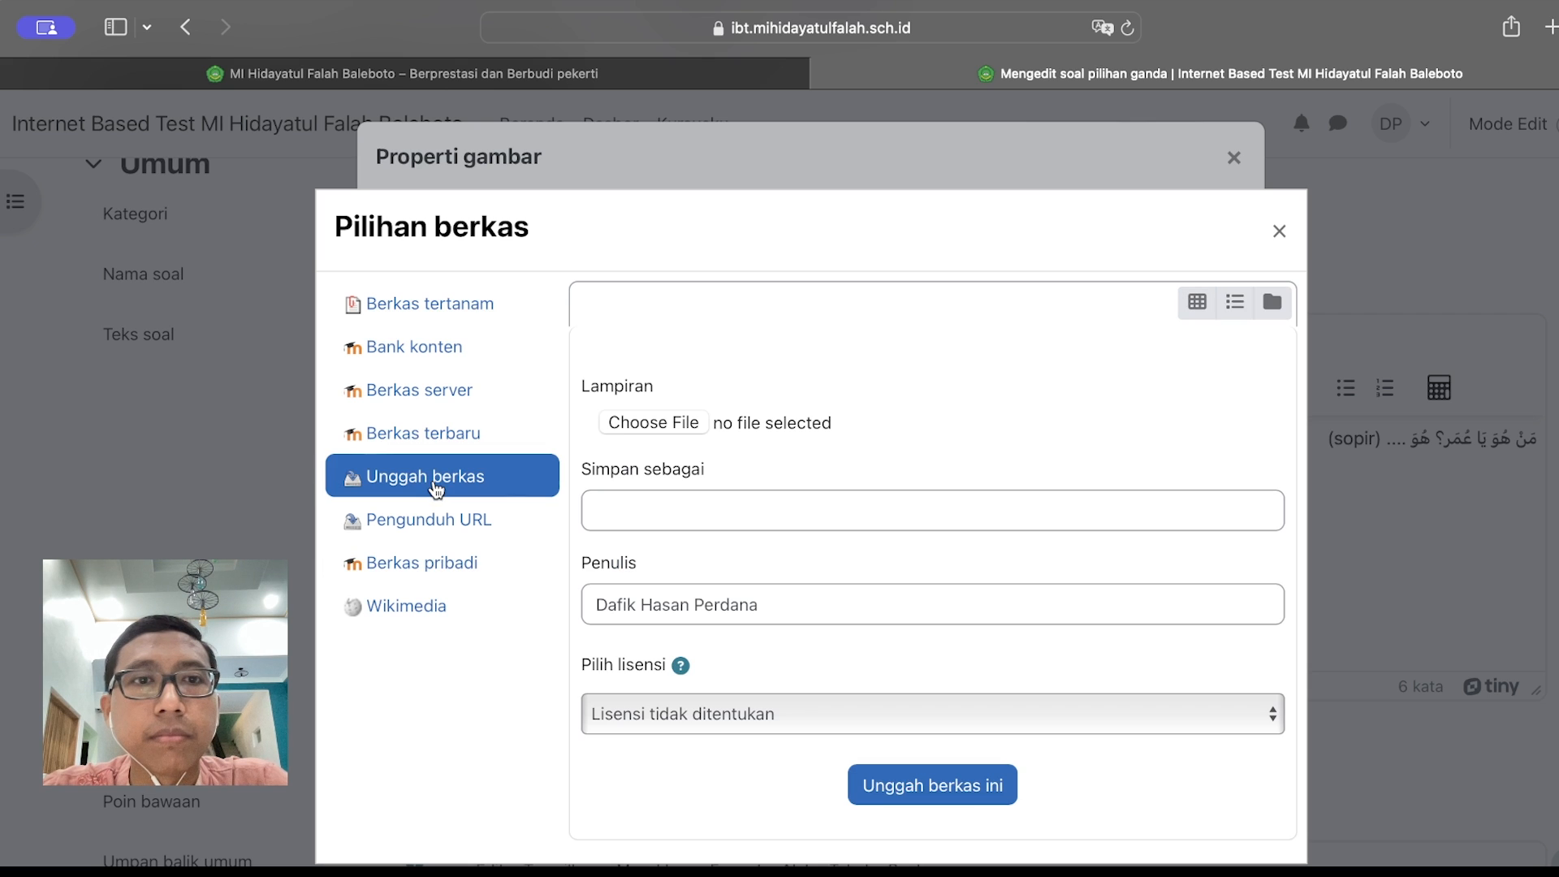
{"action": "left_click", "coordinate": [648, 422]}
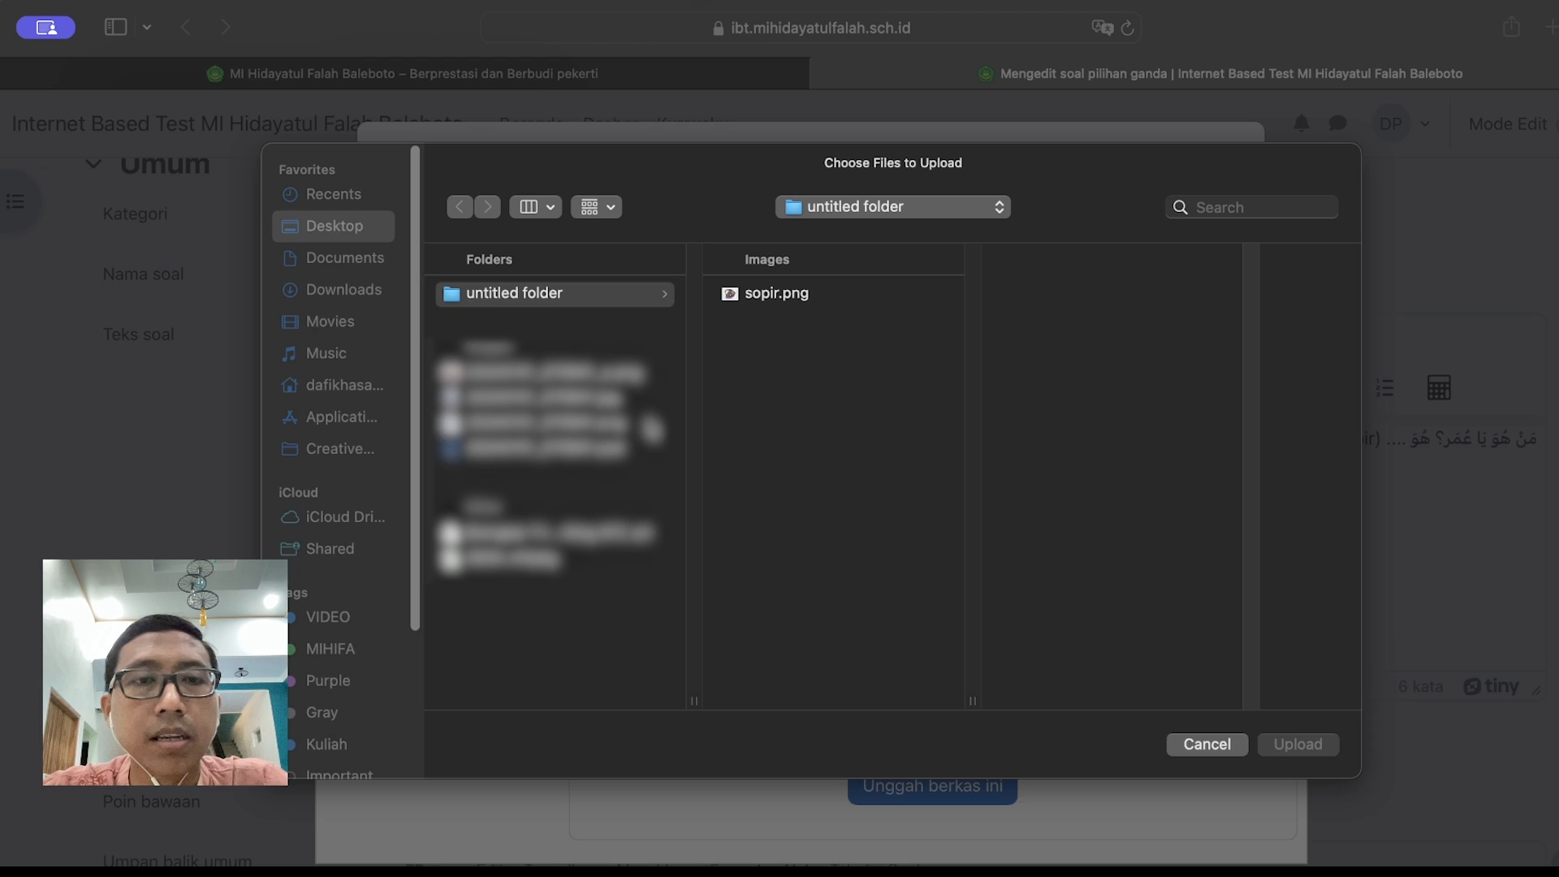
{"action": "left_click", "coordinate": [762, 296]}
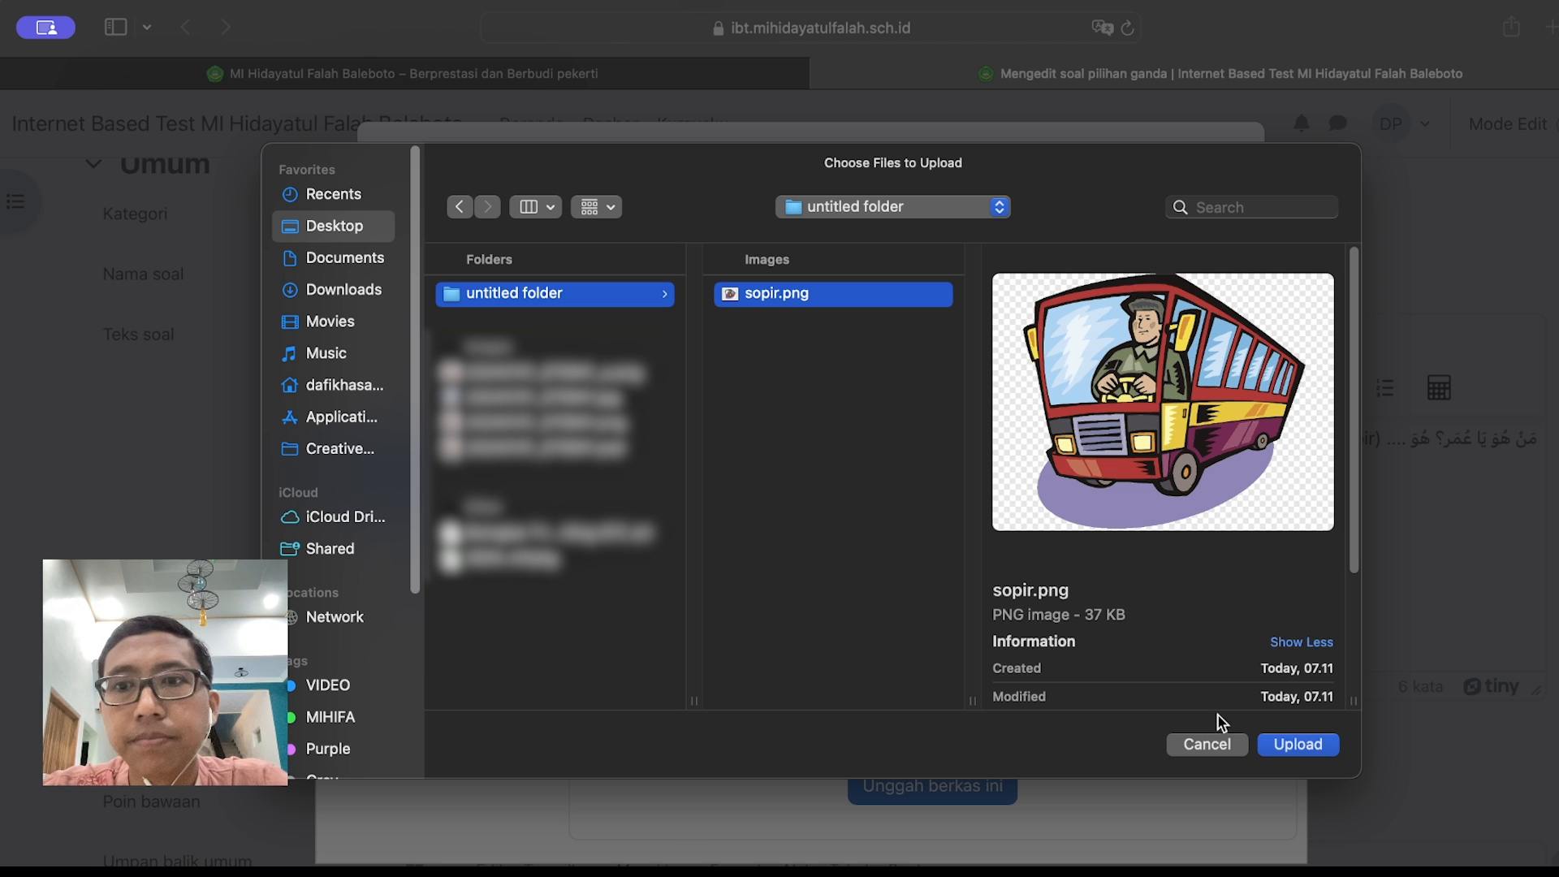
{"action": "left_click", "coordinate": [1295, 744]}
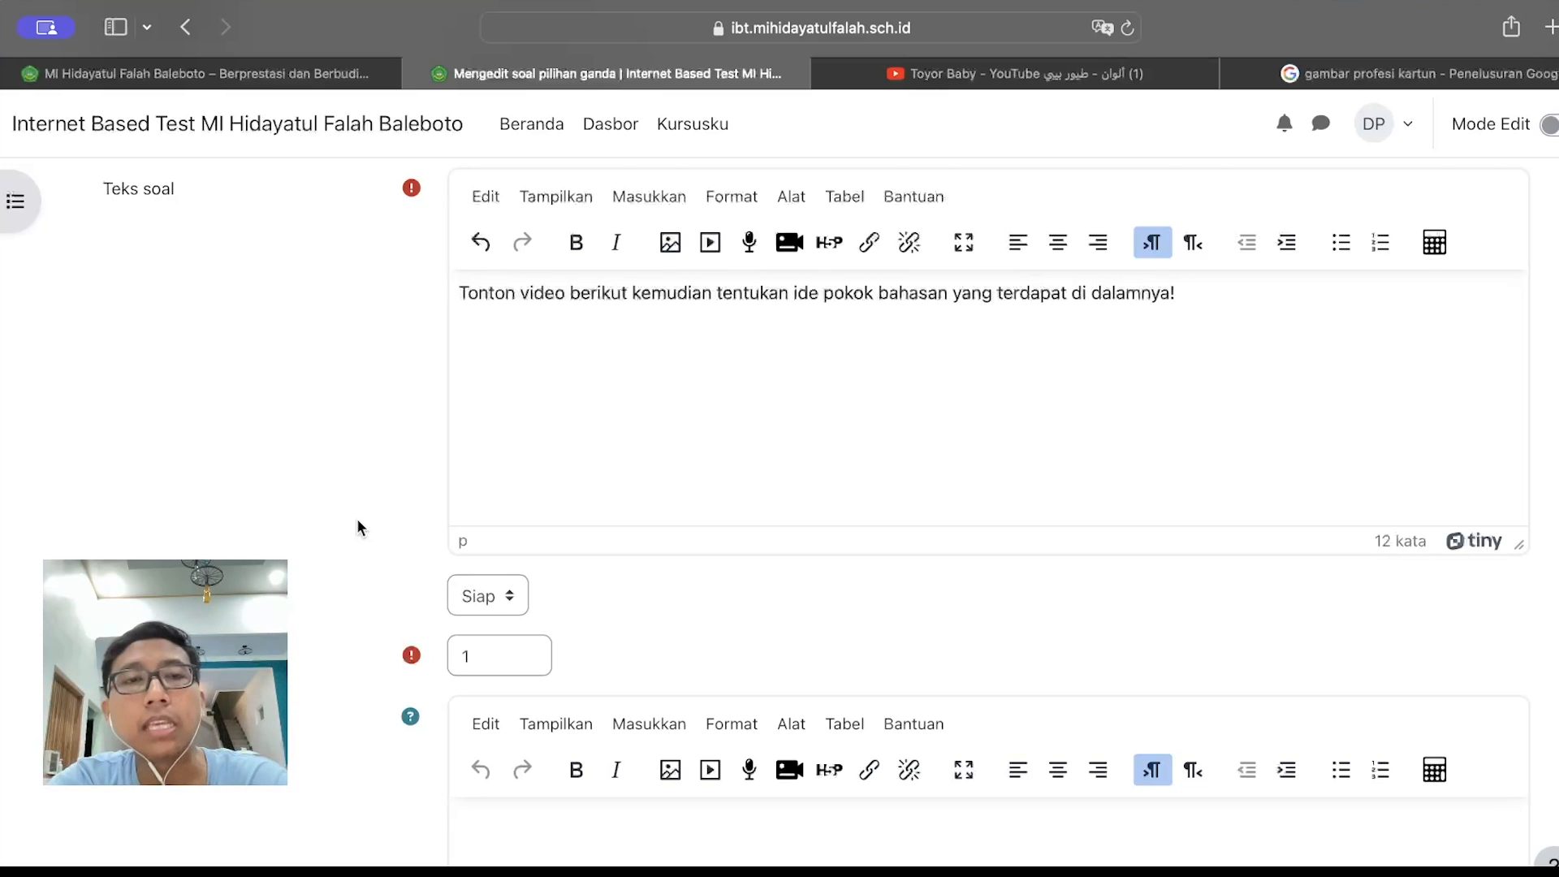
Look over question 04's answer choices, and open the video source options for embedding media in its question text
{"action": "scroll", "coordinate": [358, 521], "scroll_direction": "down", "scroll_amount": 15}
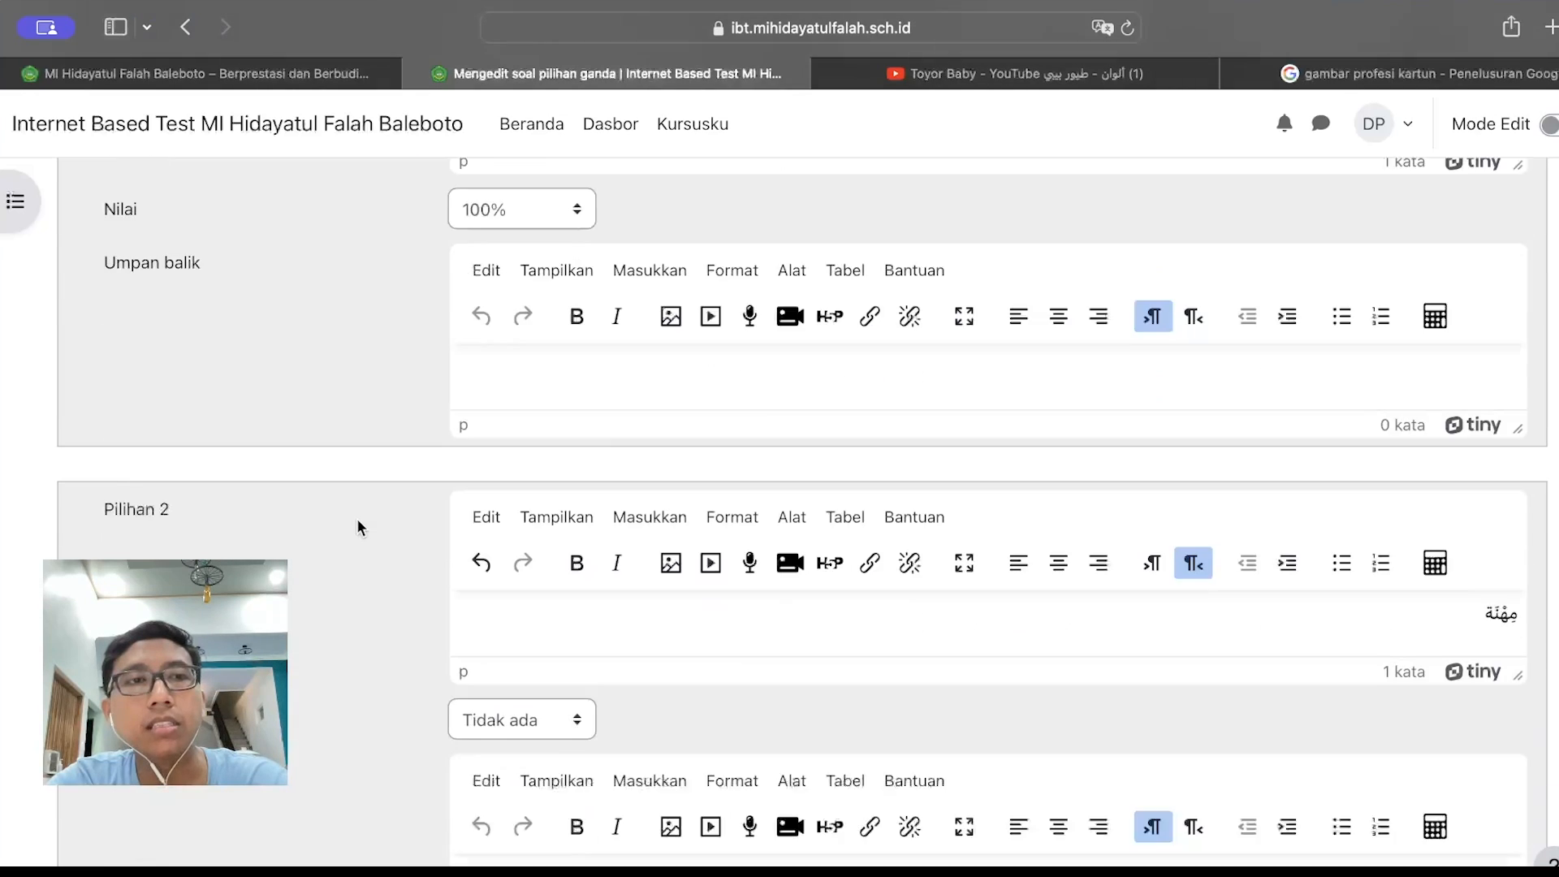
{"action": "scroll", "coordinate": [384, 439], "scroll_direction": "up", "scroll_amount": 4}
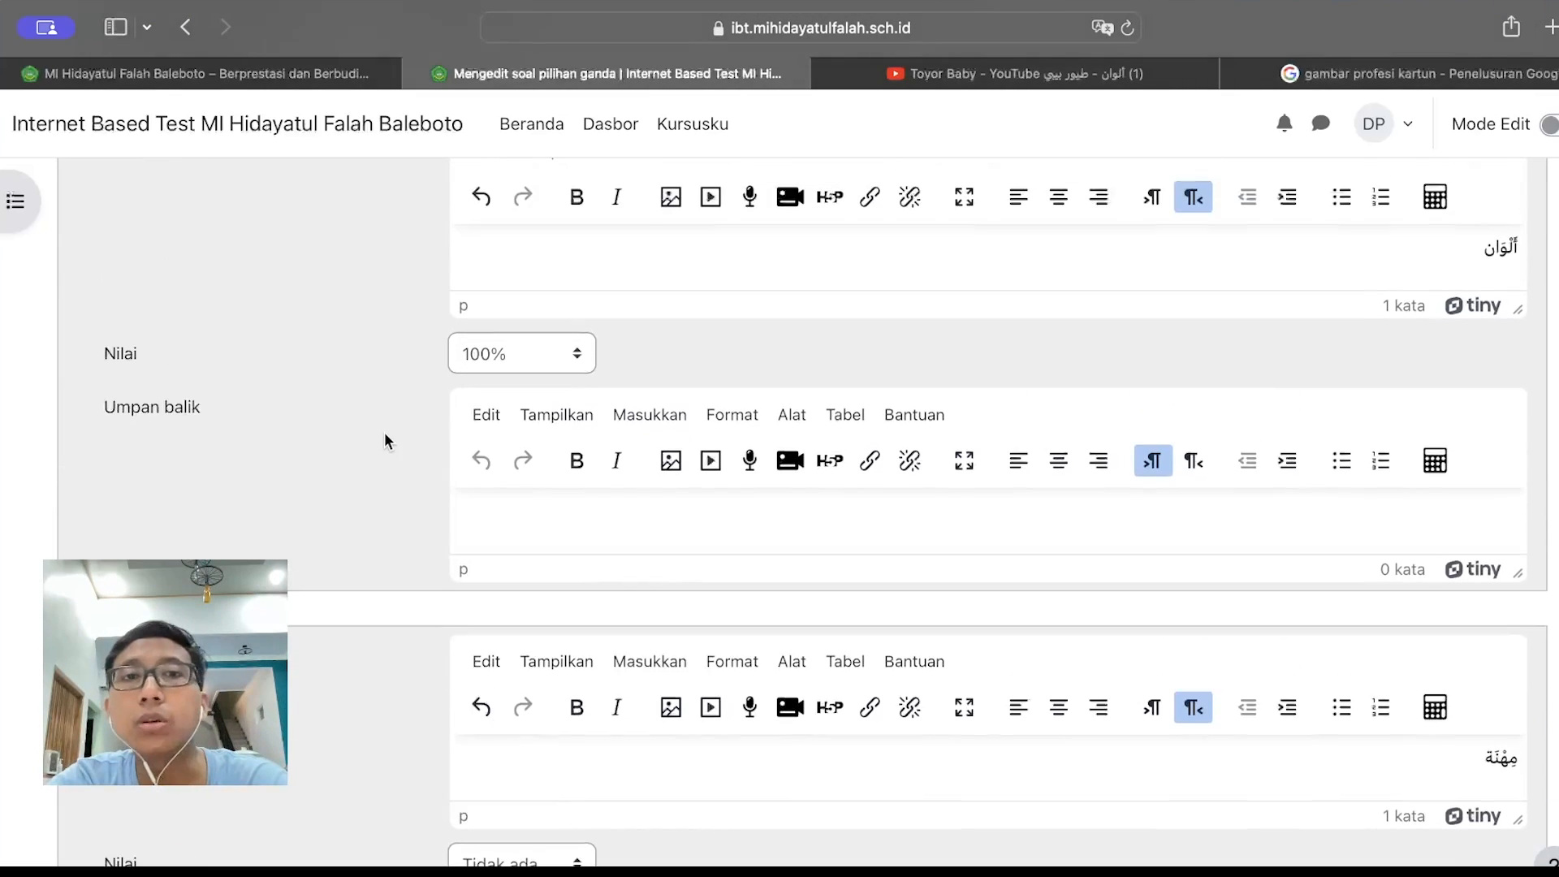
{"action": "scroll", "coordinate": [385, 439], "scroll_direction": "up", "scroll_amount": 10}
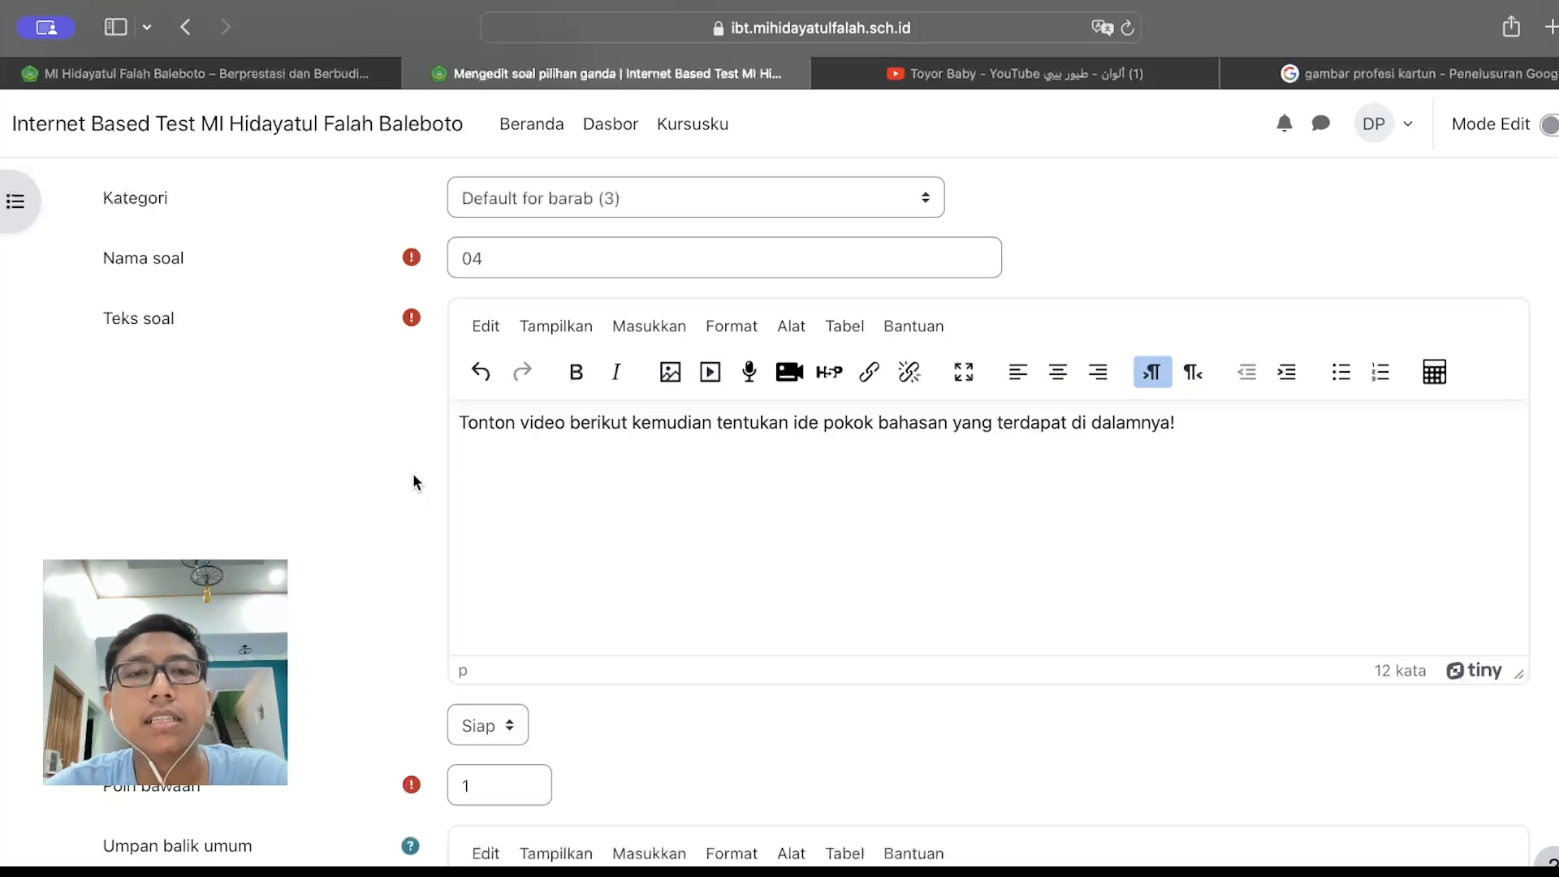
{"action": "left_click", "coordinate": [711, 374]}
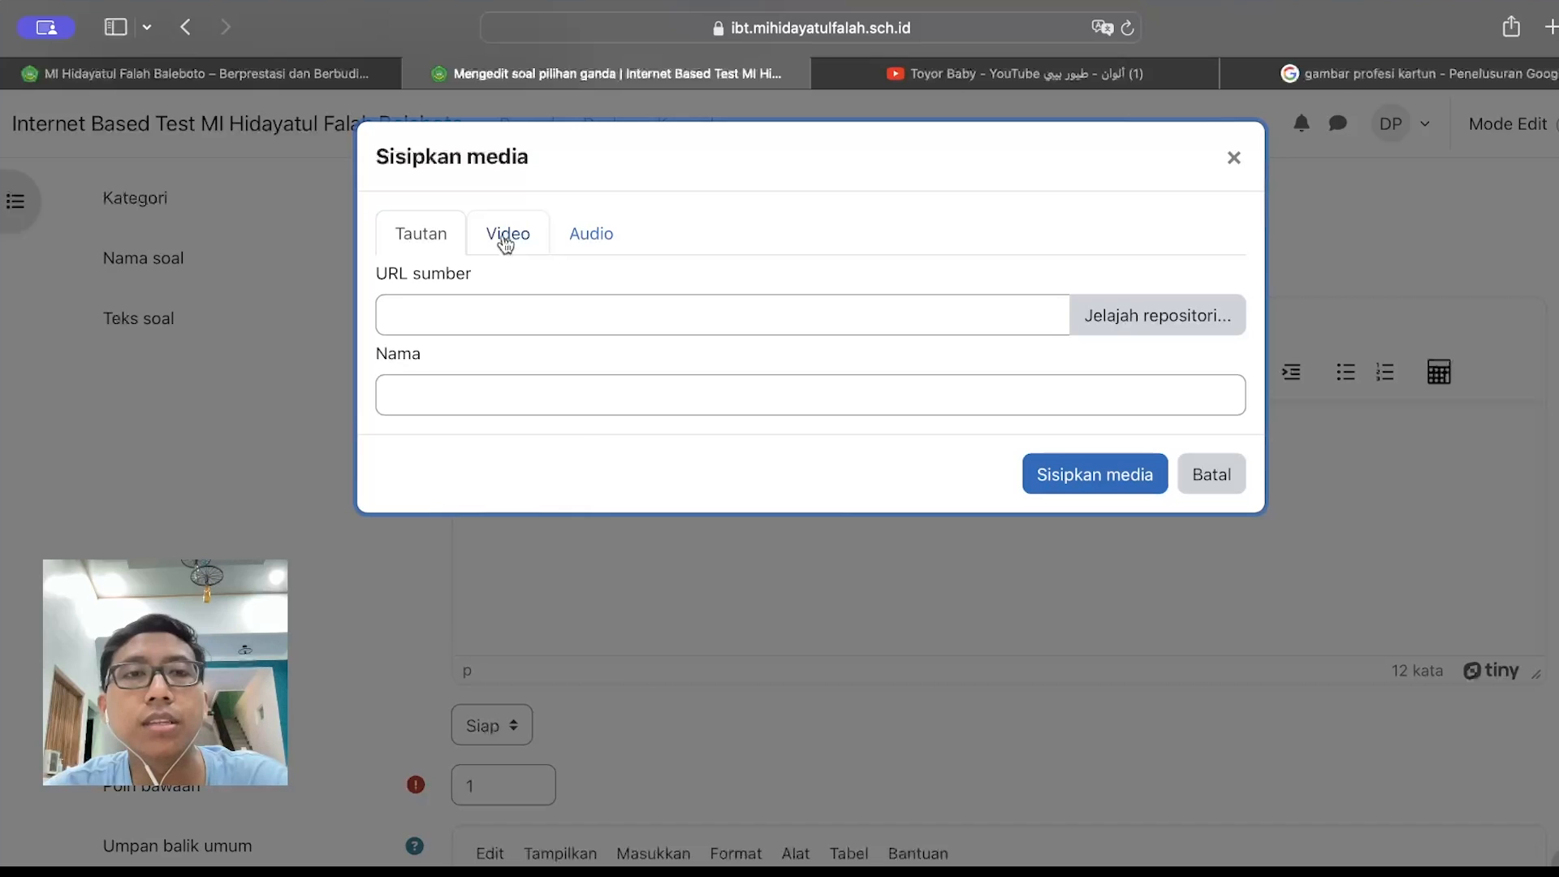
{"action": "left_click", "coordinate": [505, 244]}
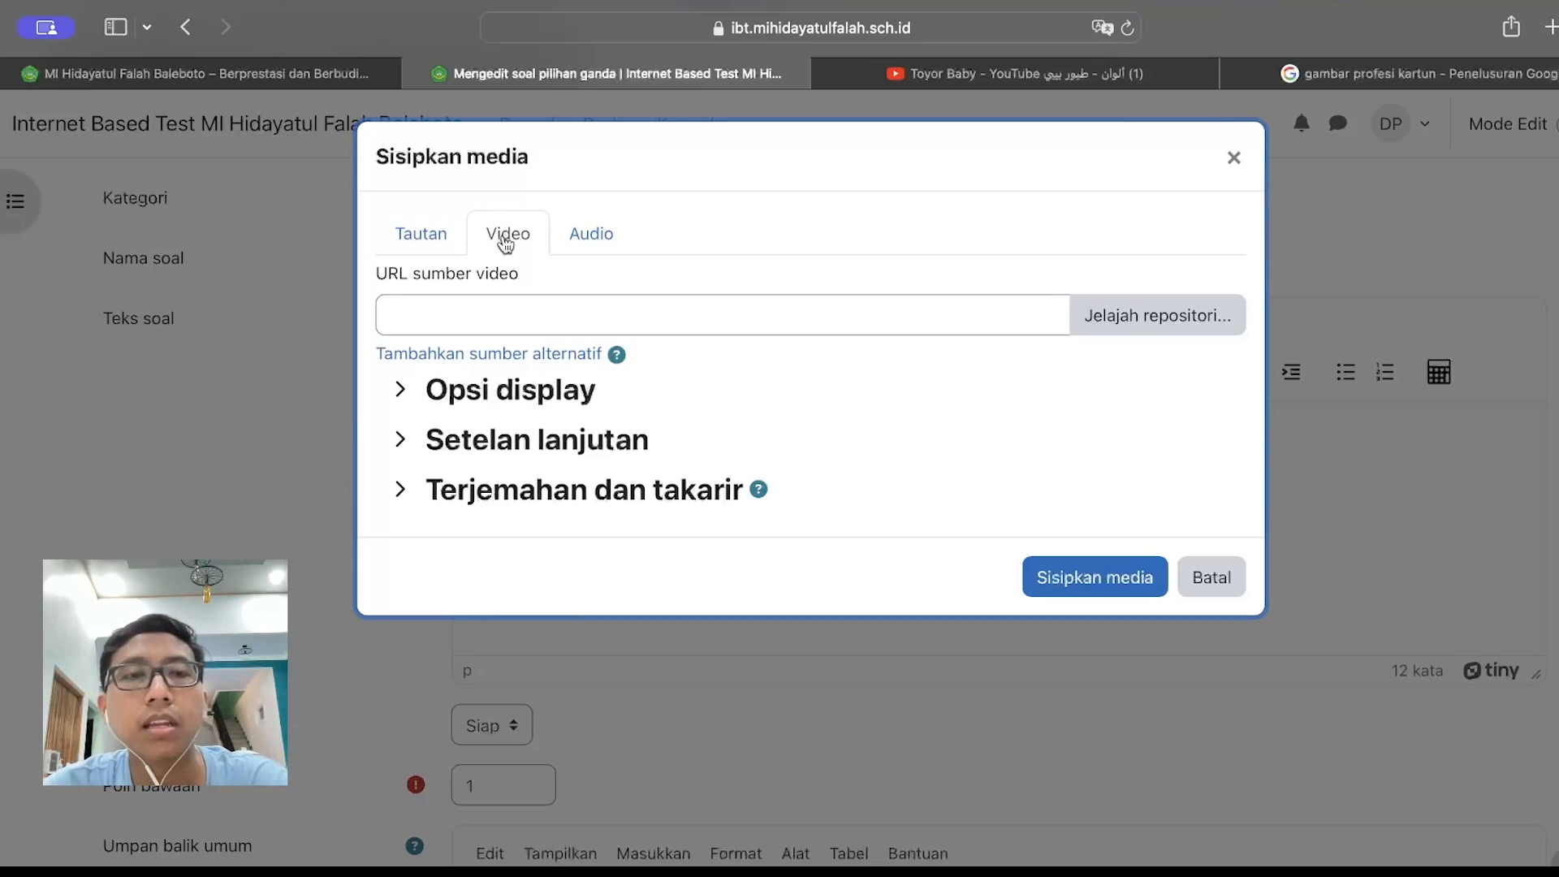
Switch to YouTube and copy the share link of the Toyor Baby colours video
{"action": "left_click", "coordinate": [1031, 75]}
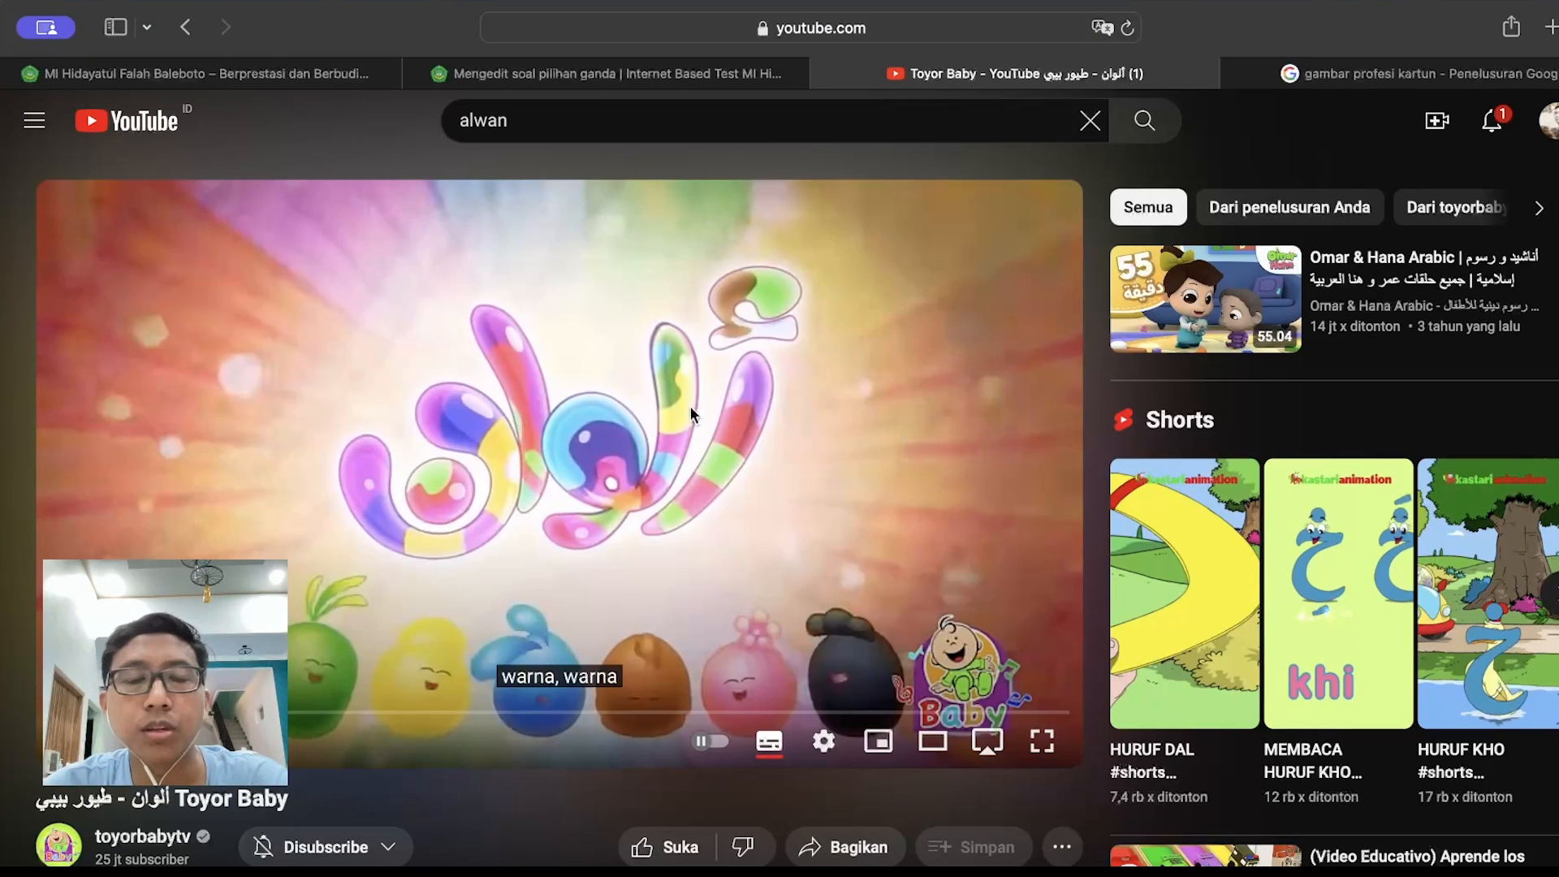
{"action": "scroll", "coordinate": [690, 410], "scroll_direction": "down", "scroll_amount": 3}
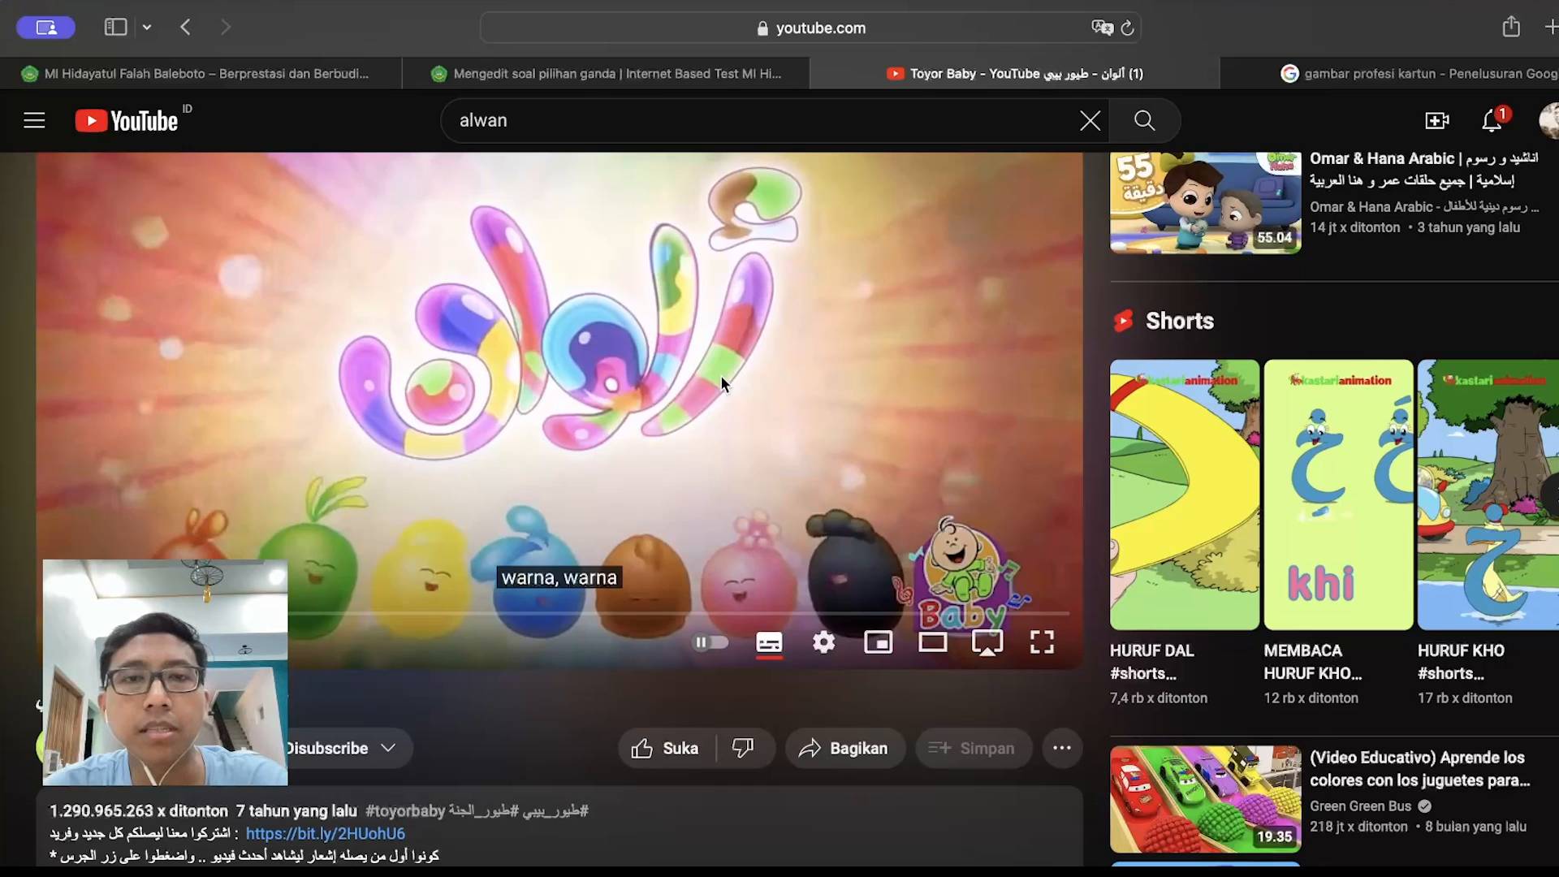
{"action": "right_click", "coordinate": [721, 381]}
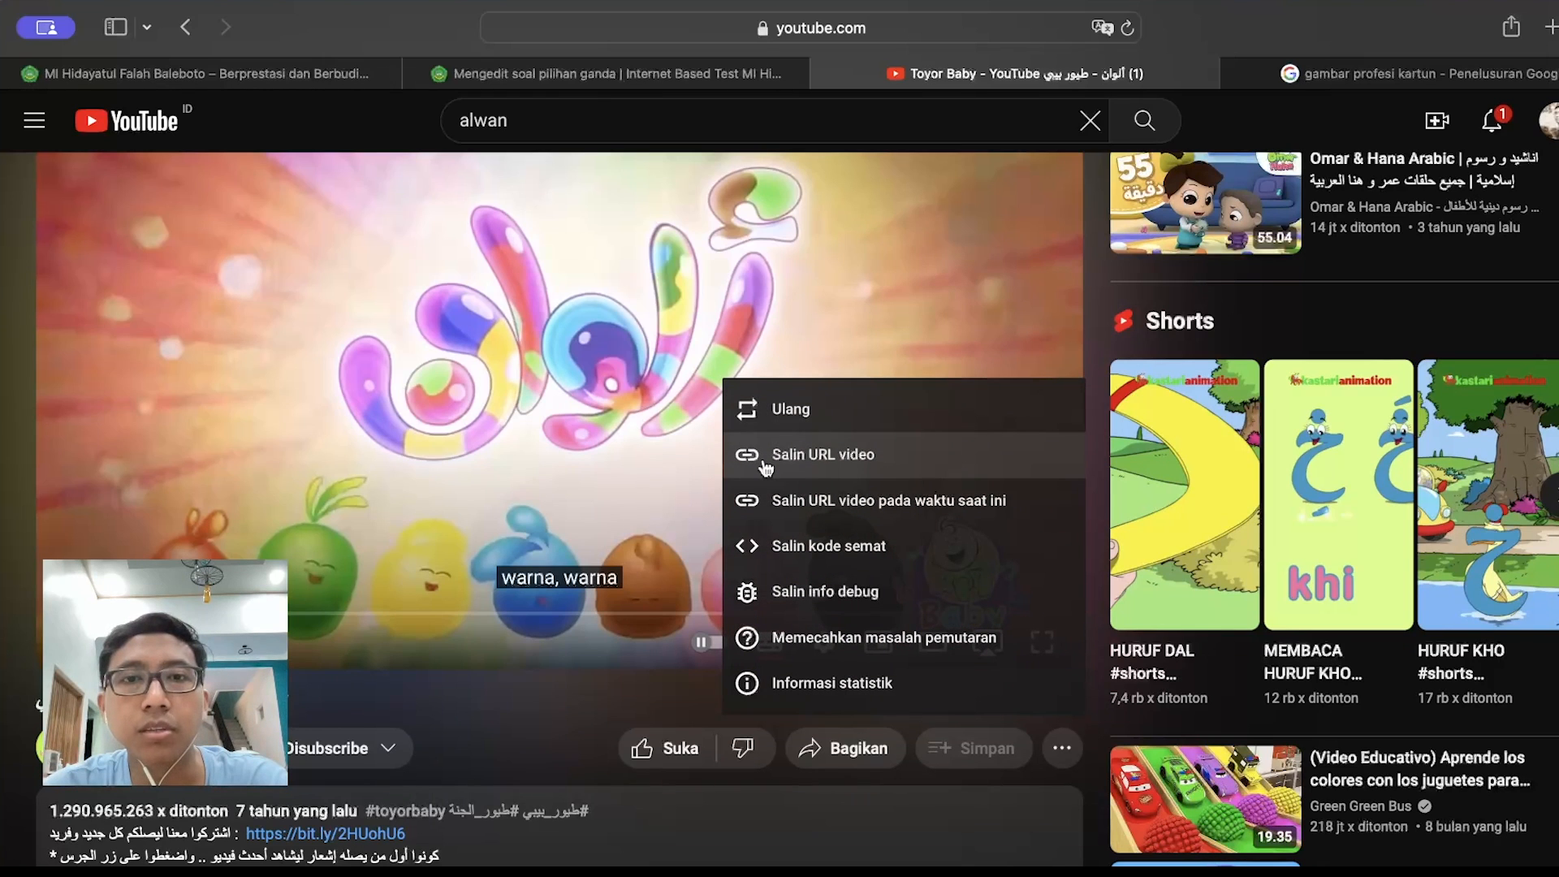
{"action": "left_click", "coordinate": [536, 731]}
{"action": "left_click", "coordinate": [877, 748]}
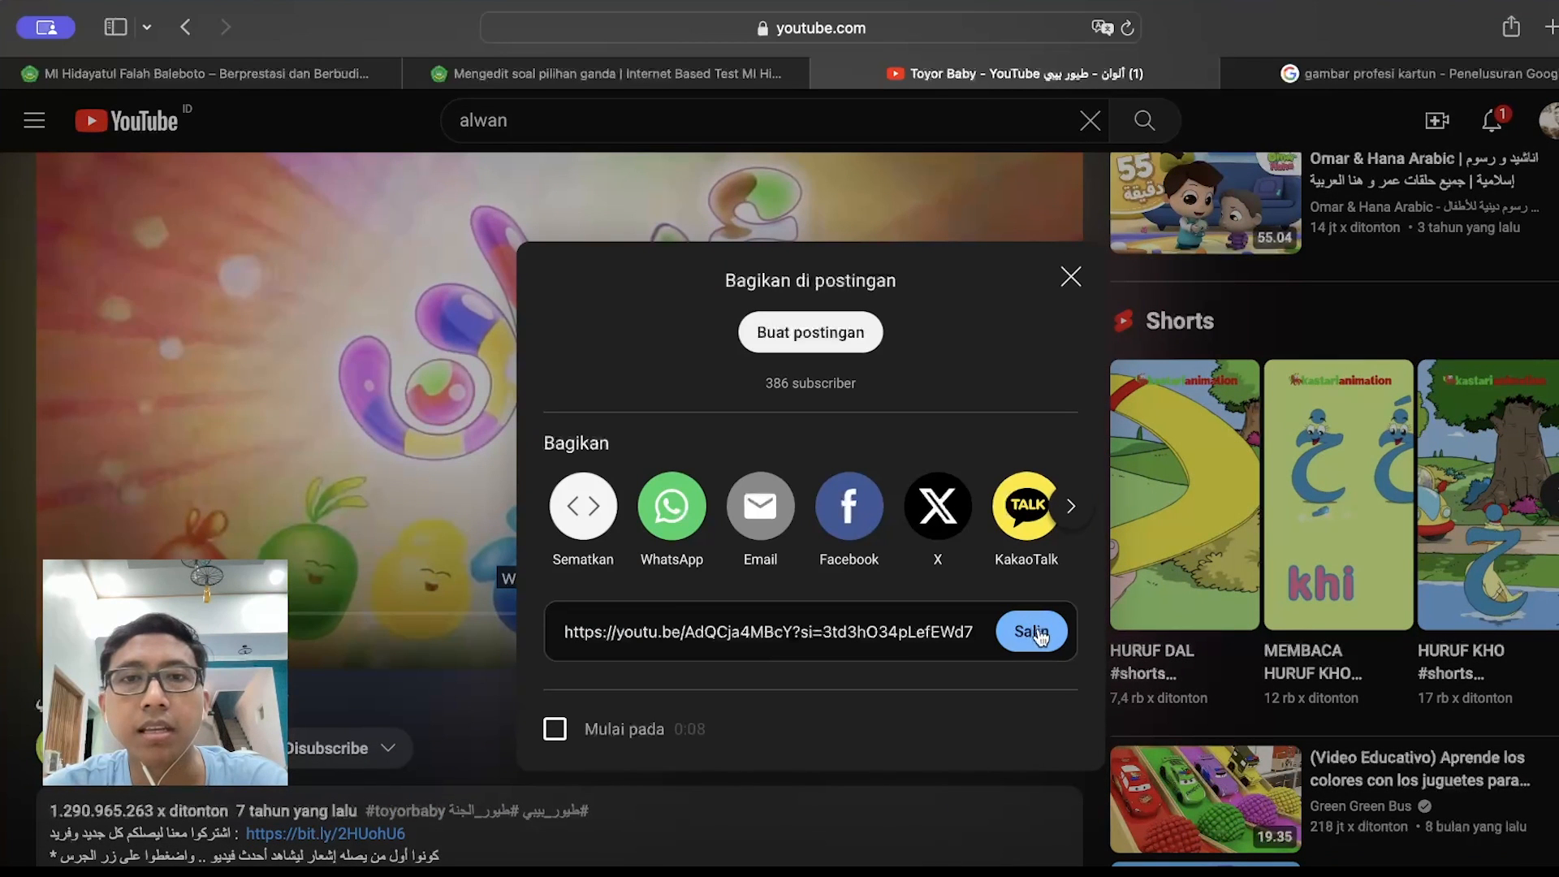
{"action": "left_click", "coordinate": [1044, 635]}
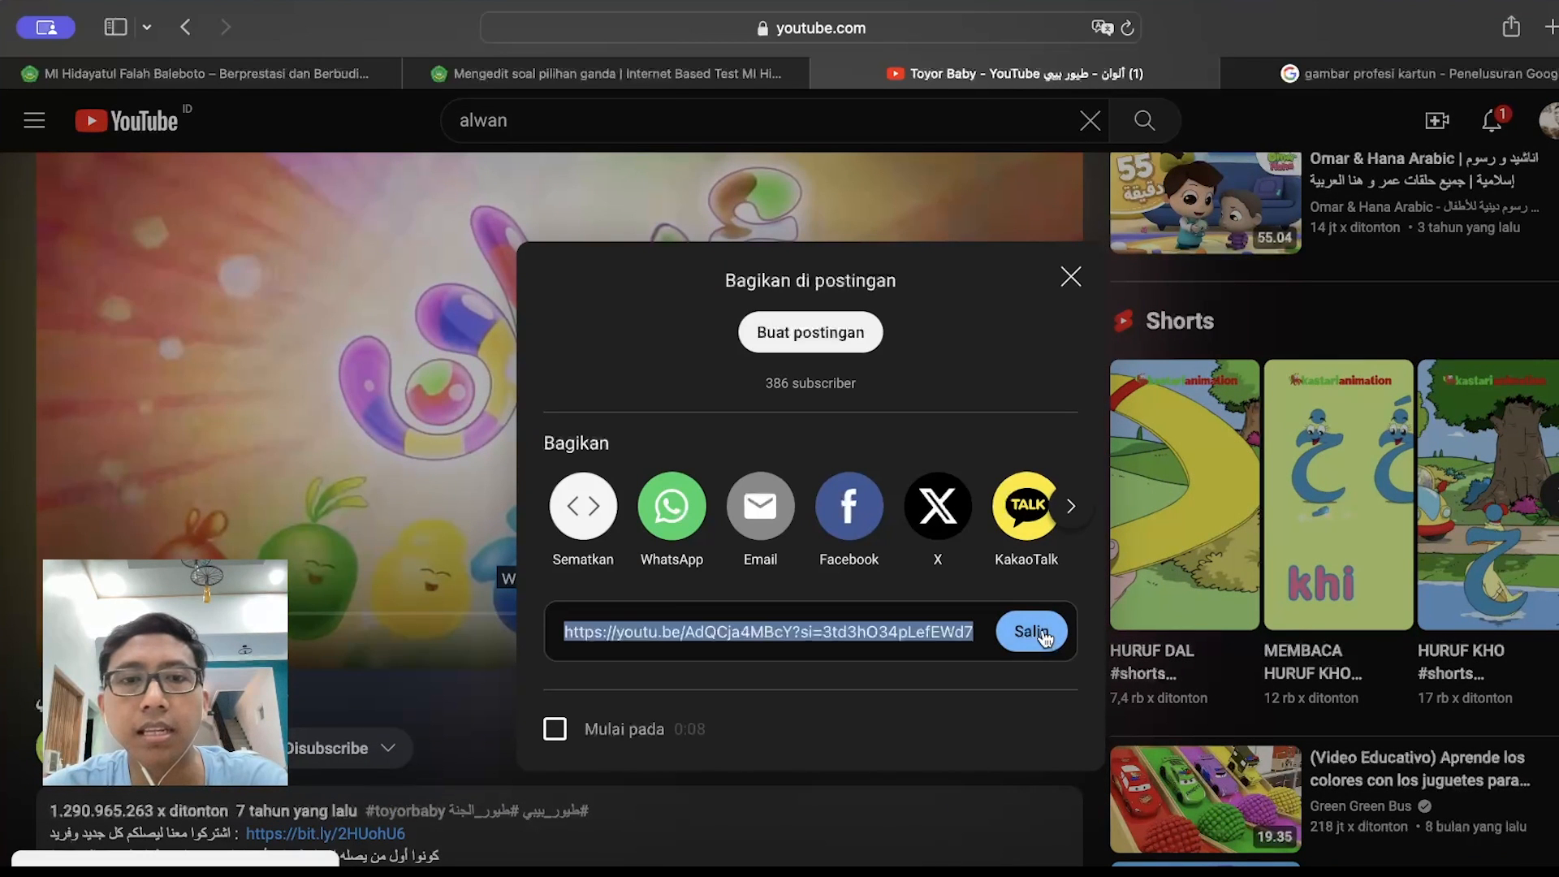
{"action": "left_click", "coordinate": [1073, 279]}
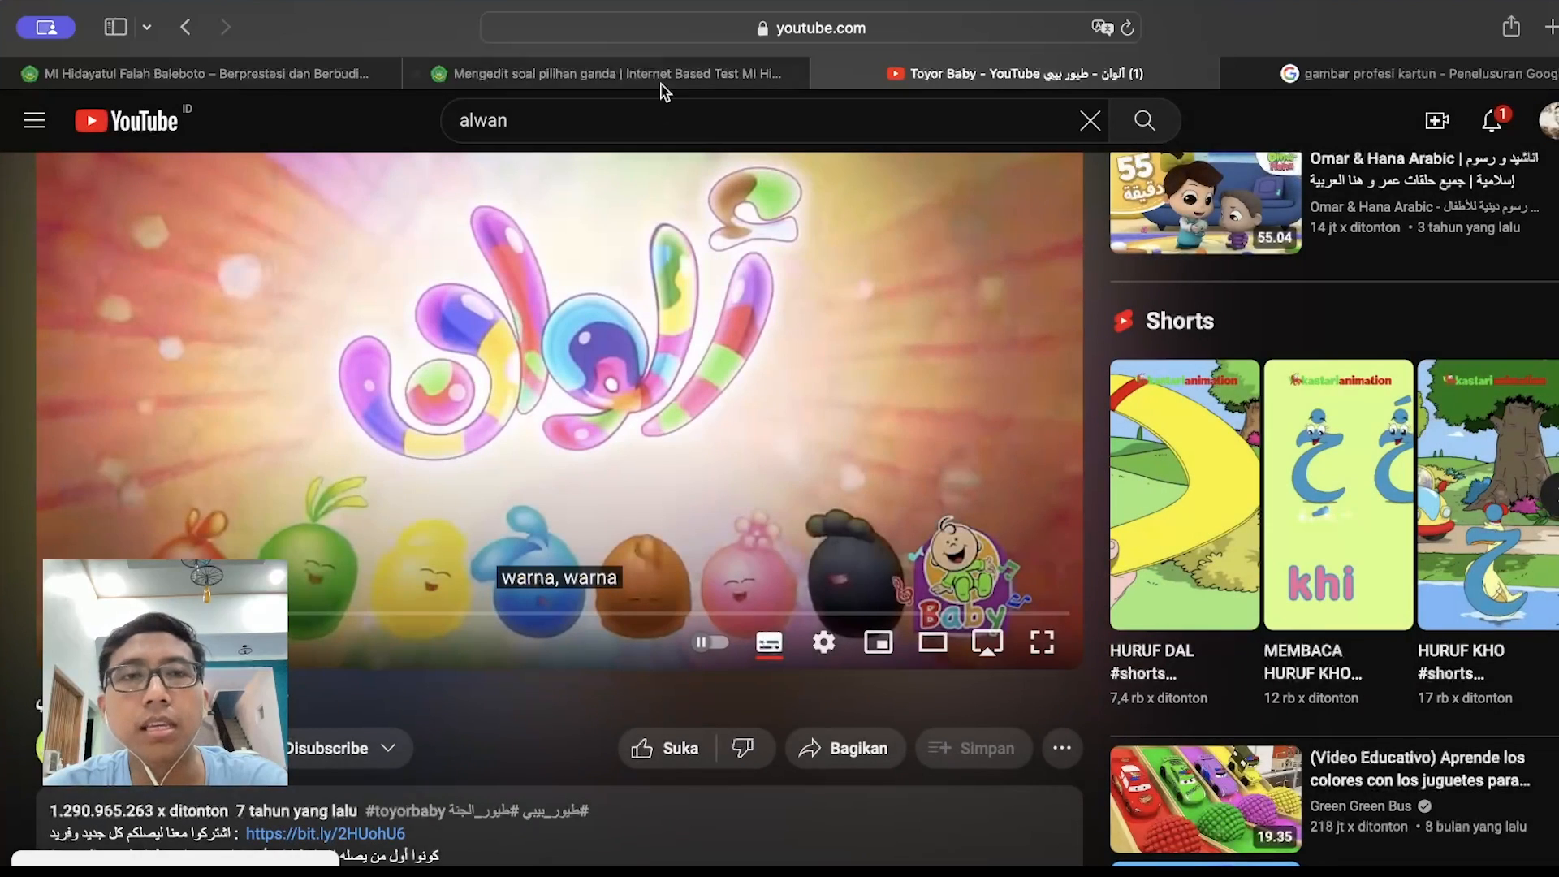
Return to question 04 and insert the copied YouTube link as a video below its question text
{"action": "left_click", "coordinate": [656, 74]}
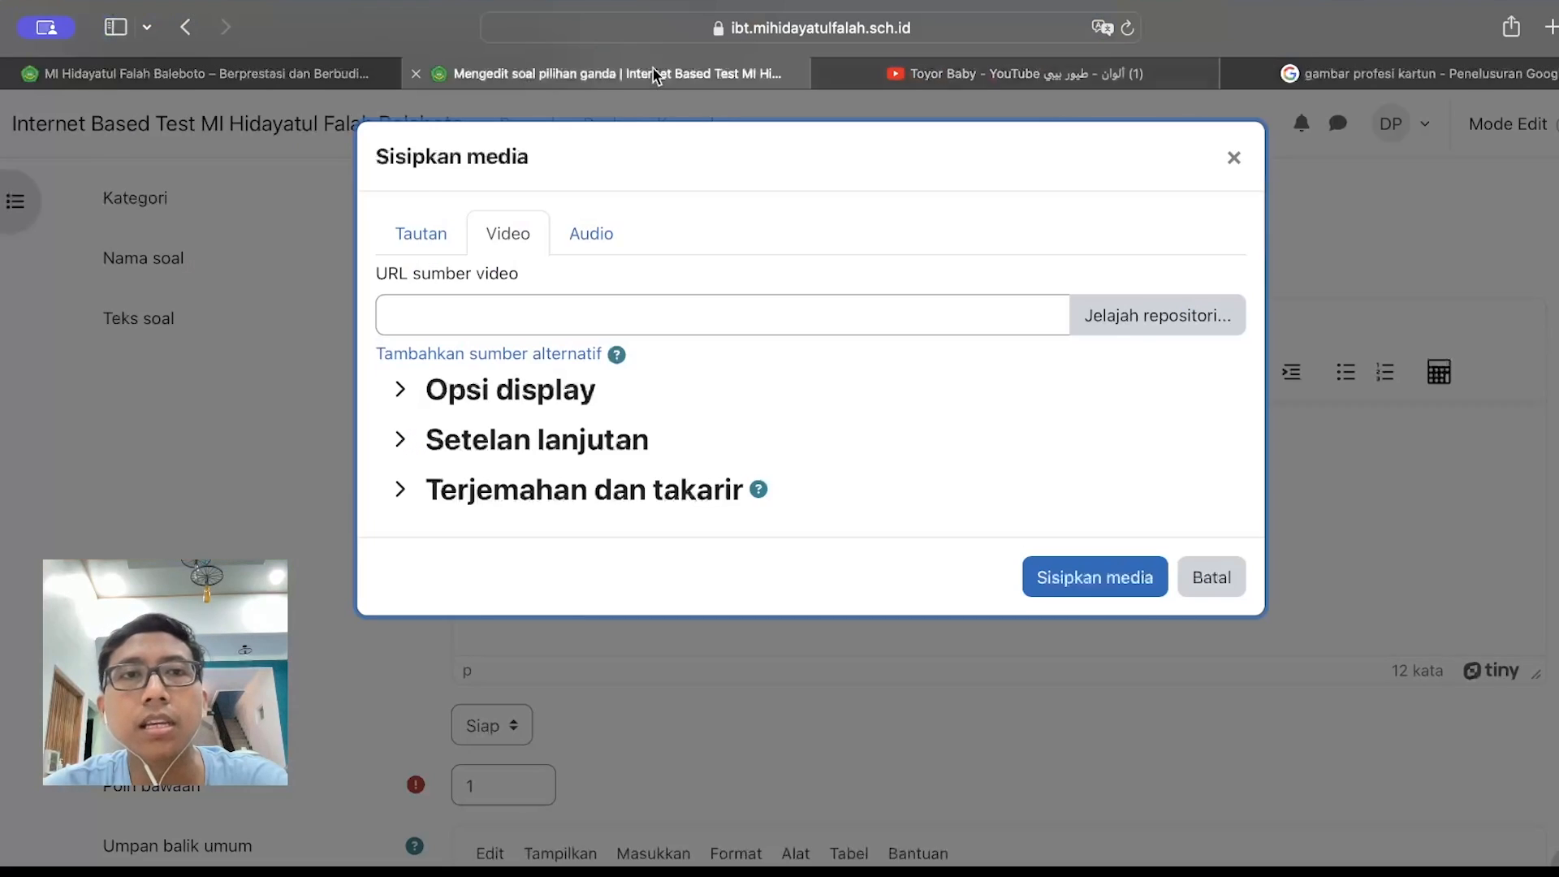
{"action": "left_click", "coordinate": [607, 303]}
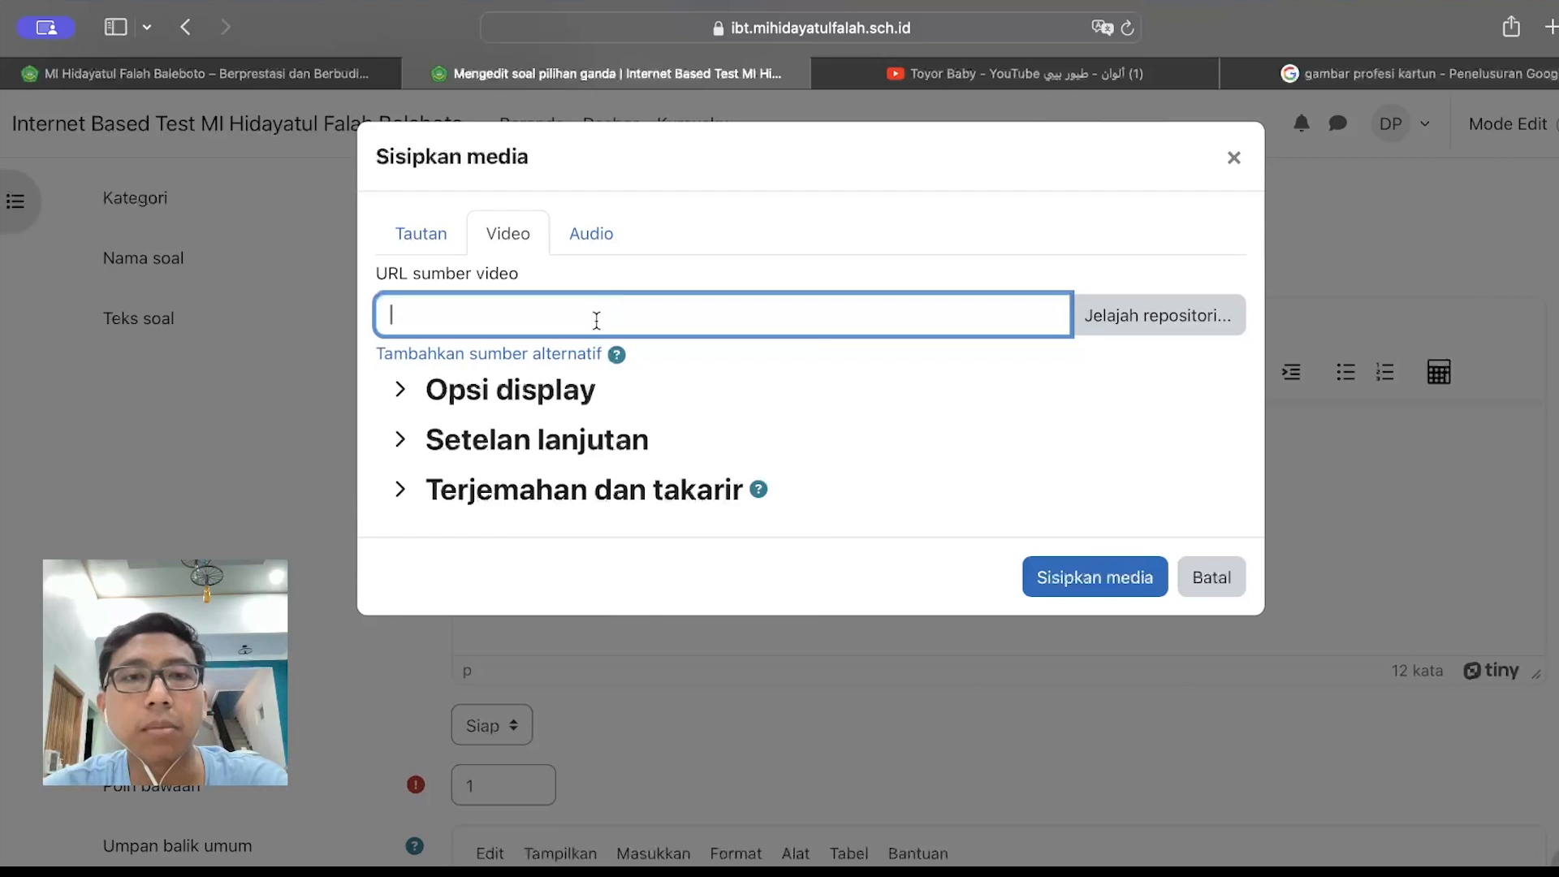
{"action": "right_click", "coordinate": [597, 317]}
{"action": "left_click", "coordinate": [642, 391]}
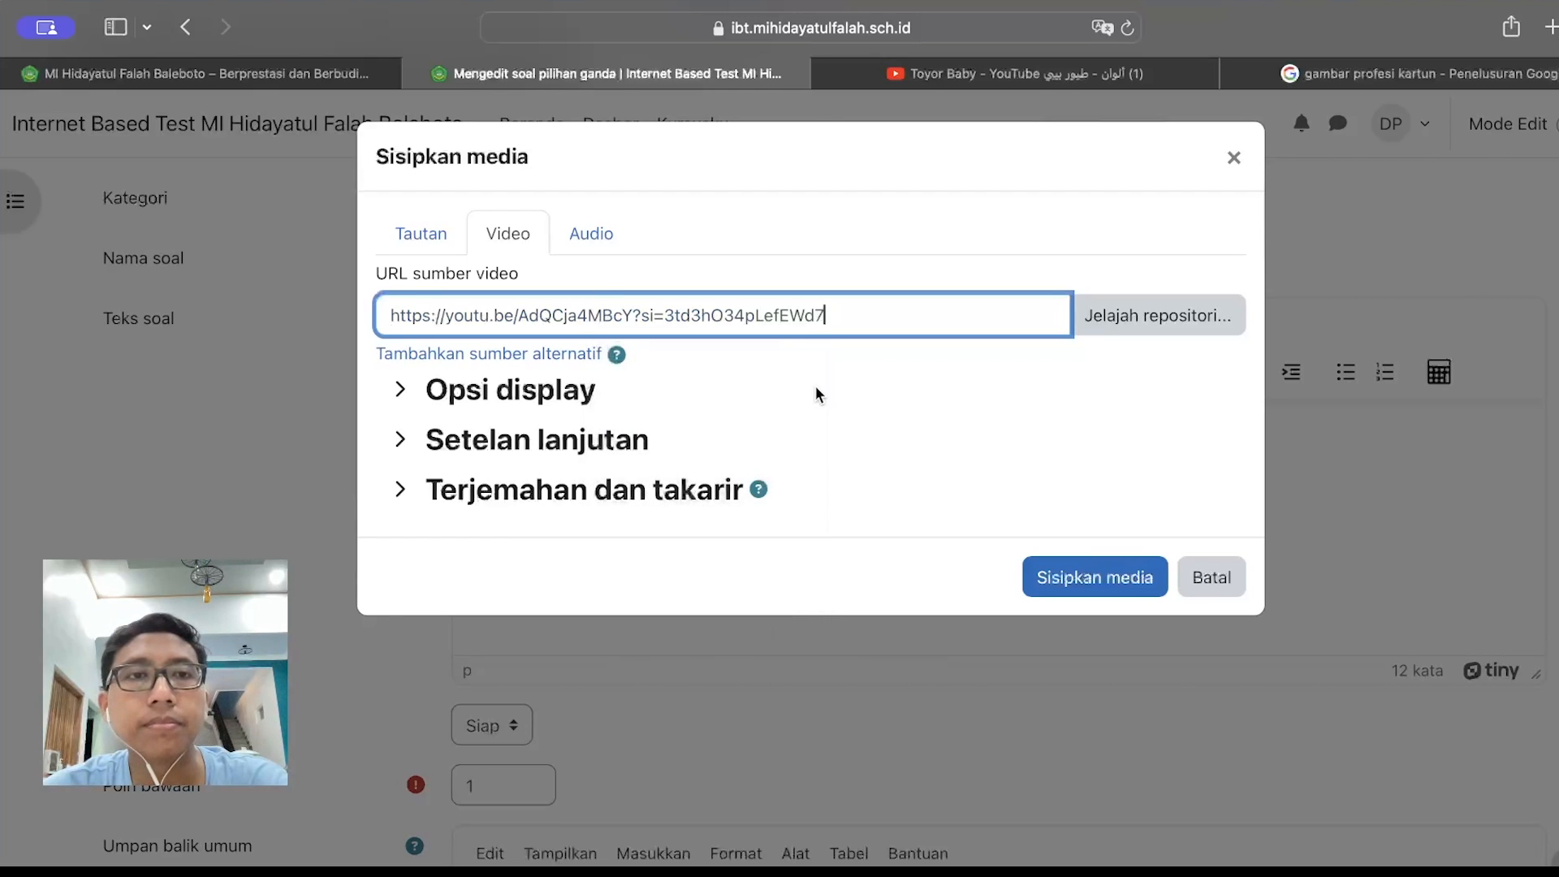
{"action": "left_click", "coordinate": [1047, 578]}
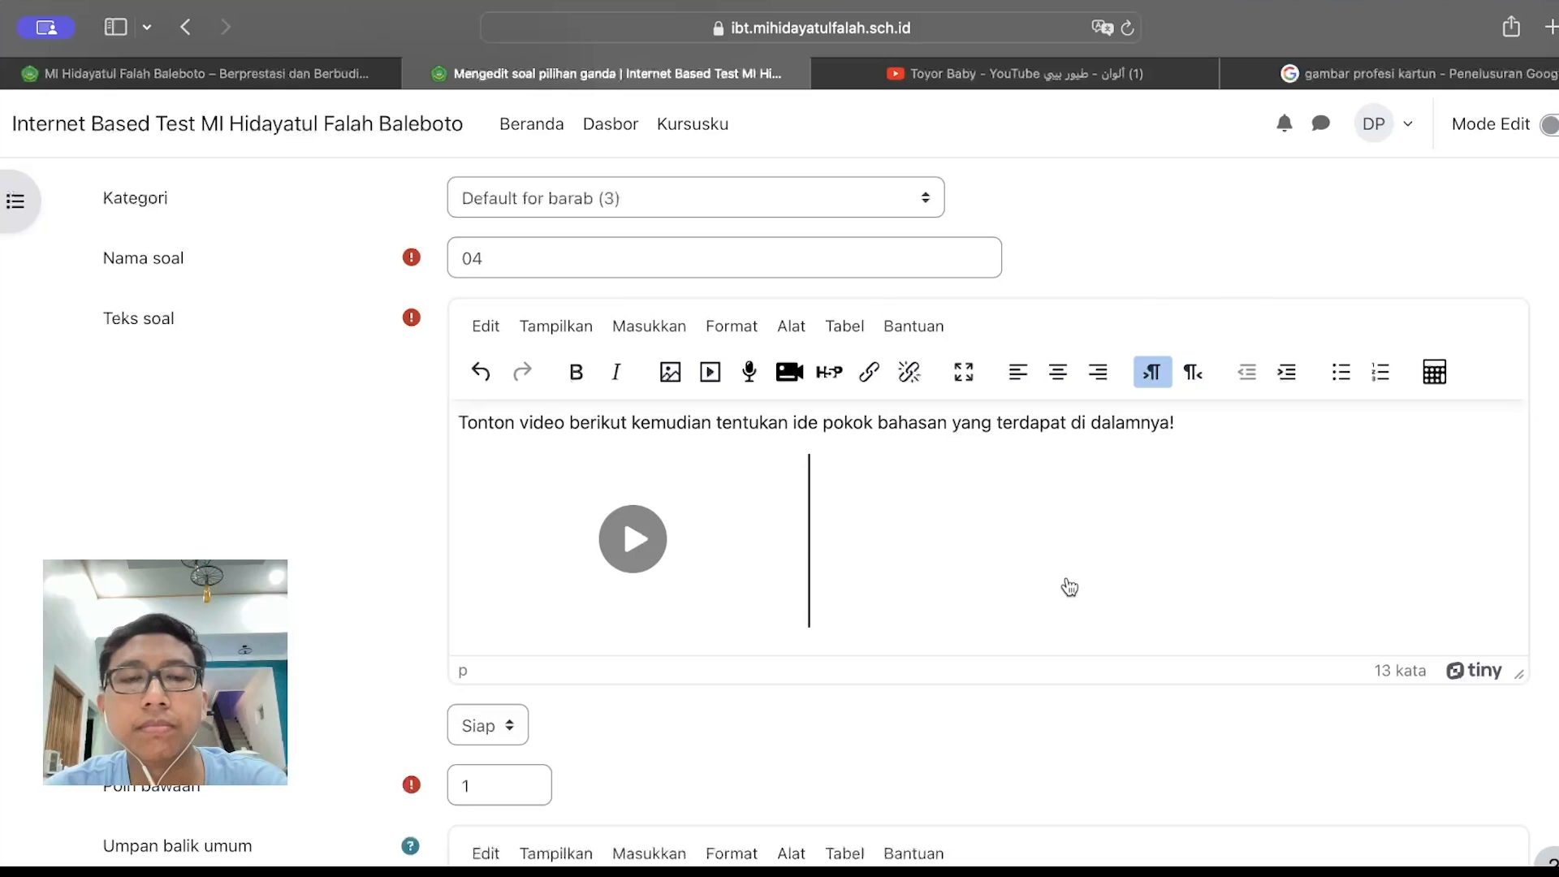
Try playing the embedded video, save the changes to question 04, and open the question's preview
{"action": "scroll", "coordinate": [561, 458], "scroll_direction": "down", "scroll_amount": 1}
{"action": "left_click", "coordinate": [560, 456]}
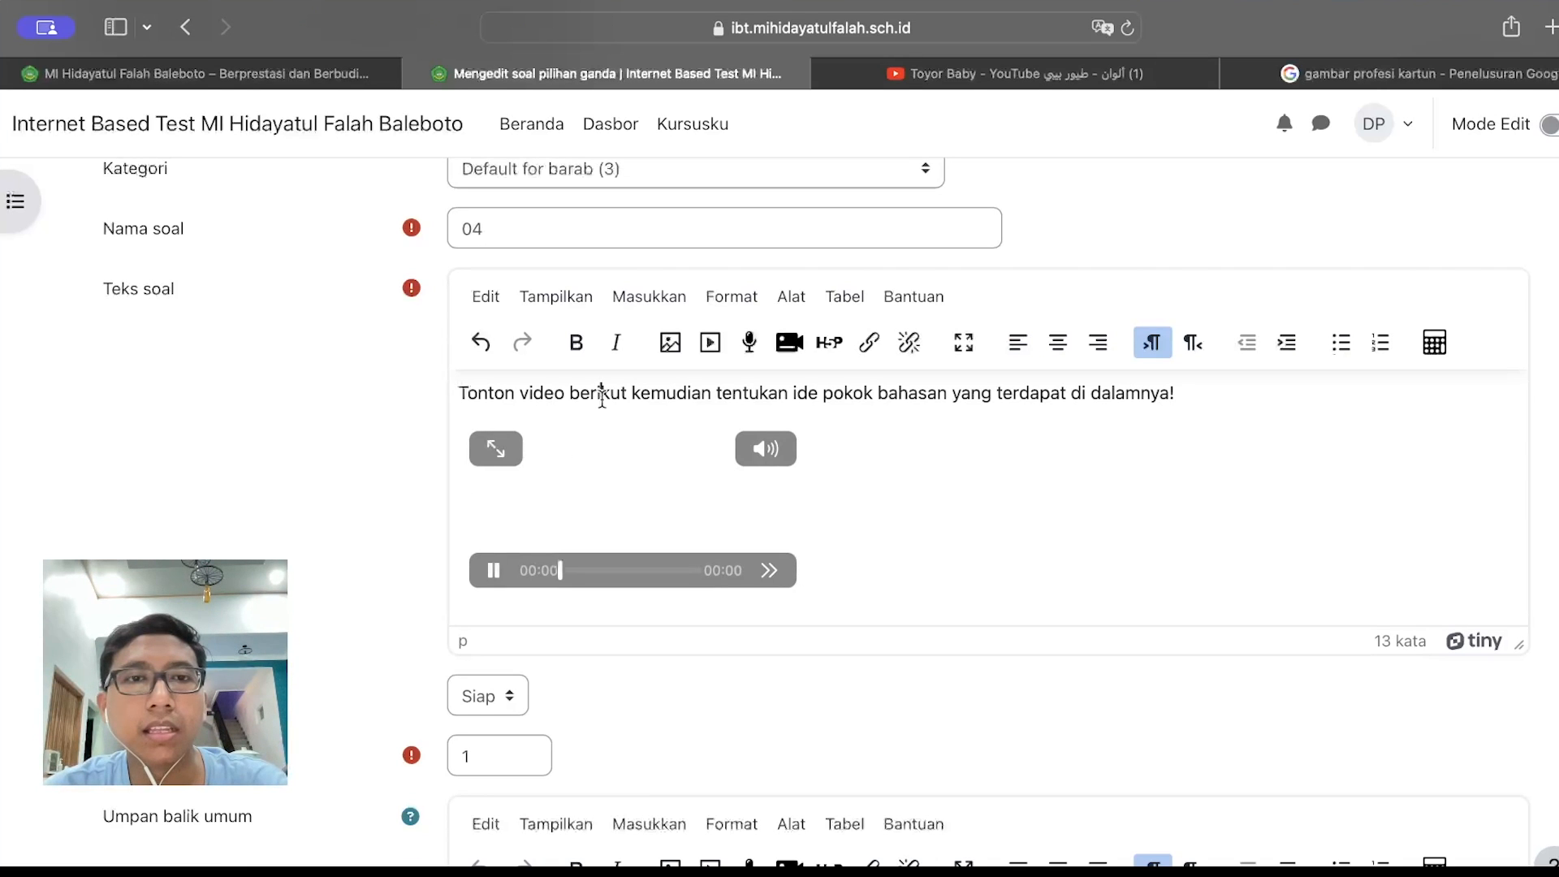
{"action": "scroll", "coordinate": [373, 466], "scroll_direction": "down", "scroll_amount": 8}
{"action": "scroll", "coordinate": [373, 466], "scroll_direction": "down", "scroll_amount": 20}
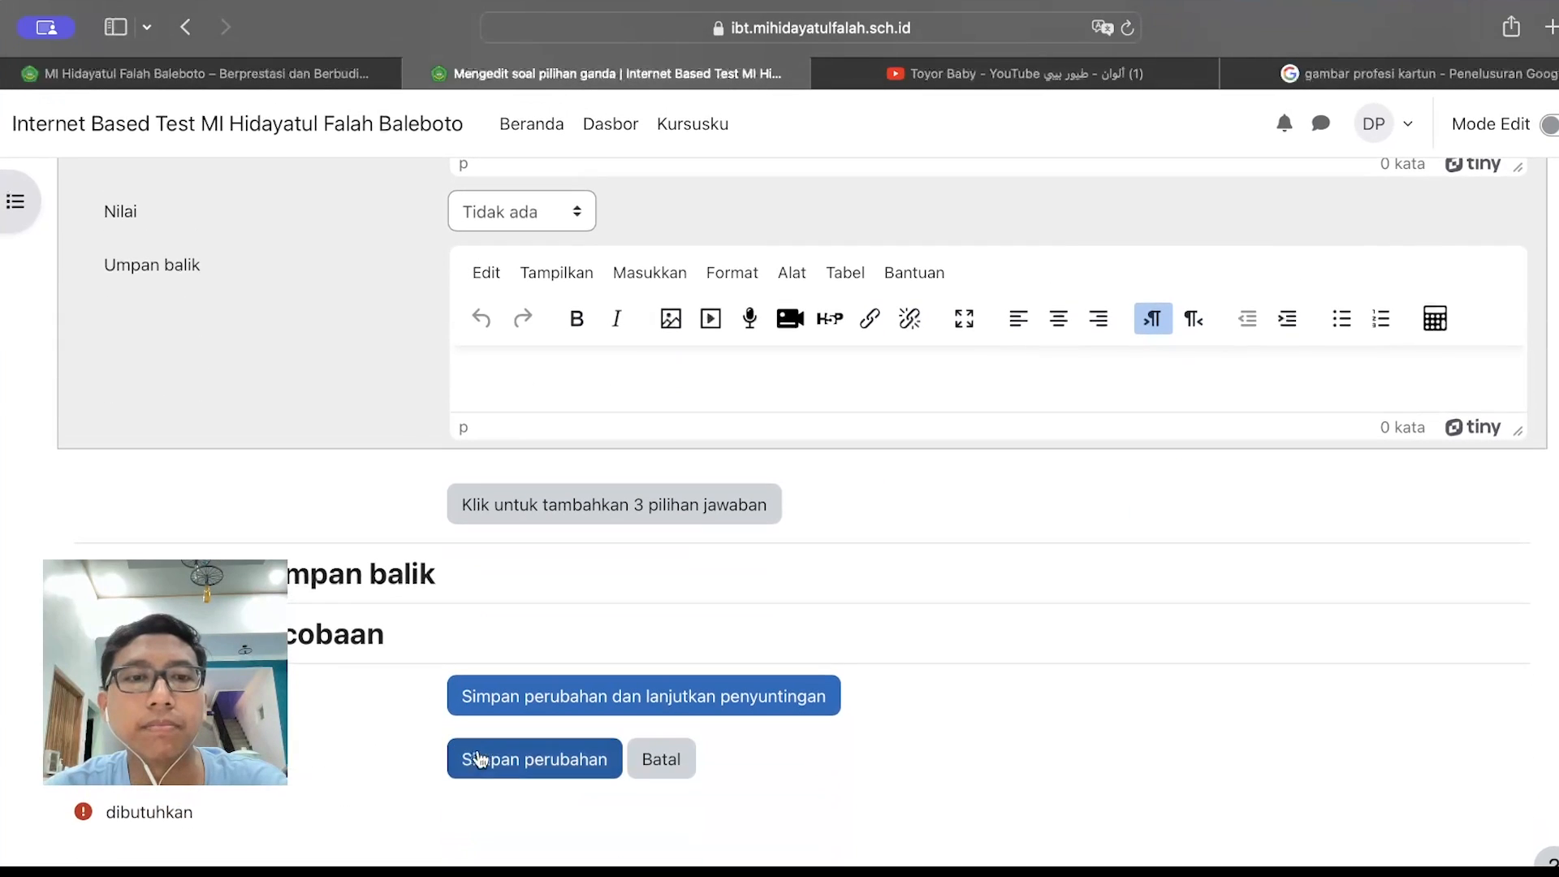
{"action": "left_click", "coordinate": [488, 760]}
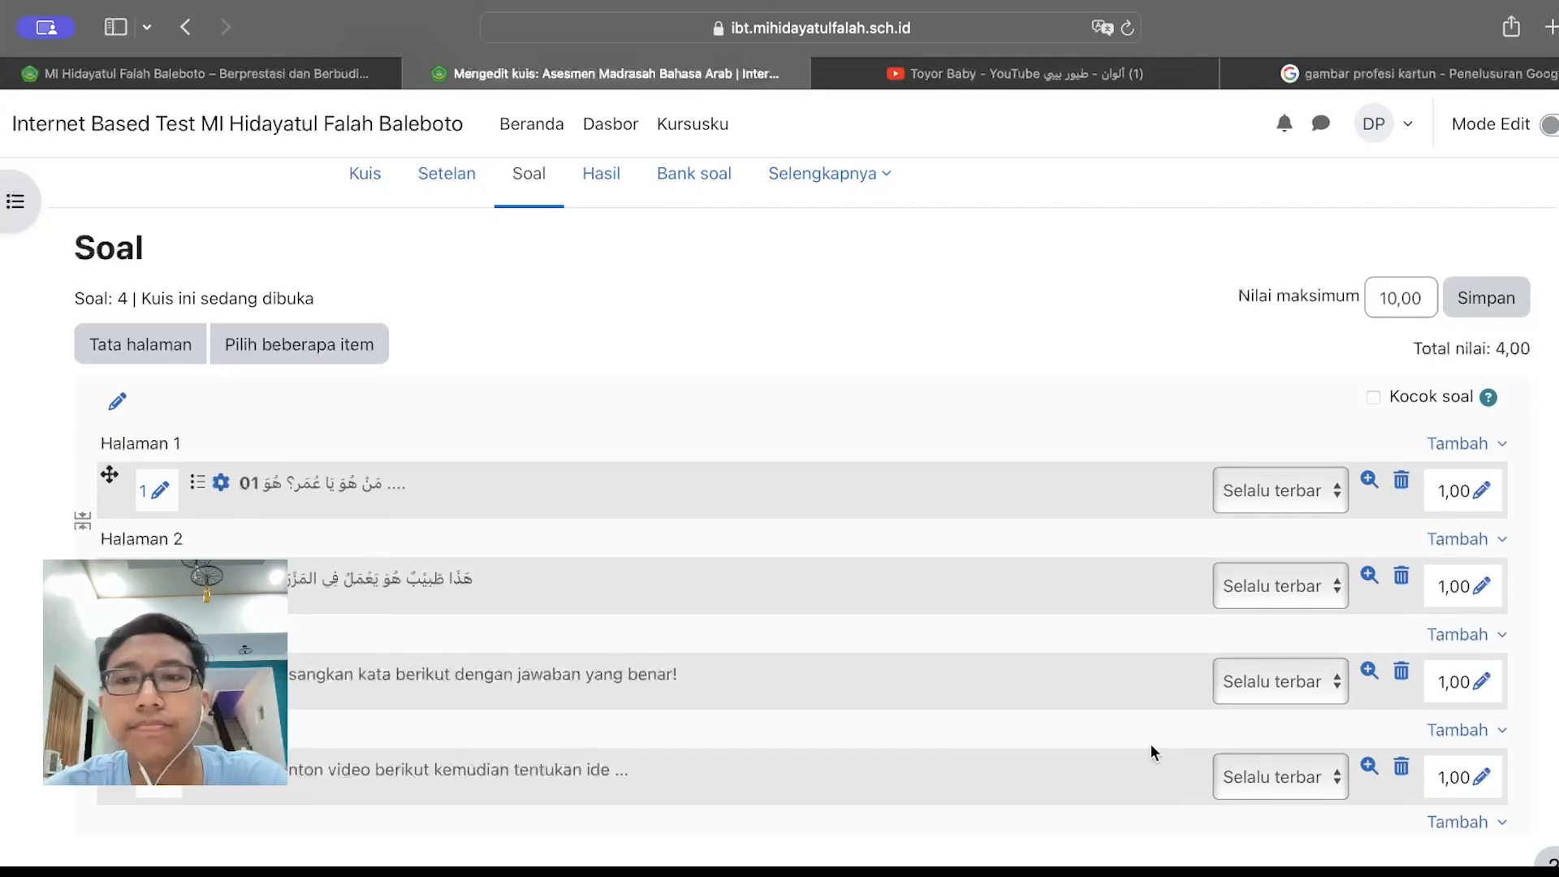
{"action": "left_click", "coordinate": [1369, 766]}
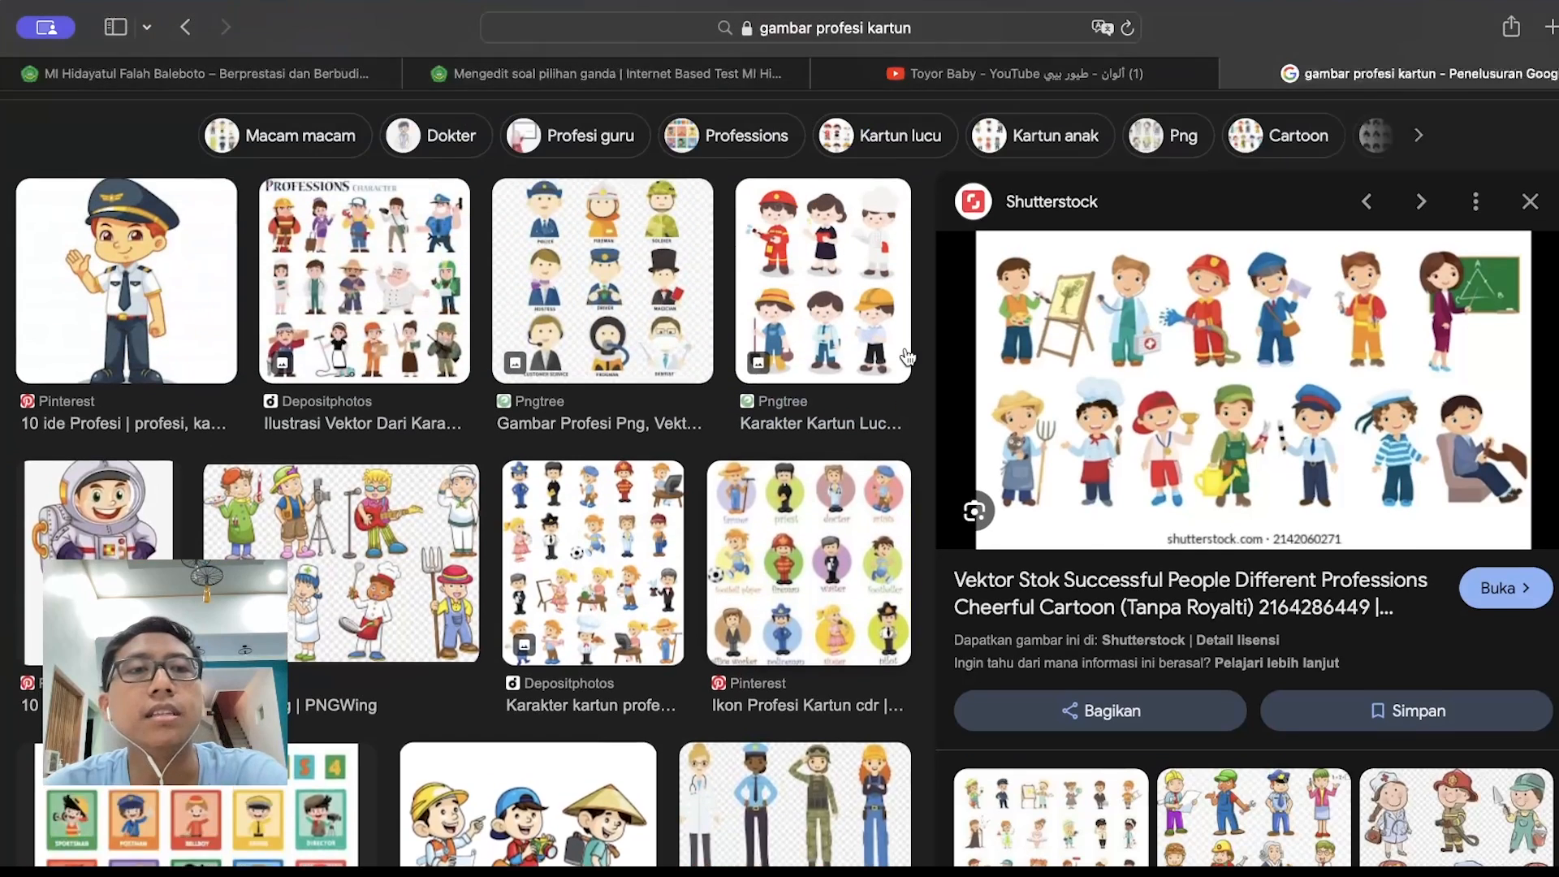
In the Google Images results for "gambar profesi kartun", copy the image address of the waving cartoon pilot
{"action": "scroll", "coordinate": [120, 168], "scroll_direction": "up", "scroll_amount": 2}
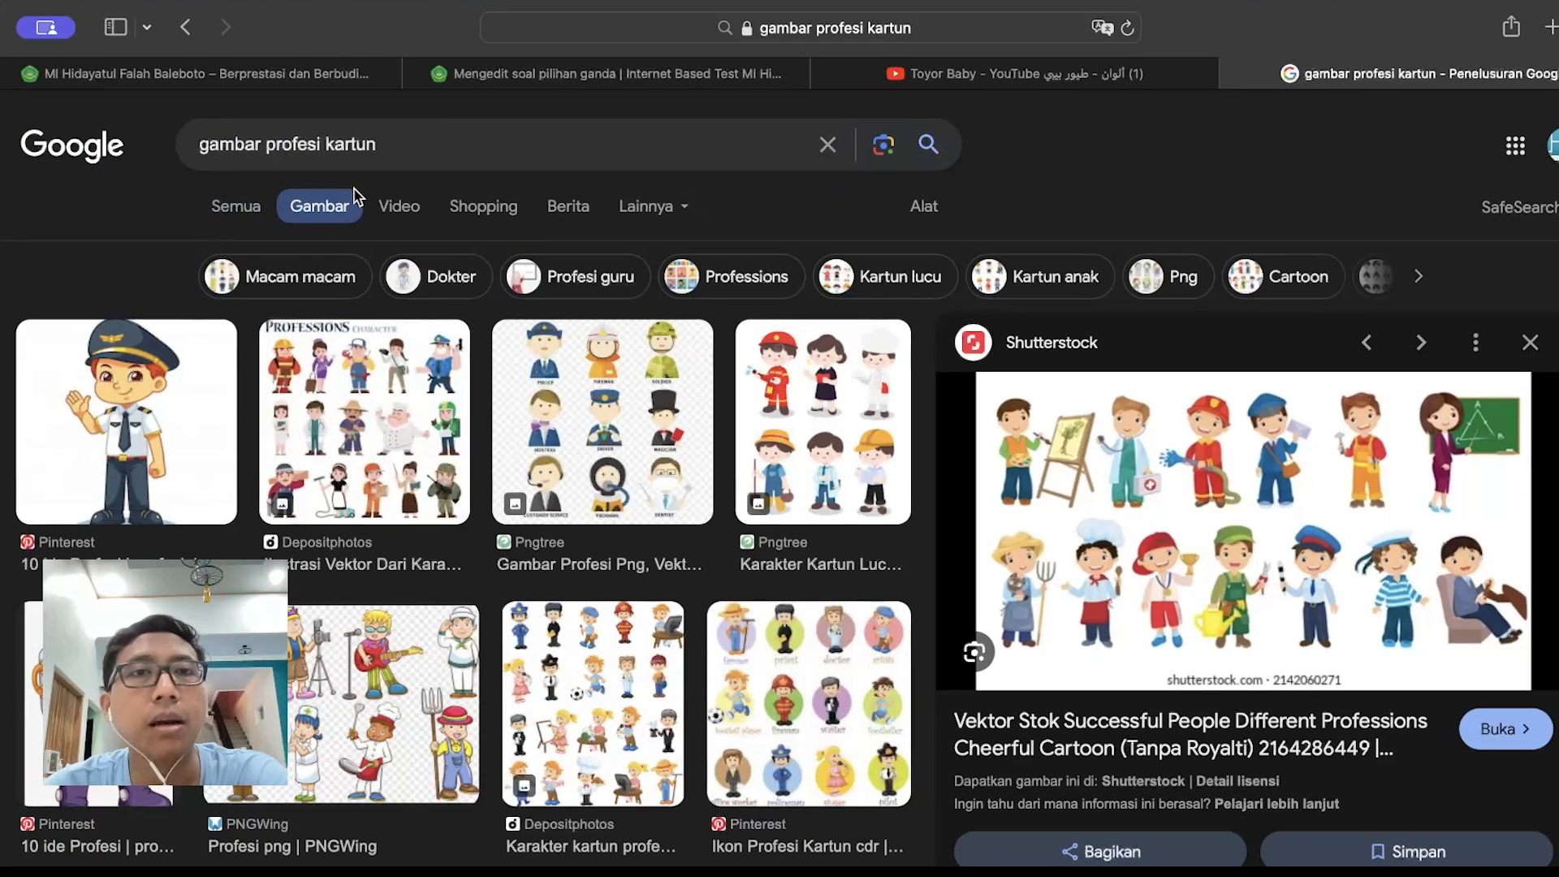
{"action": "left_click", "coordinate": [126, 422]}
{"action": "right_click", "coordinate": [1257, 493]}
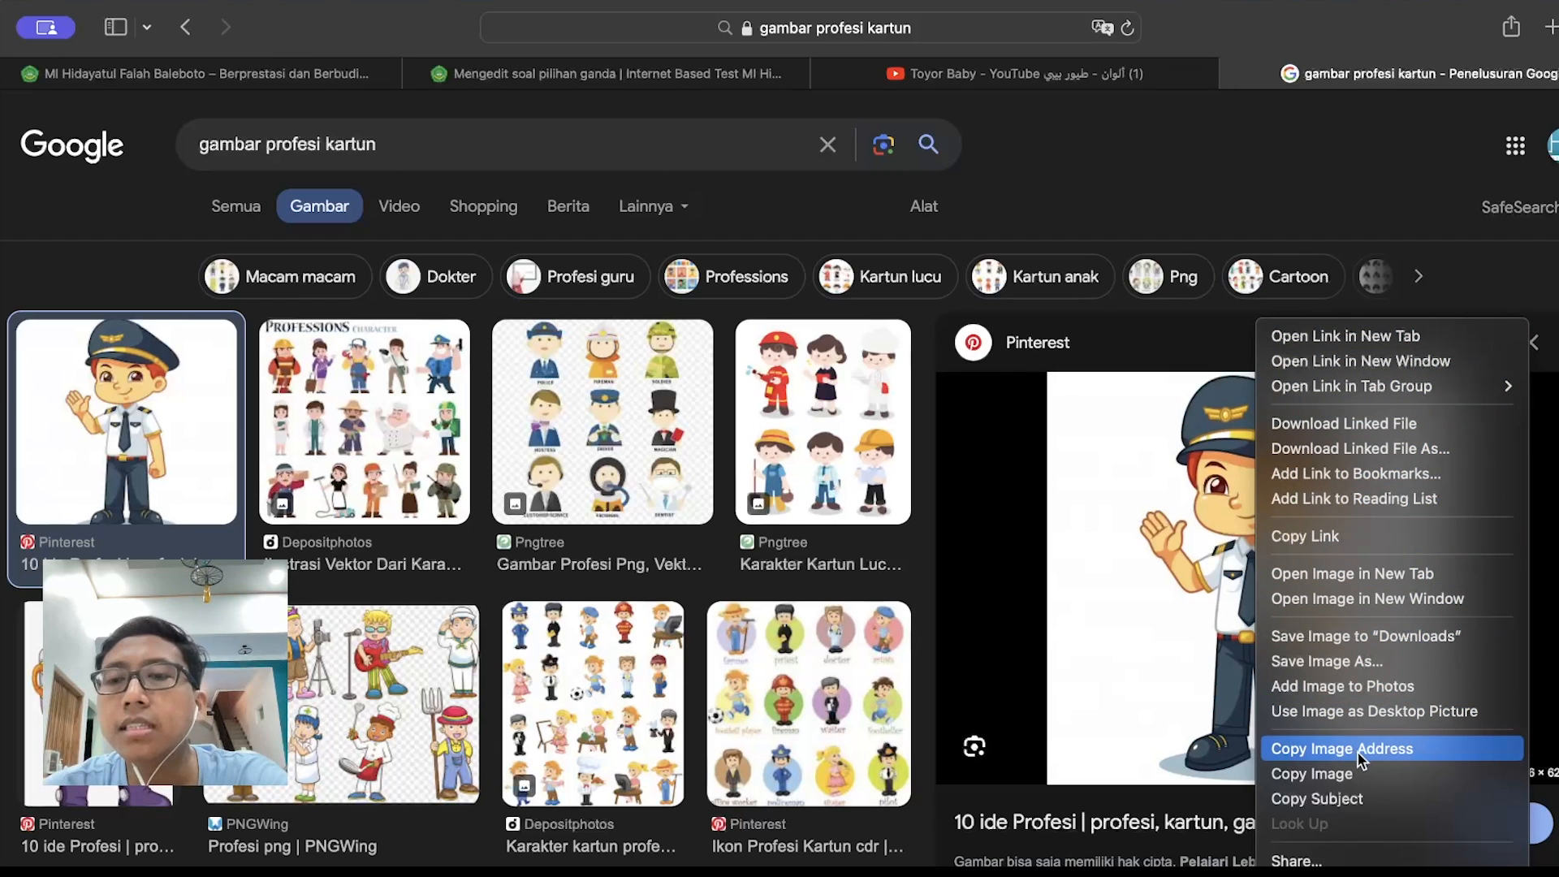
{"action": "left_click", "coordinate": [1383, 749]}
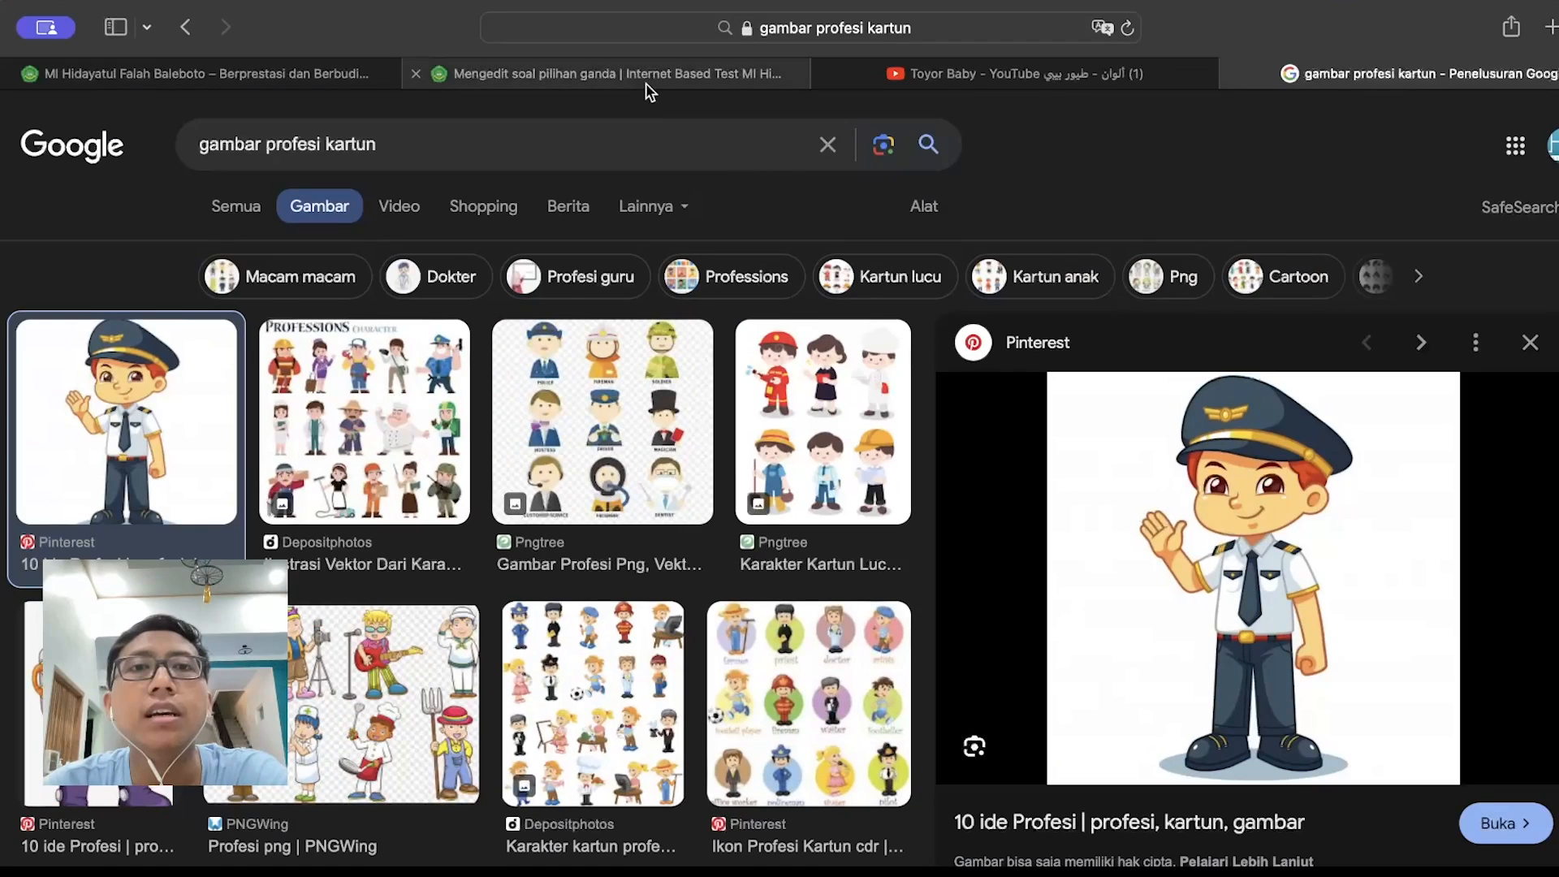
Return to the edit form of question 04 and add a "===" separator line below the embedded video in the question text
{"action": "left_click", "coordinate": [638, 71]}
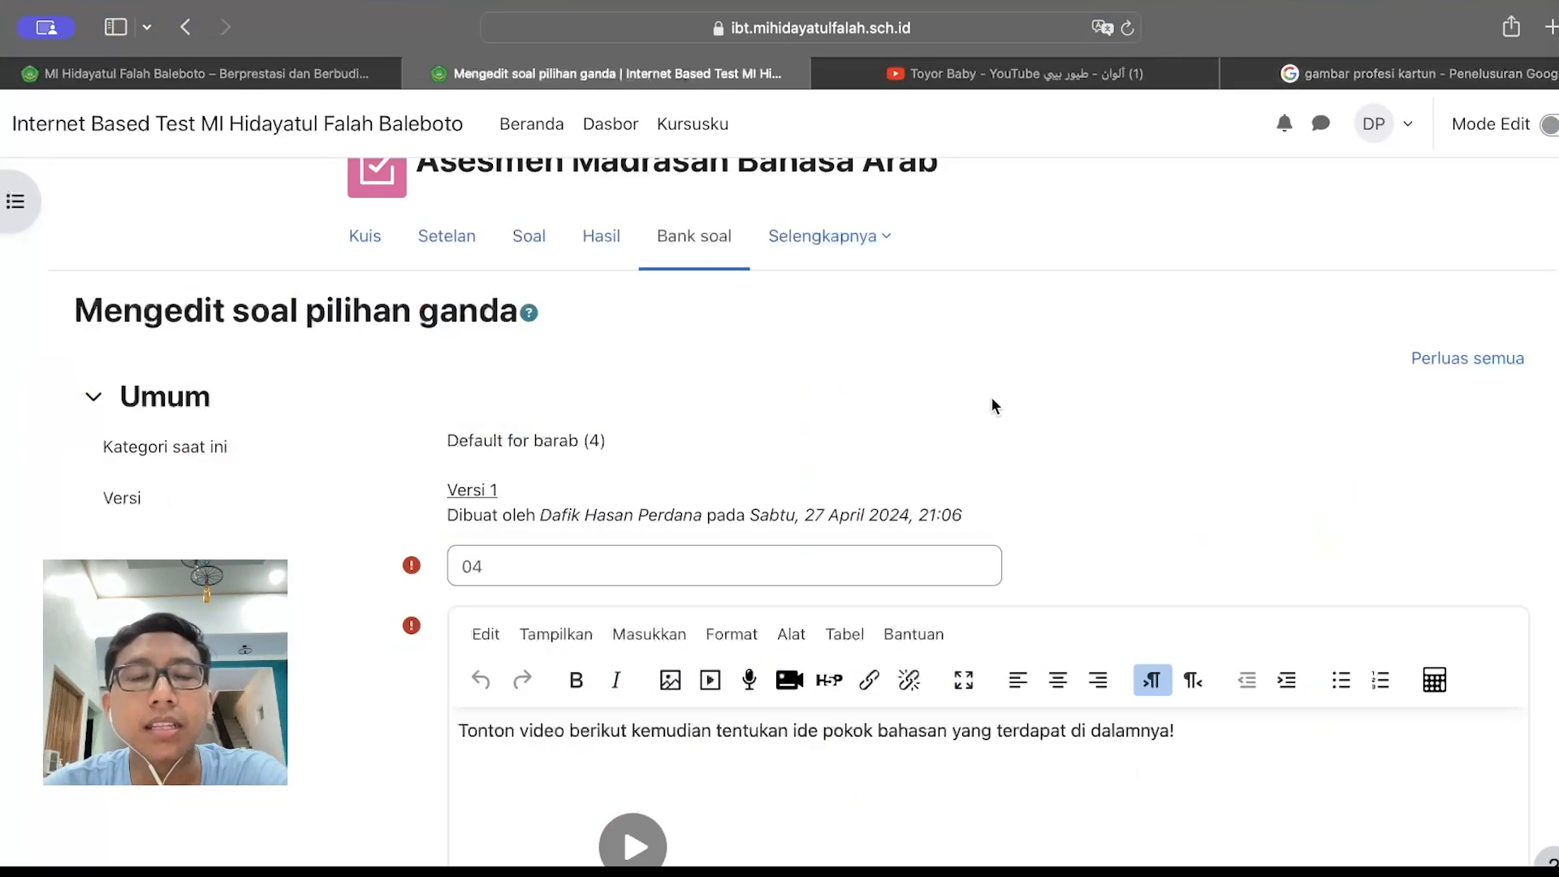
{"action": "scroll", "coordinate": [1184, 471], "scroll_direction": "down", "scroll_amount": 5}
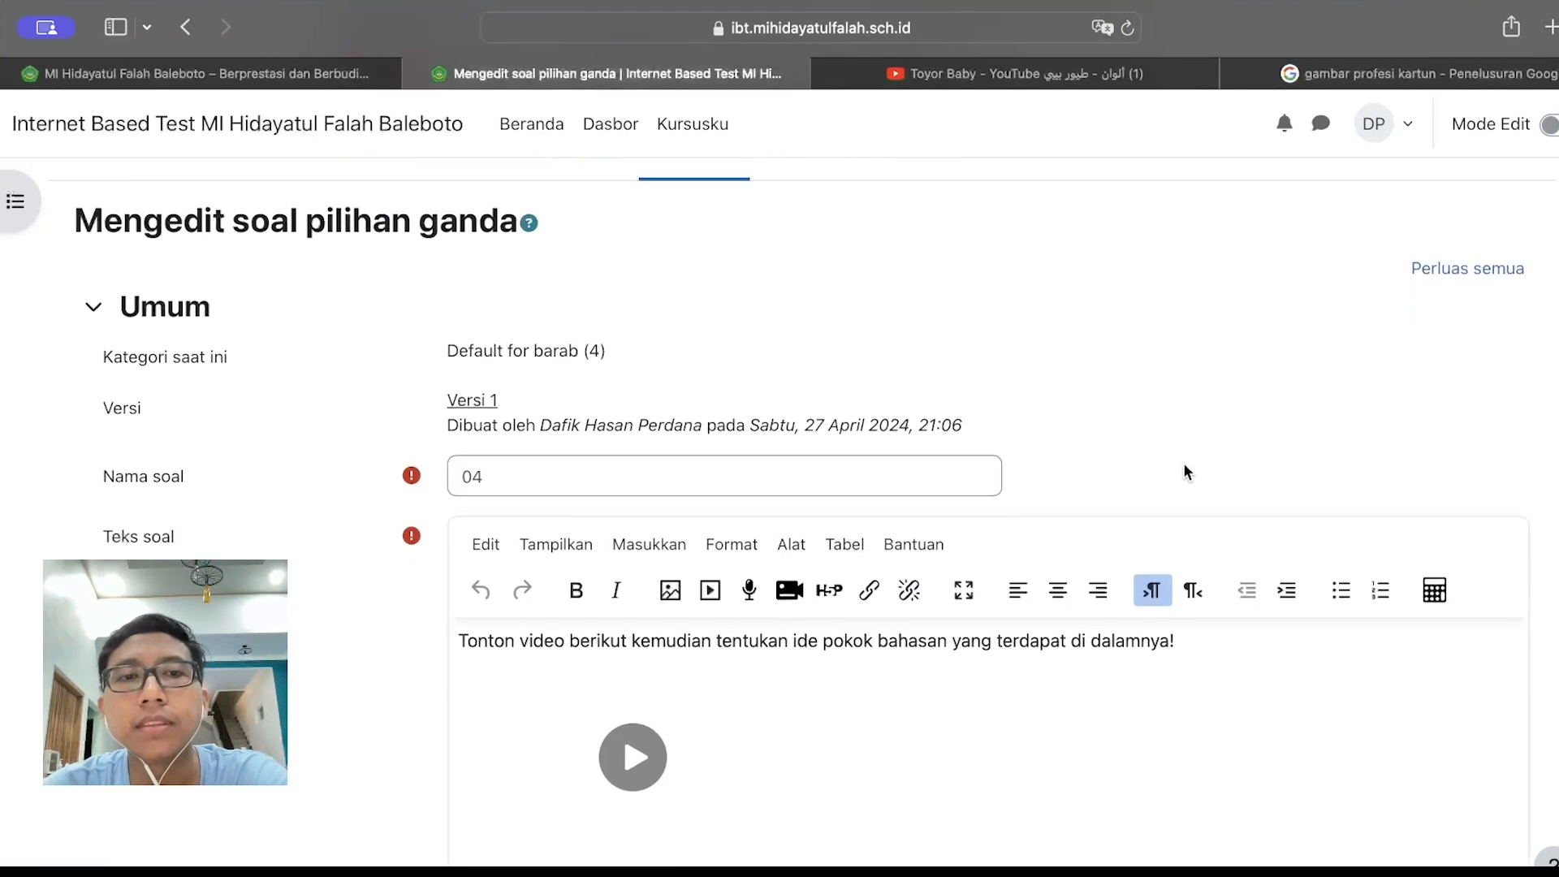
{"action": "left_click", "coordinate": [1094, 675]}
{"action": "scroll", "coordinate": [1093, 675], "scroll_direction": "down", "scroll_amount": 3}
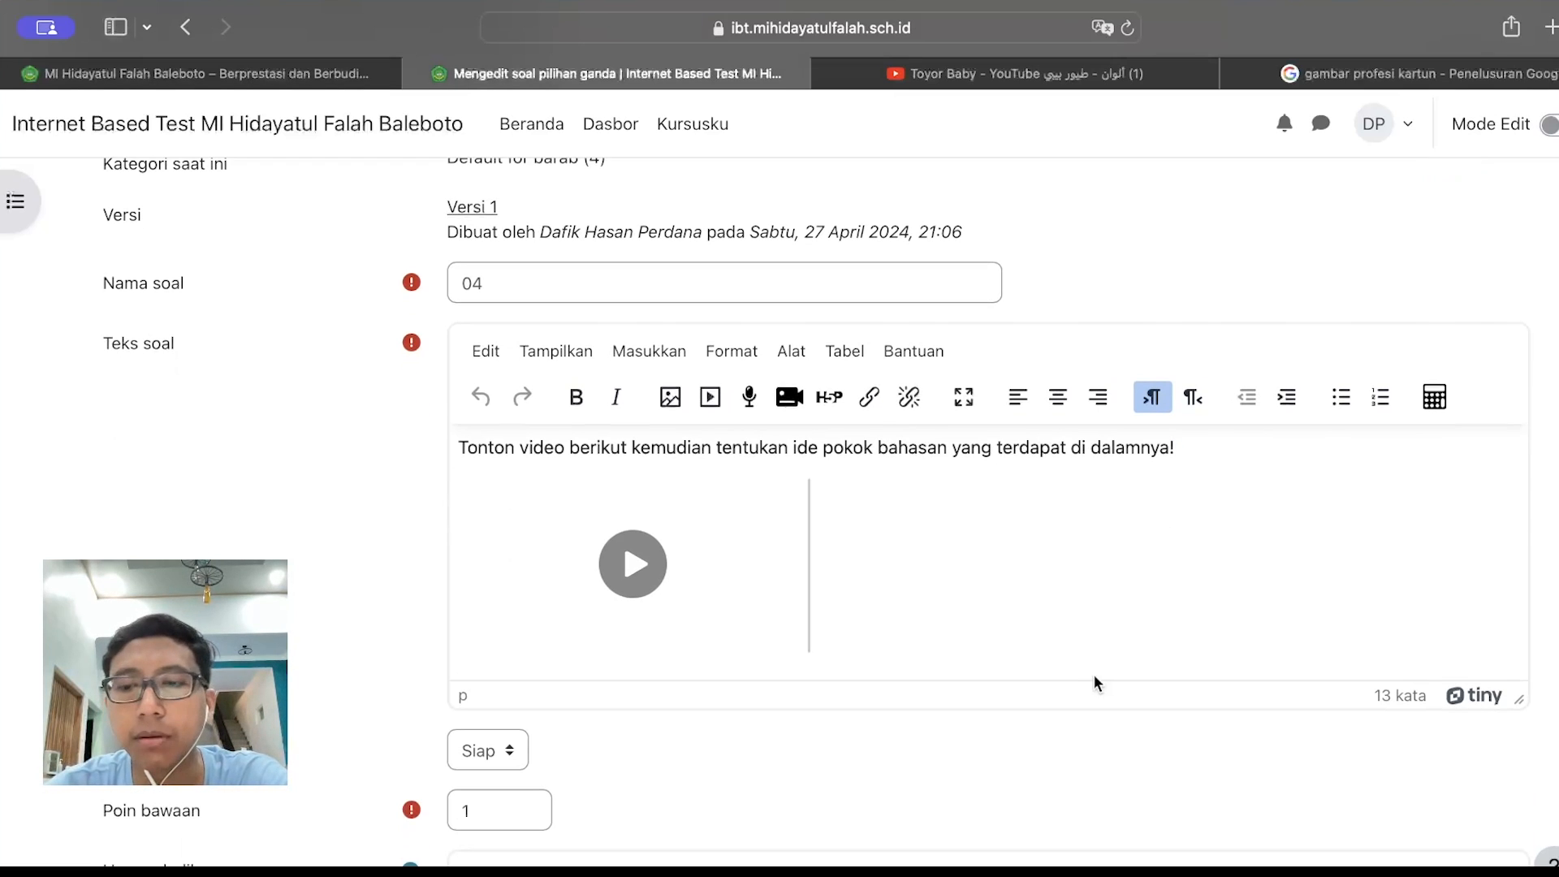
{"action": "scroll", "coordinate": [1094, 674], "scroll_direction": "up", "scroll_amount": 6}
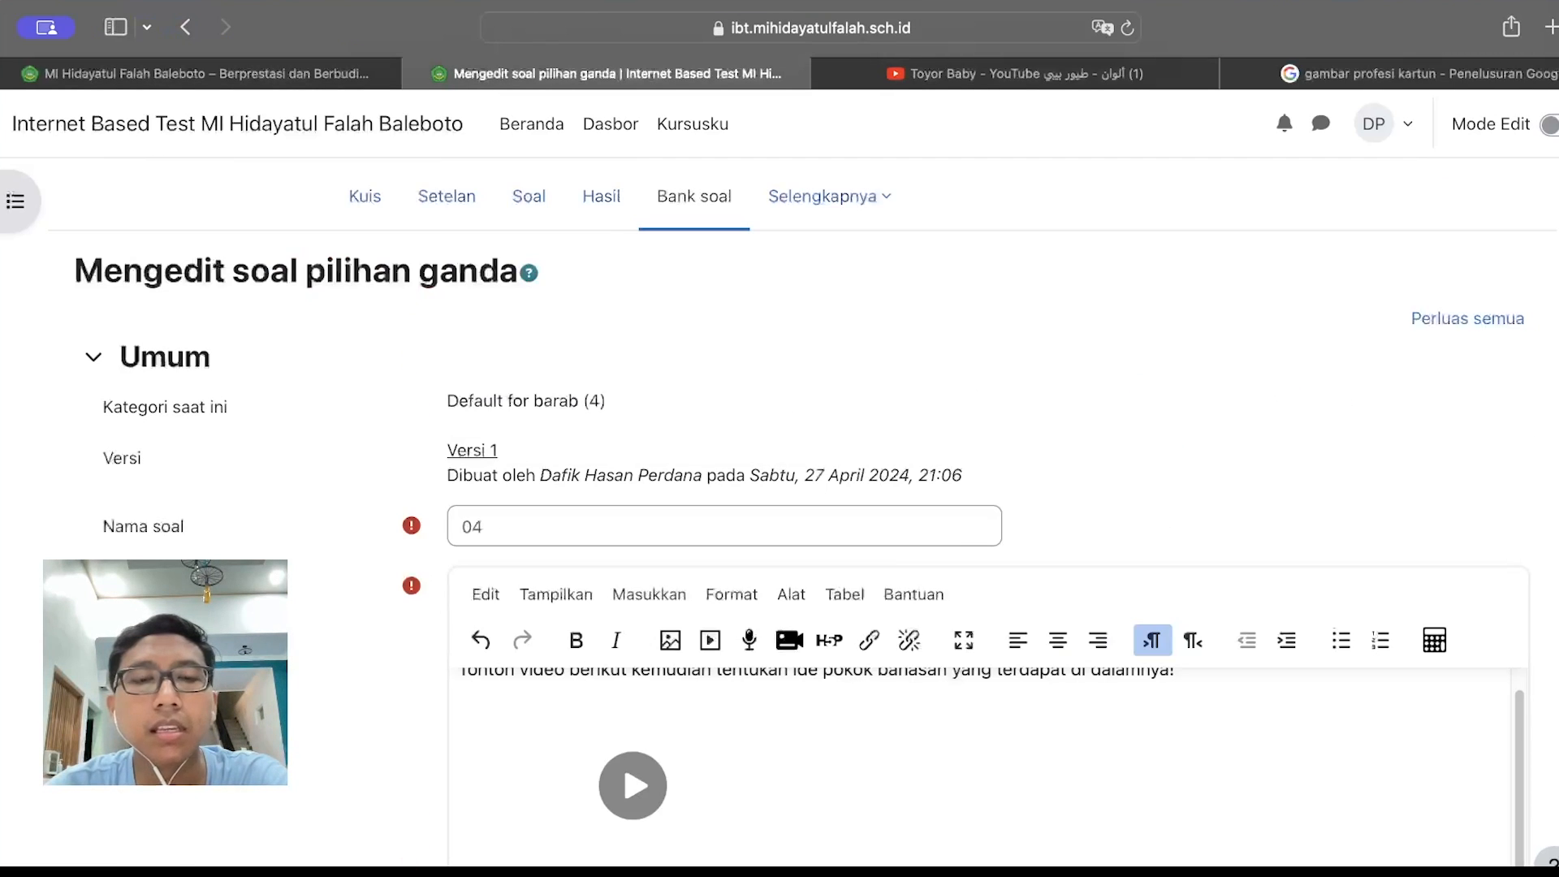
{"action": "scroll", "coordinate": [1117, 598], "scroll_direction": "down", "scroll_amount": 8}
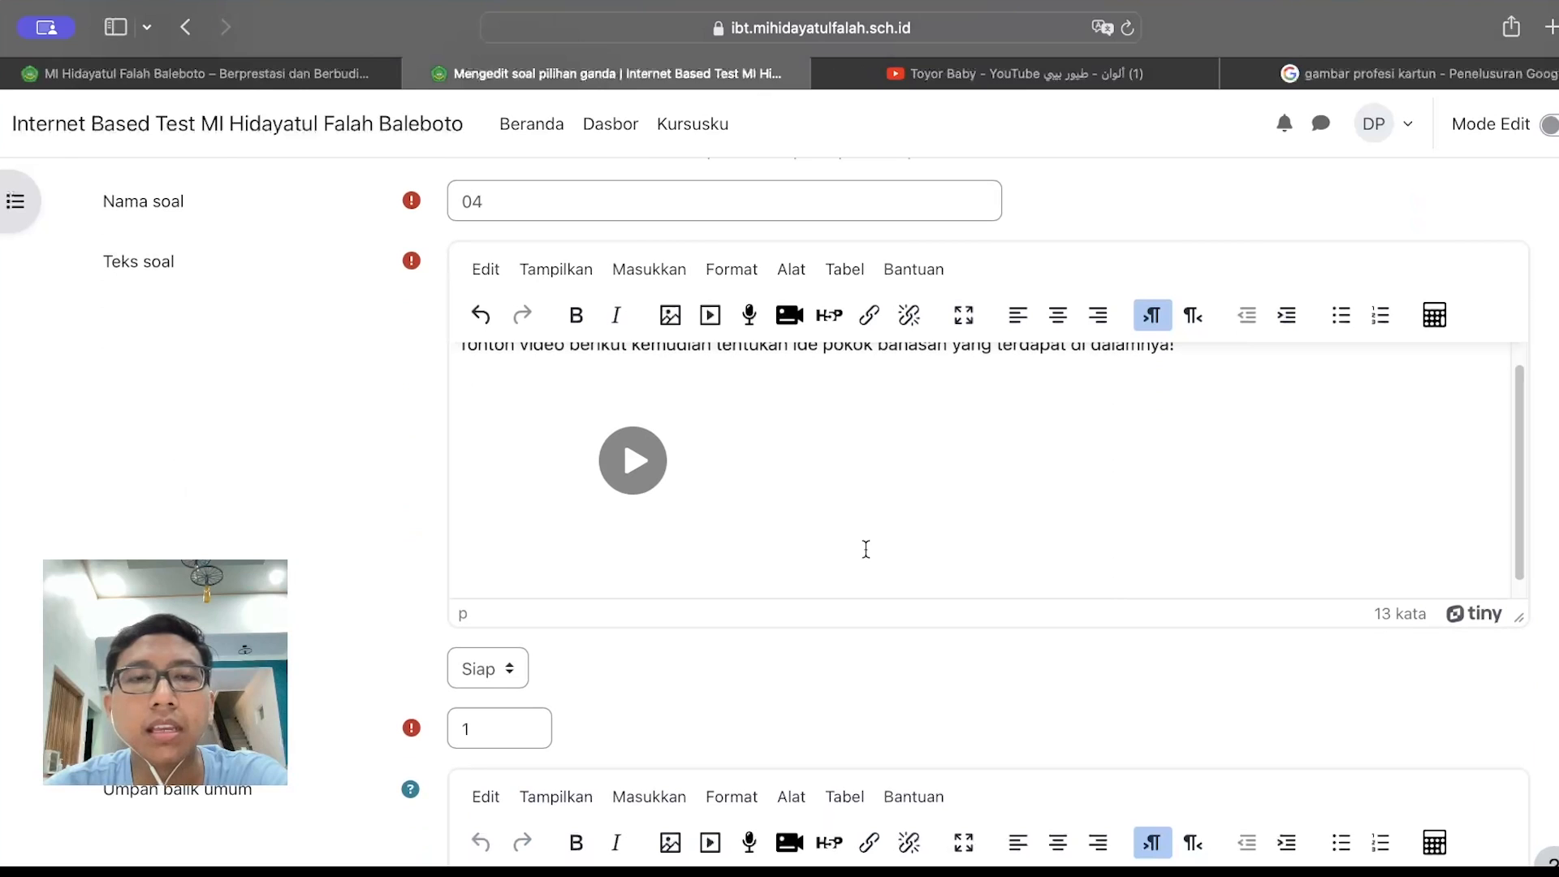
{"action": "type", "text": "==="}
Enlarge the question text editor of question 04 downward so the whole content fits
{"action": "scroll", "coordinate": [634, 553], "scroll_direction": "up", "scroll_amount": 8}
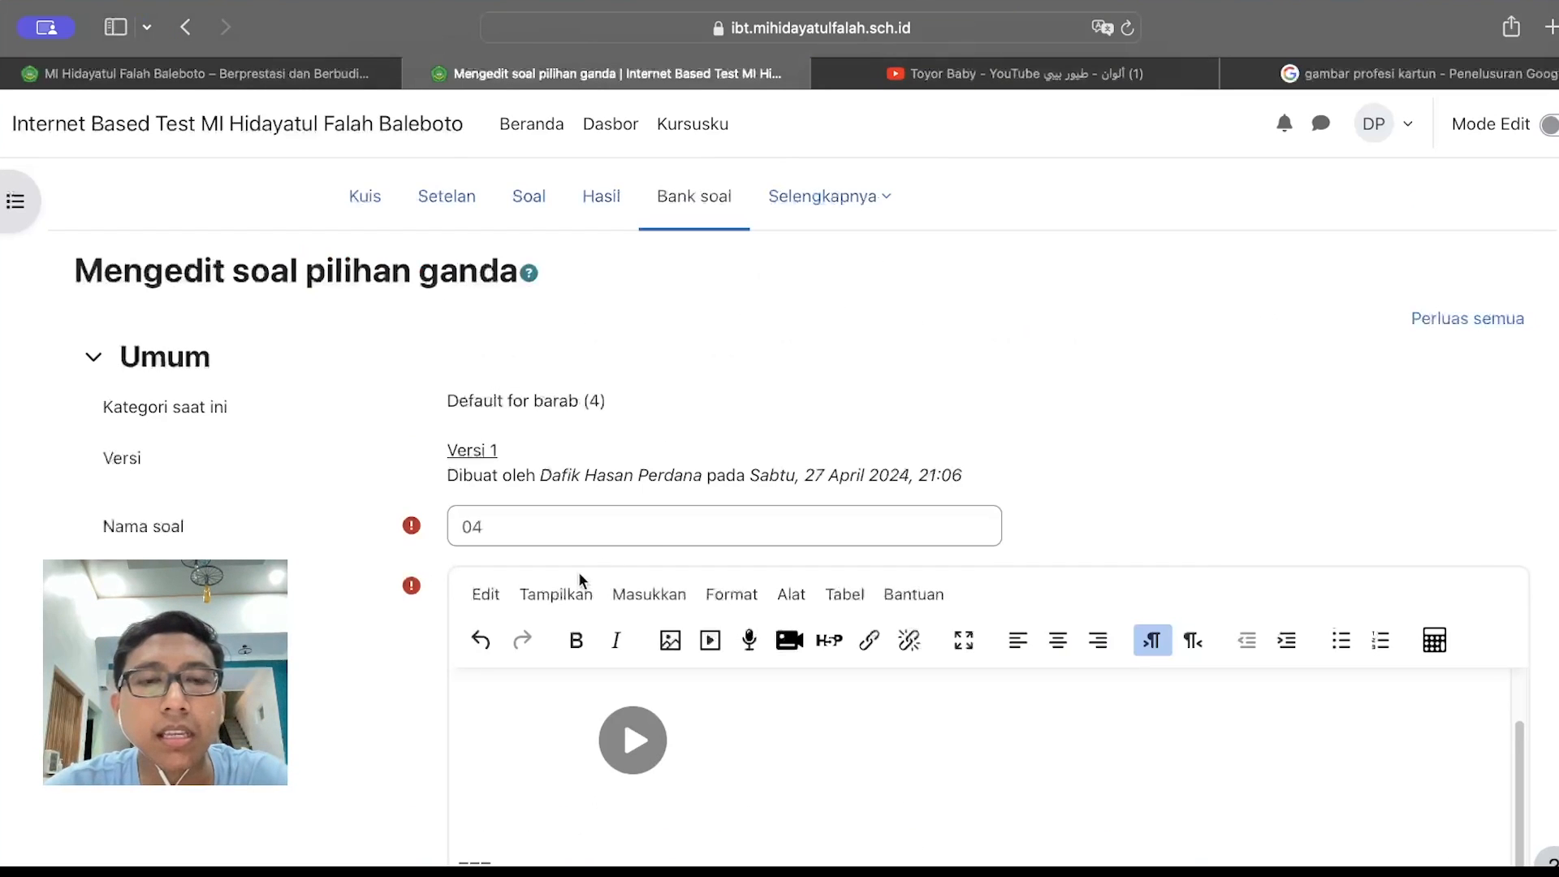
{"action": "scroll", "coordinate": [772, 703], "scroll_direction": "down", "scroll_amount": 1}
{"action": "scroll", "coordinate": [368, 796], "scroll_direction": "down", "scroll_amount": 3}
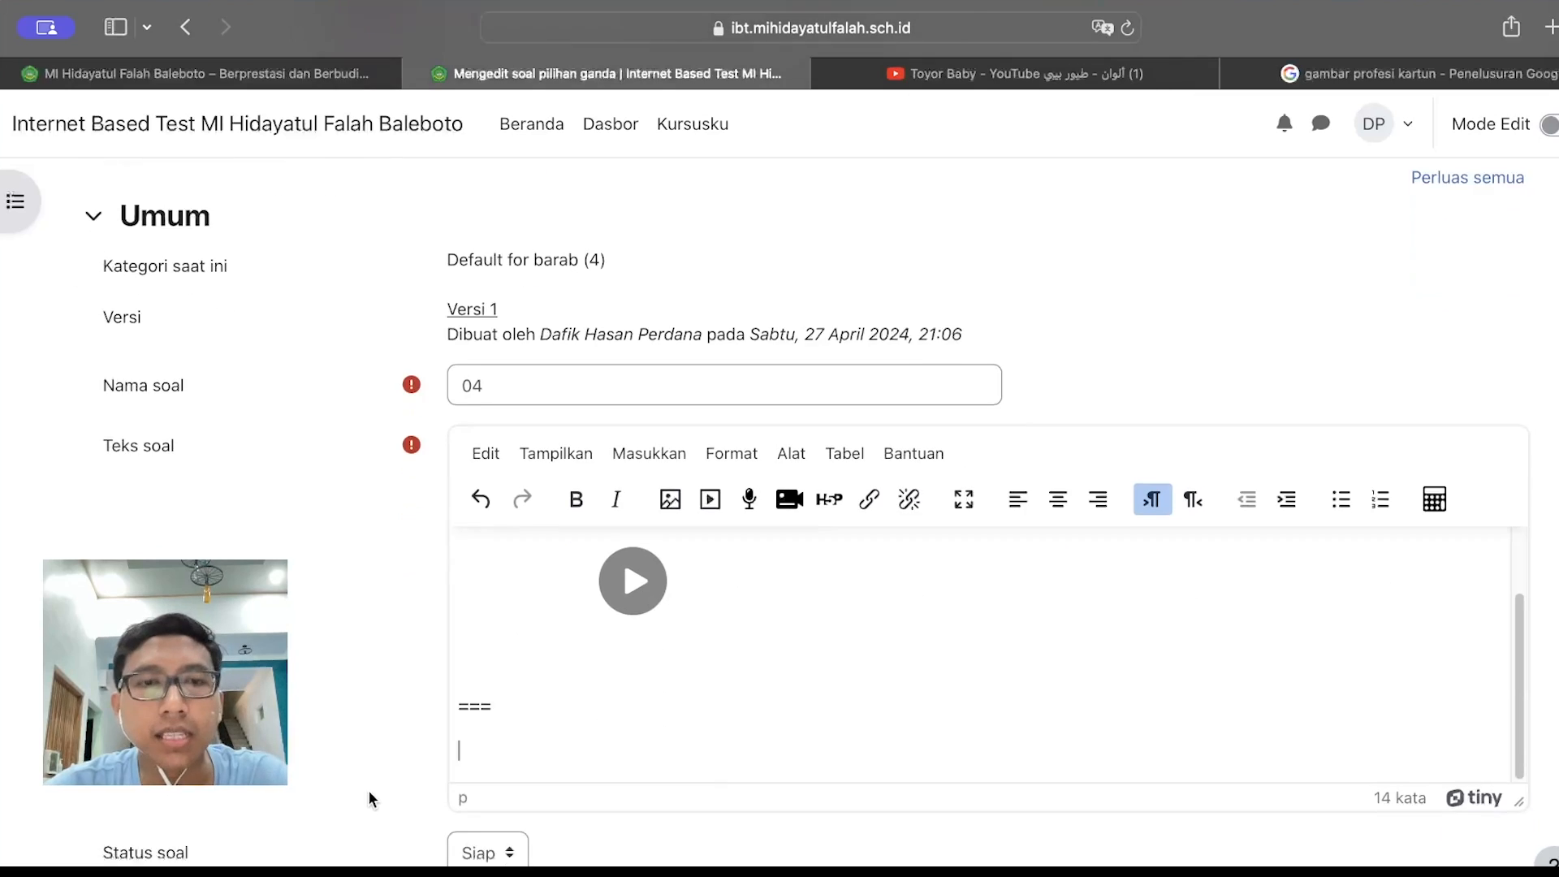
{"action": "scroll", "coordinate": [369, 796], "scroll_direction": "down", "scroll_amount": 3}
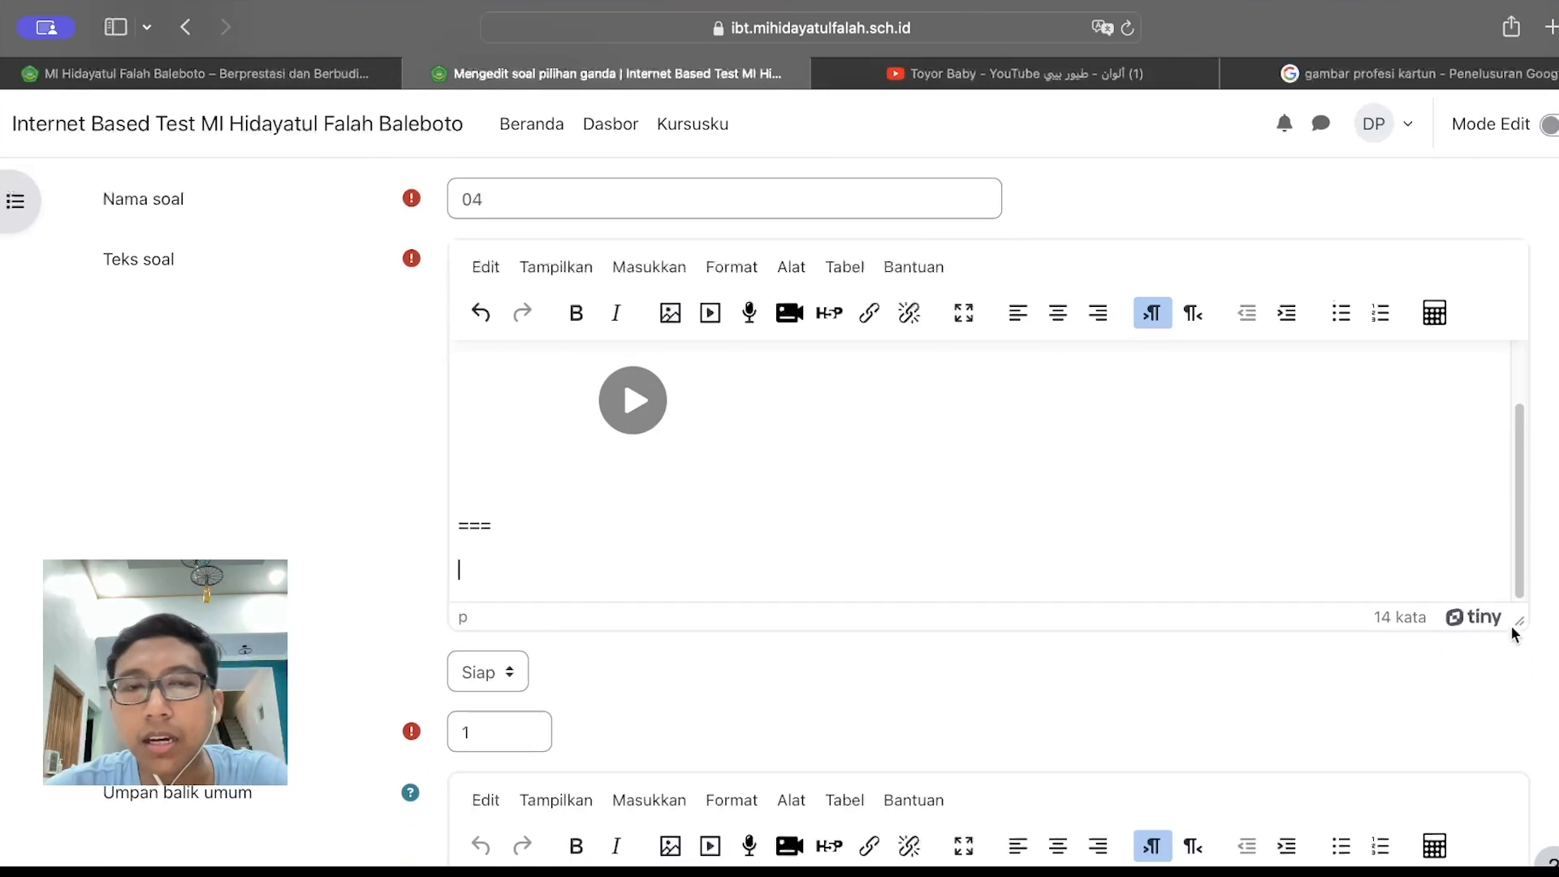
{"action": "left_click_drag", "start_coordinate": [1516, 634], "coordinate": [1517, 848]}
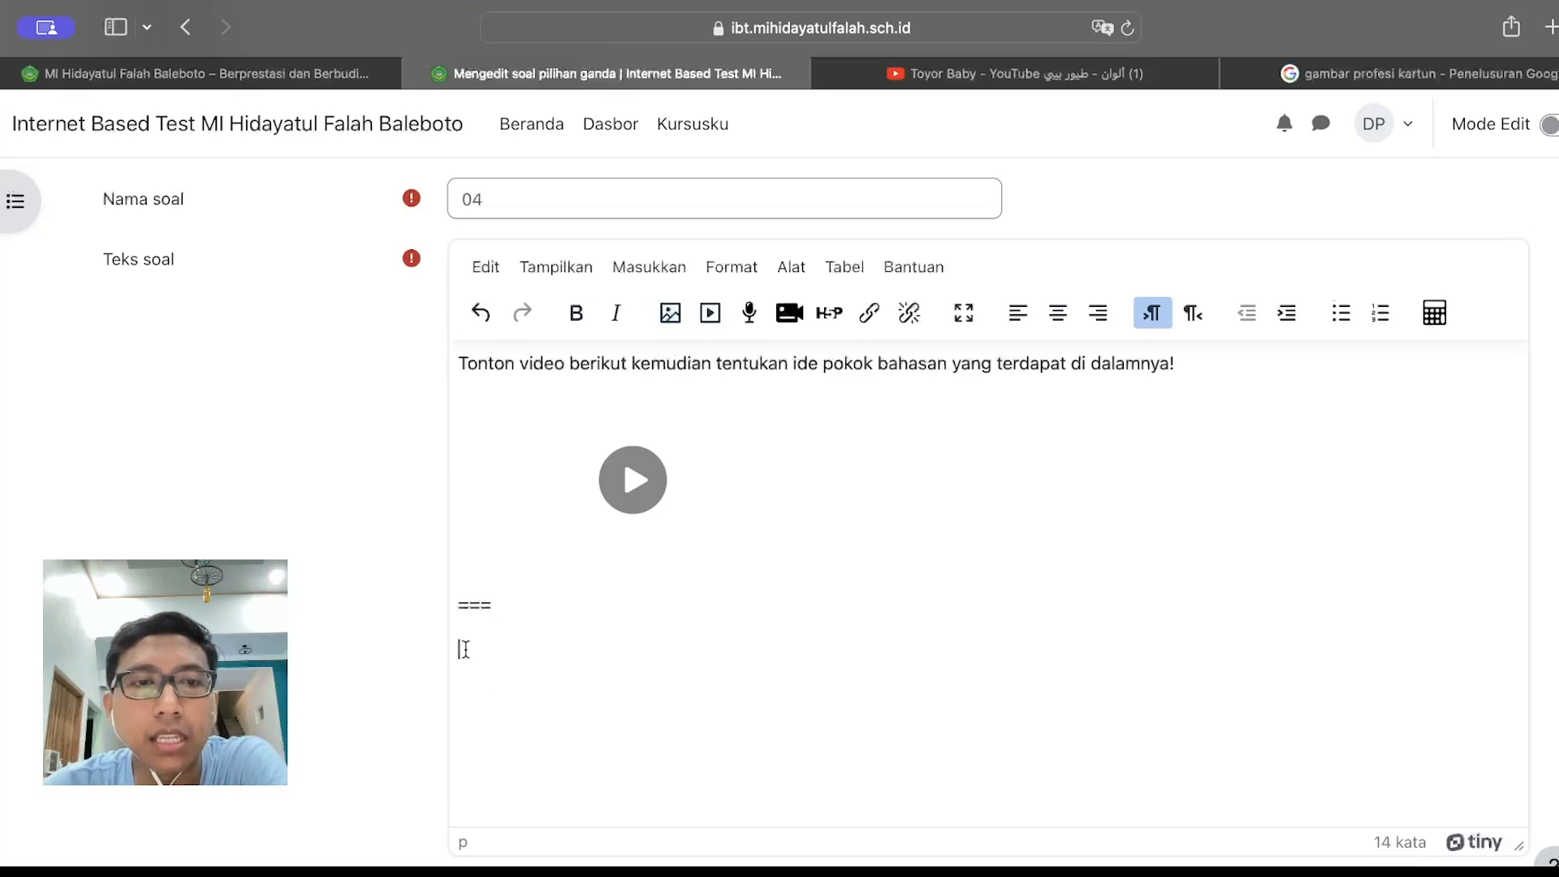
Start an image below the "===" line using the copied pilot picture address, and mark it as decorative only
{"action": "left_click", "coordinate": [670, 316]}
{"action": "left_click", "coordinate": [658, 258]}
{"action": "right_click", "coordinate": [659, 259]}
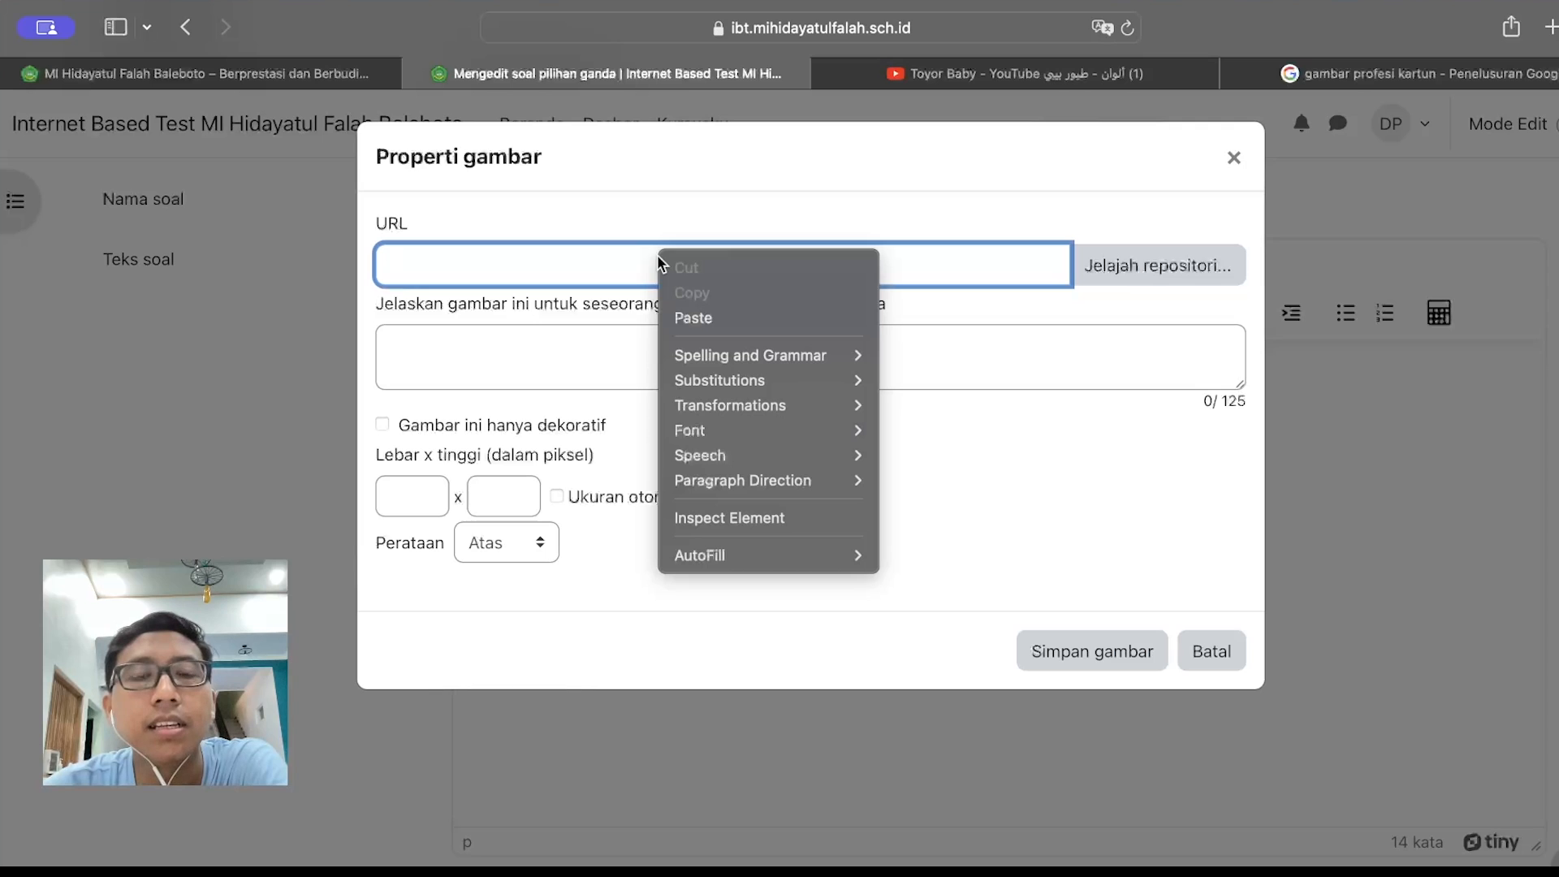
{"action": "left_click", "coordinate": [698, 318]}
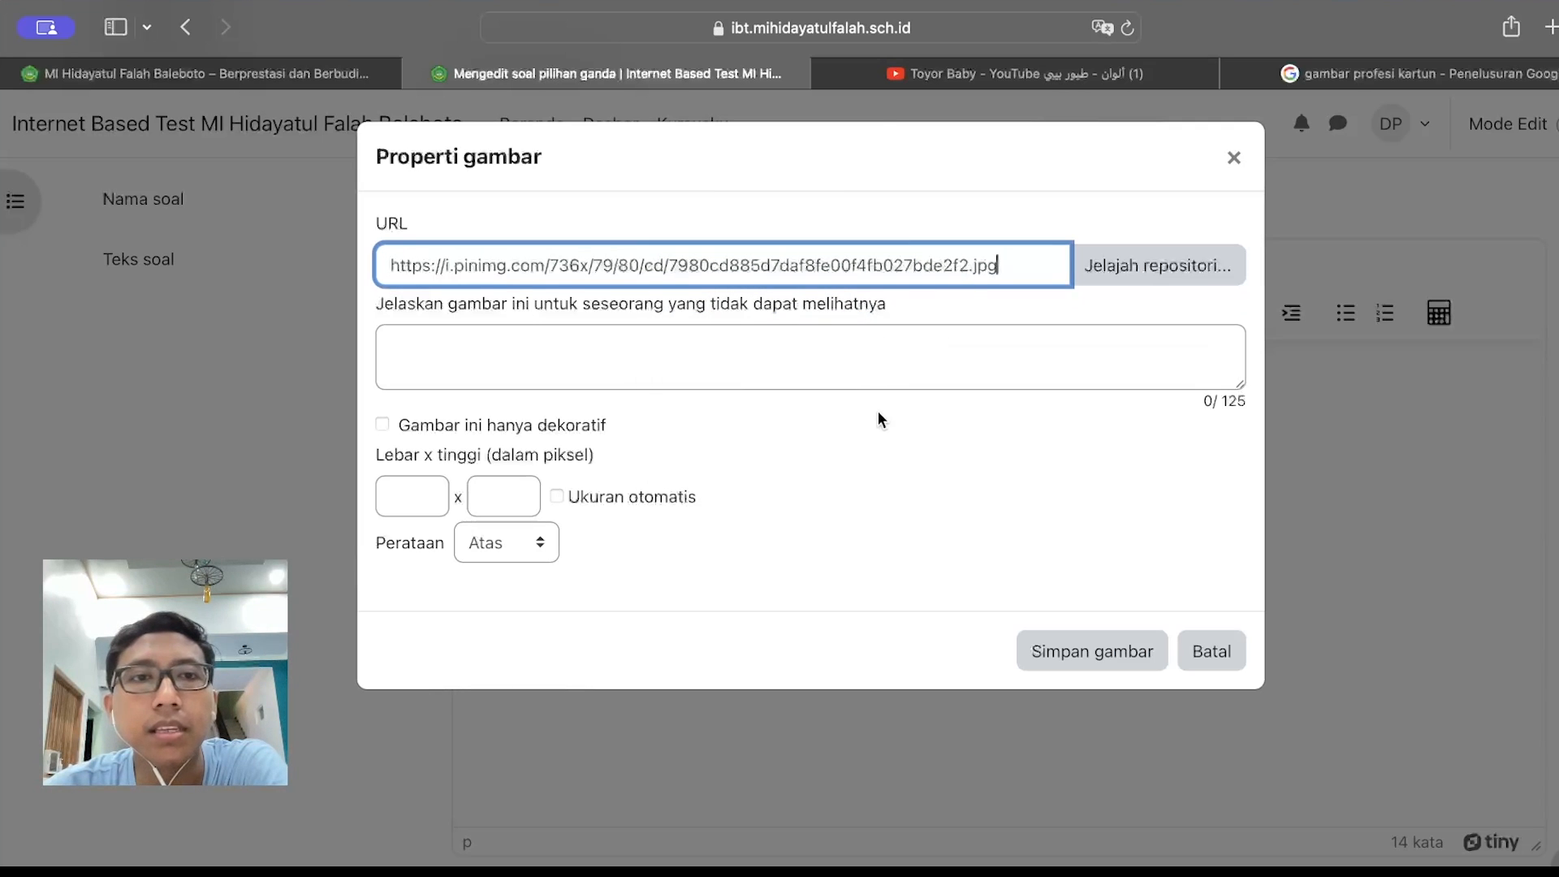
{"action": "left_click", "coordinate": [520, 424]}
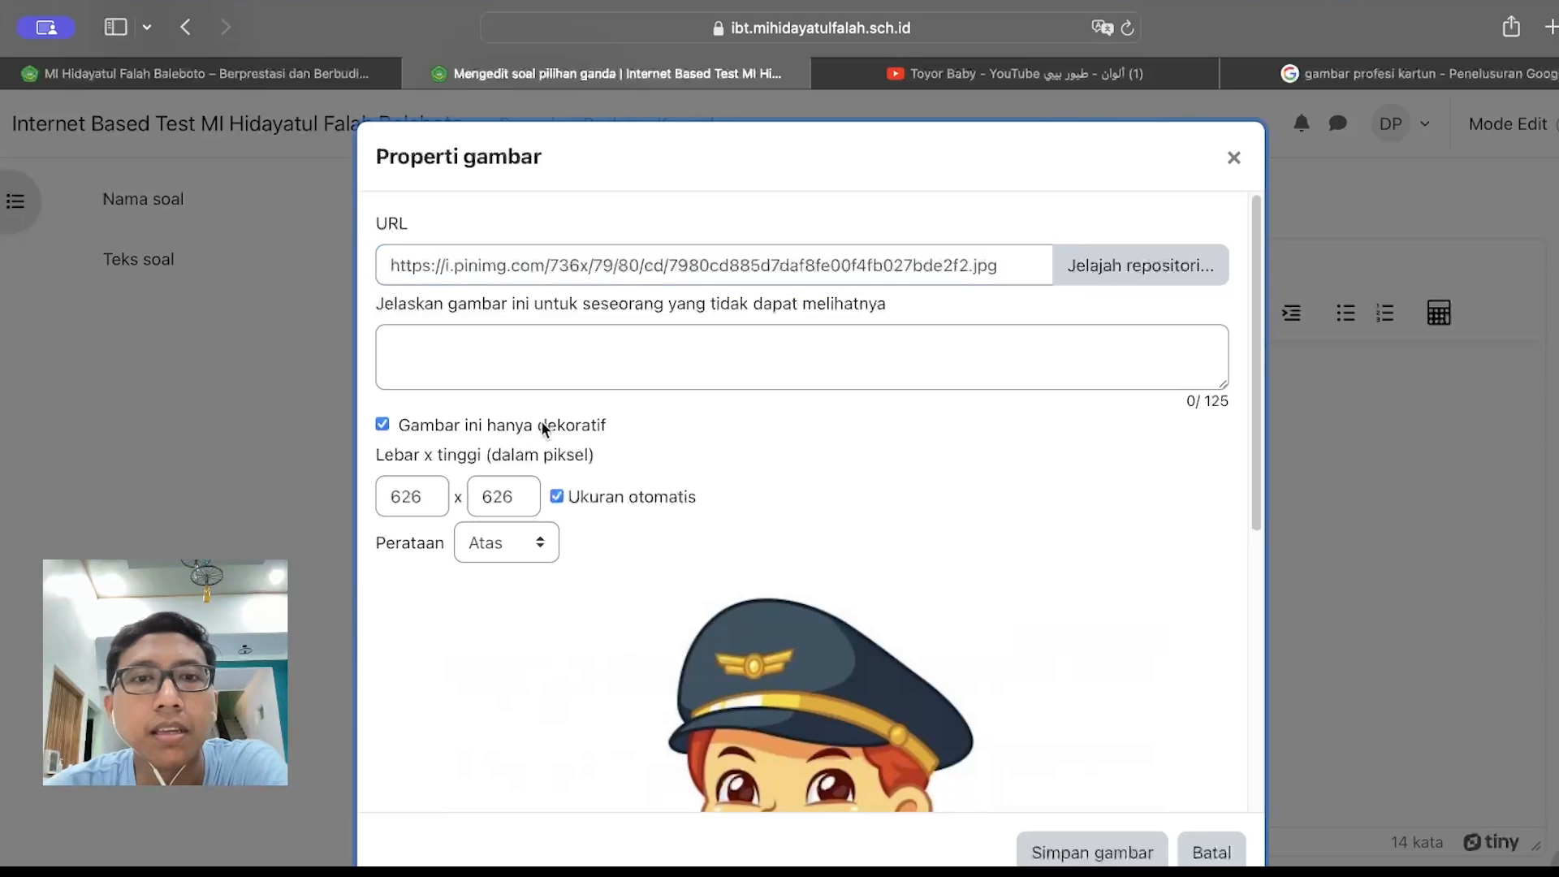
Set the pilot picture's width to 250 pixels with automatic sizing kept on, and save the image into the question text
{"action": "scroll", "coordinate": [1149, 477], "scroll_direction": "down", "scroll_amount": 5}
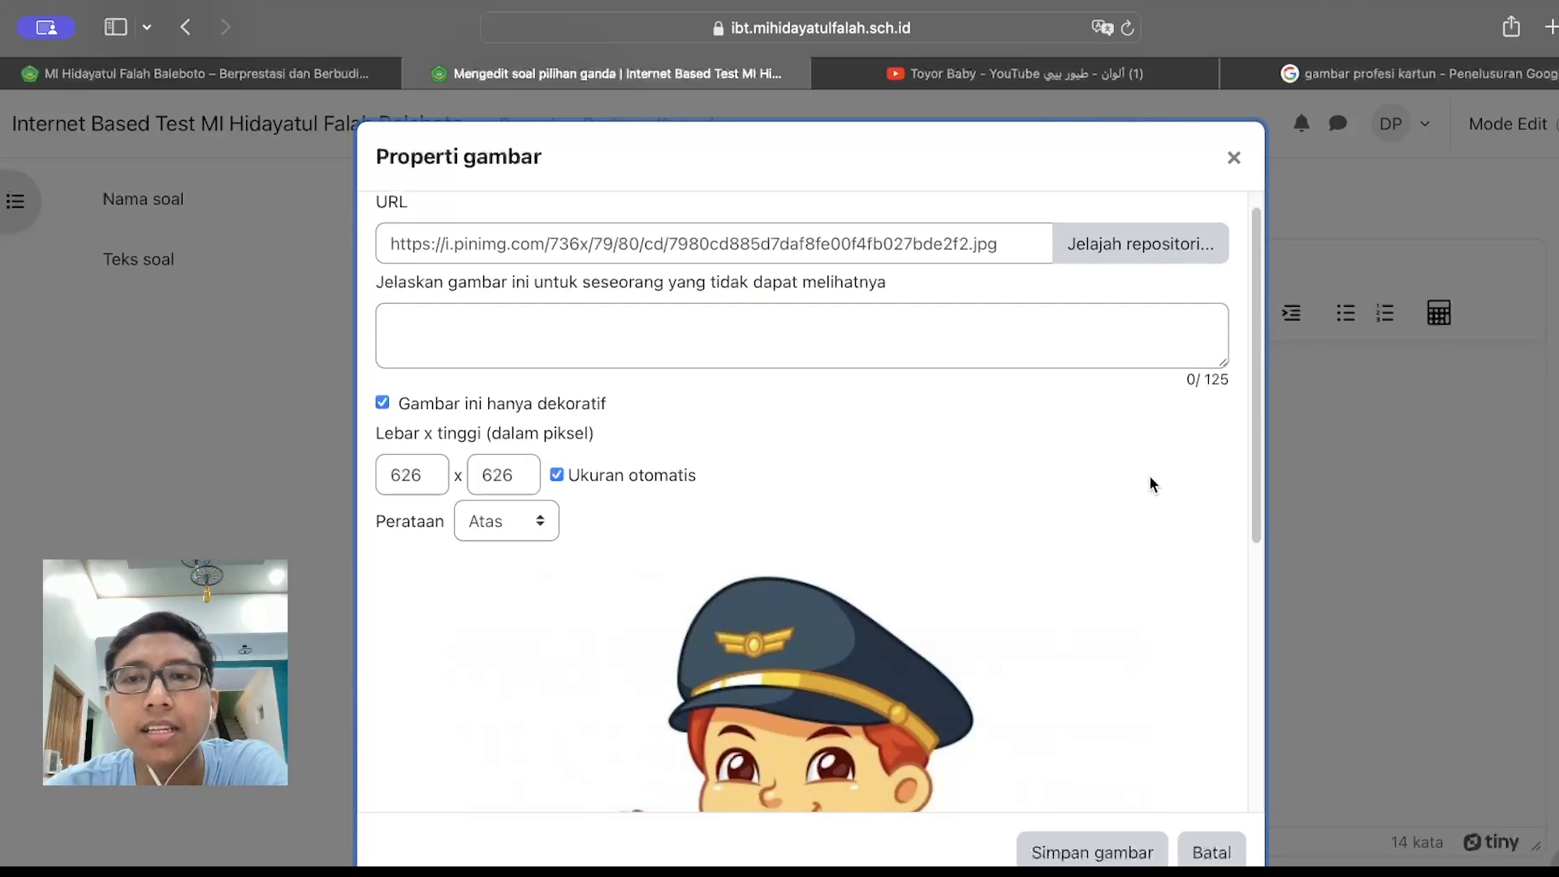
{"action": "double_click", "coordinate": [406, 252]}
{"action": "scroll", "coordinate": [812, 264], "scroll_direction": "up", "scroll_amount": 3}
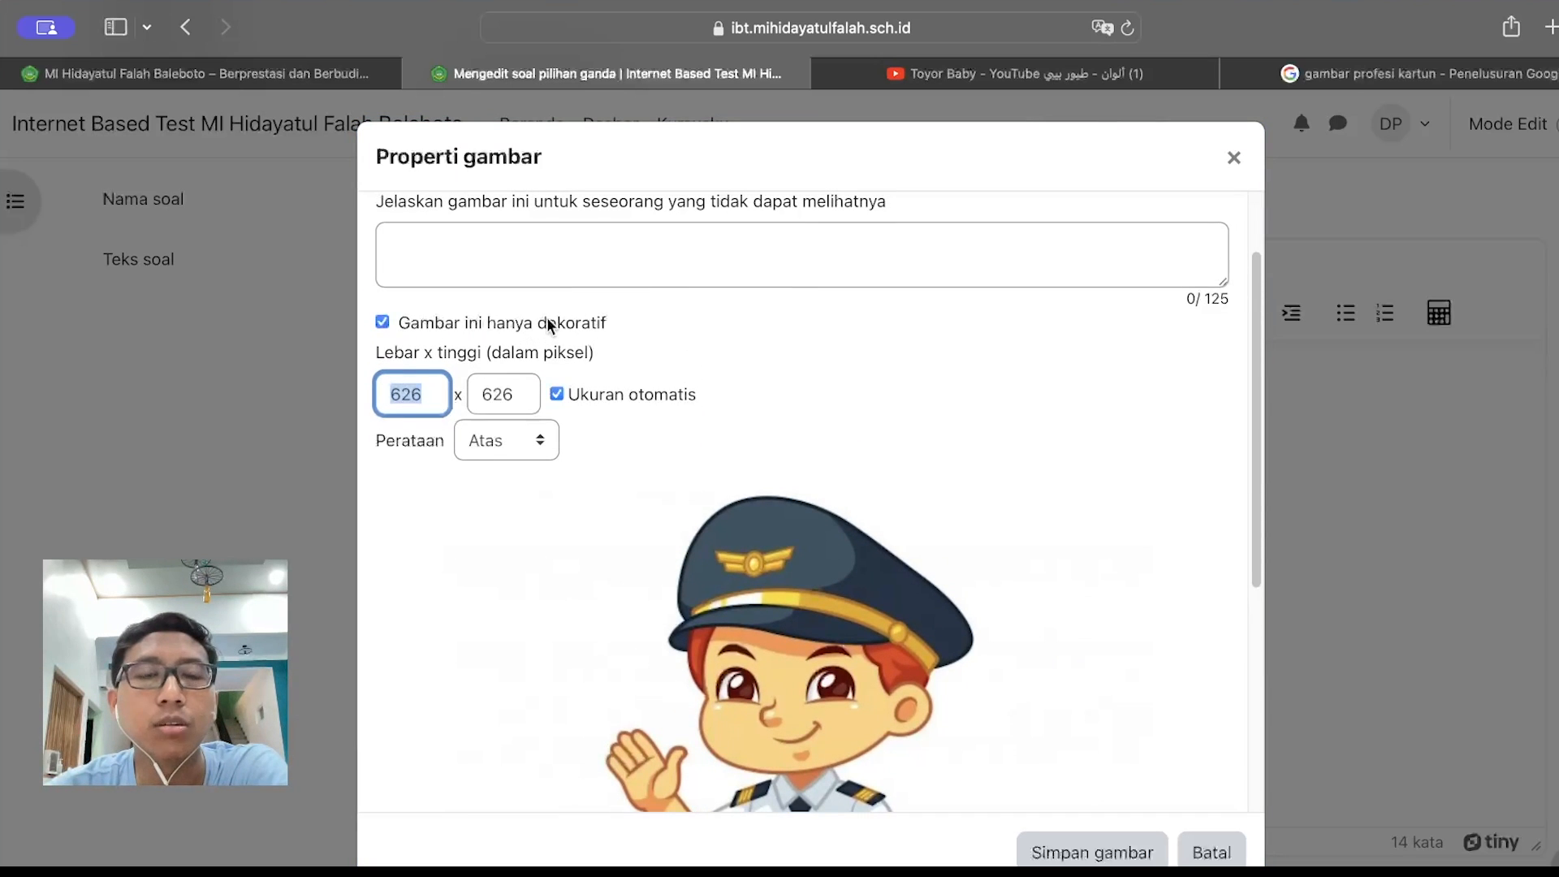
{"action": "type", "text": "250"}
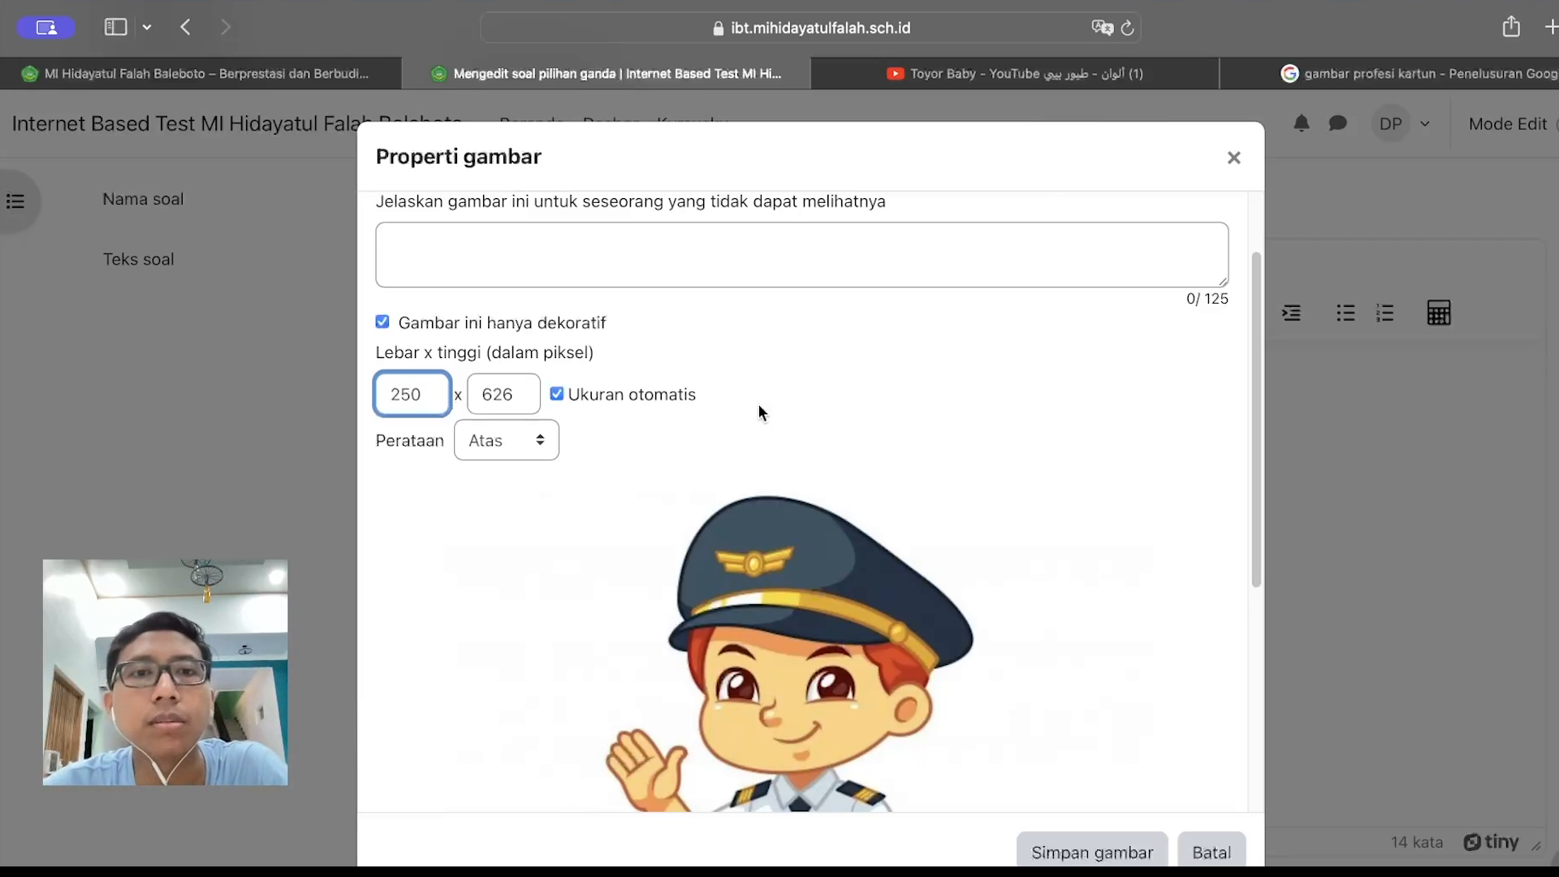
{"action": "left_click", "coordinate": [822, 374]}
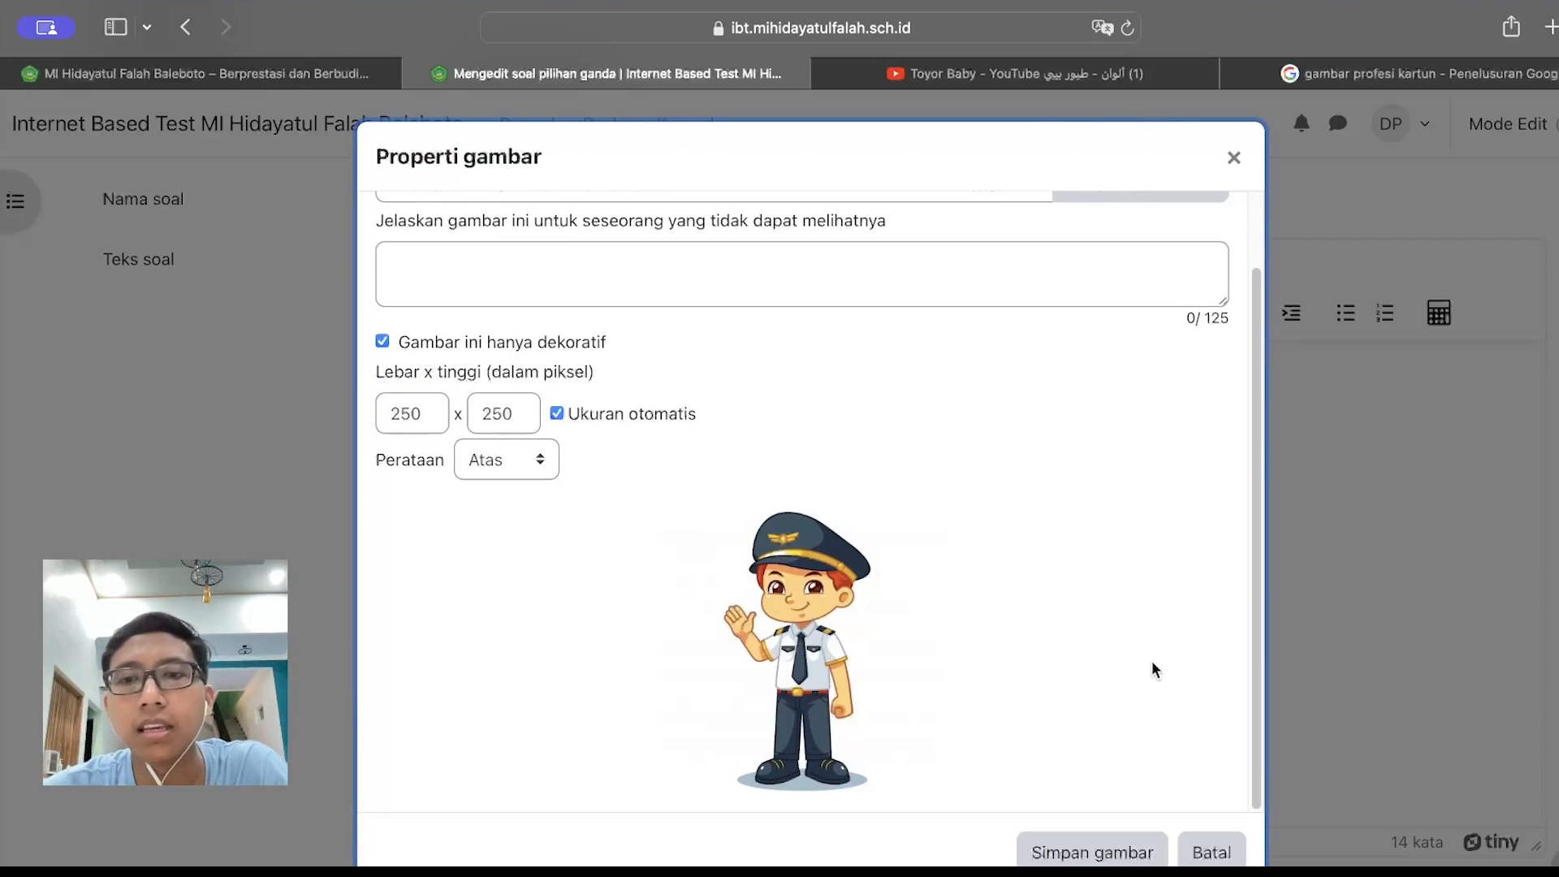
{"action": "left_click", "coordinate": [1092, 853]}
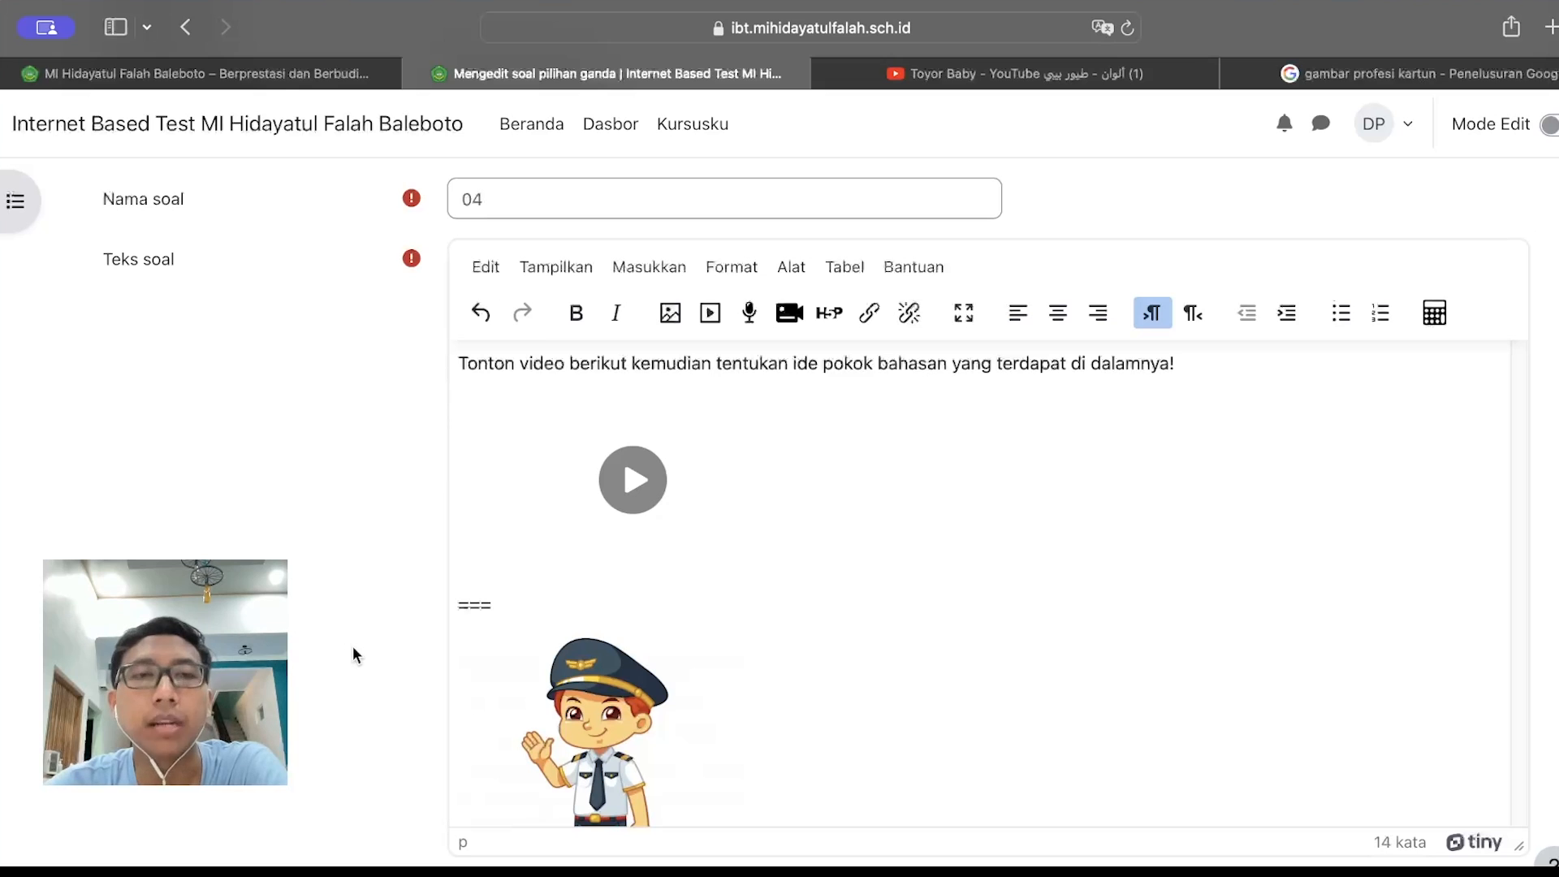
Save the changes to question 04 and return to the quiz's question list
{"action": "scroll", "coordinate": [352, 646], "scroll_direction": "down", "scroll_amount": 3}
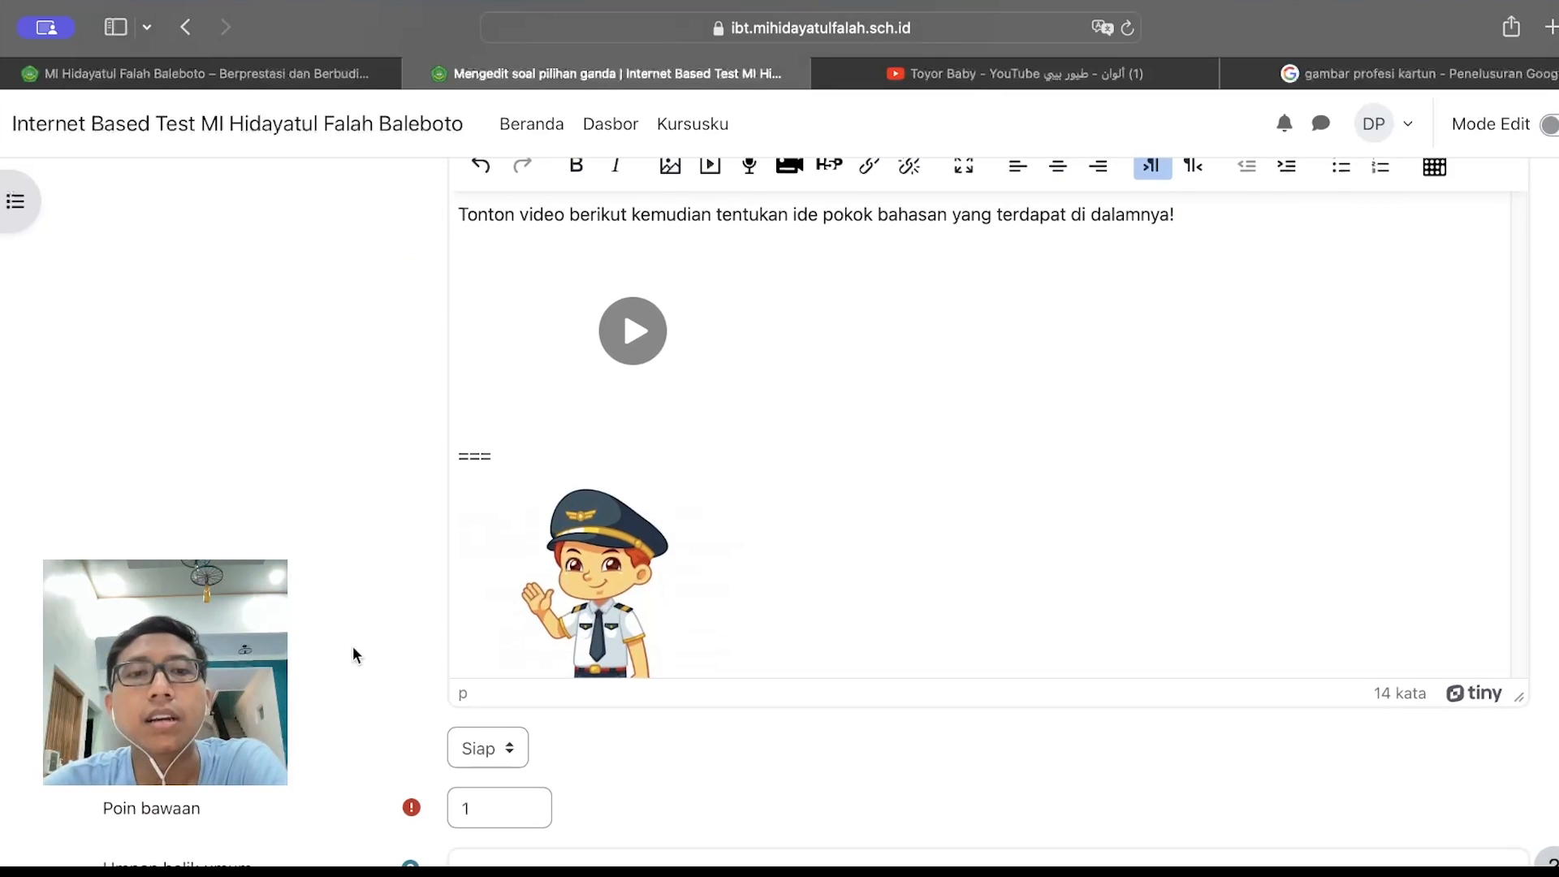
{"action": "scroll", "coordinate": [409, 595], "scroll_direction": "down", "scroll_amount": 20}
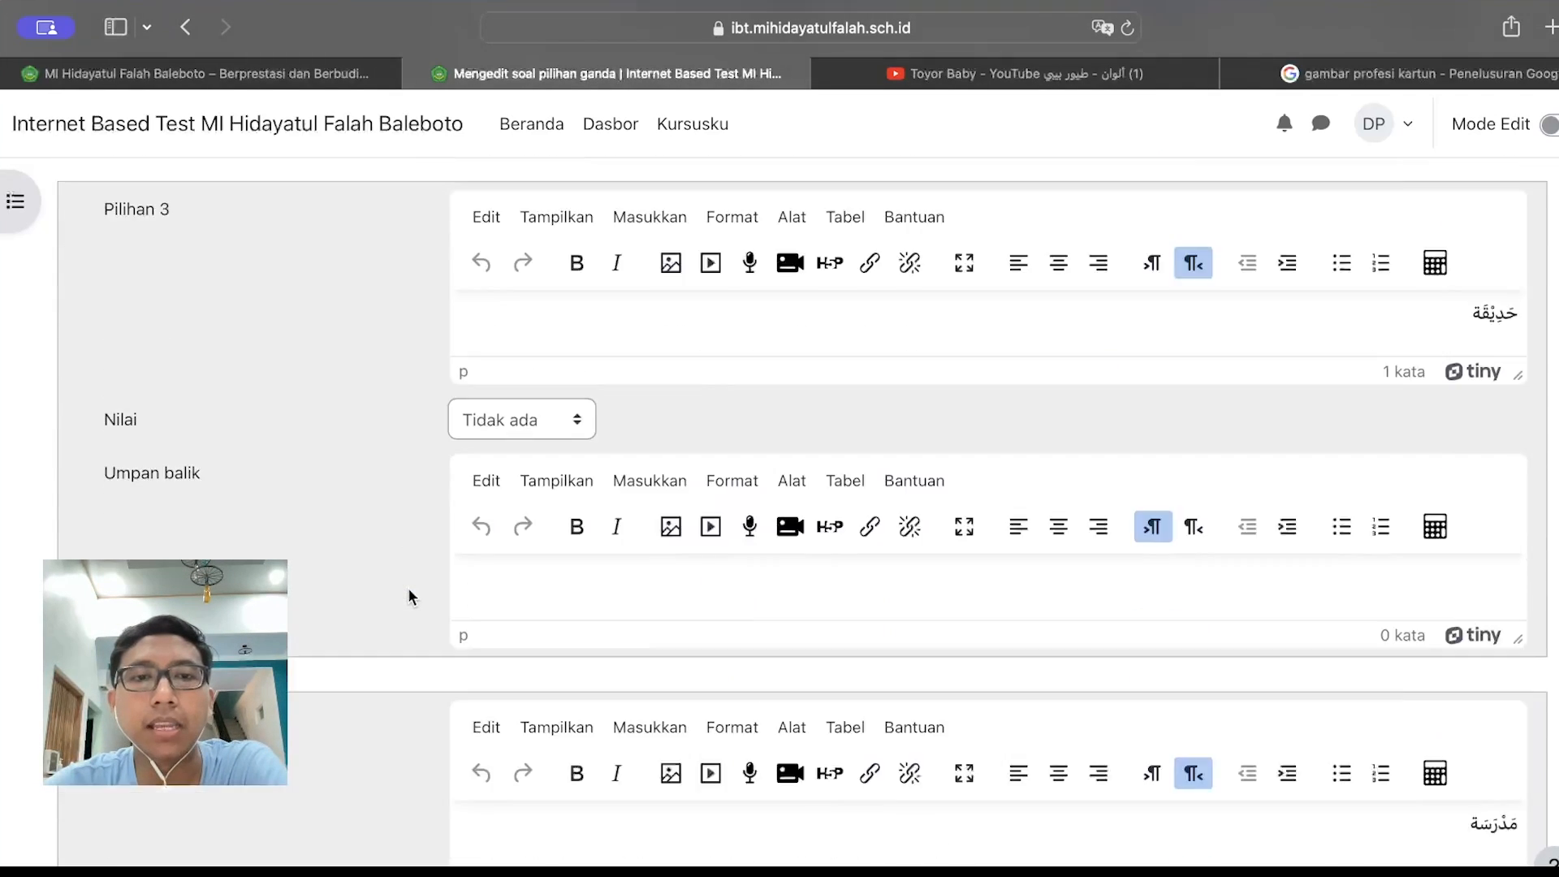
{"action": "left_click", "coordinate": [539, 757]}
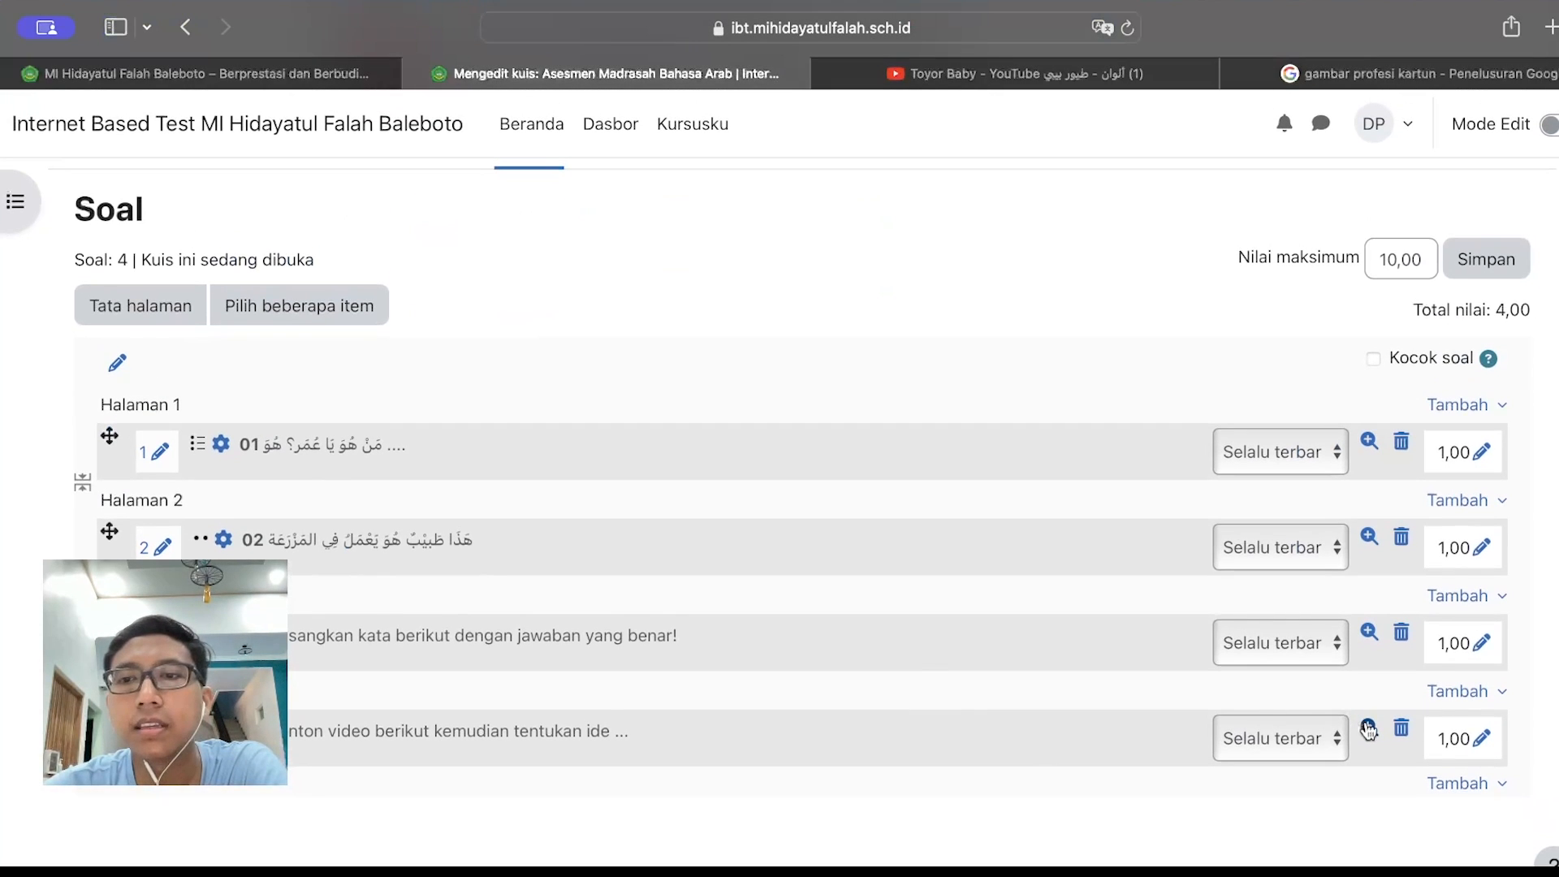
Preview question 04 and examine its video, pilot picture and answer options
{"action": "left_click", "coordinate": [1369, 727]}
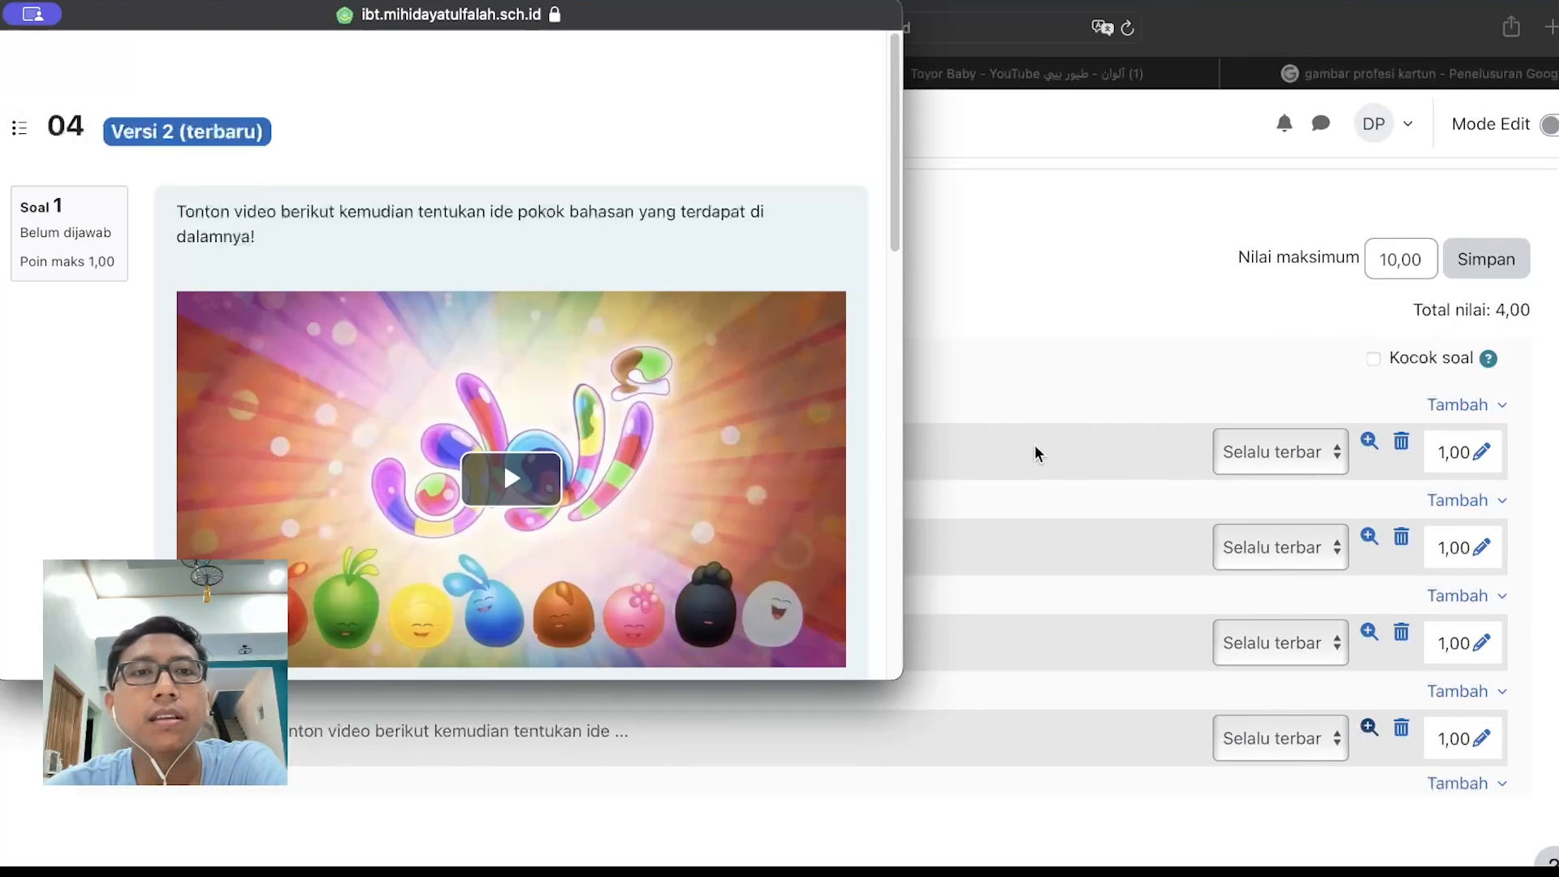
{"action": "scroll", "coordinate": [783, 177], "scroll_direction": "down", "scroll_amount": 5}
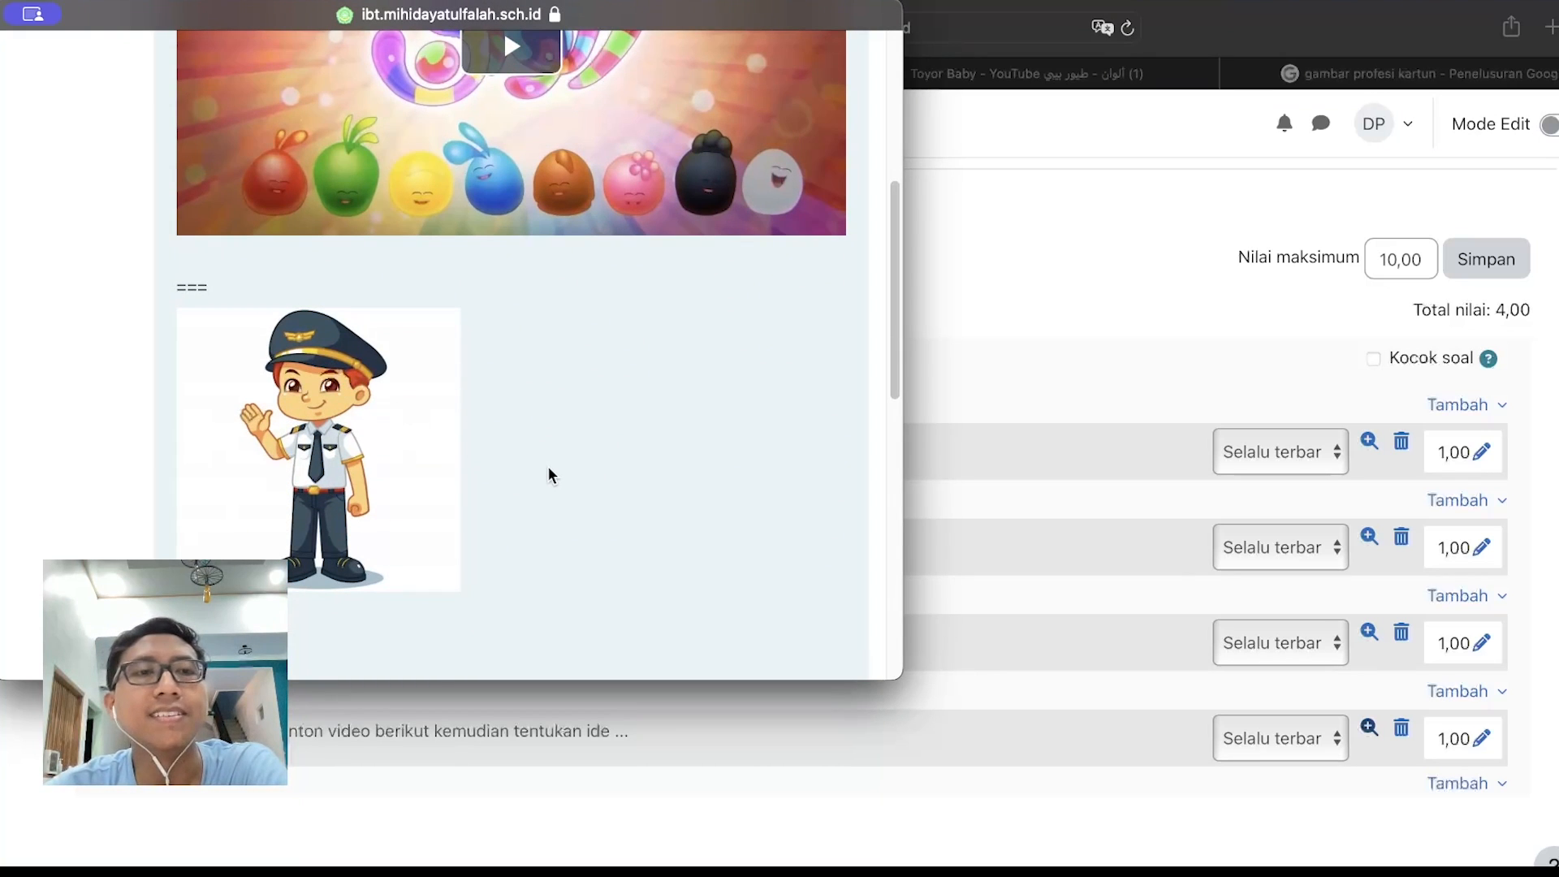
{"action": "scroll", "coordinate": [549, 475], "scroll_direction": "down", "scroll_amount": 3}
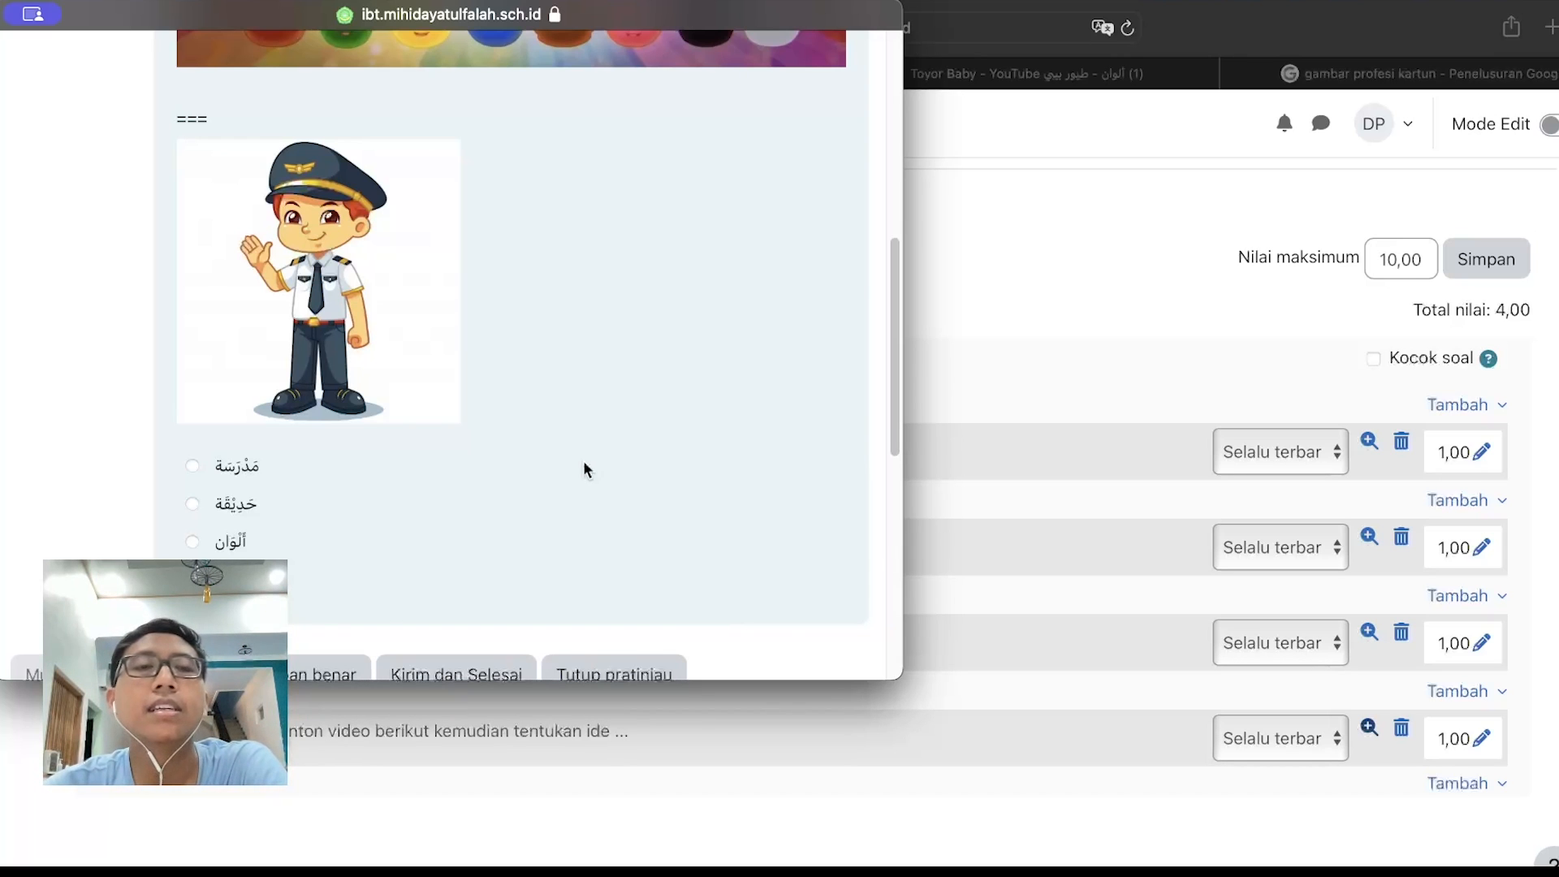
{"action": "scroll", "coordinate": [600, 254], "scroll_direction": "up", "scroll_amount": 8}
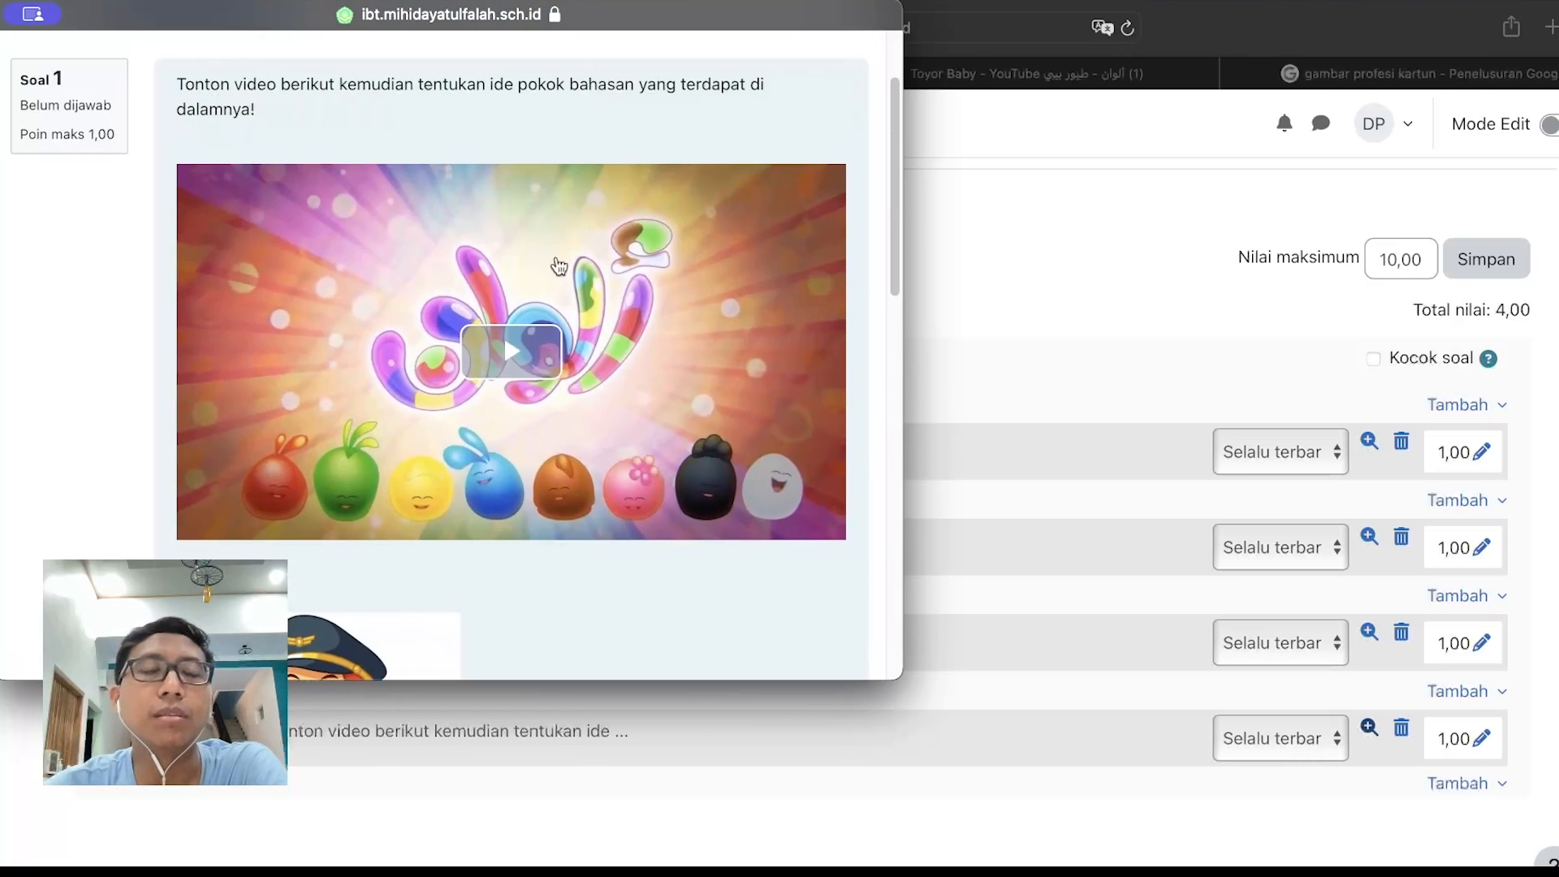
{"action": "left_click", "coordinate": [1002, 251]}
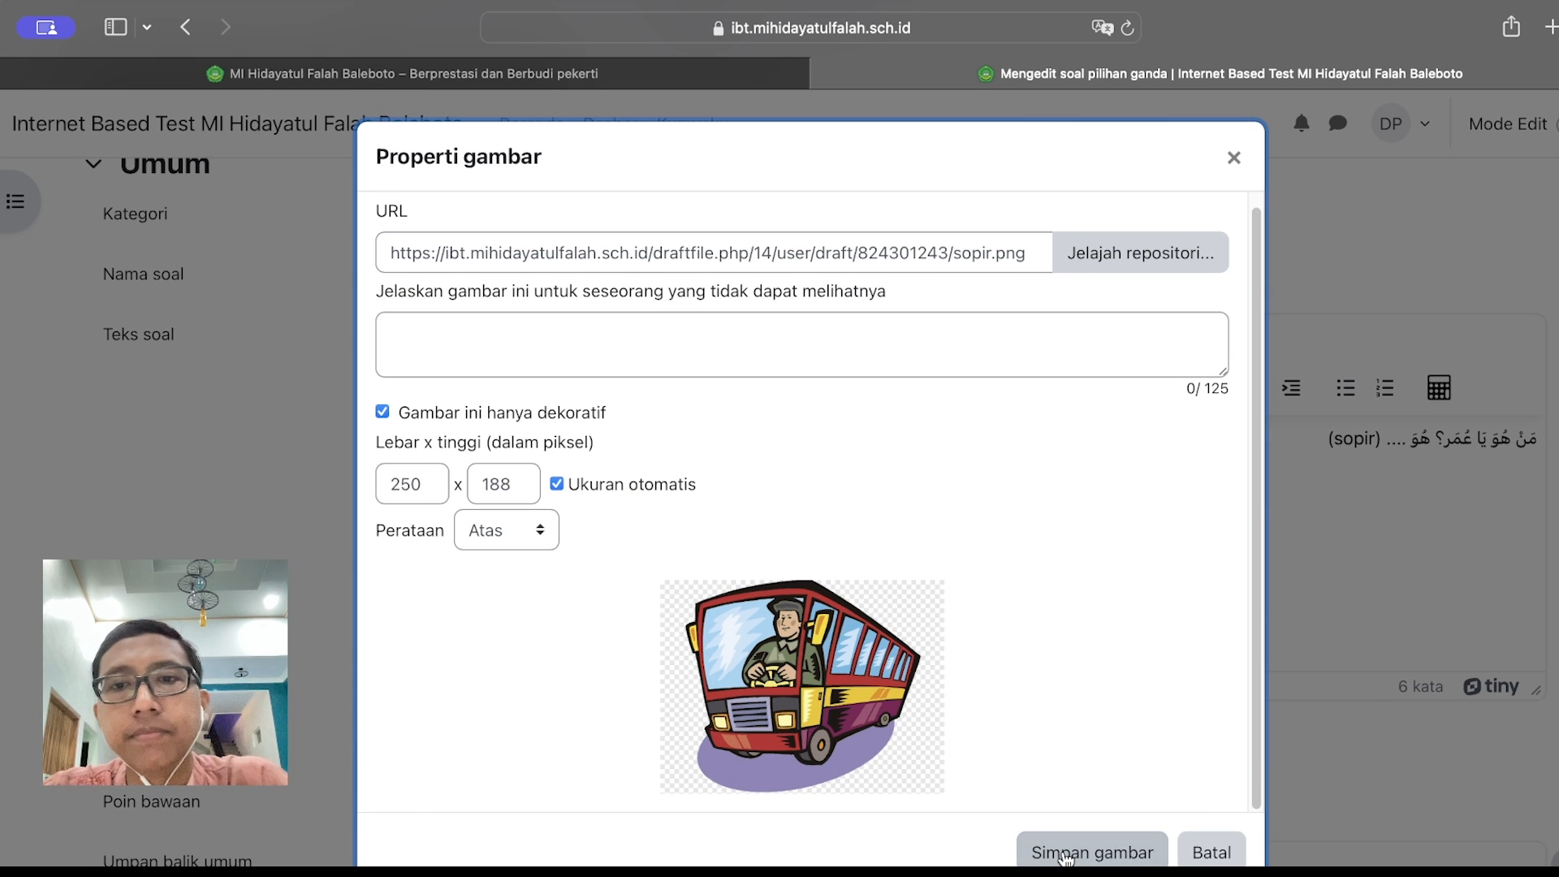
Insert the sopir.png bus picture into the text of question 01 and delete the hint "(sopir)" from the question sentence
{"action": "left_click", "coordinate": [1064, 852]}
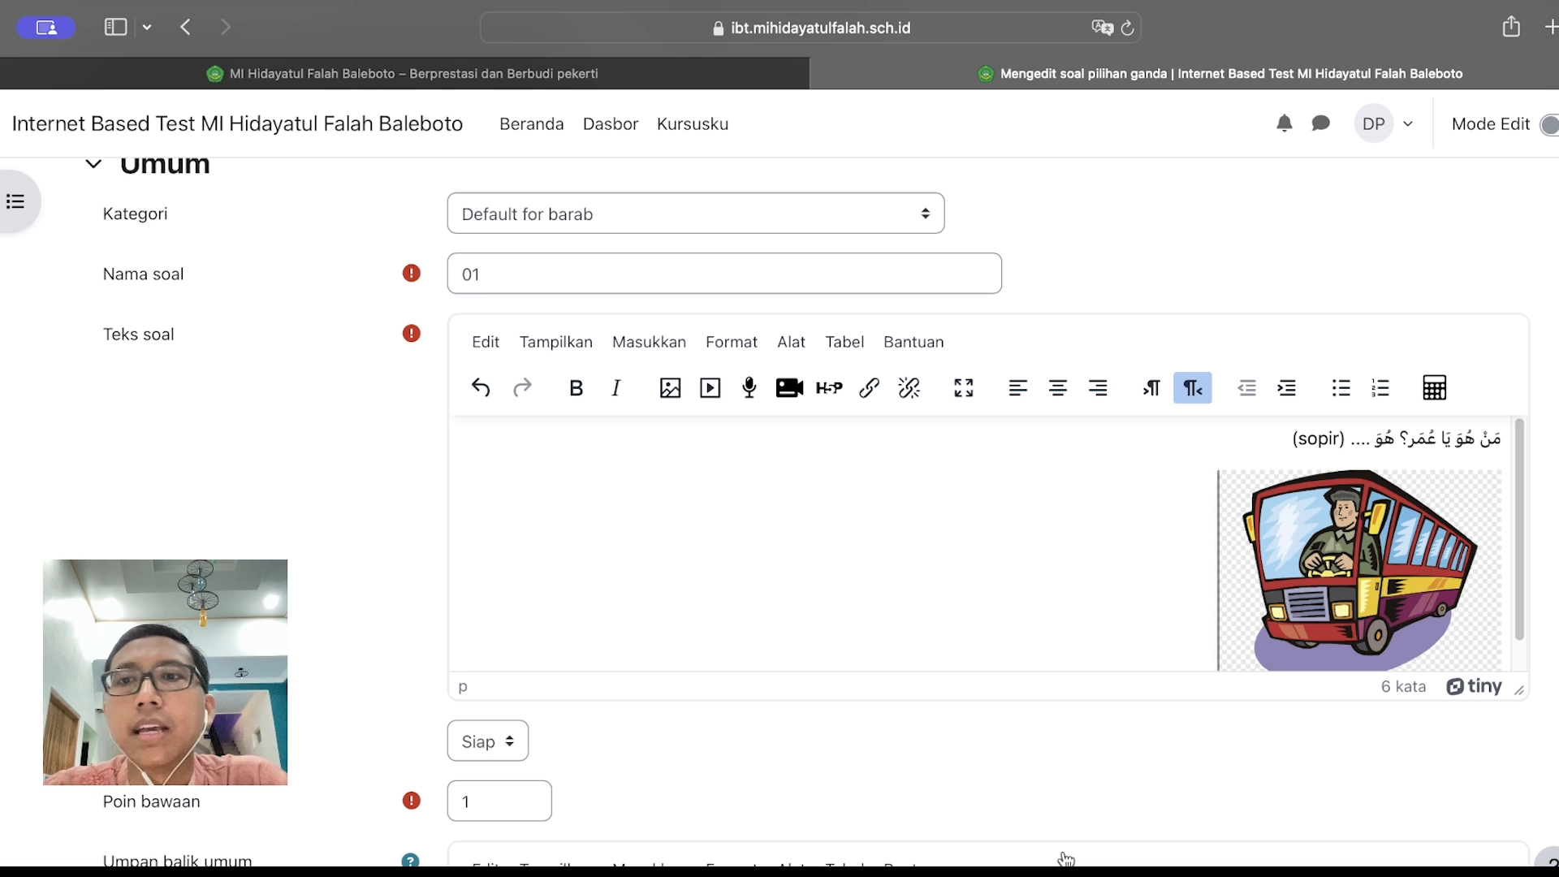
{"action": "left_click_drag", "start_coordinate": [1518, 689], "coordinate": [1524, 829]}
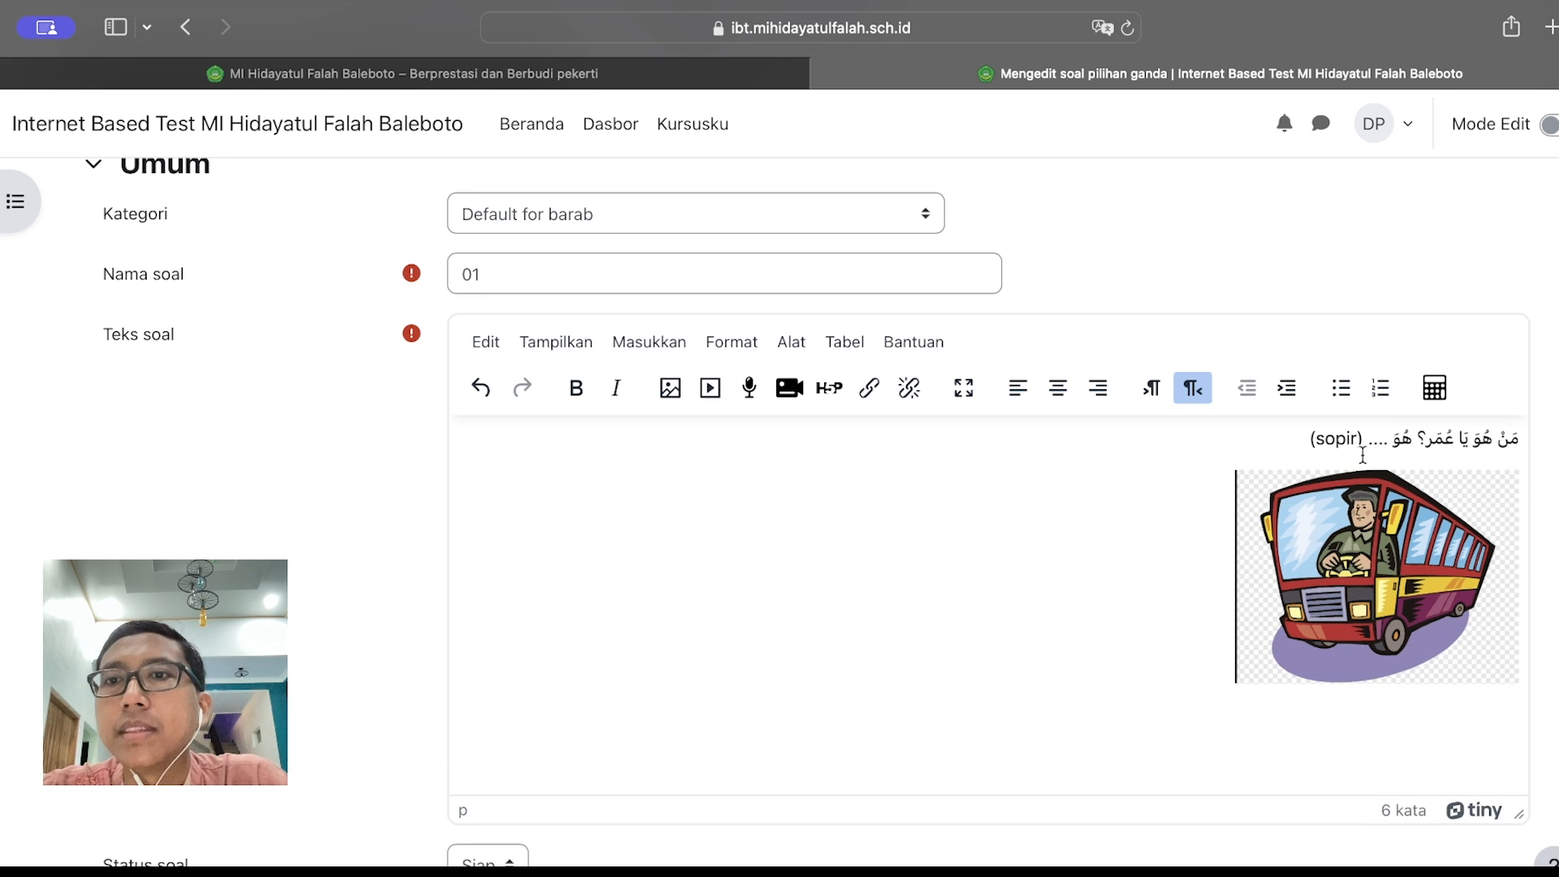
{"action": "left_click_drag", "start_coordinate": [1362, 439], "coordinate": [1312, 441]}
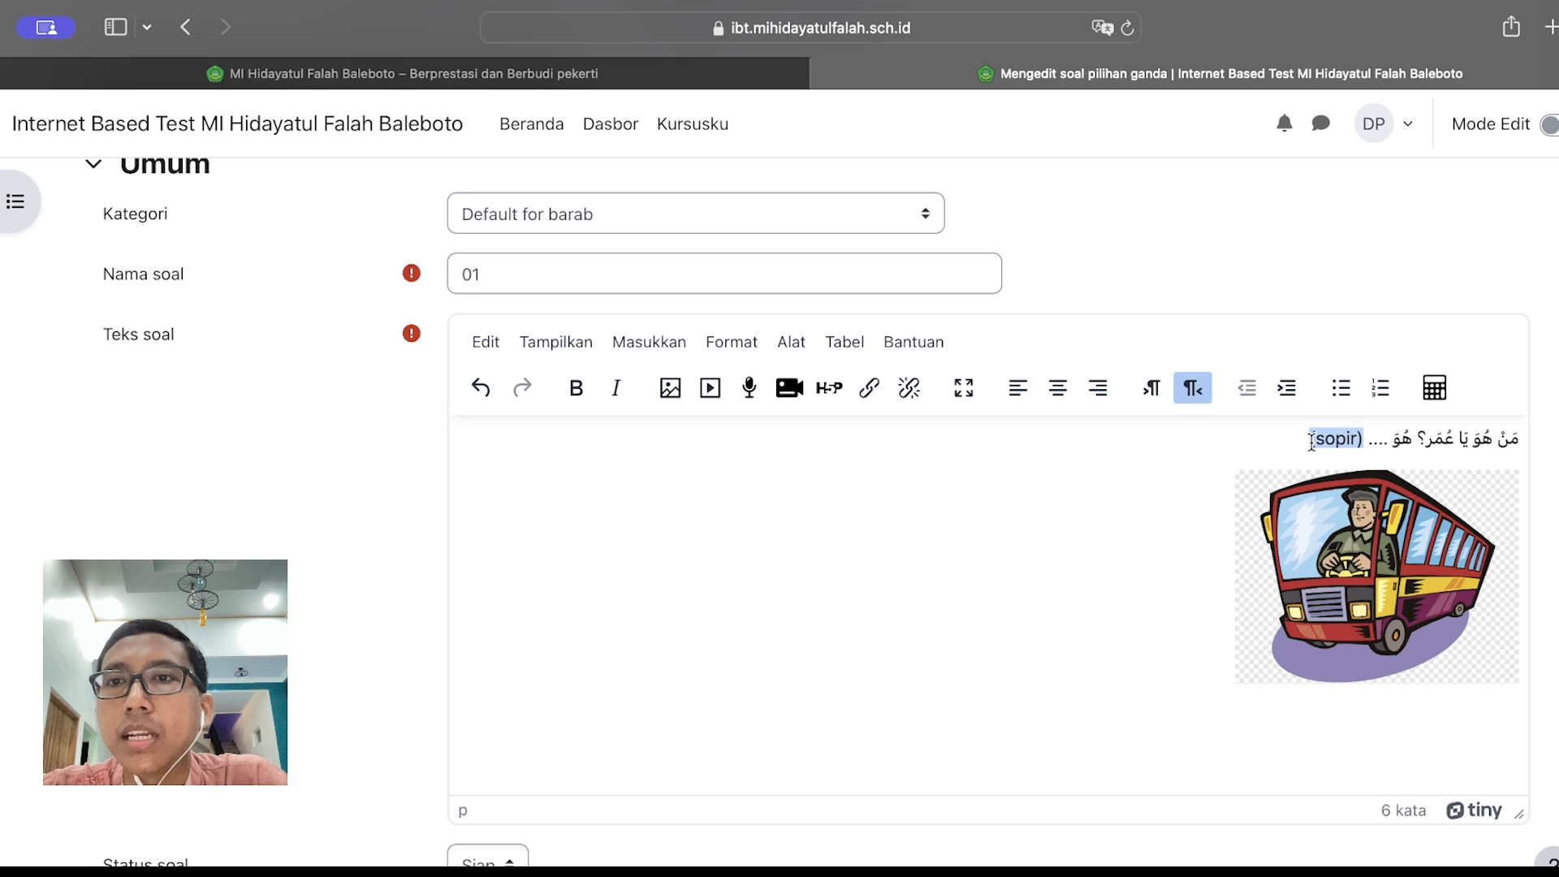
{"action": "key", "text": "BackSpace"}
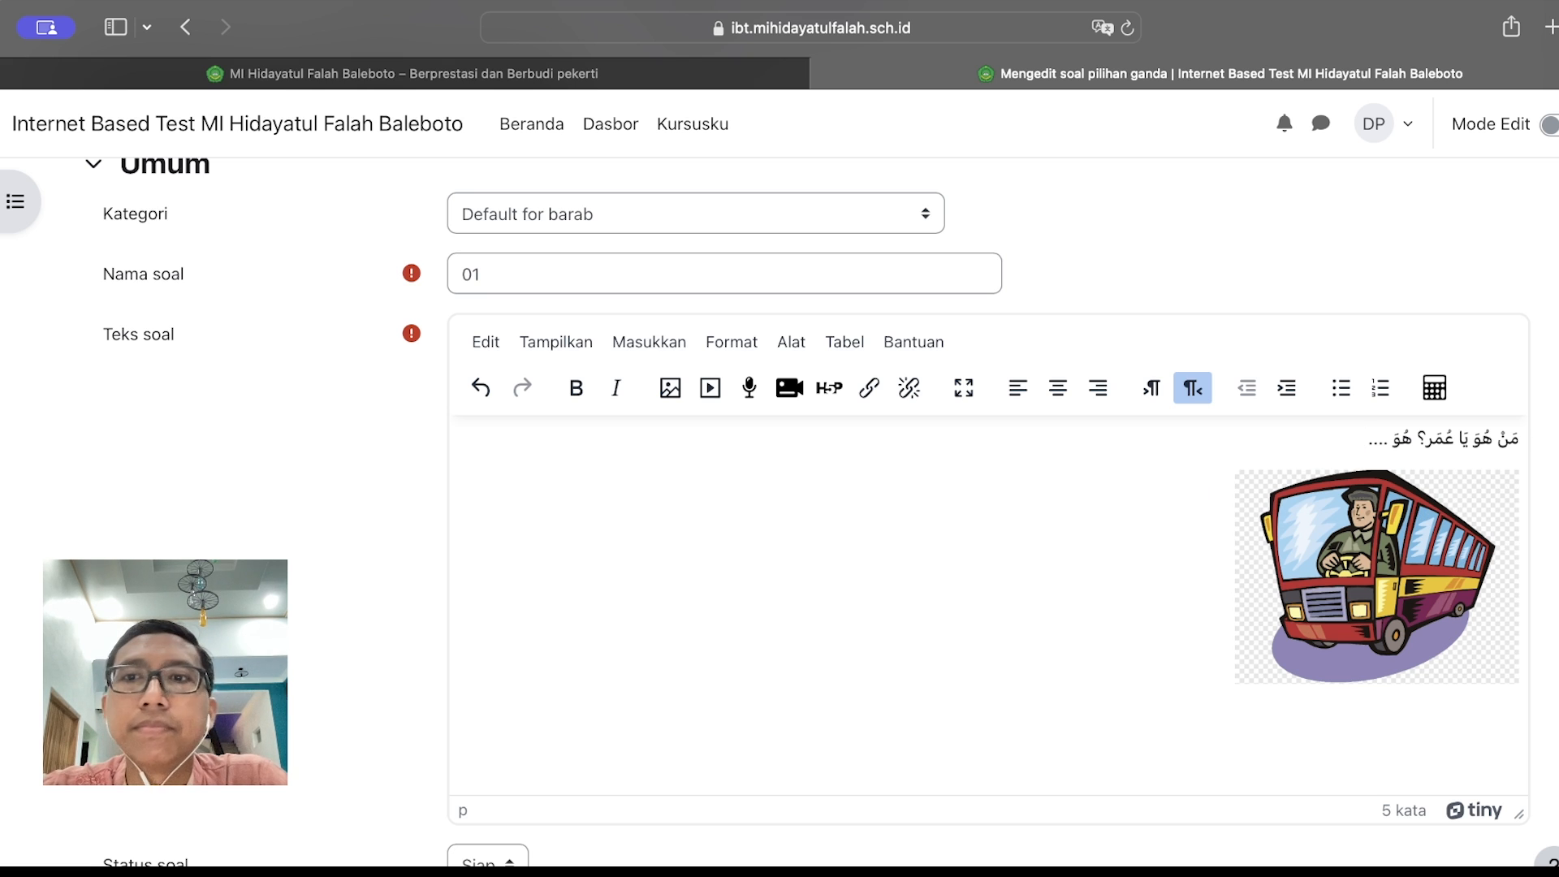
Set the single-or-multiple-answer option of question 01 to "Hanya satu jawaban"
{"action": "scroll", "coordinate": [807, 511], "scroll_direction": "down", "scroll_amount": 2}
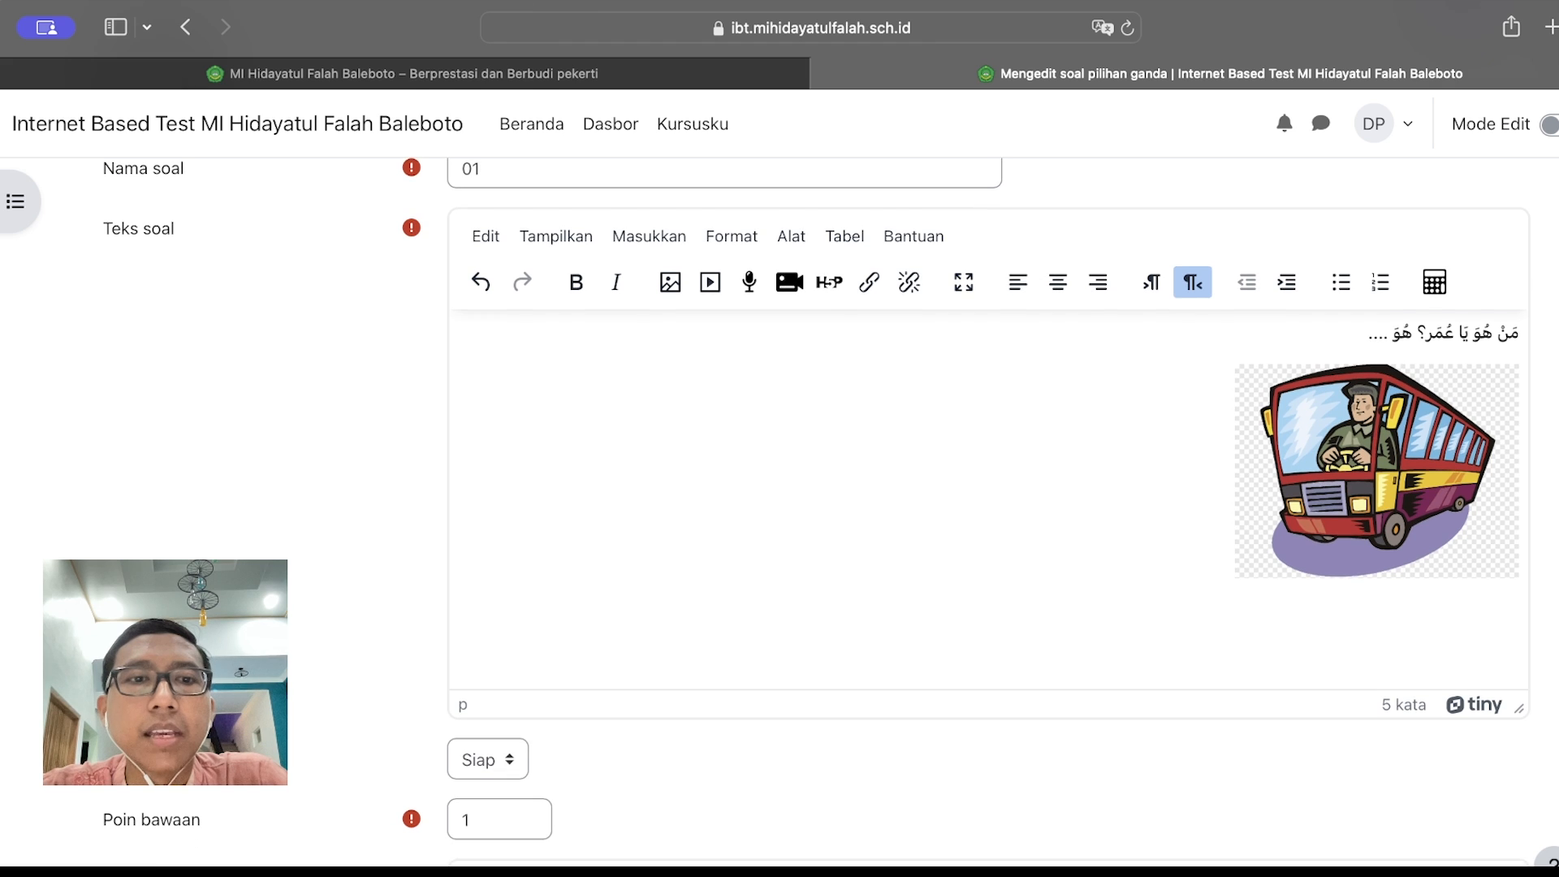
{"action": "scroll", "coordinate": [807, 512], "scroll_direction": "down", "scroll_amount": 5}
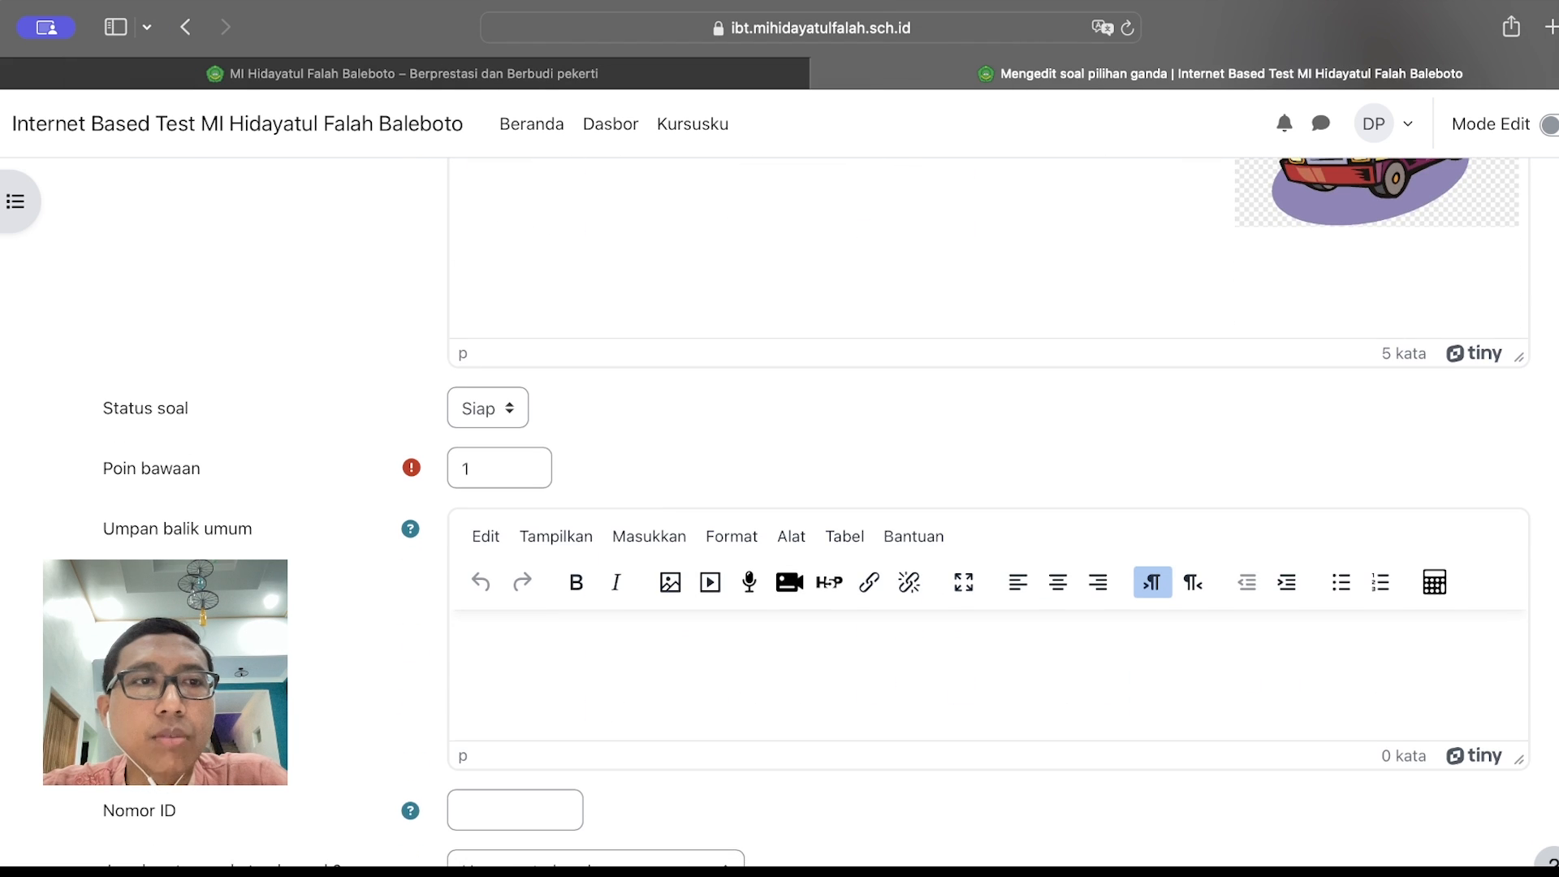
{"action": "scroll", "coordinate": [286, 532], "scroll_direction": "down", "scroll_amount": 4}
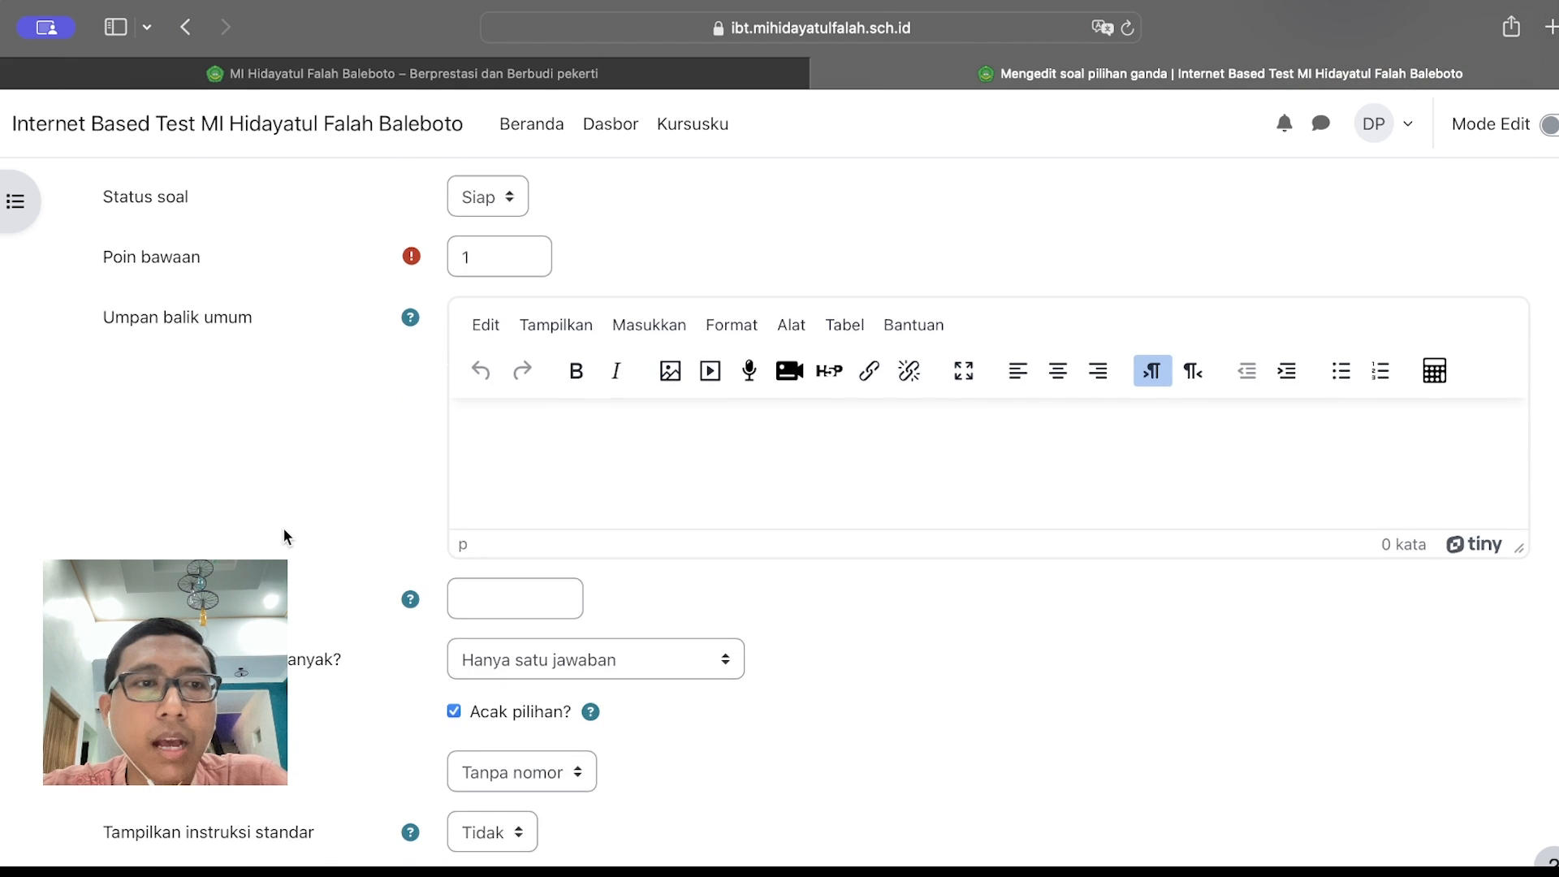
{"action": "scroll", "coordinate": [283, 528], "scroll_direction": "down", "scroll_amount": 3}
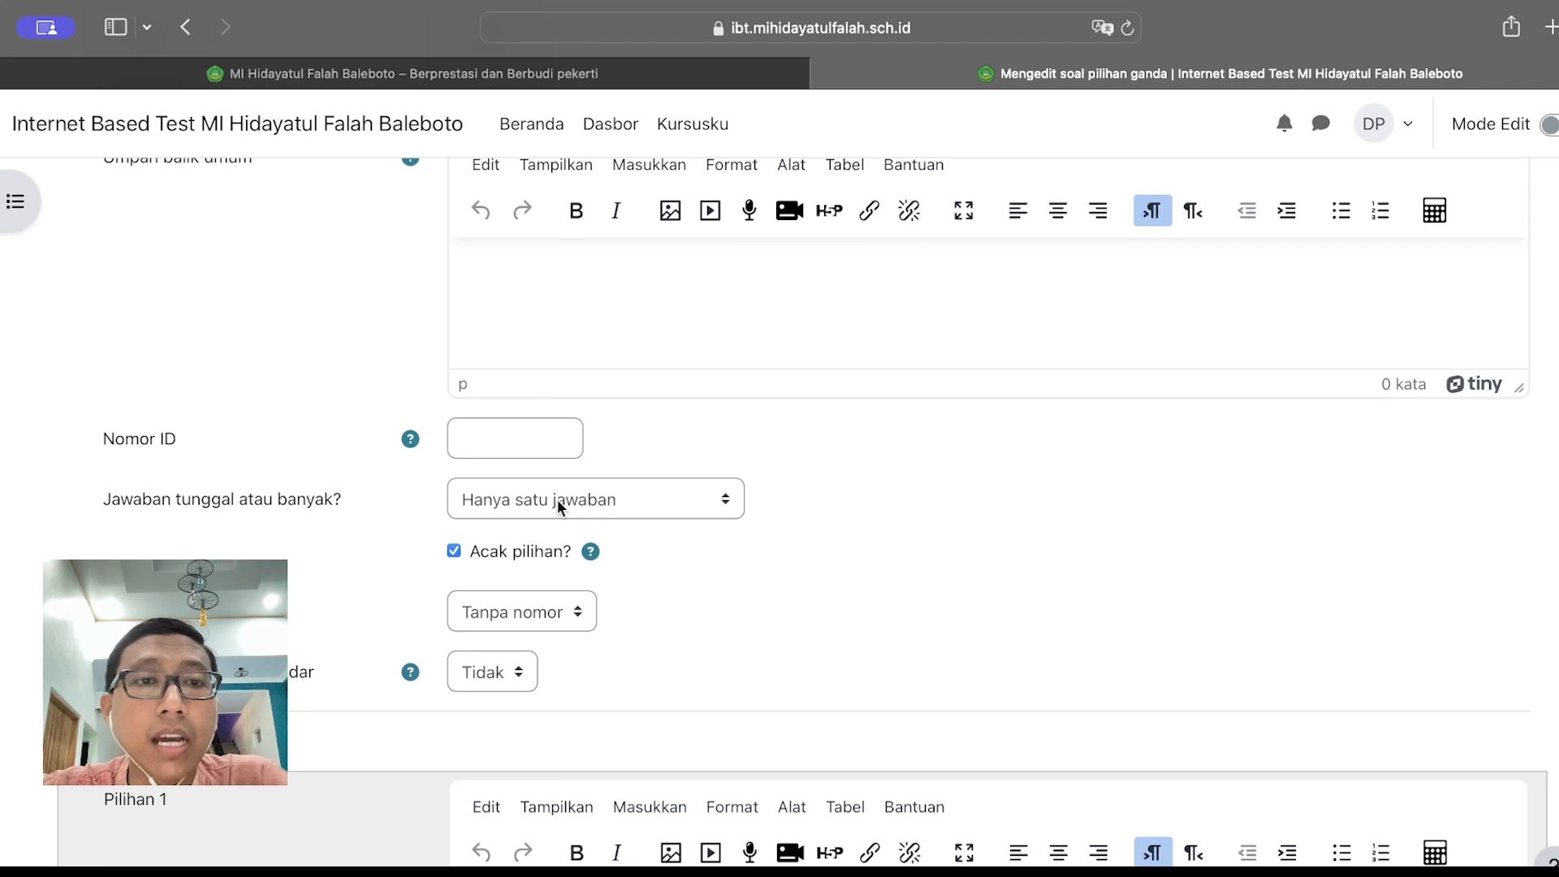
{"action": "left_click", "coordinate": [594, 500]}
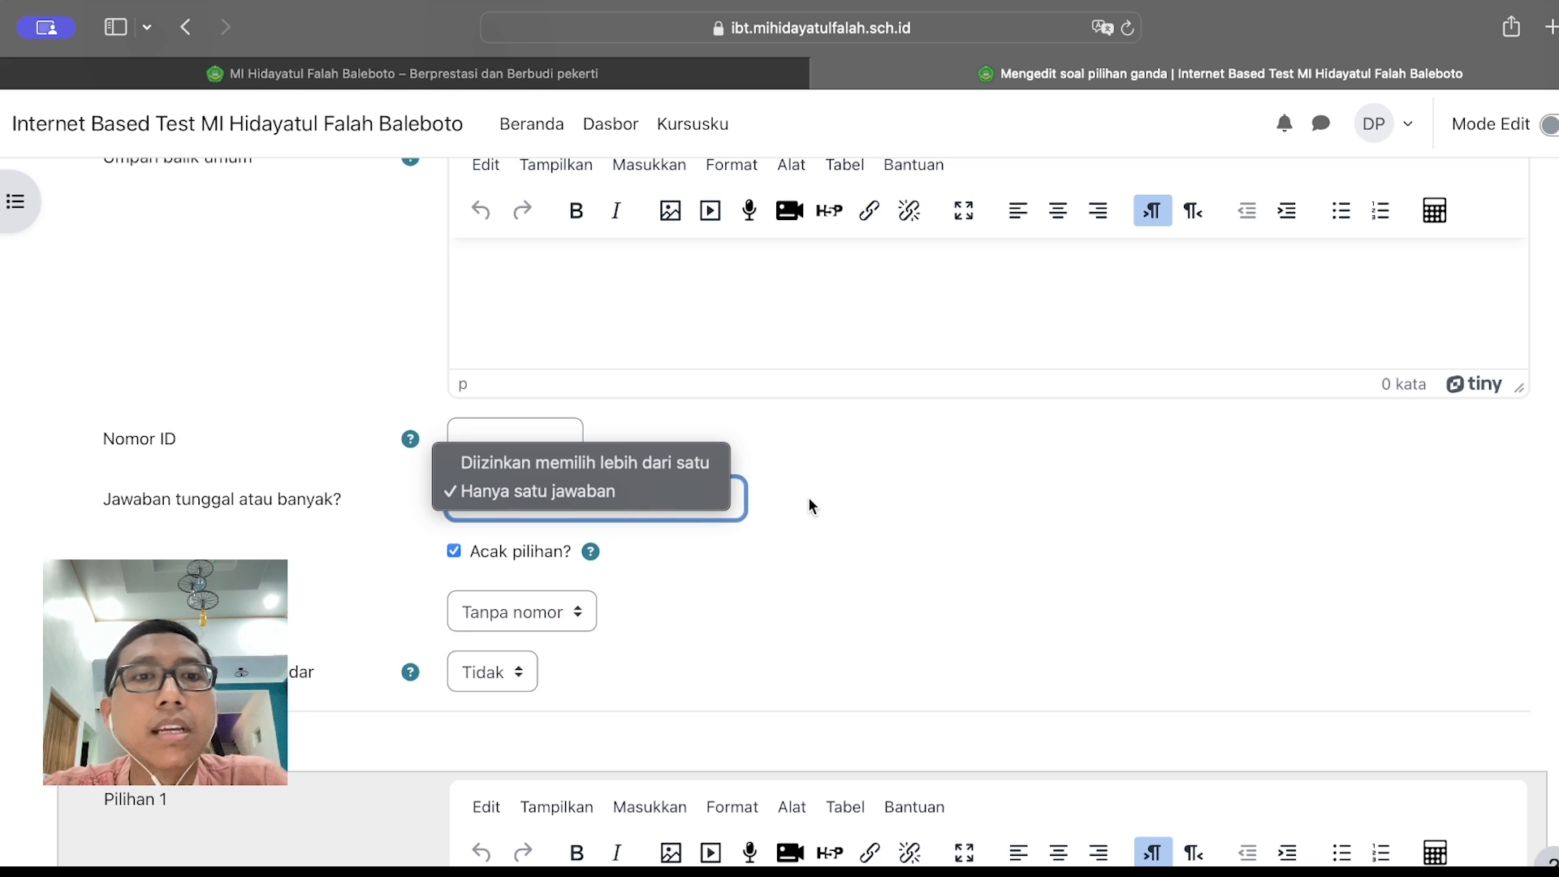
{"action": "left_click", "coordinate": [622, 492]}
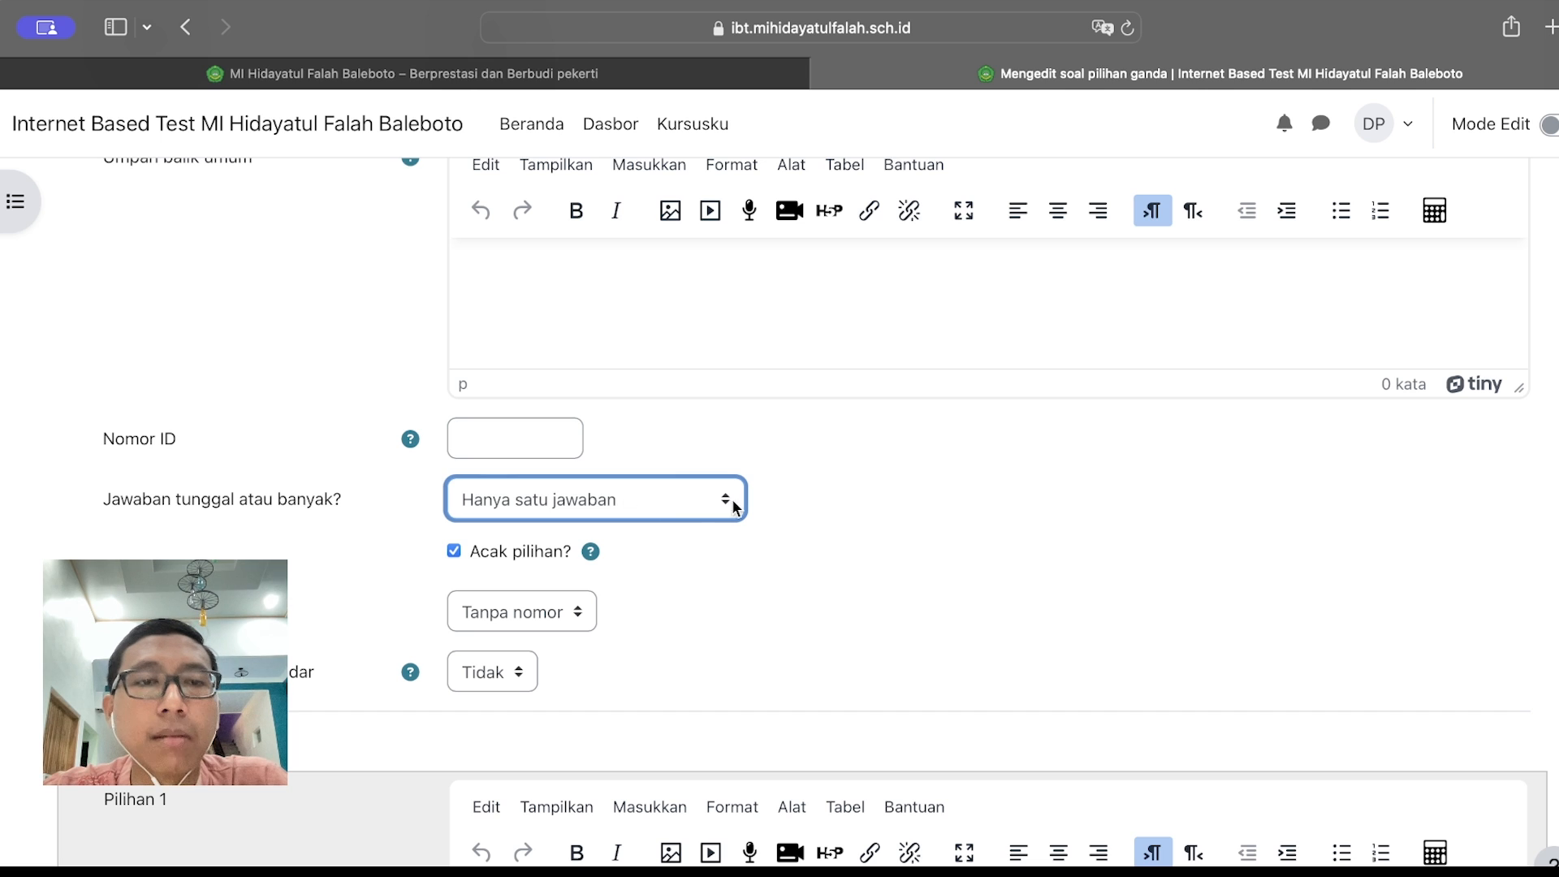
Examine the single-or-multiple-answer choices of question 01 and its empty answer option fields
{"action": "left_click", "coordinate": [682, 499]}
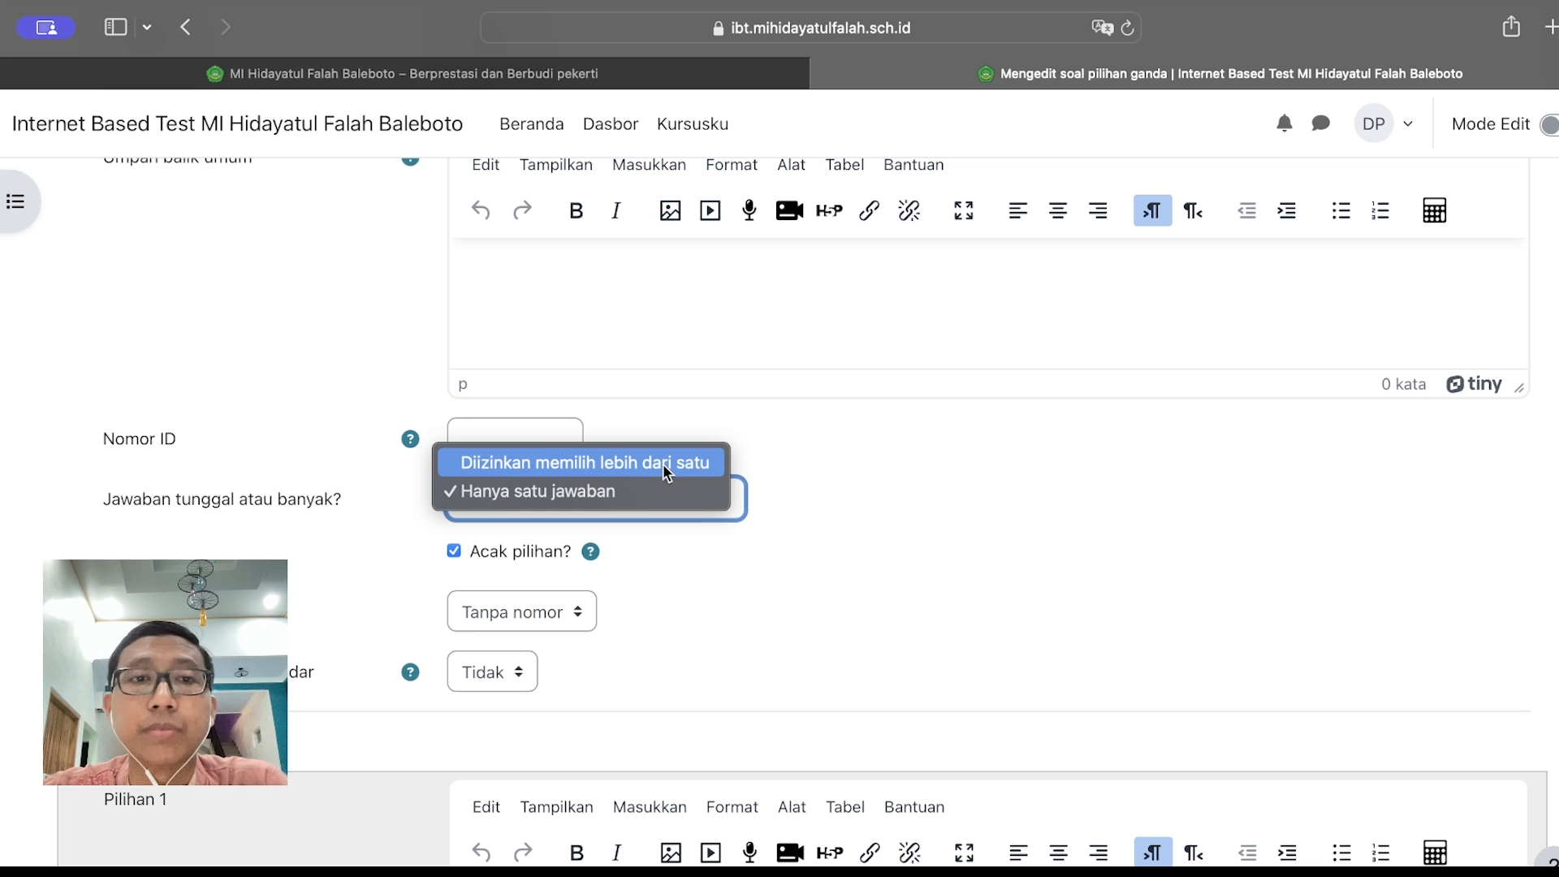
{"action": "left_click", "coordinate": [913, 492]}
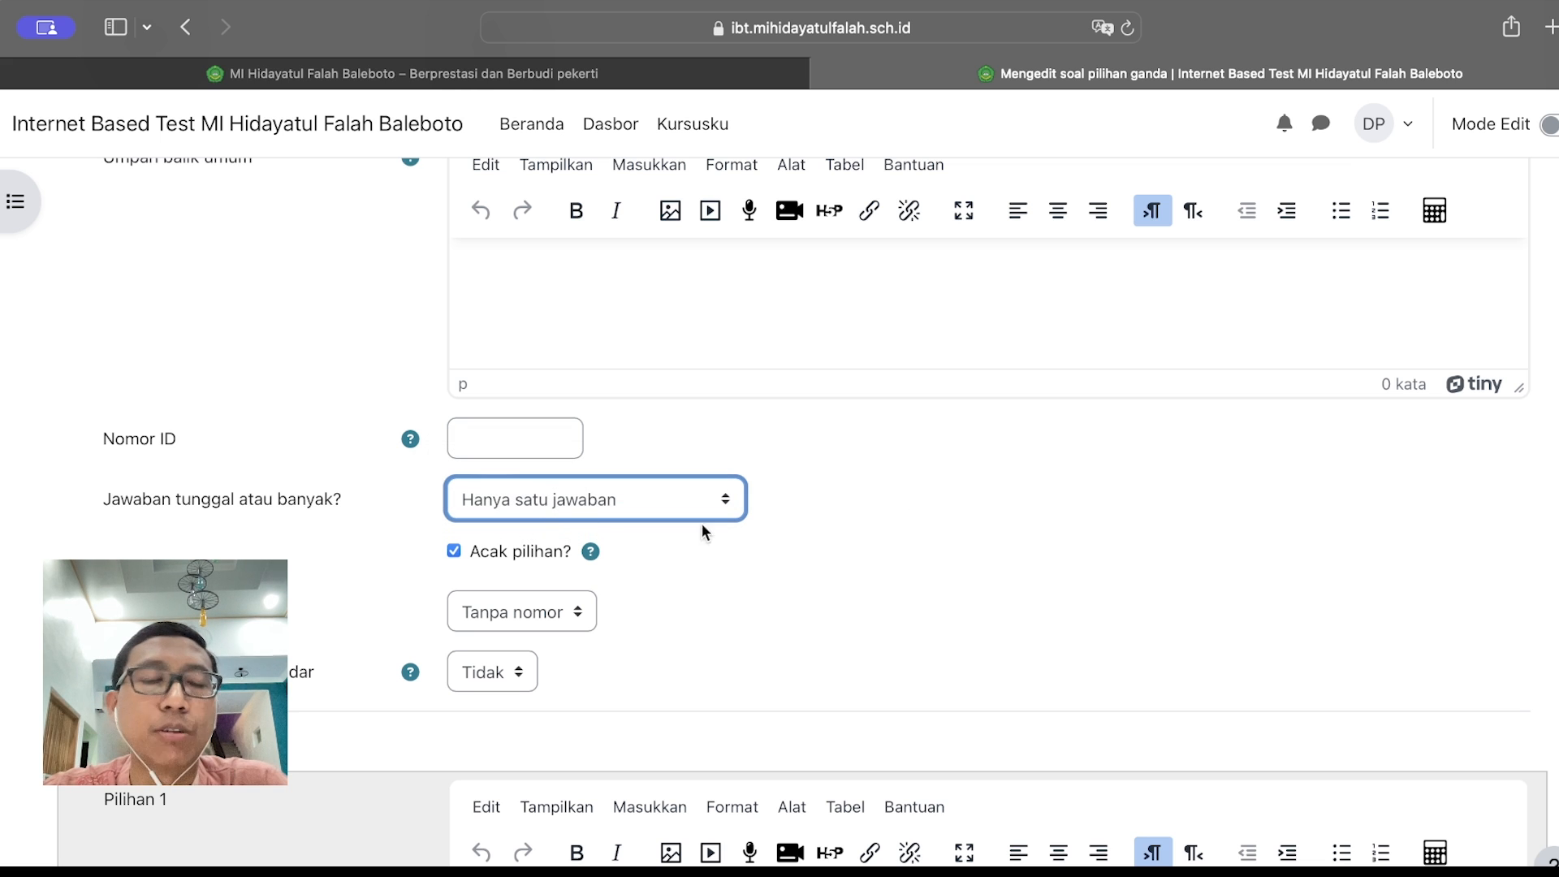
{"action": "left_click", "coordinate": [800, 546]}
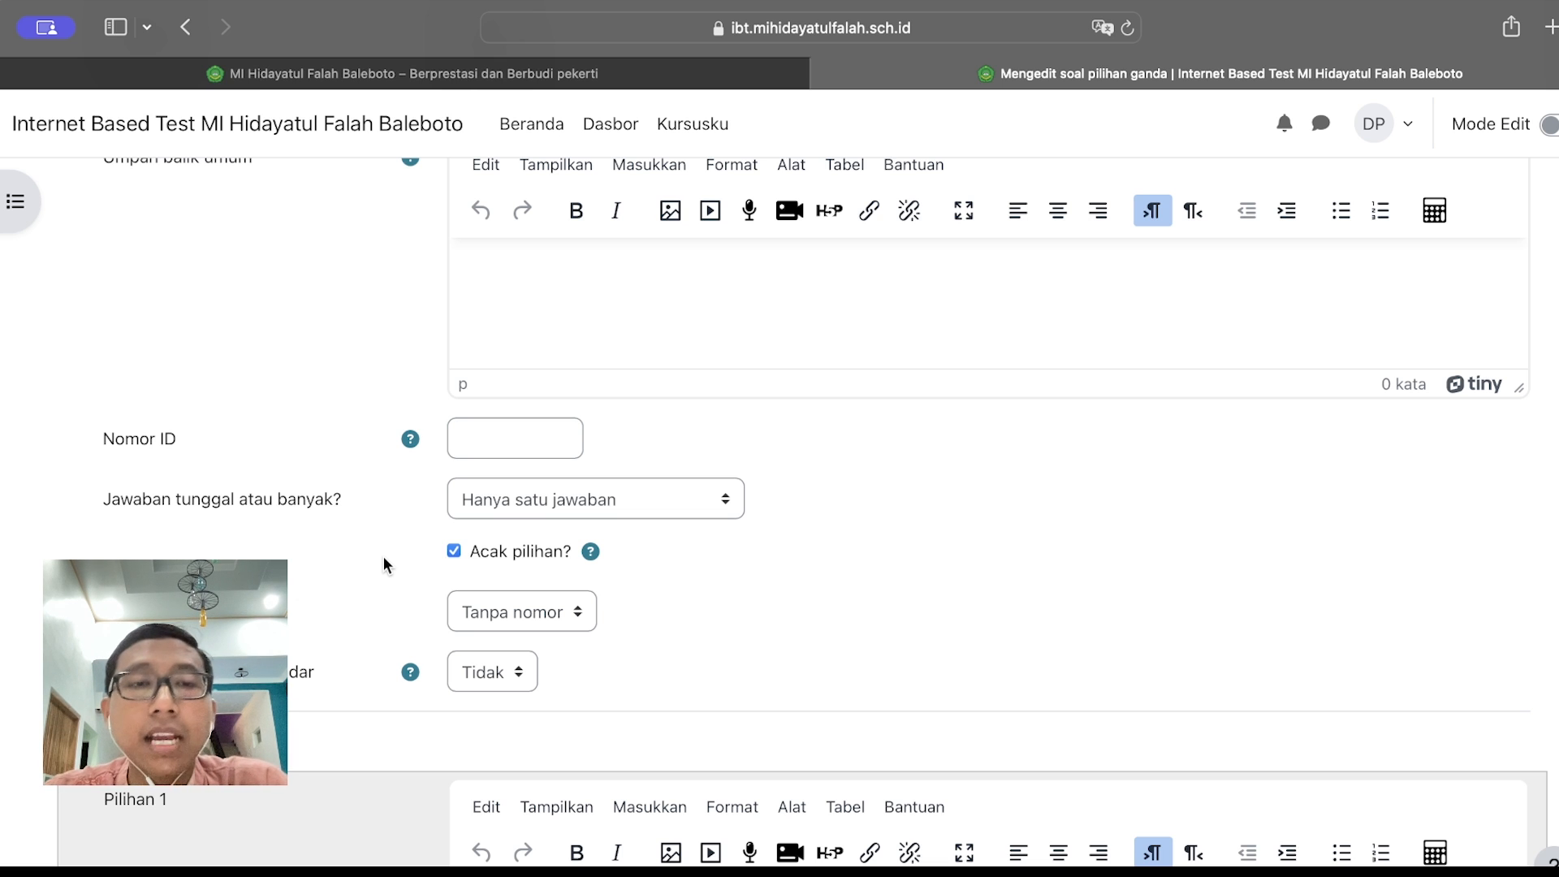
{"action": "scroll", "coordinate": [383, 557], "scroll_direction": "down", "scroll_amount": 6}
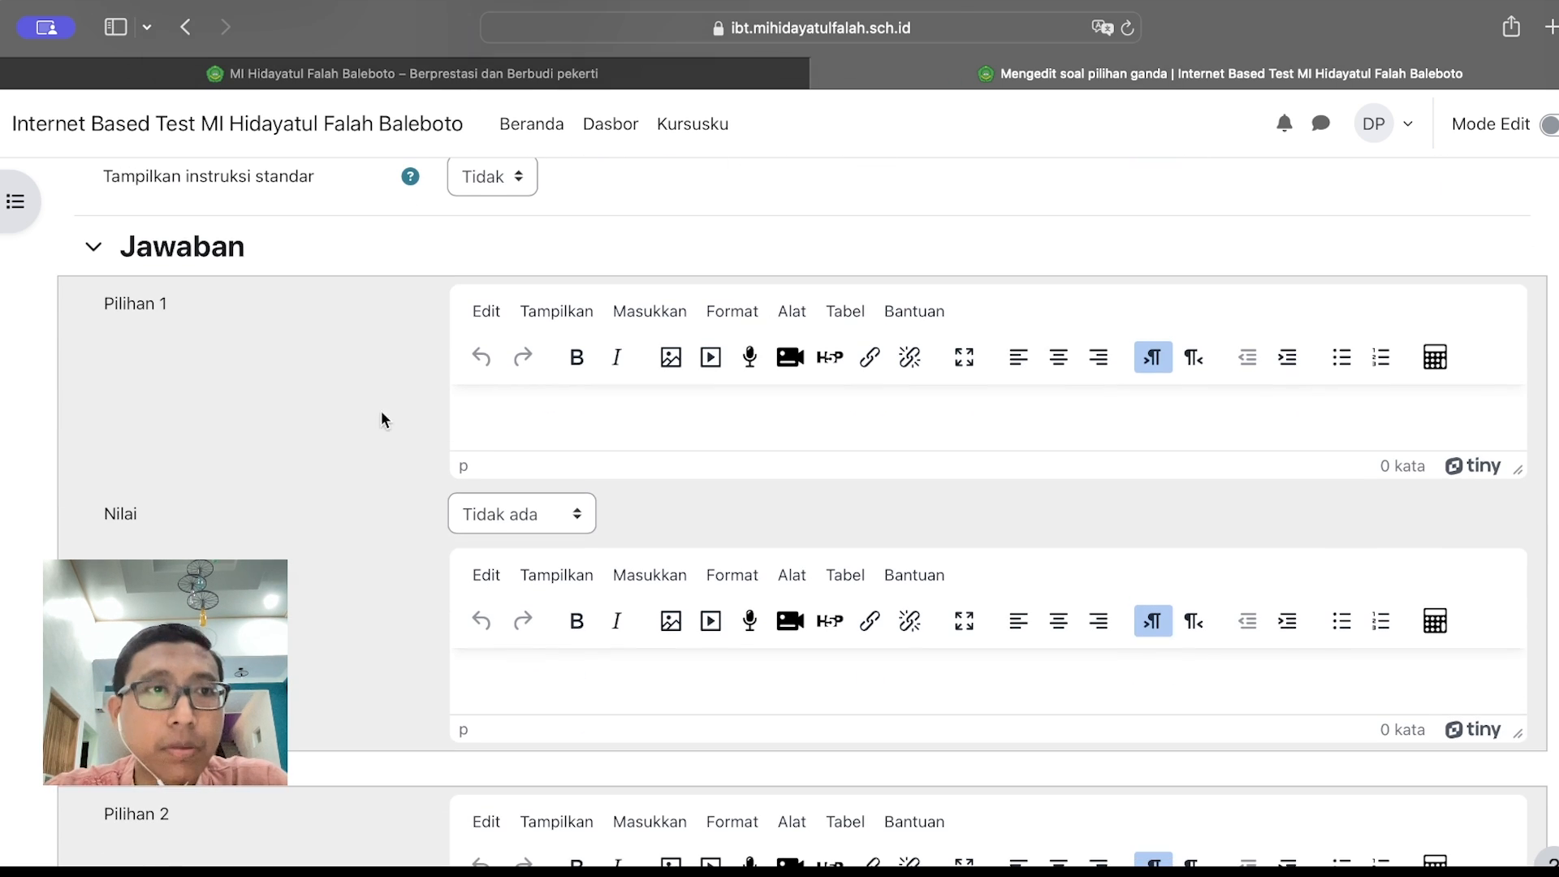
{"action": "left_click", "coordinate": [507, 414]}
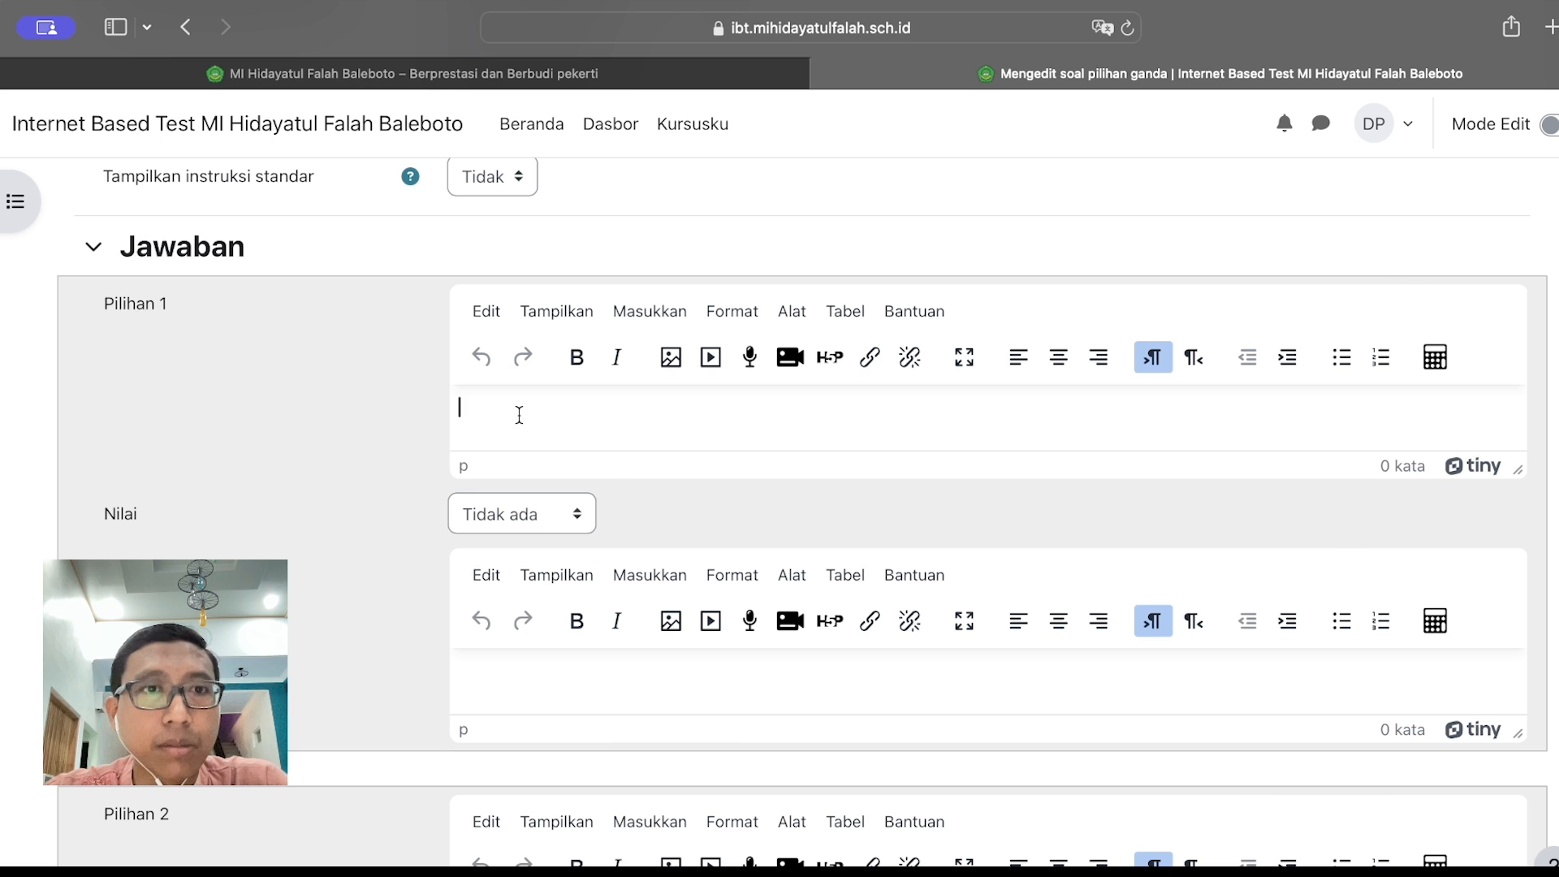
{"action": "scroll", "coordinate": [352, 575], "scroll_direction": "down", "scroll_amount": 5}
{"action": "left_click", "coordinate": [507, 534]}
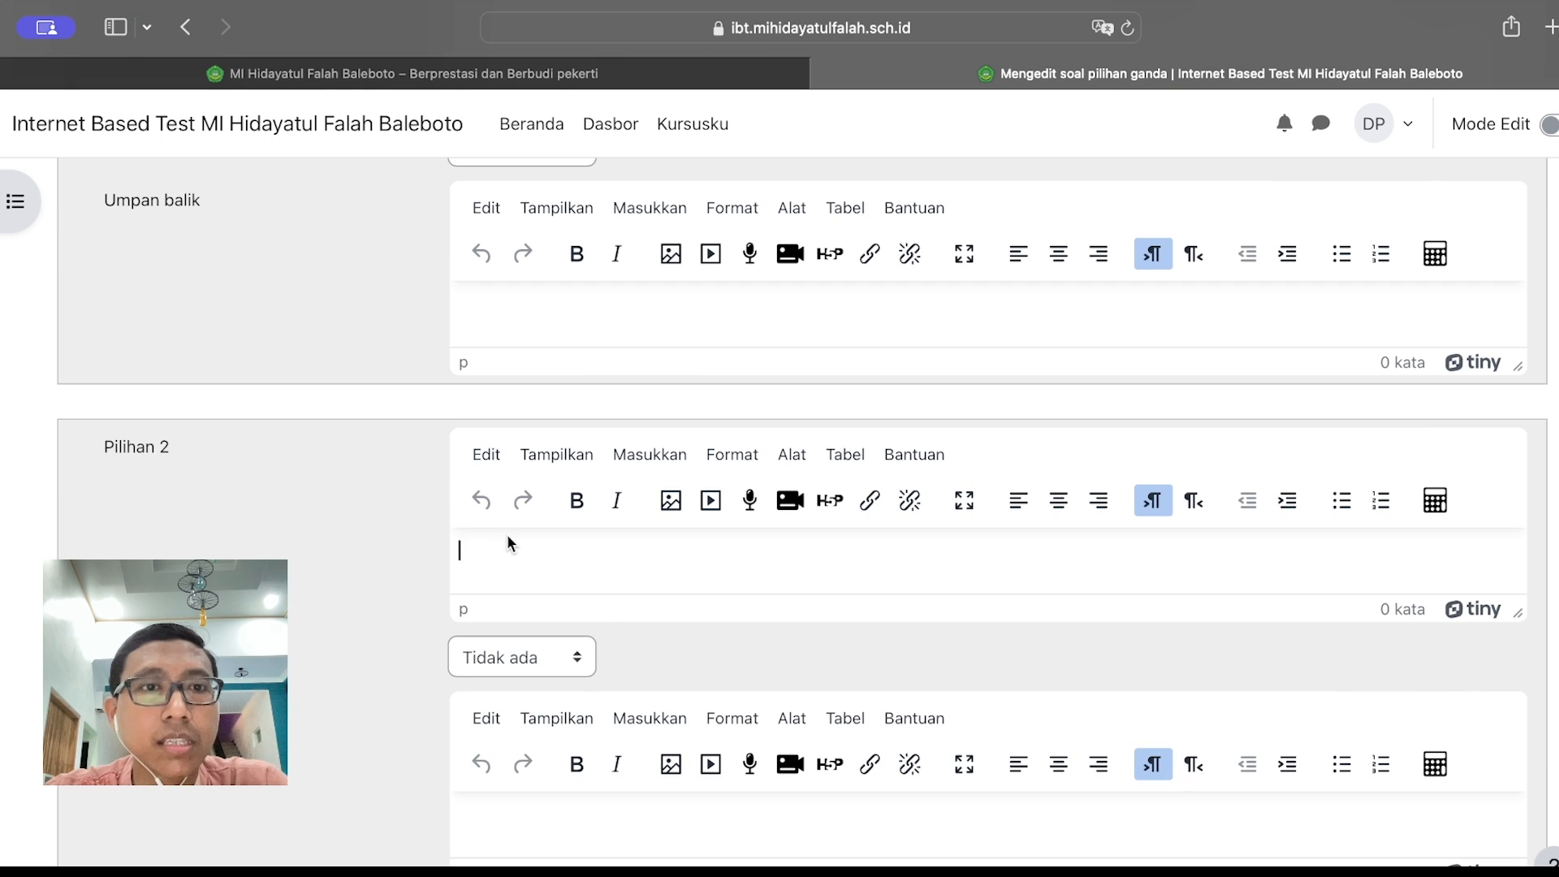
{"action": "scroll", "coordinate": [367, 569], "scroll_direction": "up", "scroll_amount": 11}
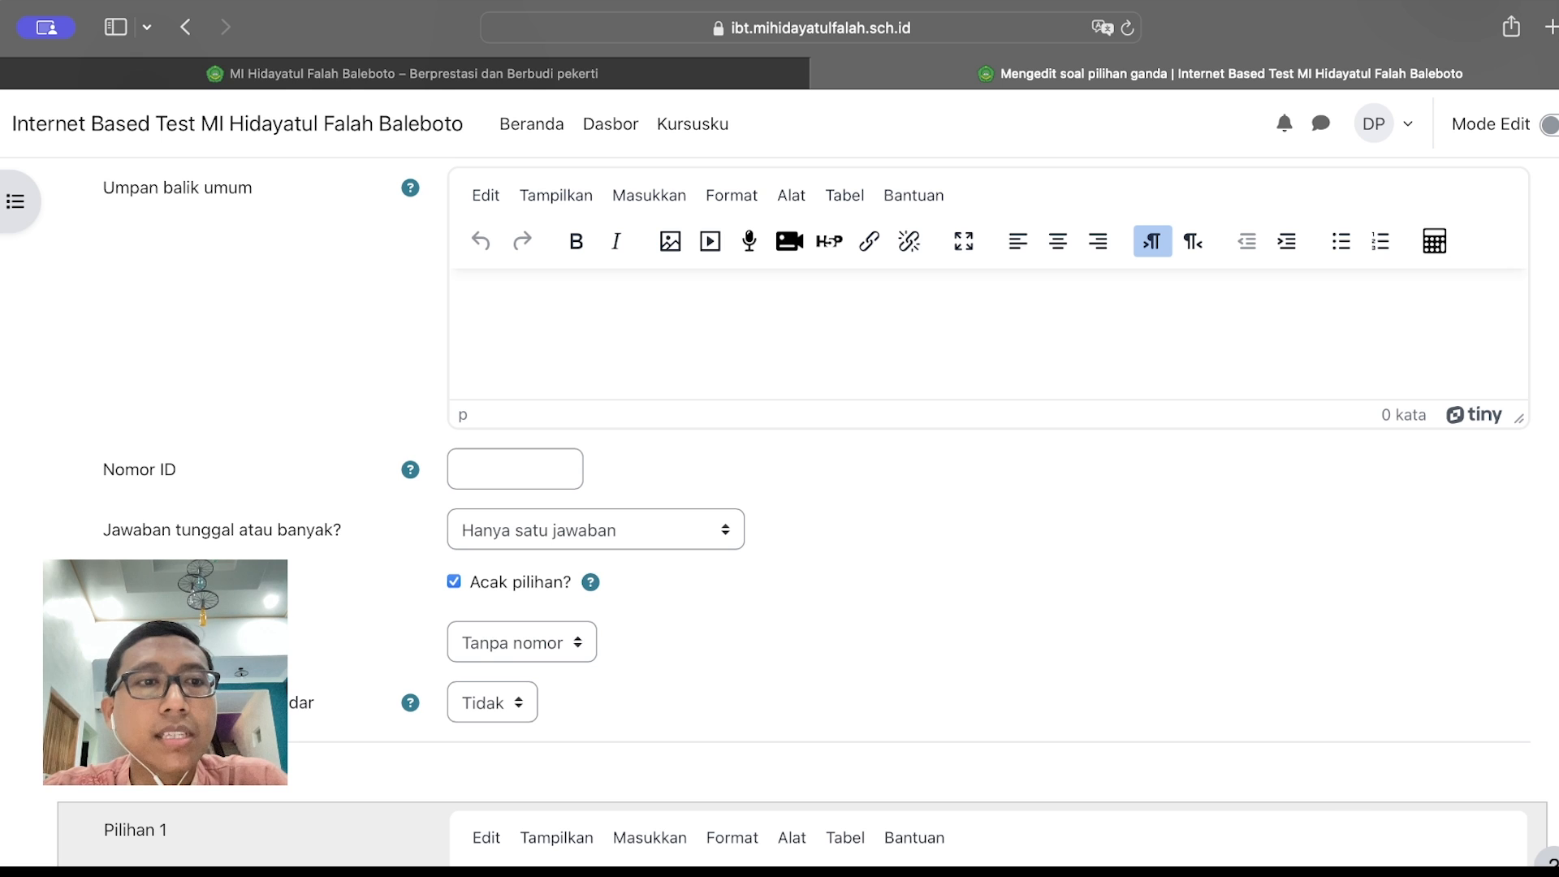
{"action": "scroll", "coordinate": [455, 576], "scroll_direction": "down", "scroll_amount": 2}
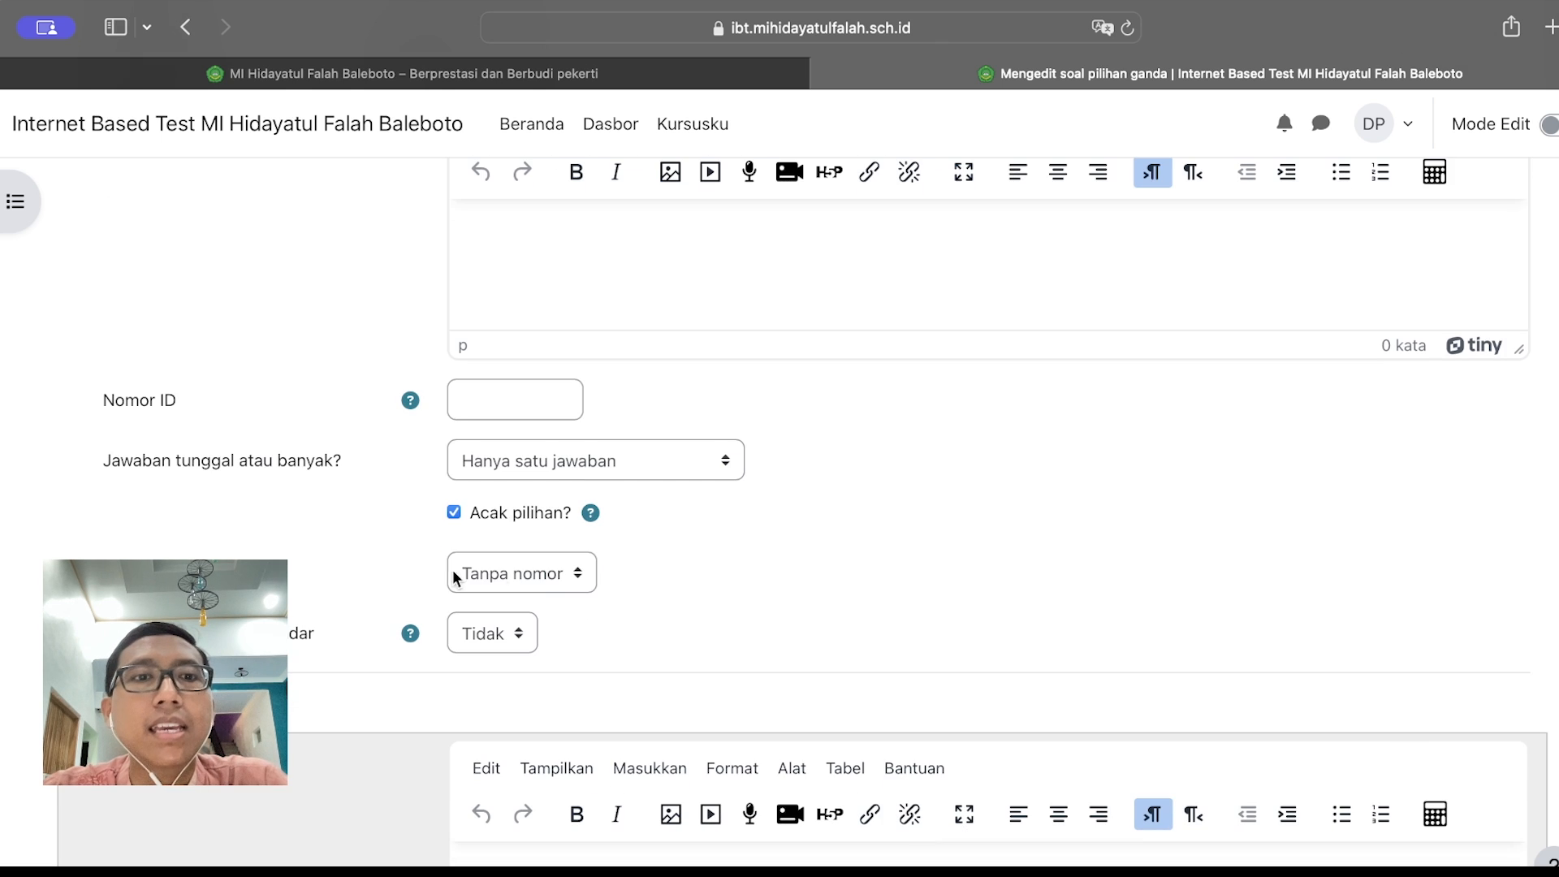
Check the Arabic option lettering in the textbook PDF and try the "a., b., c., ..." numbering style for question 01's choices
{"action": "left_click", "coordinate": [543, 577]}
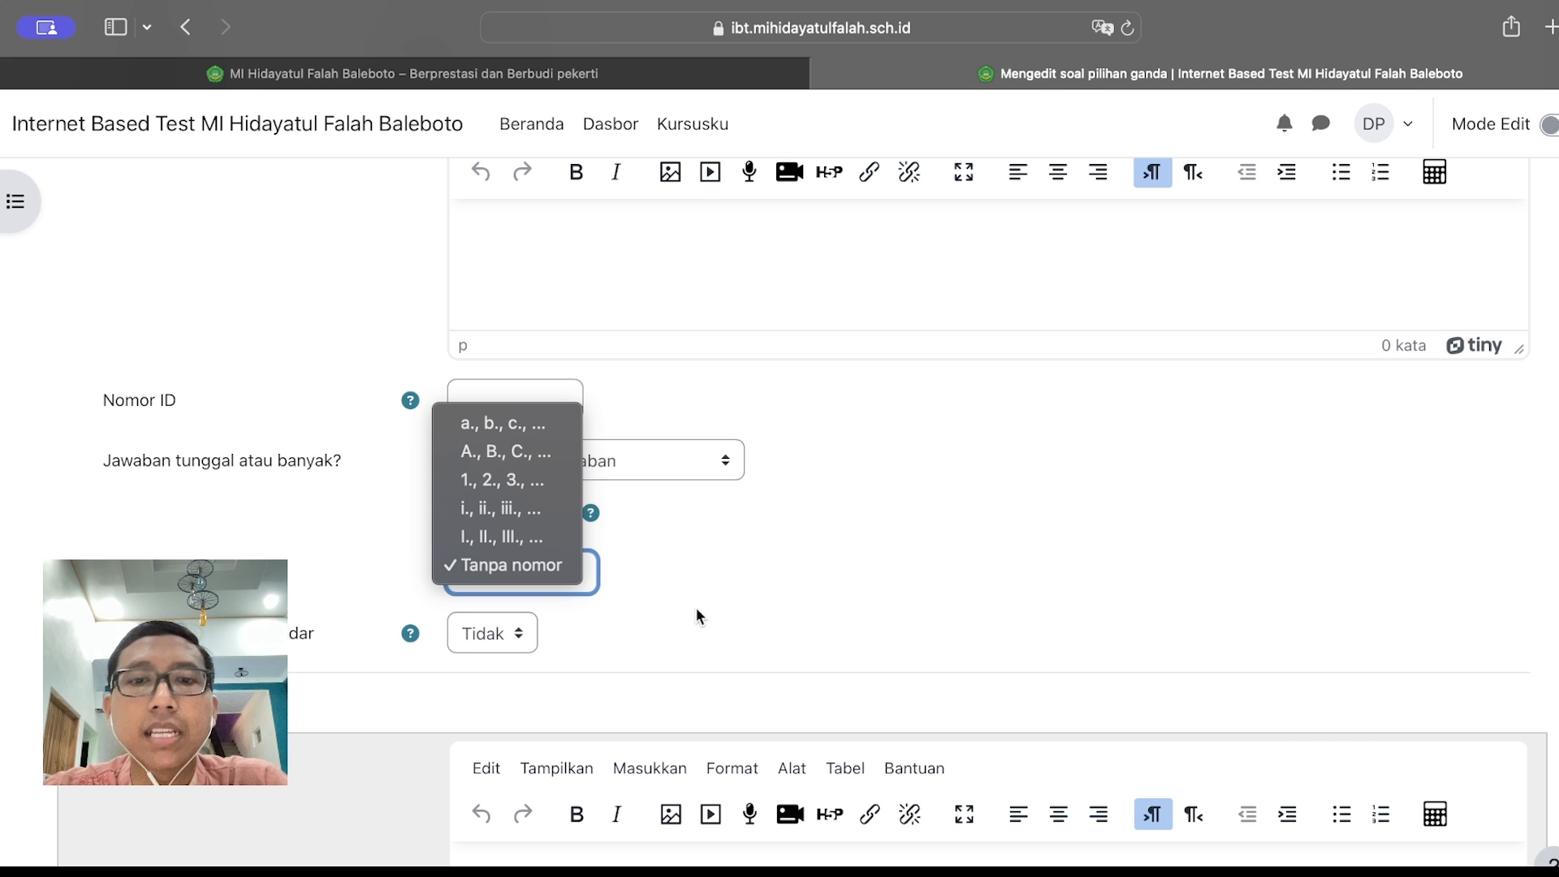
{"action": "key", "text": "super+Tab"}
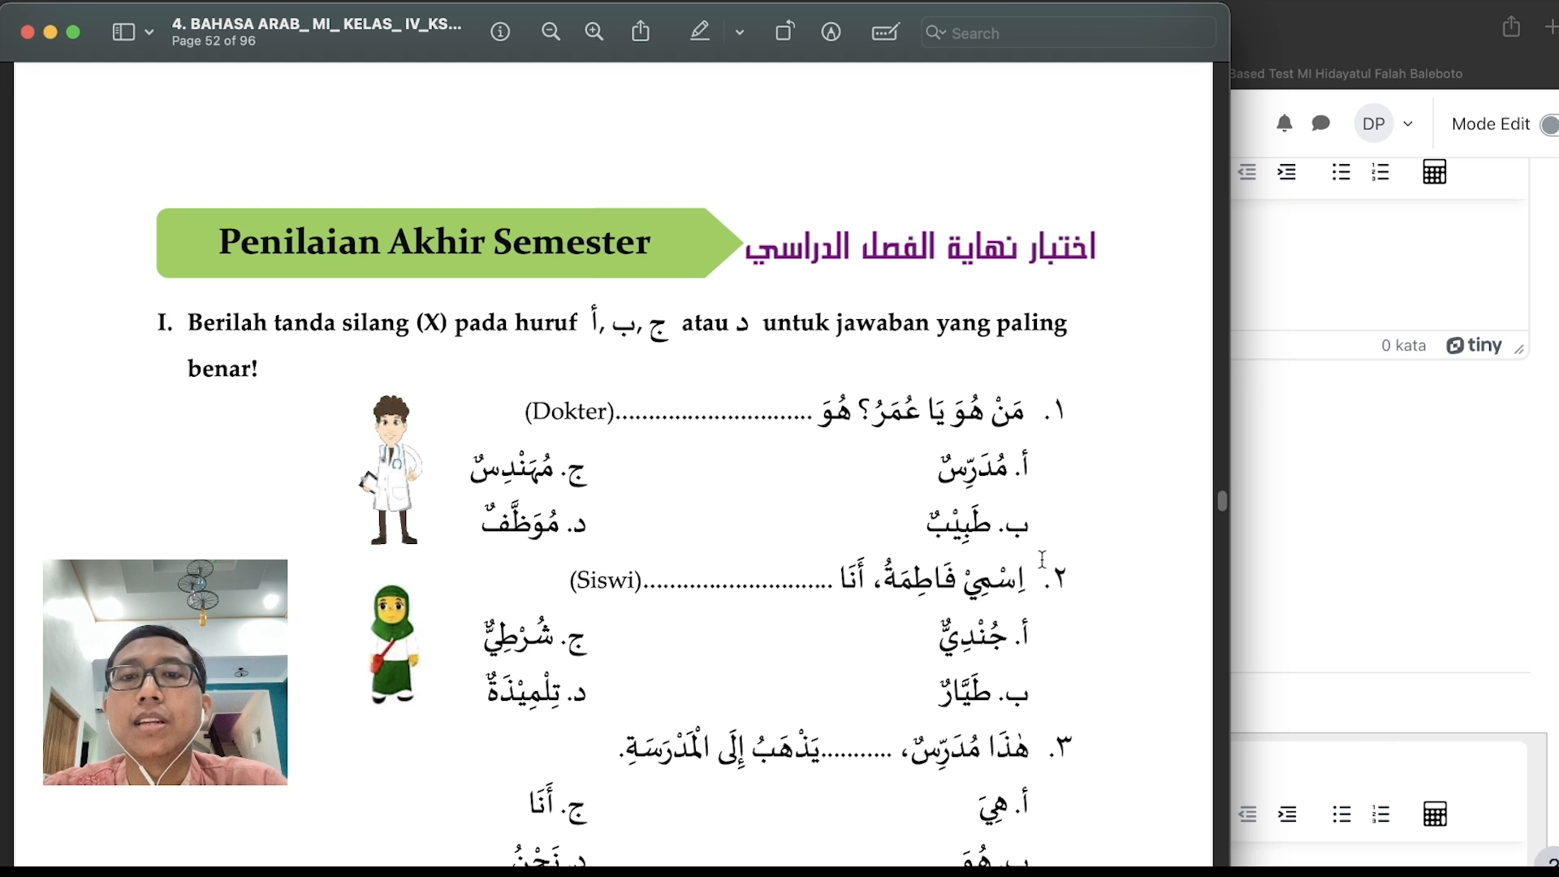
{"action": "key", "text": "super+Tab"}
{"action": "left_click", "coordinate": [506, 566]}
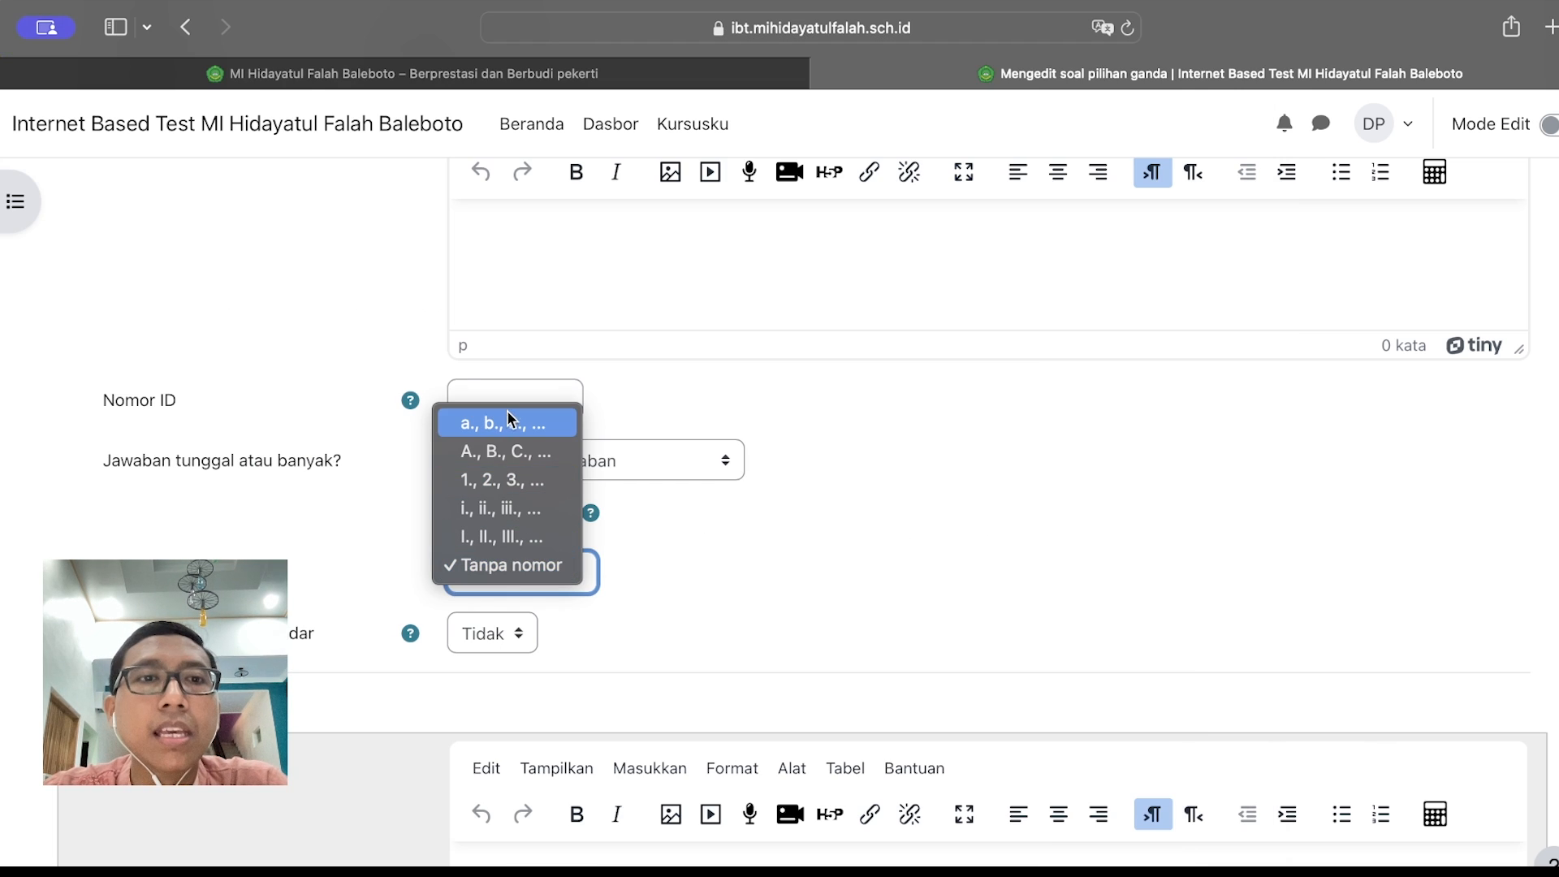
{"action": "left_click", "coordinate": [511, 423]}
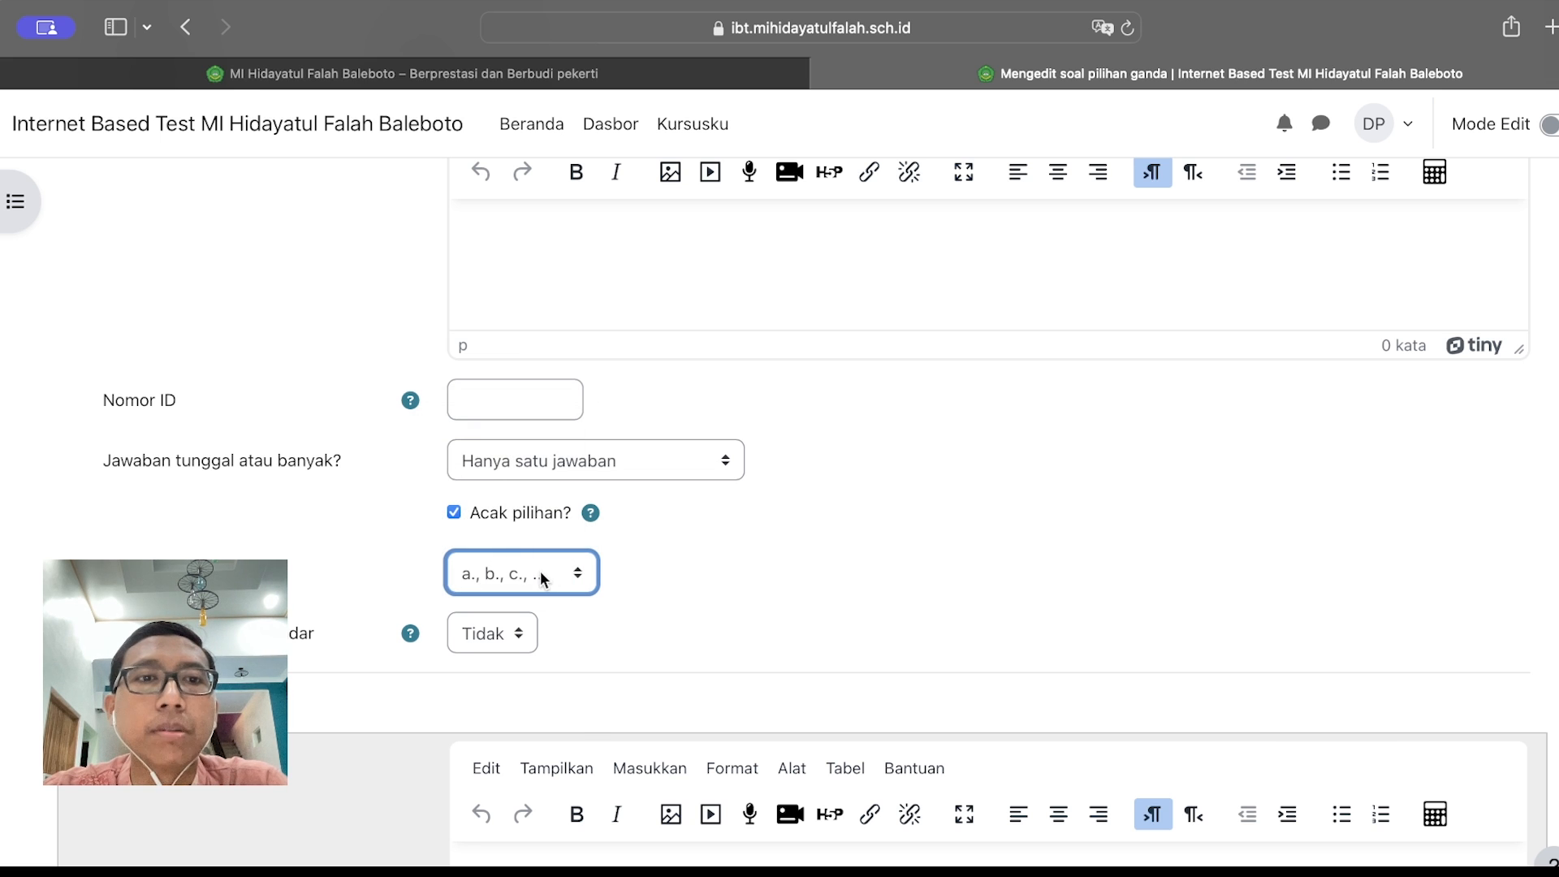
{"action": "left_click", "coordinate": [542, 578]}
{"action": "left_click", "coordinate": [712, 598]}
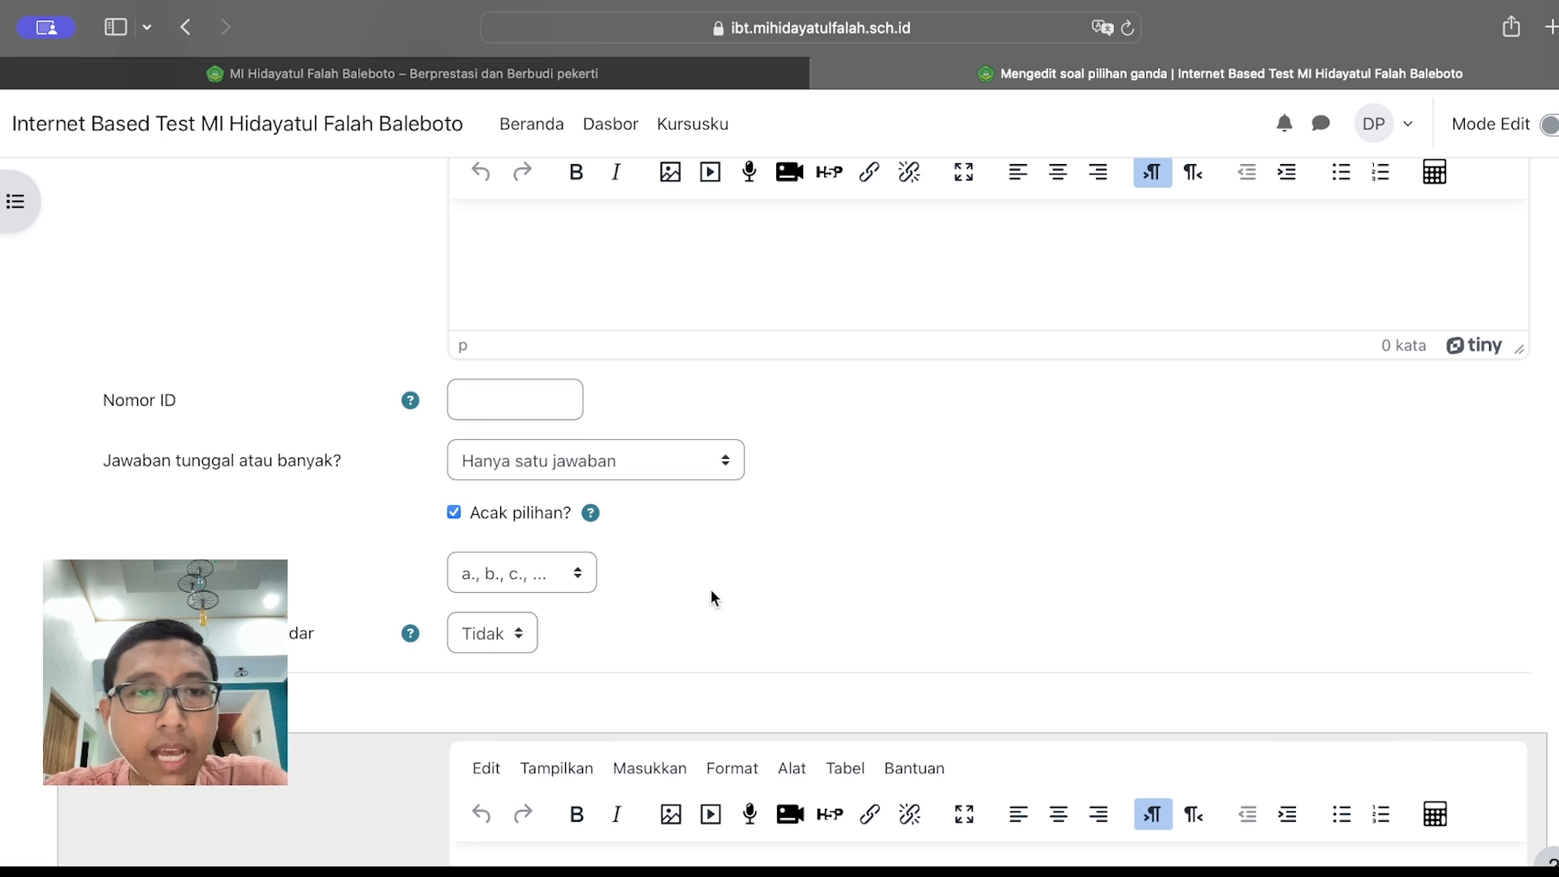
Set the choice numbering style of question 01 to "Tanpa nomor"
{"action": "left_click", "coordinate": [546, 581]}
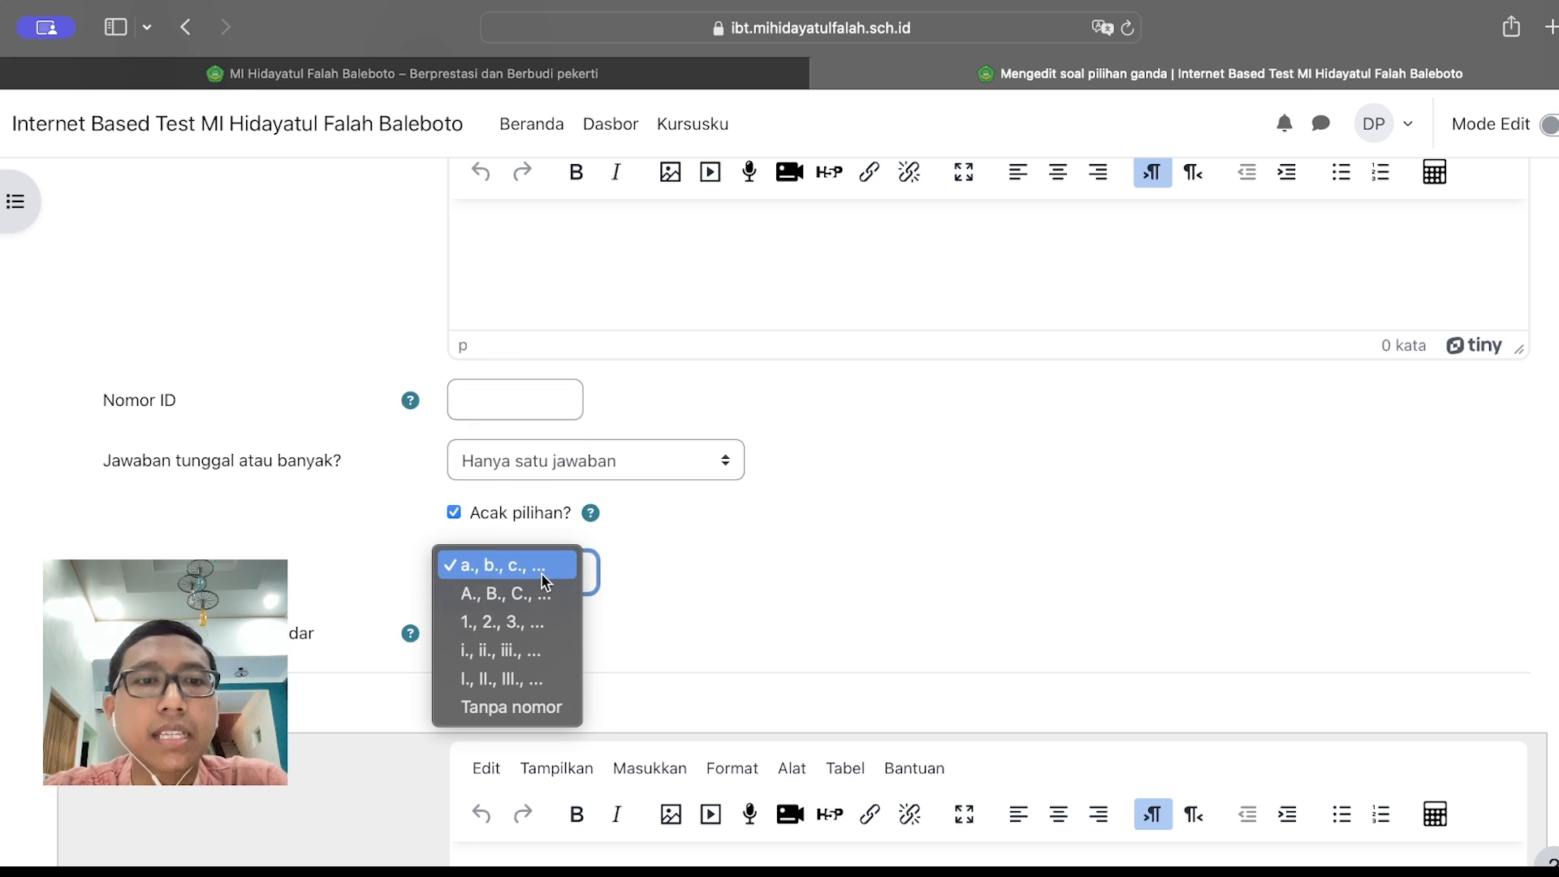
{"action": "left_click", "coordinate": [534, 705]}
Make the text of Pilihan 1 right-to-left, enter سَائقٌ as the answer and set its grade to 100%
{"action": "scroll", "coordinate": [341, 588], "scroll_direction": "down", "scroll_amount": 3}
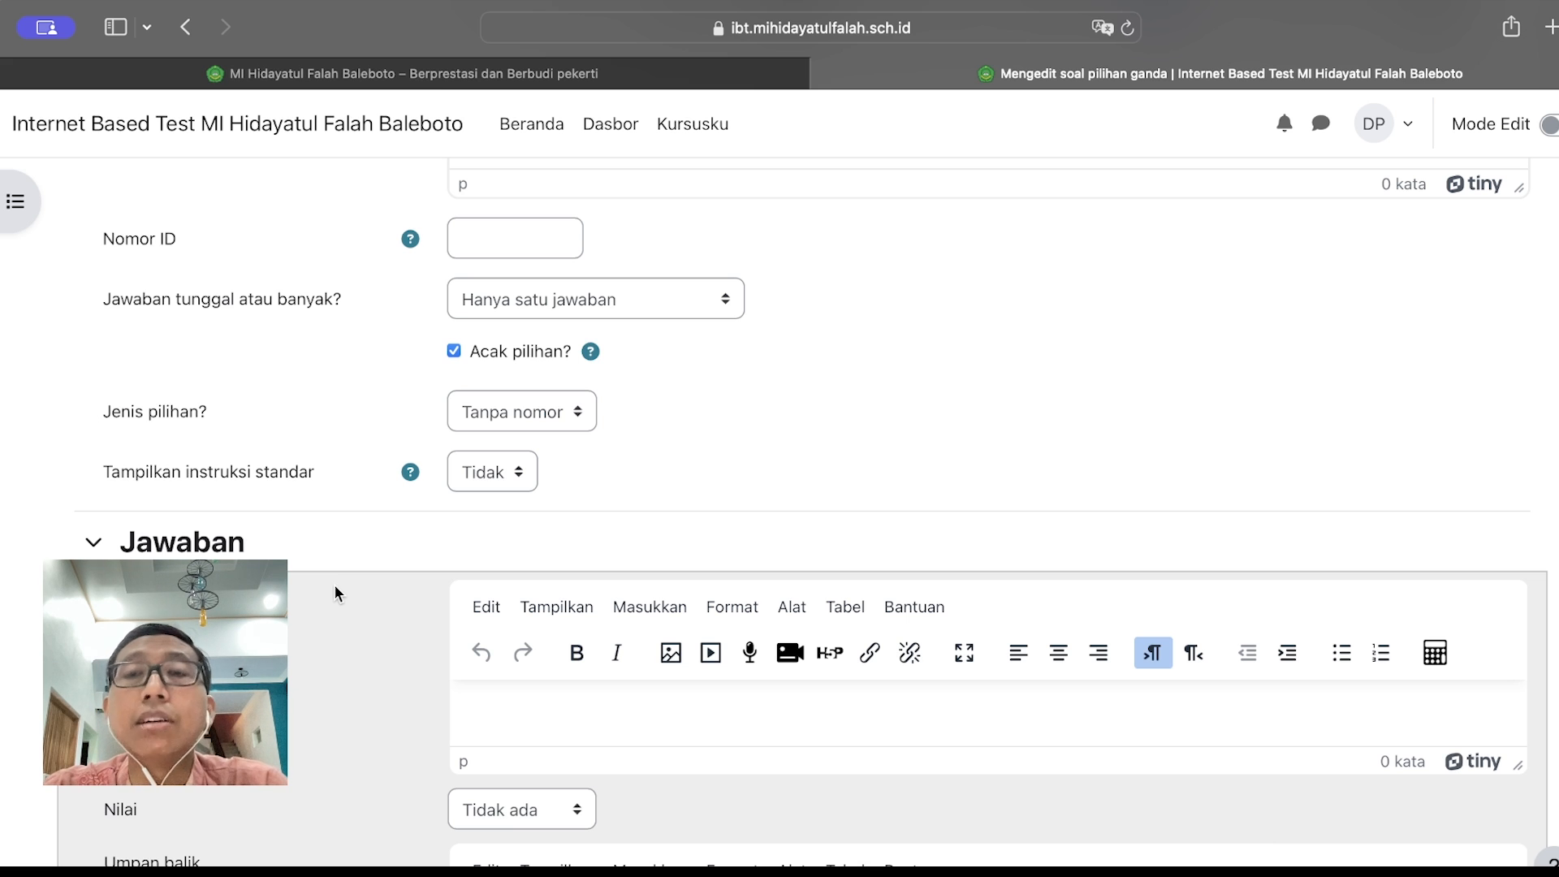
{"action": "scroll", "coordinate": [333, 583], "scroll_direction": "down", "scroll_amount": 5}
{"action": "left_click", "coordinate": [560, 383]}
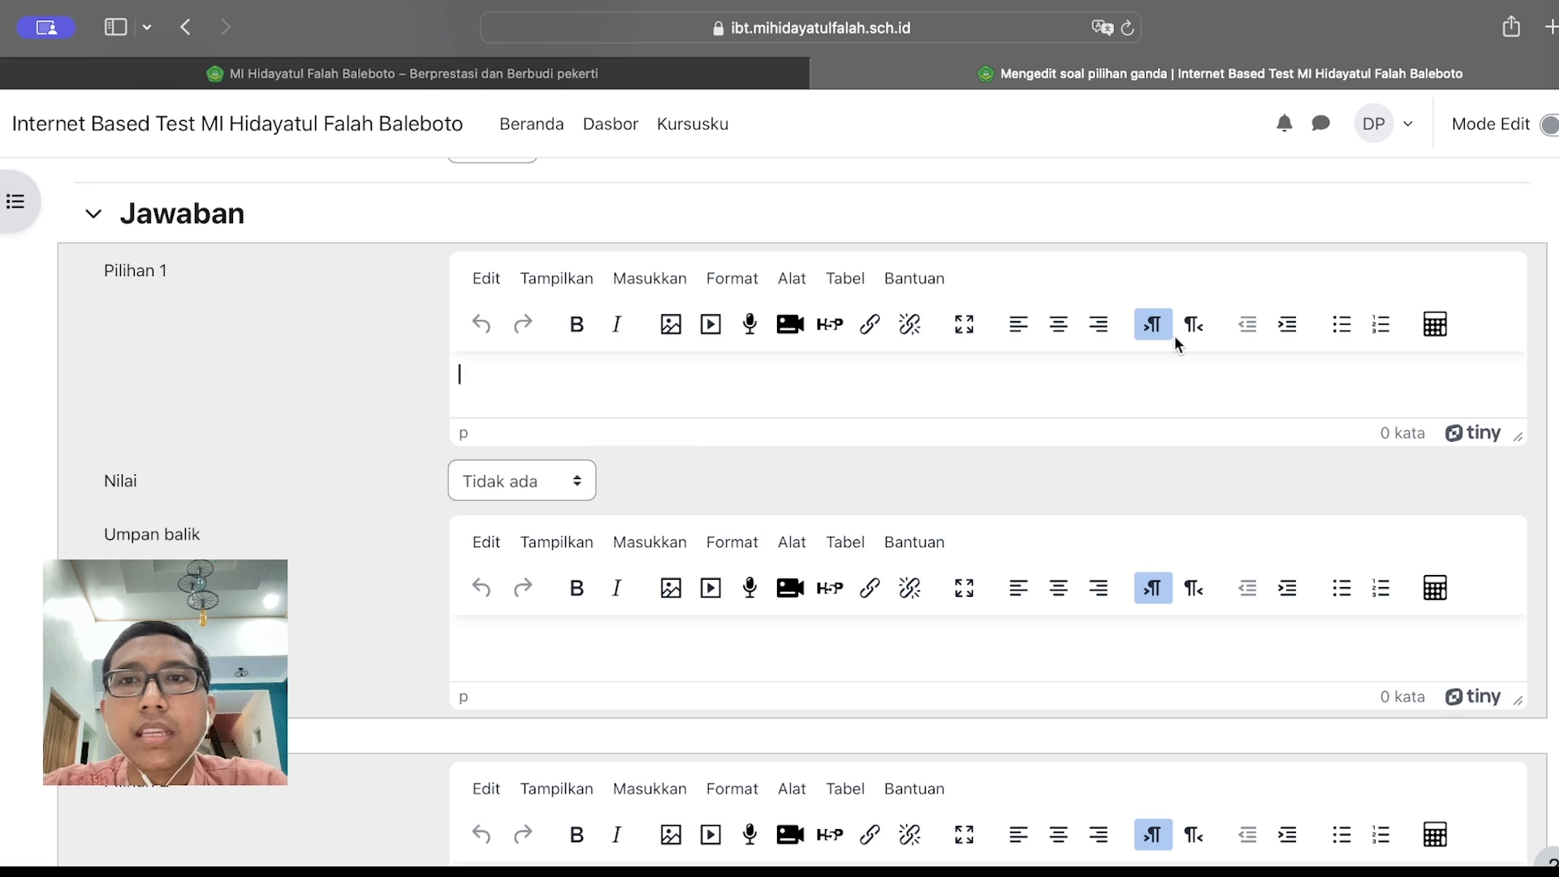
{"action": "left_click", "coordinate": [1196, 328]}
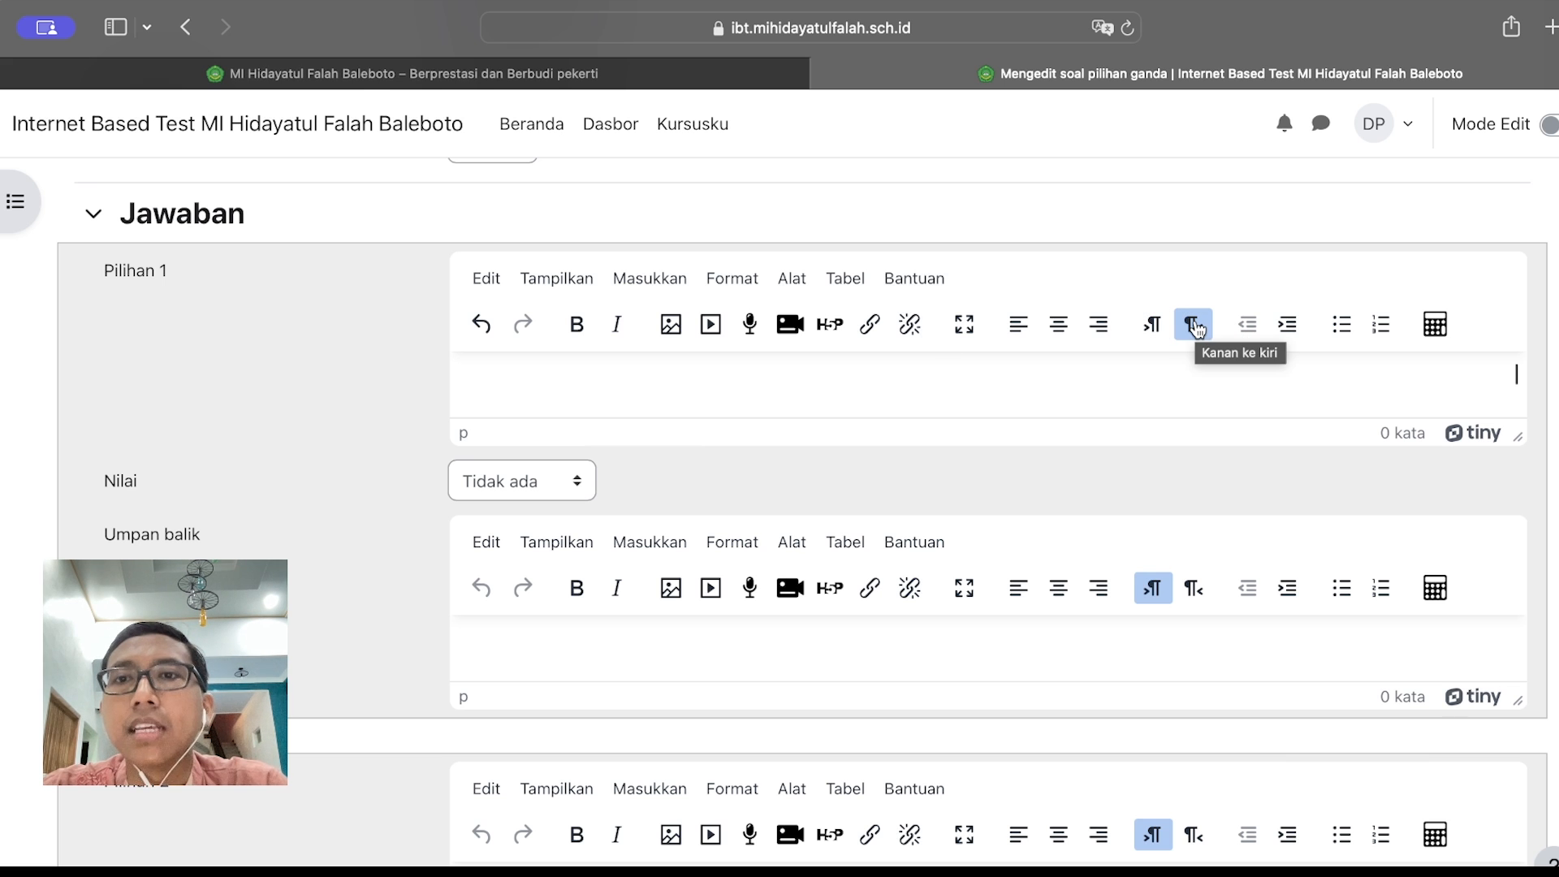
{"action": "left_click", "coordinate": [1194, 326]}
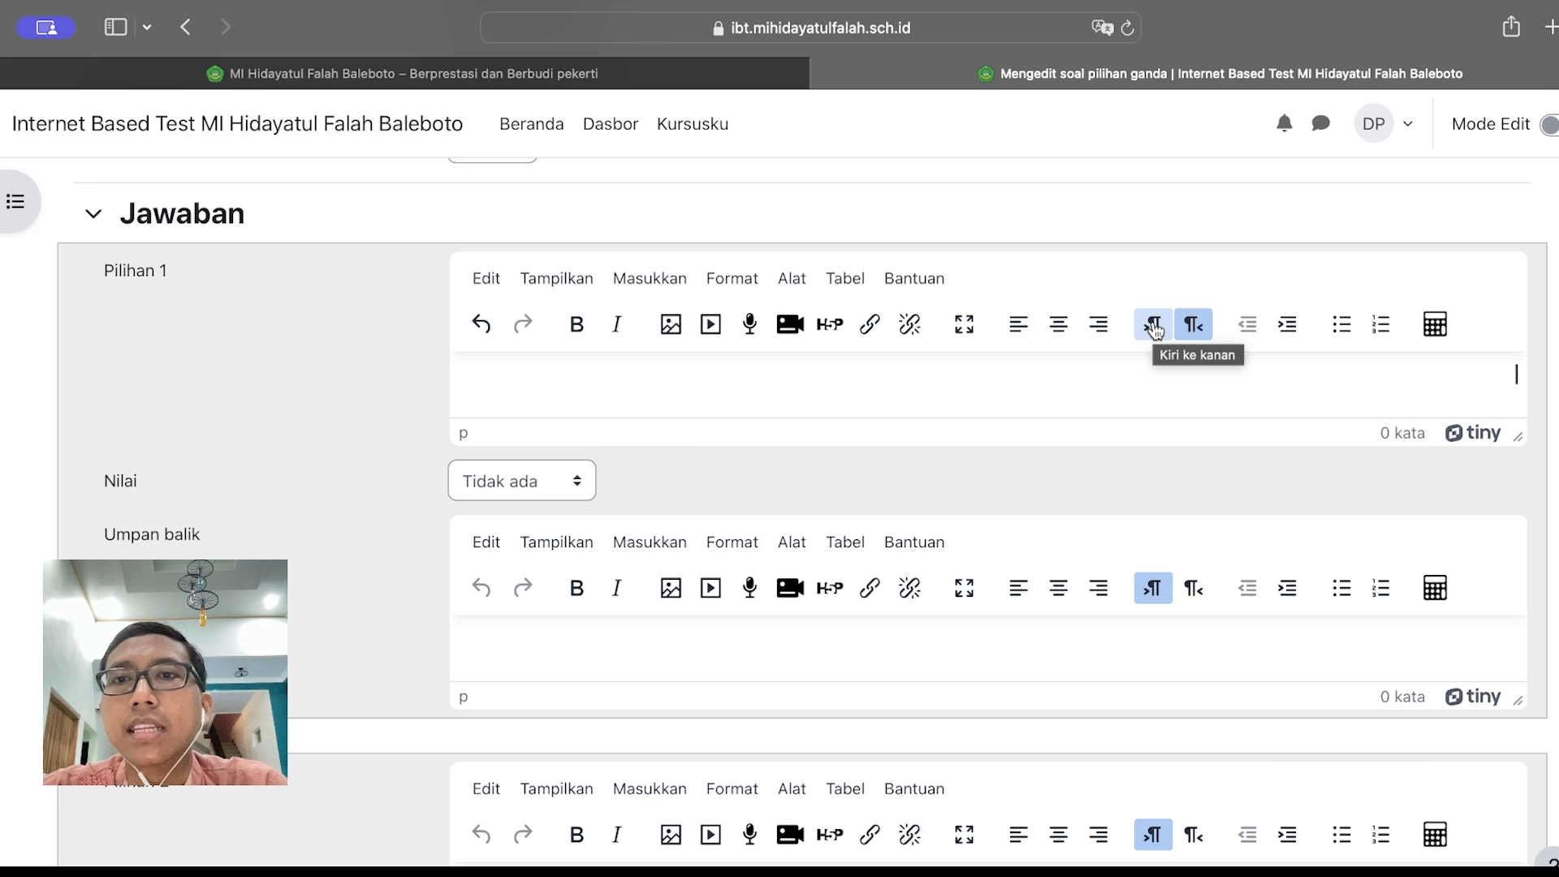
{"action": "left_click", "coordinate": [1204, 328]}
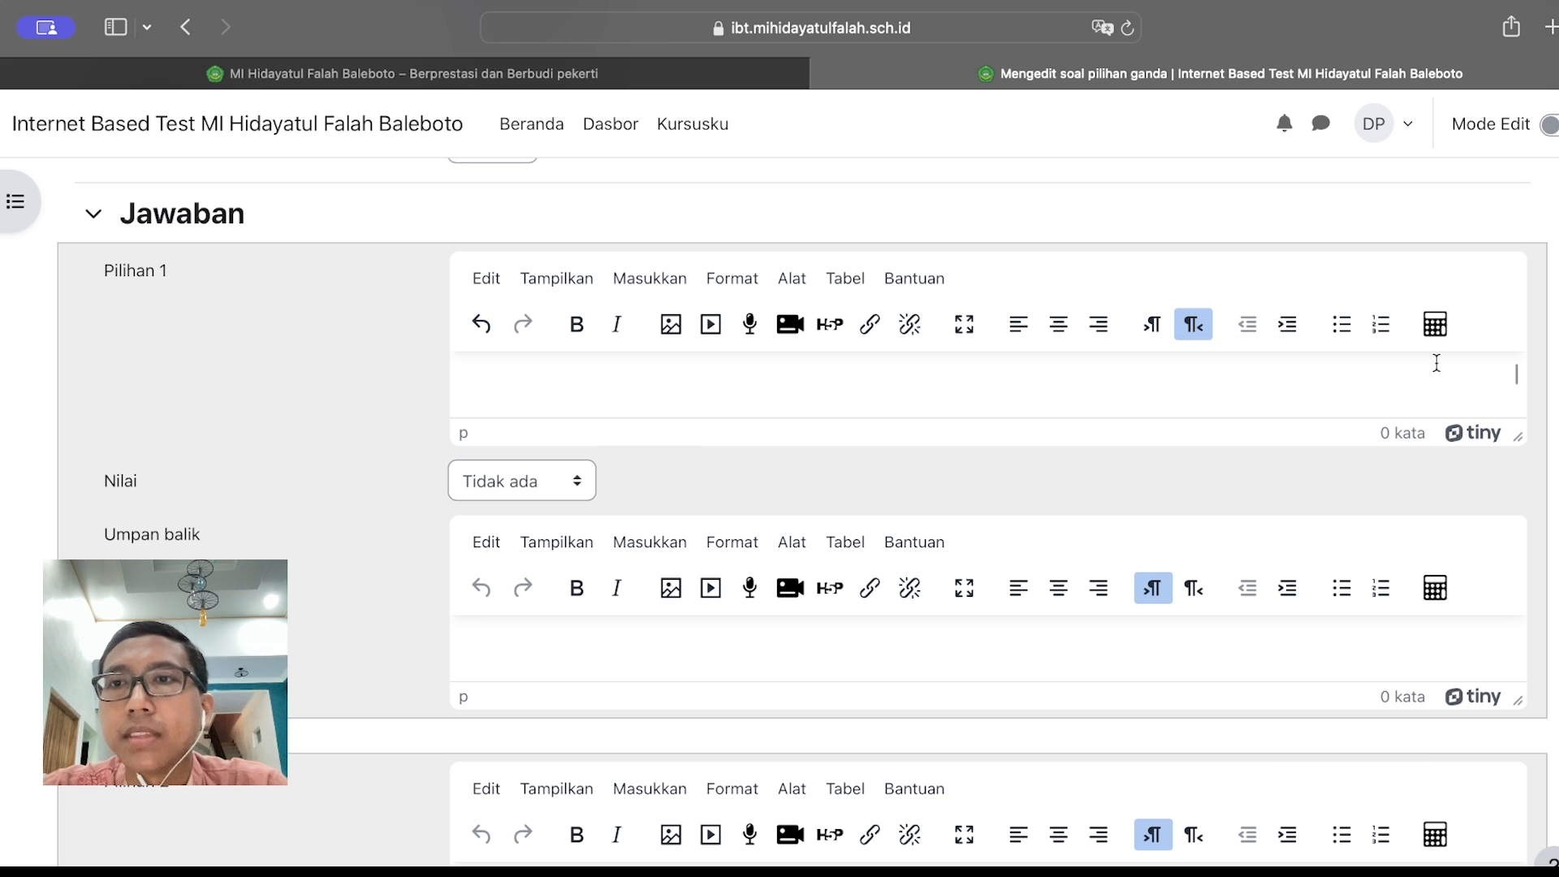
{"action": "key", "text": "ctrl+space"}
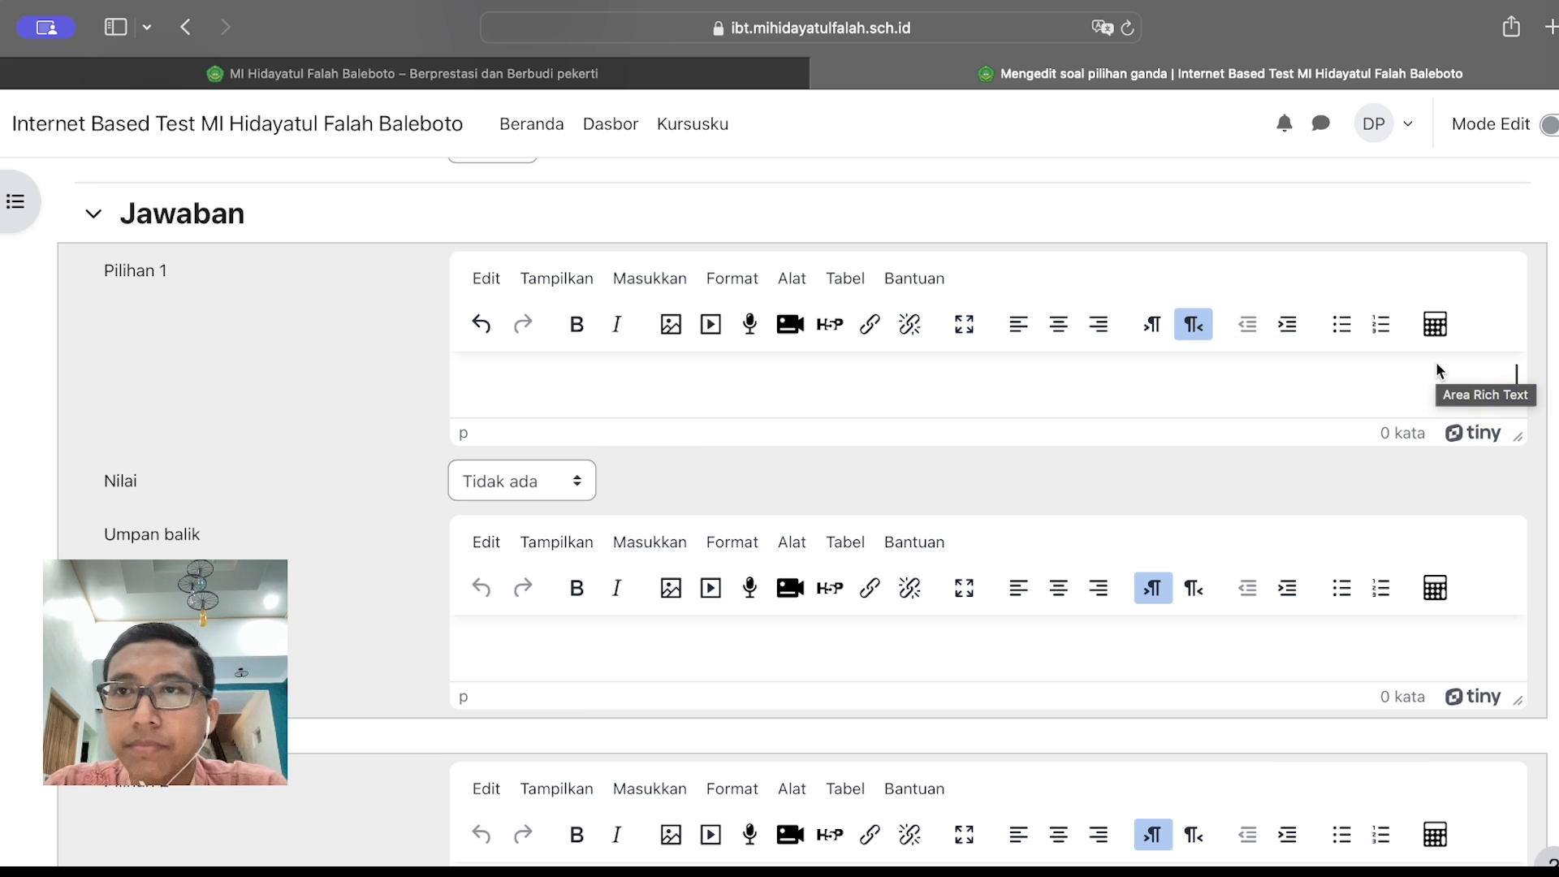
{"action": "type", "text": "سائق"}
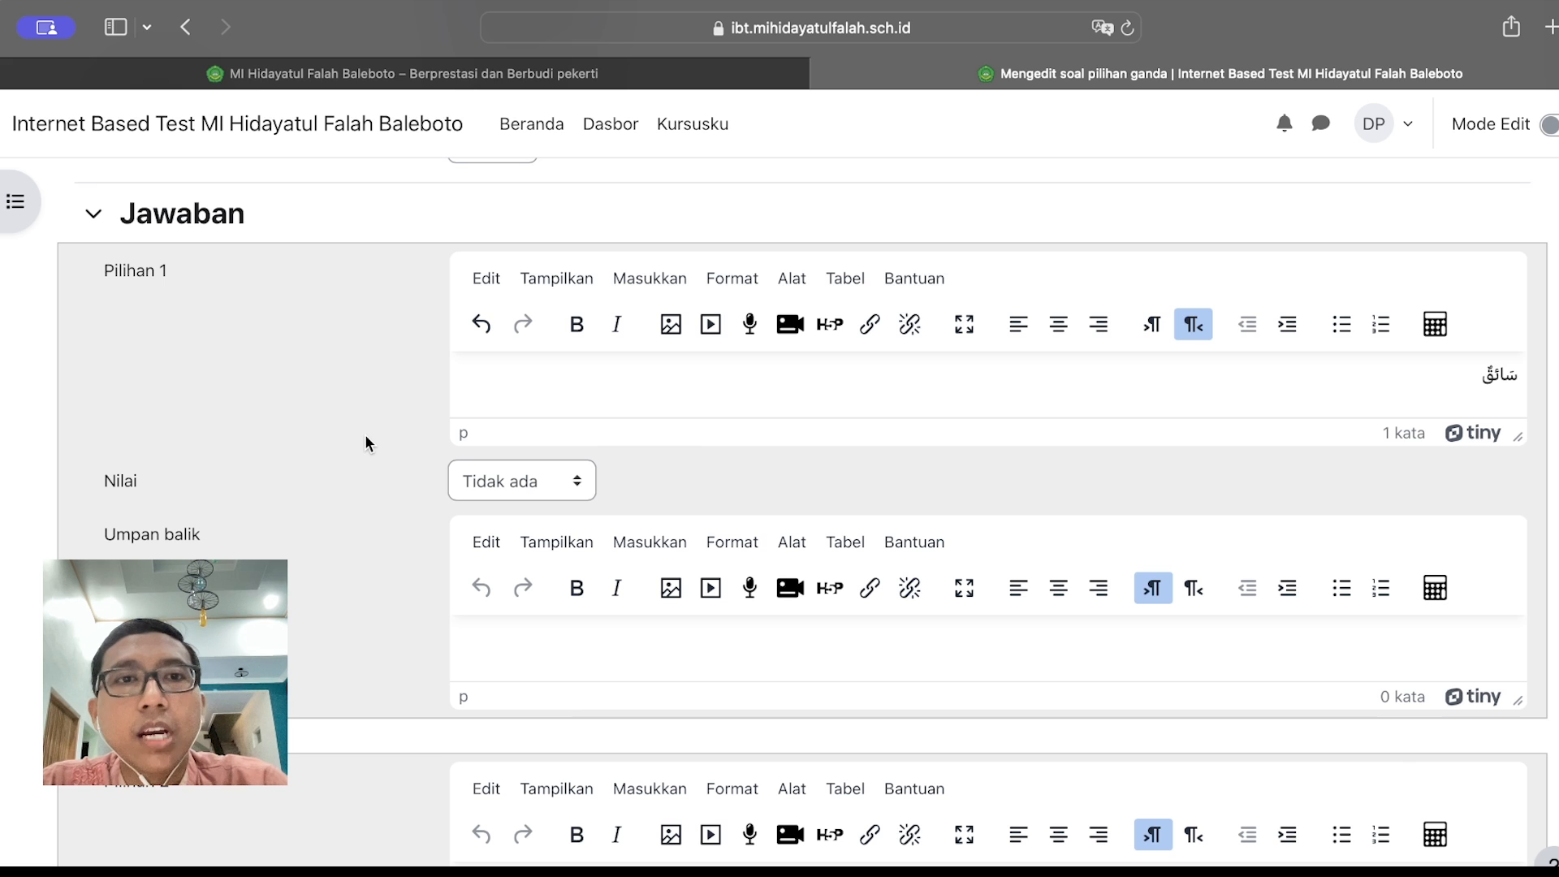
{"action": "left_click", "coordinate": [509, 482]}
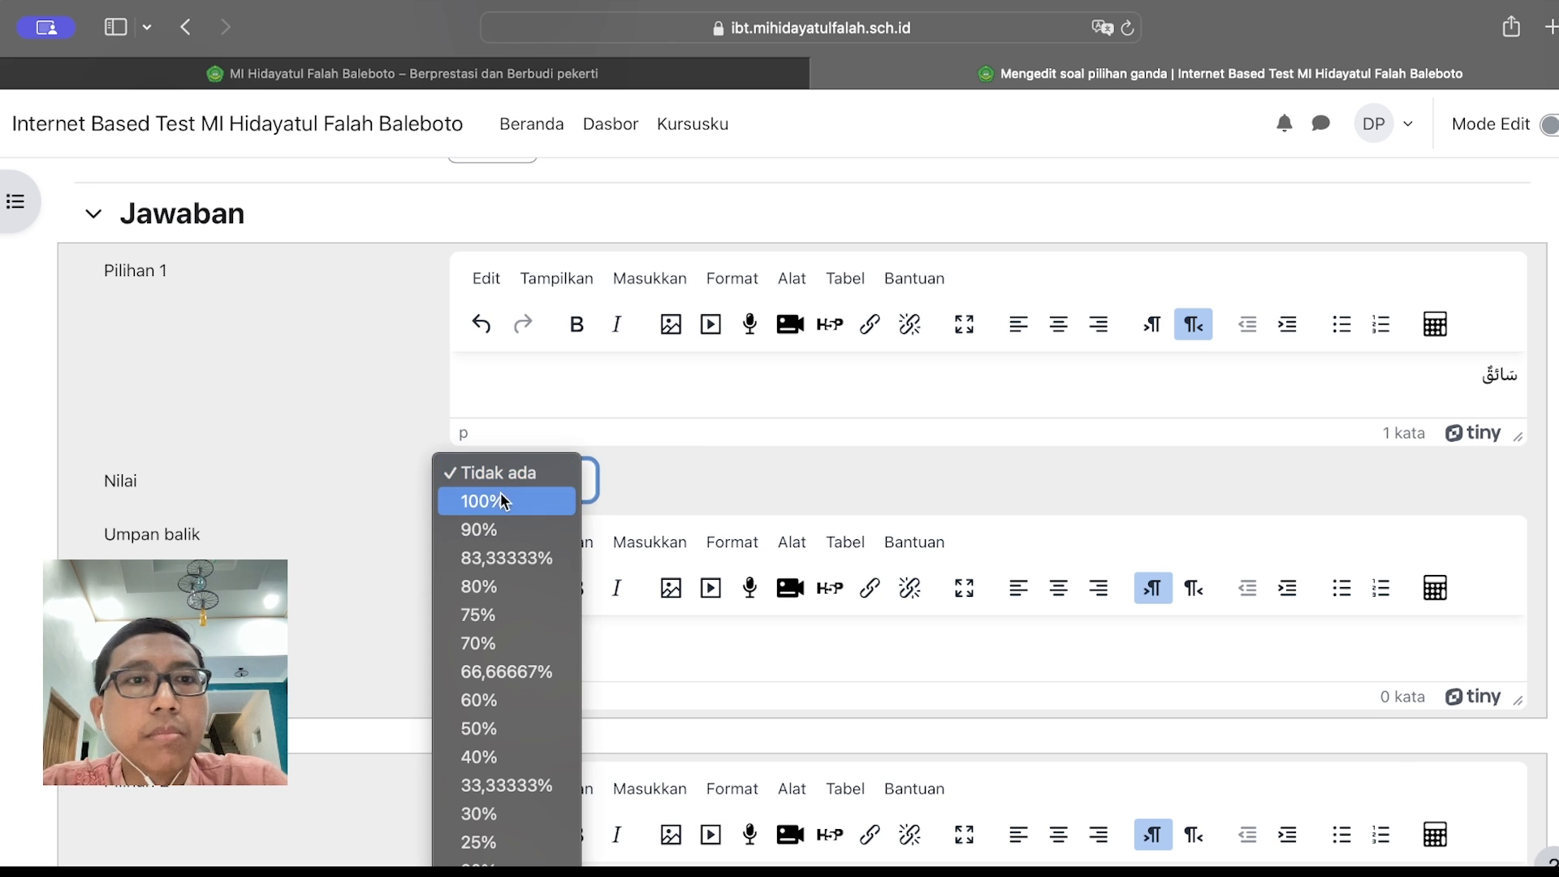
{"action": "left_click", "coordinate": [501, 510]}
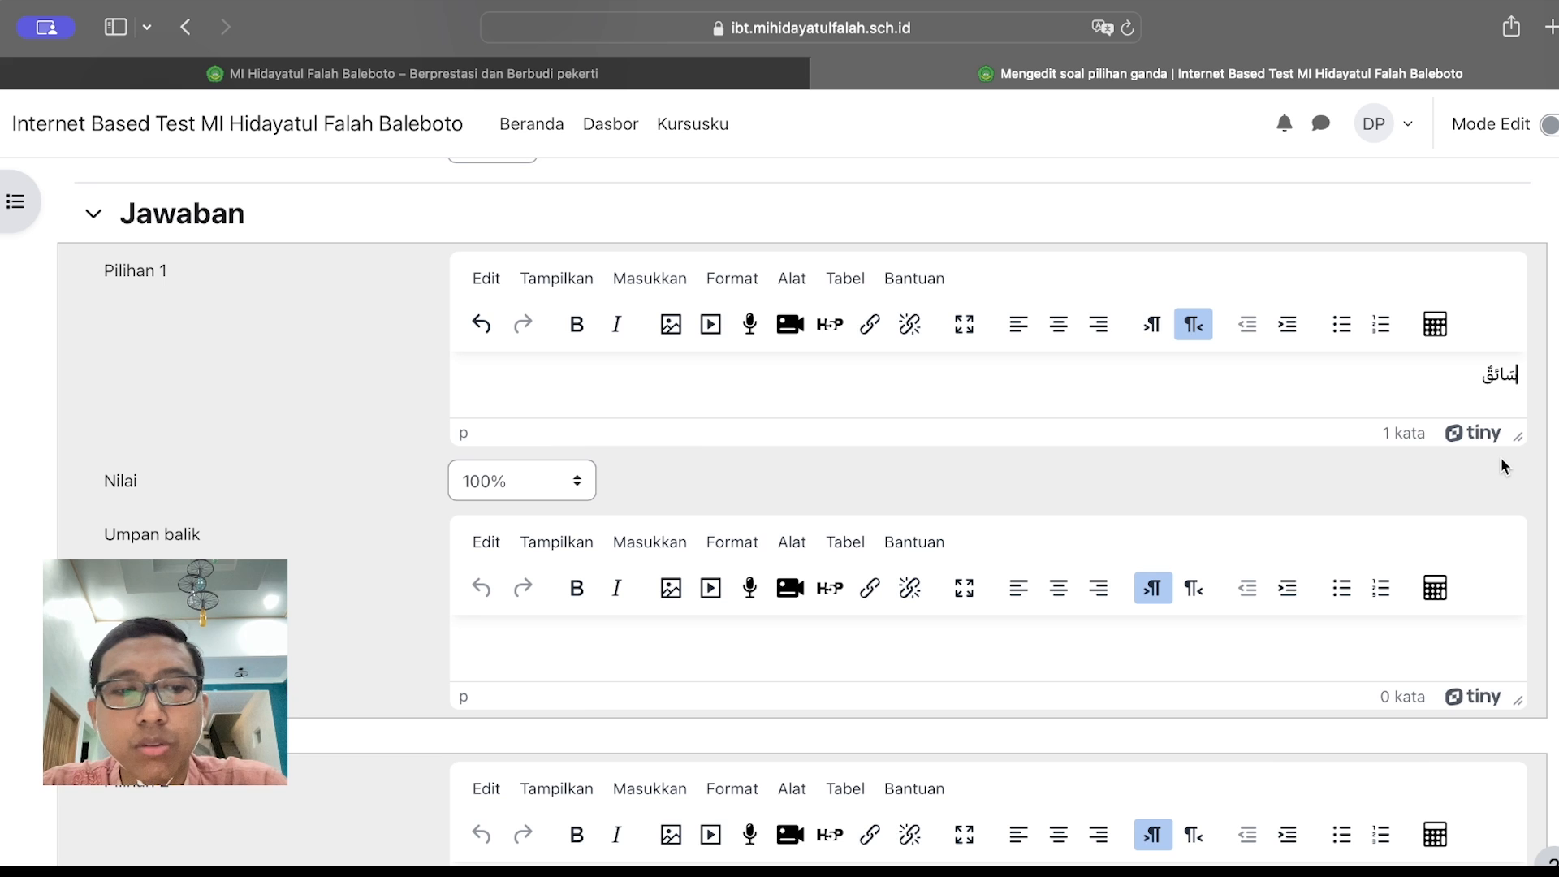
Try the Arabic letter prefixes أ, ب and ج with a dash before the Pilihan 1 answer, and remove the prefix
{"action": "type", "text": "أ - "}
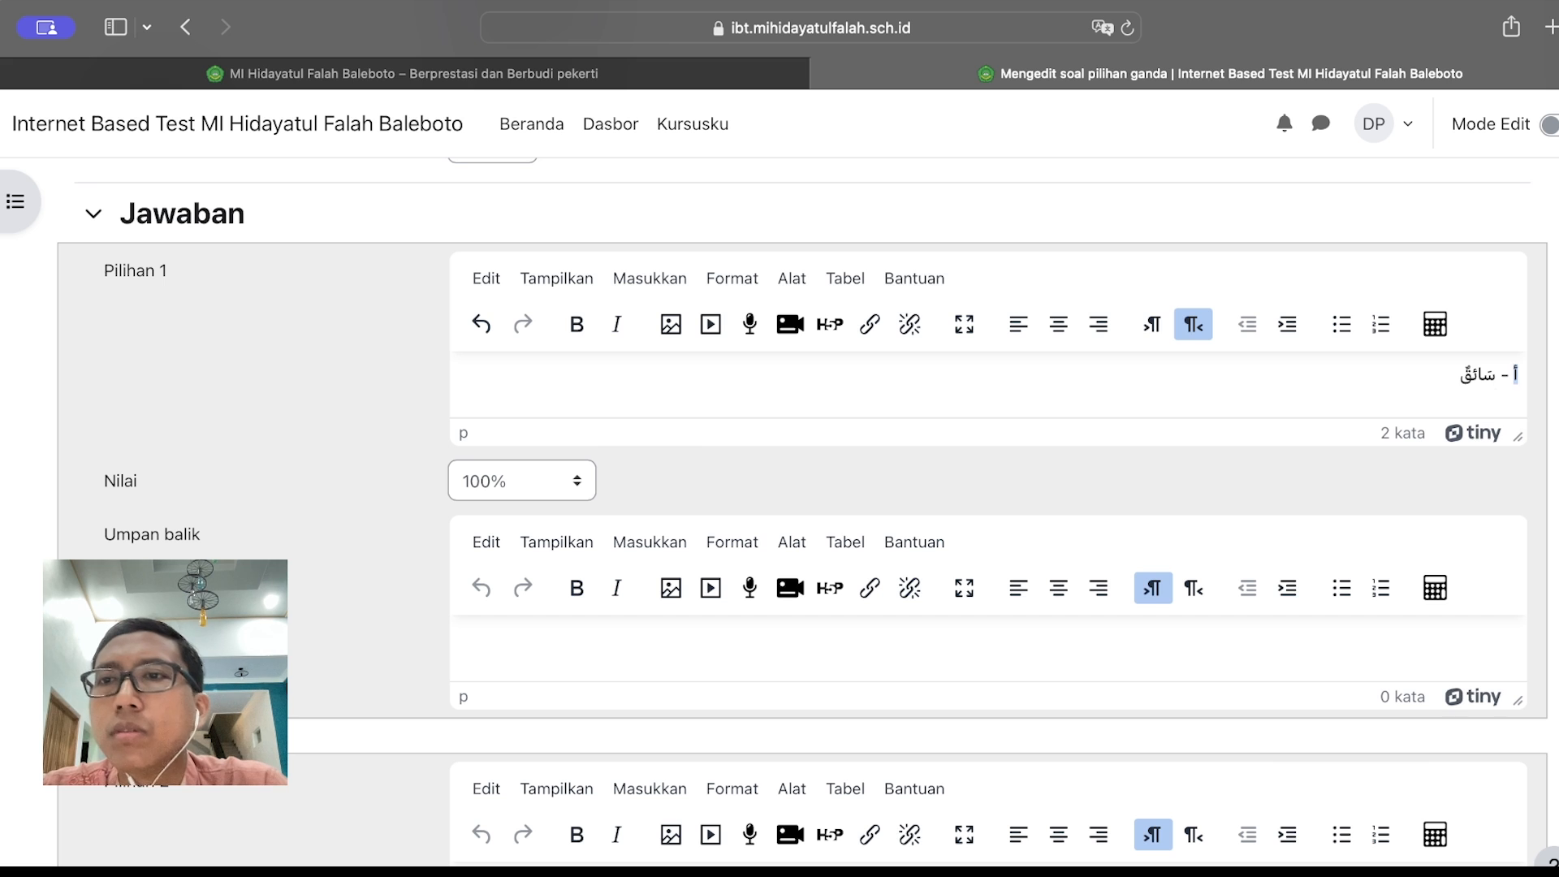
{"action": "type", "text": "ب"}
{"action": "key", "text": "Right"}
{"action": "key", "text": "shift+Left"}
{"action": "type", "text": "ج"}
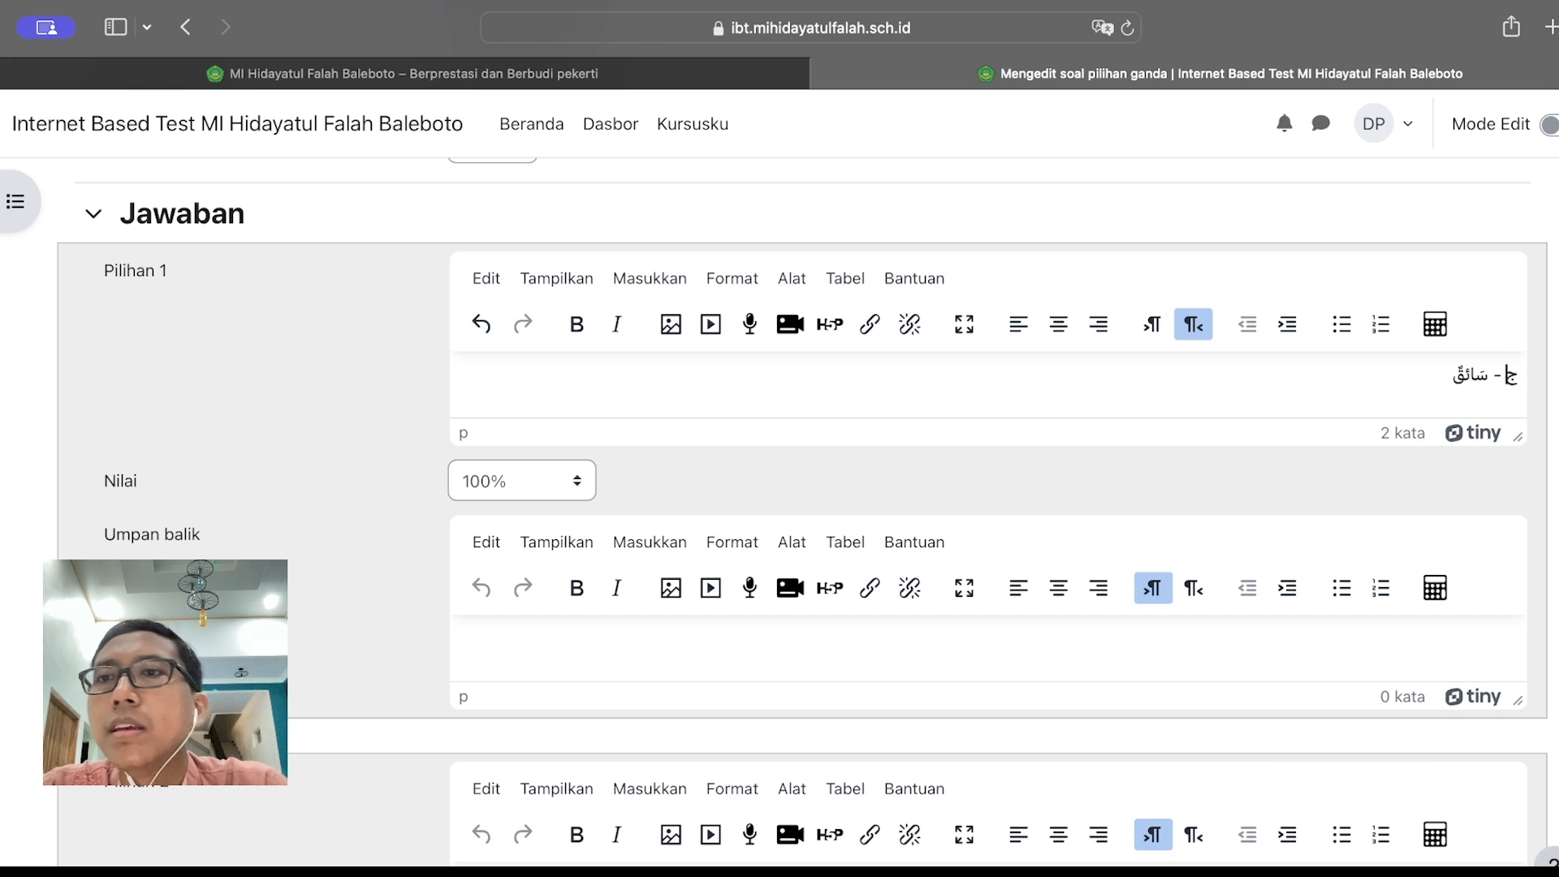
{"action": "key", "text": "Left"}
{"action": "key", "text": "Left"}
{"action": "key", "text": "Left"}
{"action": "key", "text": "shift+Left"}
{"action": "key", "text": "shift+Right"}
{"action": "key", "text": "shift+Right"}
{"action": "key", "text": "shift+Right"}
{"action": "key", "text": "shift+Right"}
{"action": "key", "text": "shift+Right"}
{"action": "key", "text": "BackSpace"}
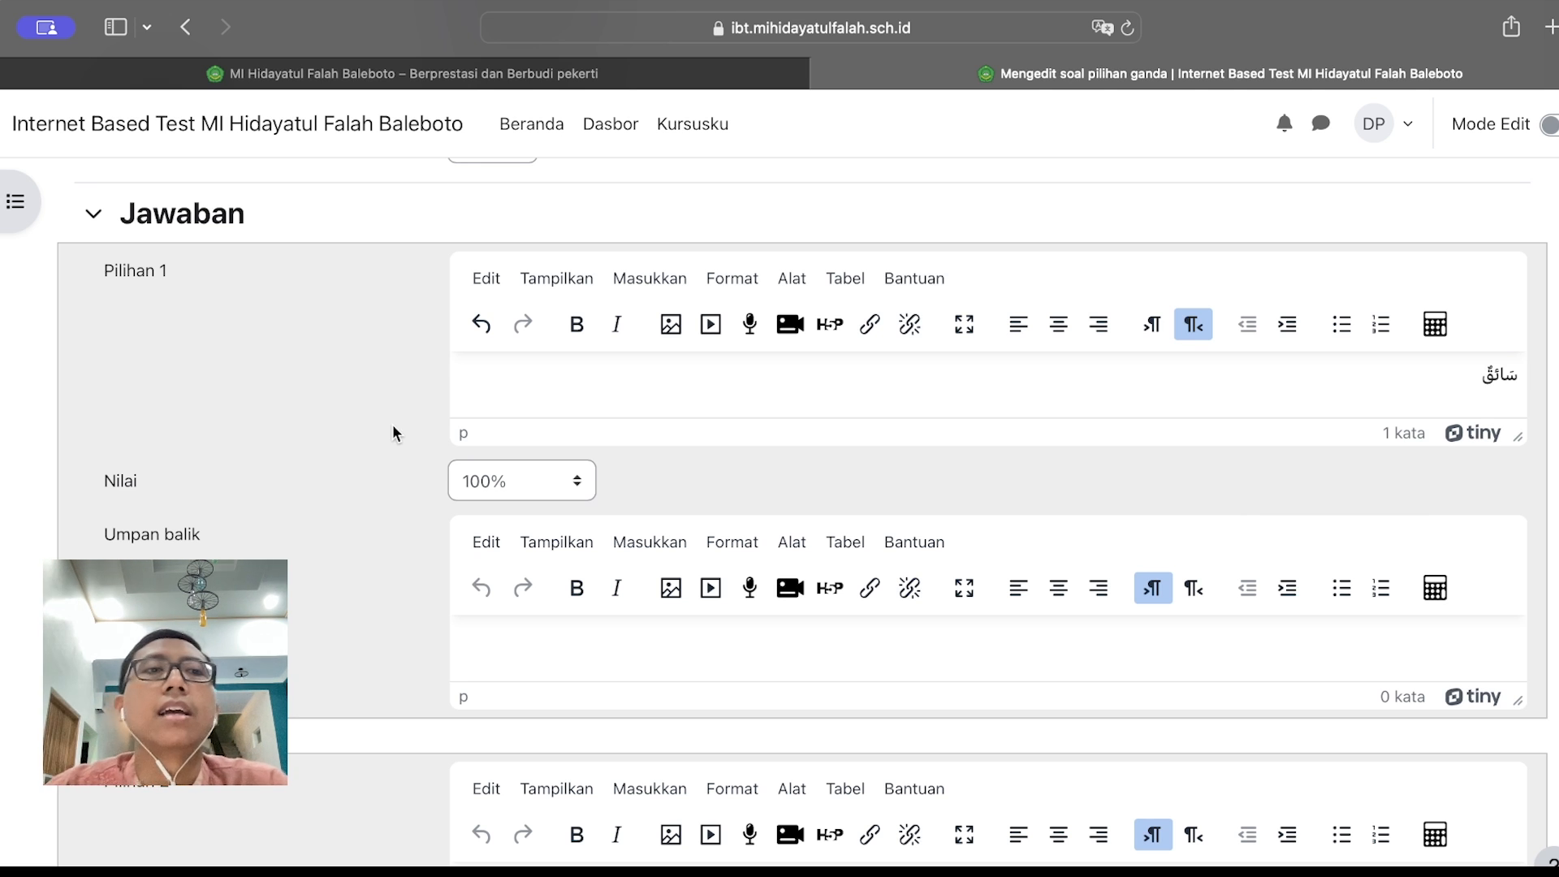
{"action": "scroll", "coordinate": [414, 621], "scroll_direction": "down", "scroll_amount": 1}
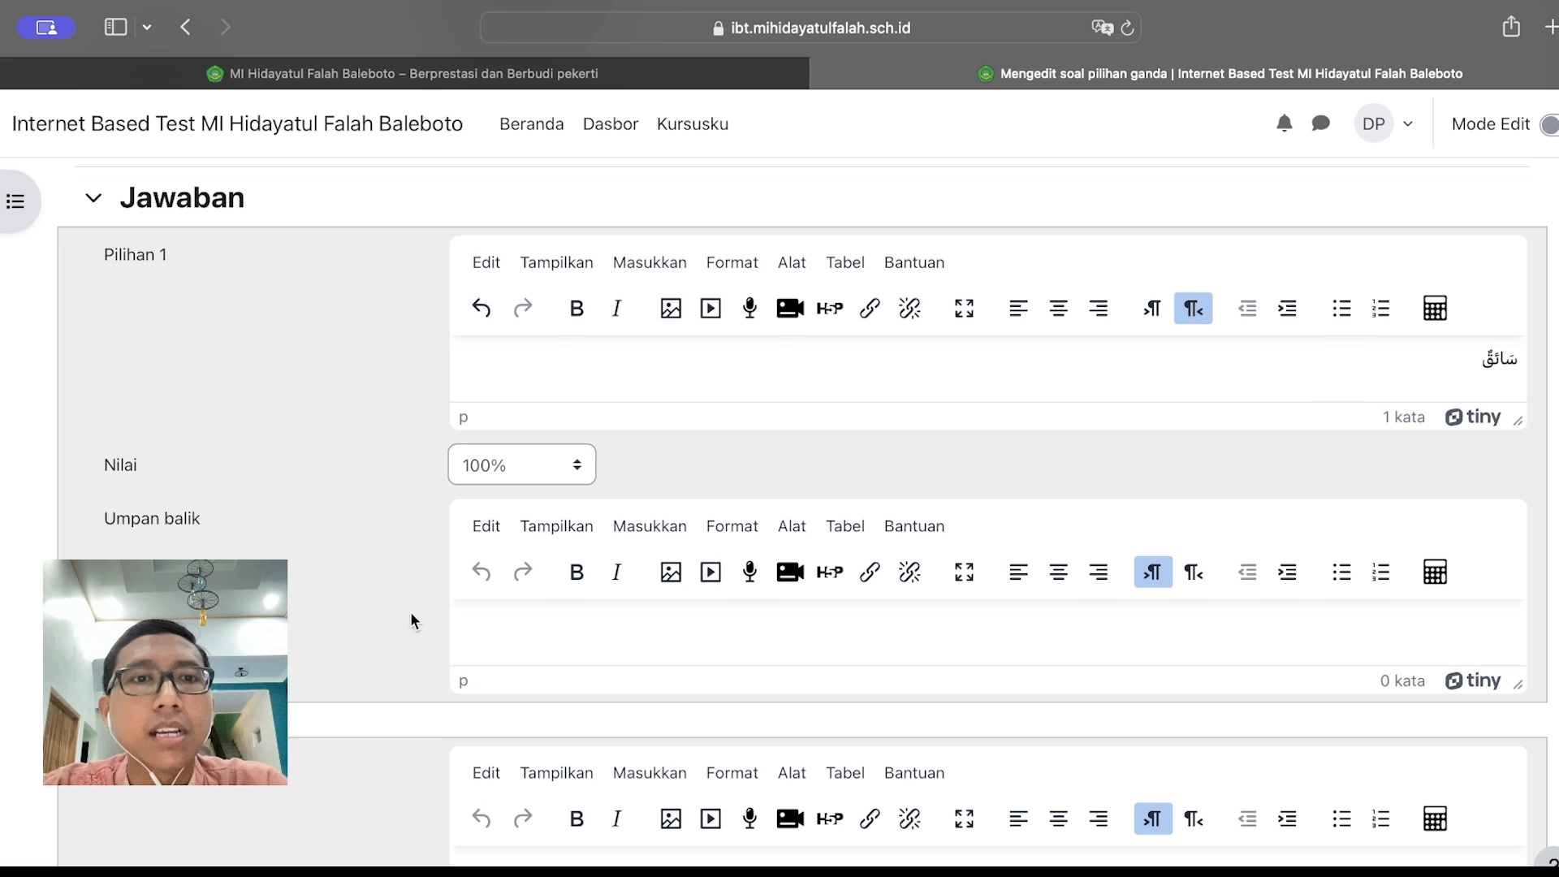
{"action": "left_click", "coordinate": [549, 626]}
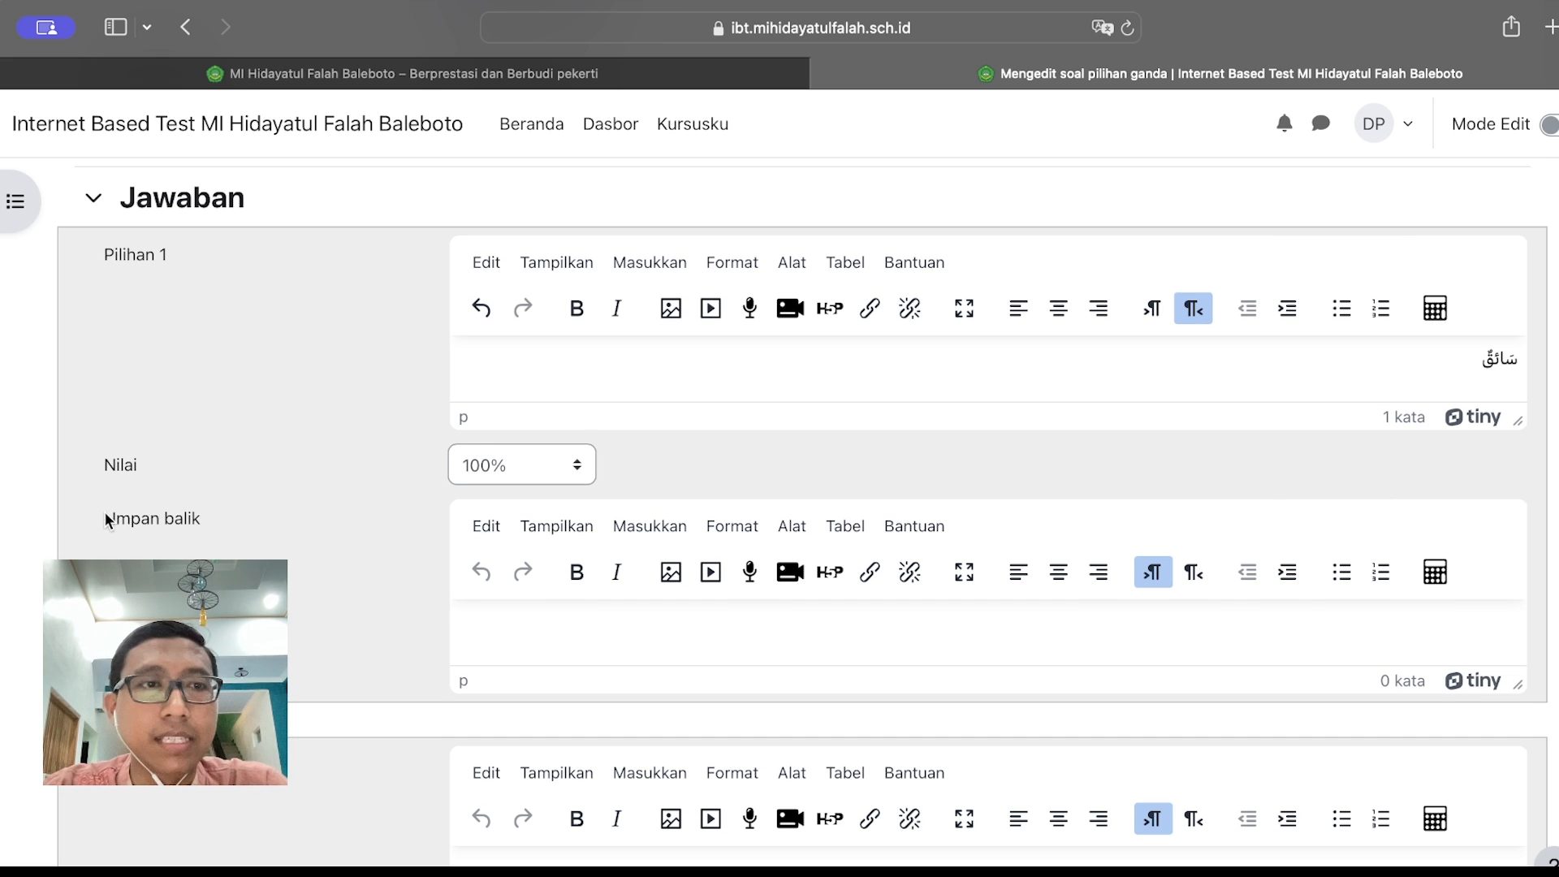
{"action": "left_click_drag", "start_coordinate": [106, 519], "coordinate": [204, 516]}
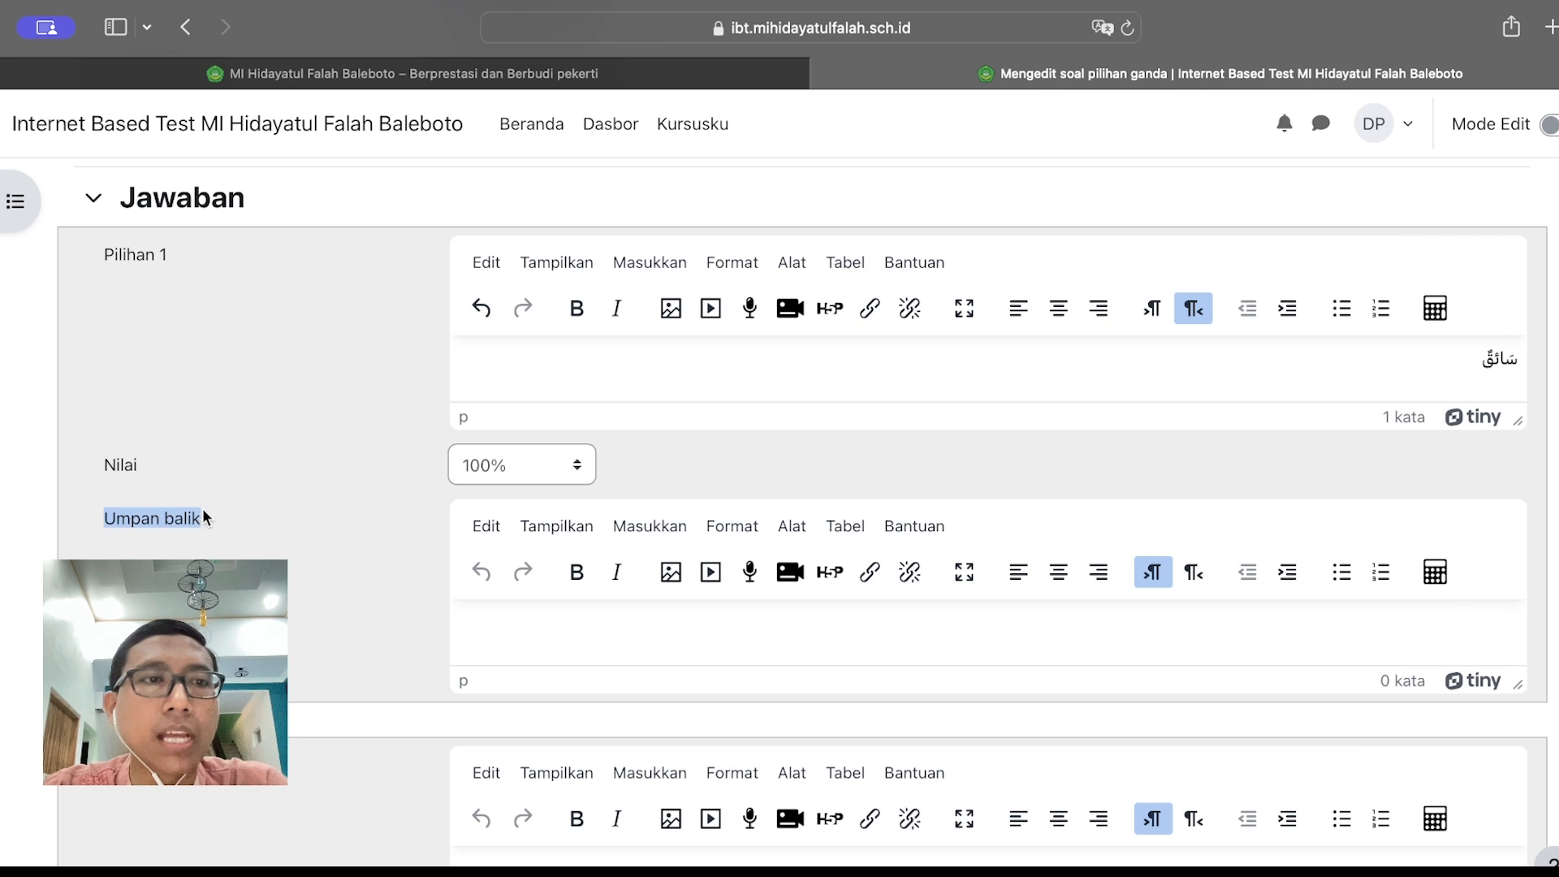
Make the text of Pilihan 2 right-to-left and enter طَبِيْبٌ with its vowel marks, keeping its grade at "Tidak ada"
{"action": "scroll", "coordinate": [334, 495], "scroll_direction": "down", "scroll_amount": 5}
{"action": "left_click", "coordinate": [605, 504]}
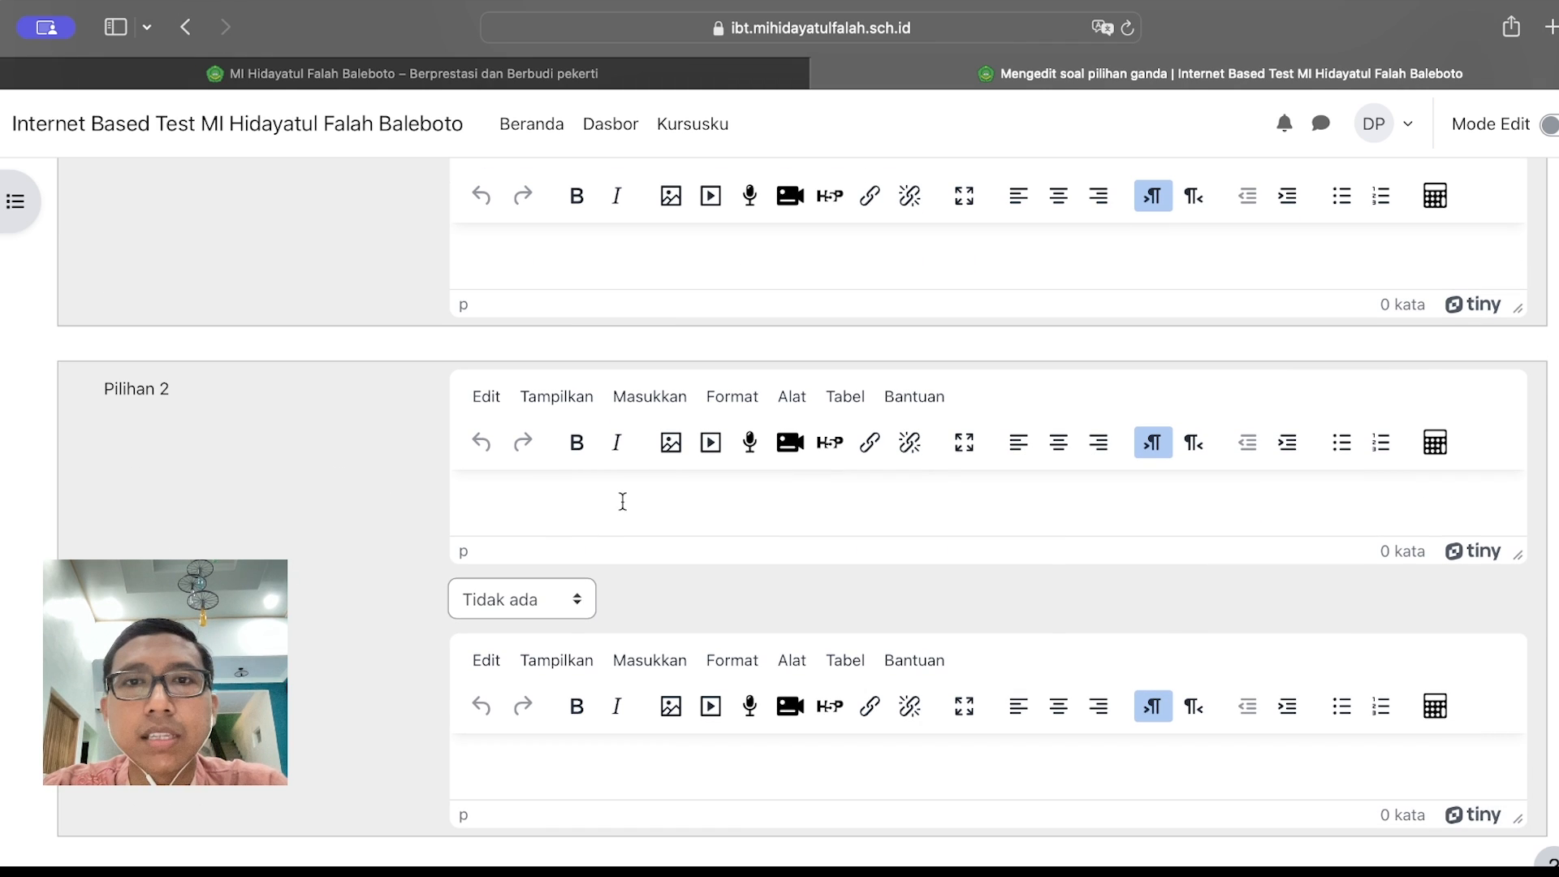
{"action": "left_click", "coordinate": [1194, 445]}
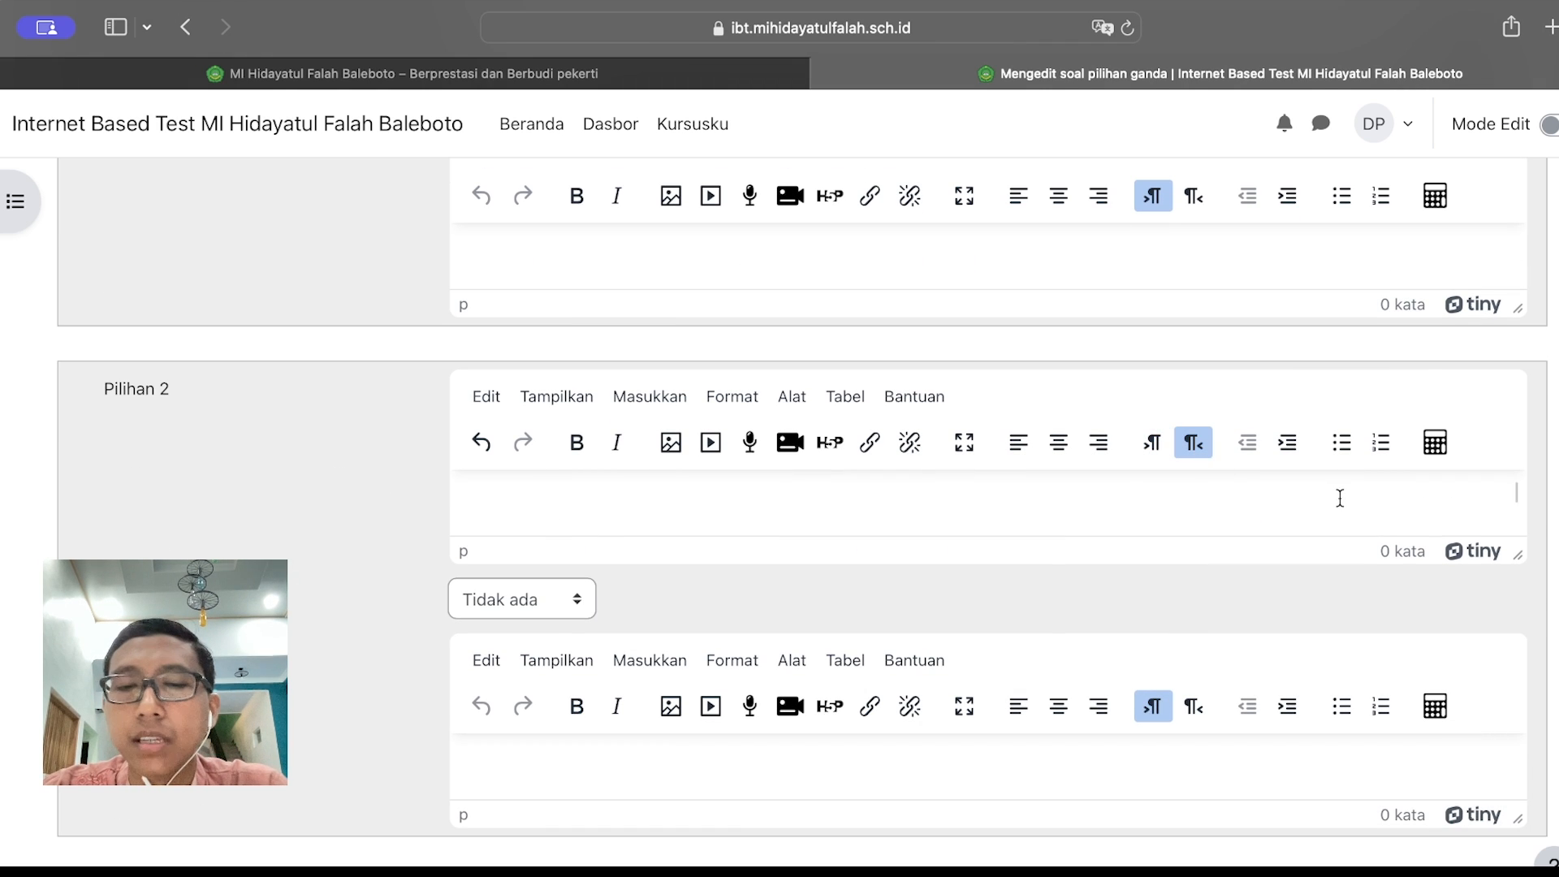
{"action": "type", "text": "طبيب"}
{"action": "key", "text": "Right"}
{"action": "key", "text": "Right"}
{"action": "type", "text": "َ"}
{"action": "key", "text": "Left"}
{"action": "type", "text": "ِ"}
{"action": "key", "text": "Left"}
{"action": "type", "text": "ْ"}
{"action": "key", "text": "Left"}
{"action": "type", "text": "ٌ"}
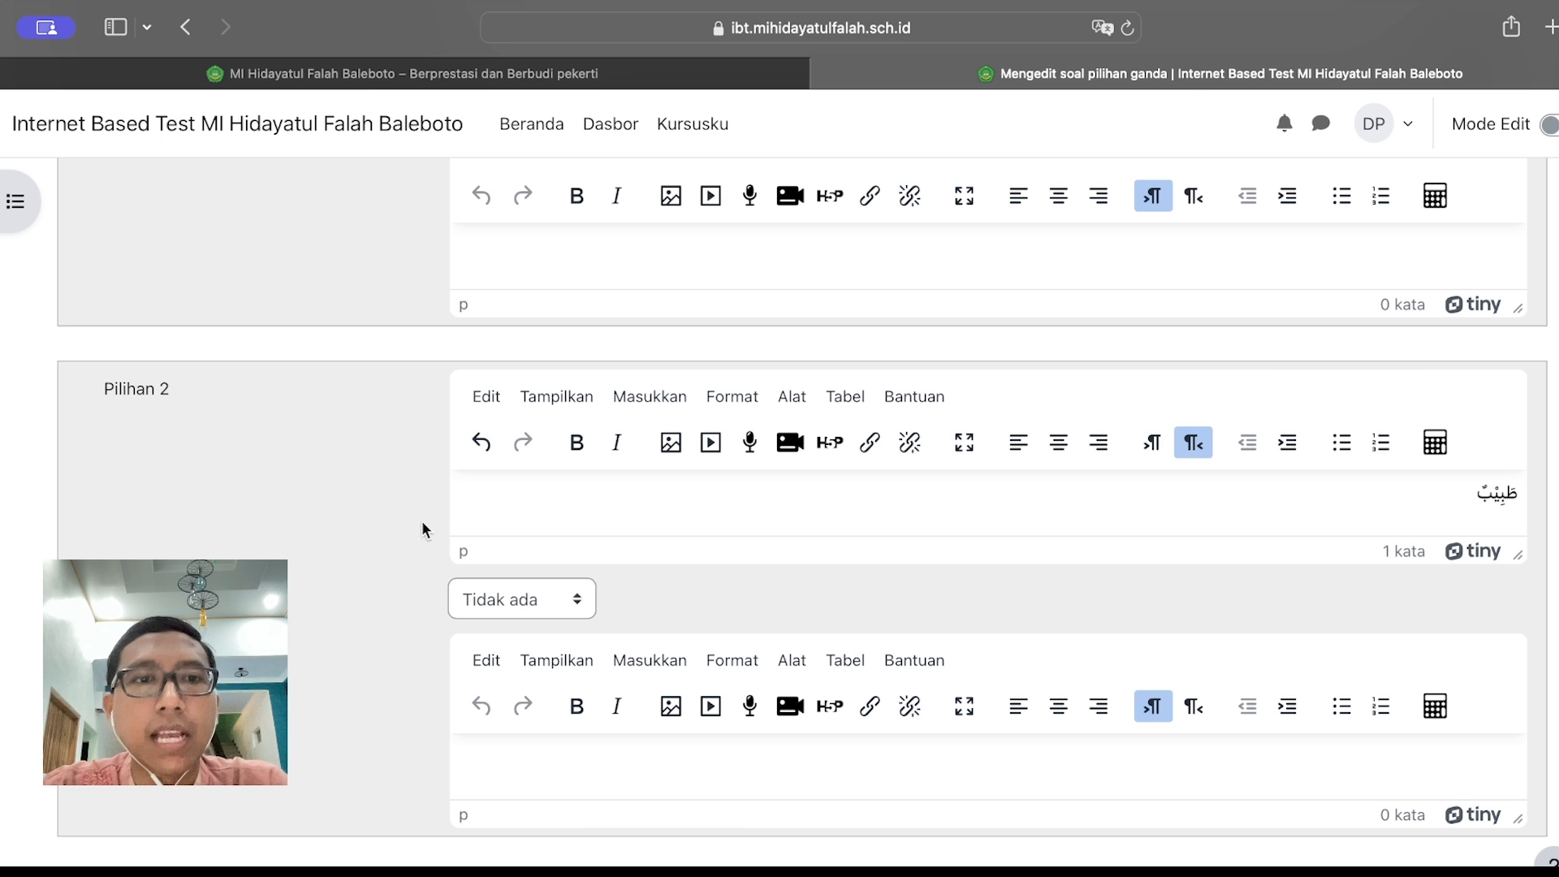
{"action": "left_click", "coordinate": [459, 615]}
{"action": "left_click", "coordinate": [503, 597]}
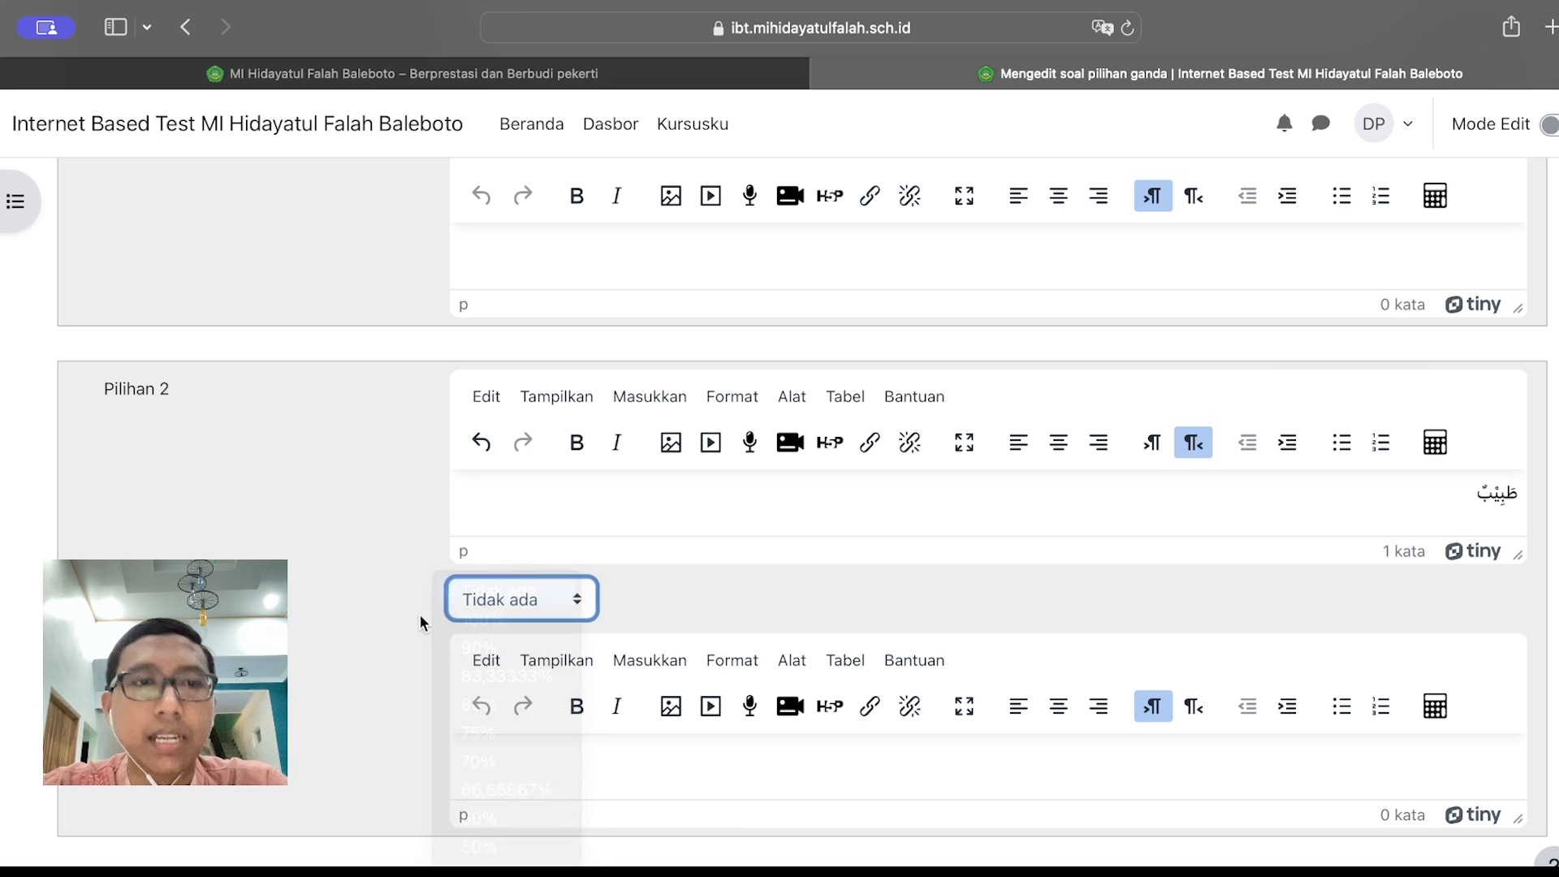
Make the text of Pilihan 3 right-to-left and enter مُدَرِّسٌ with its vowel marks as the answer
{"action": "scroll", "coordinate": [324, 612], "scroll_direction": "down", "scroll_amount": 6}
{"action": "left_click", "coordinate": [732, 535]}
{"action": "left_click", "coordinate": [1193, 475]}
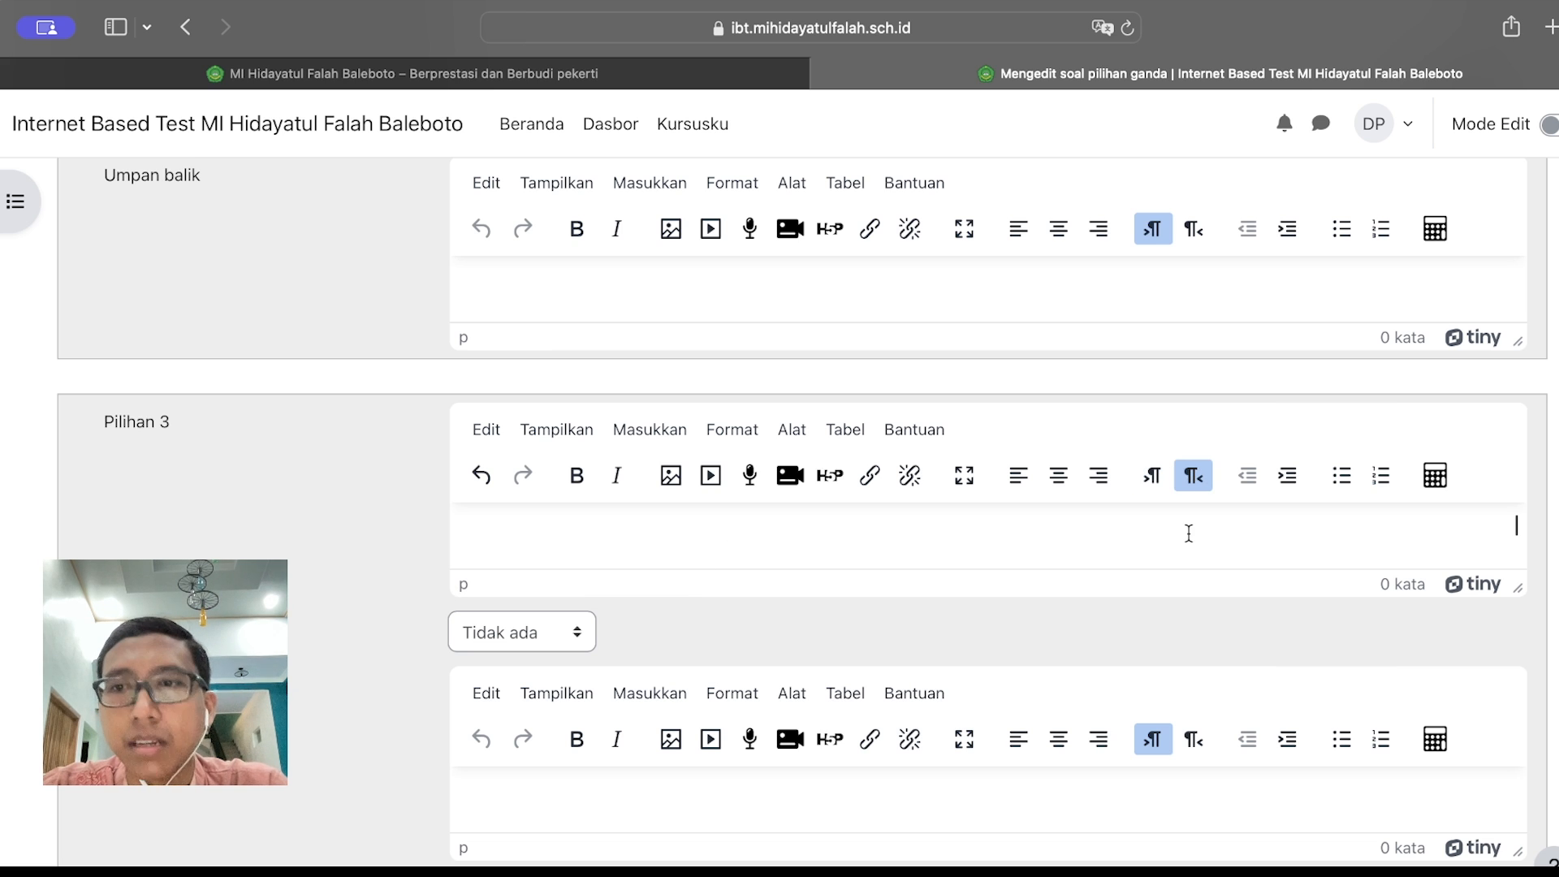
{"action": "type", "text": "مدرس"}
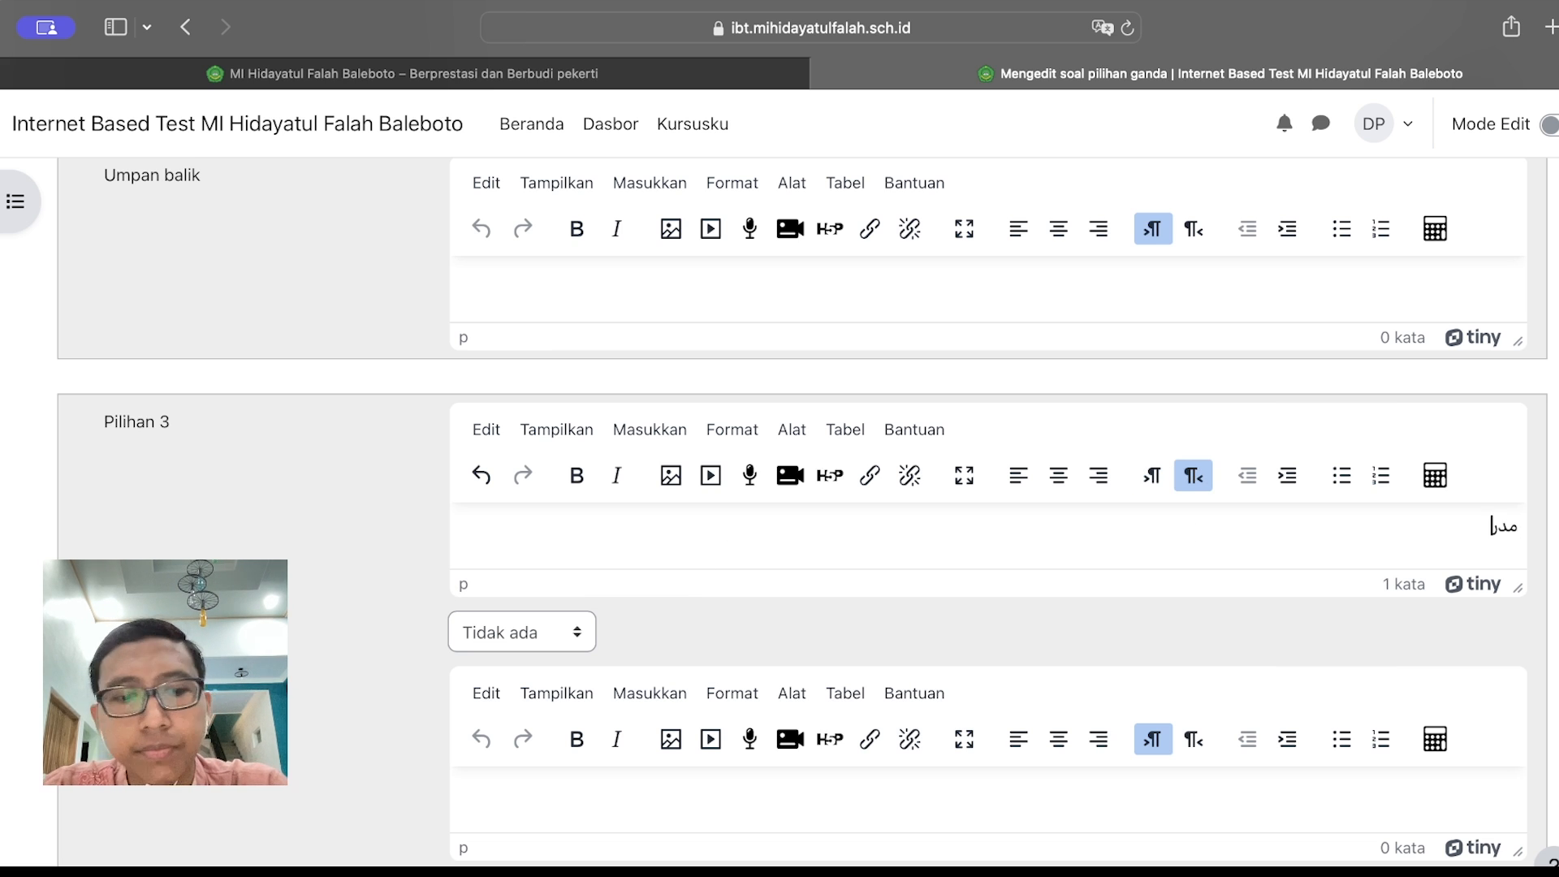
{"action": "type", "text": "ُ"}
{"action": "key", "text": "Left"}
{"action": "type", "text": "َ"}
{"action": "key", "text": "Left"}
{"action": "type", "text": "ِّ"}
{"action": "key", "text": "Left"}
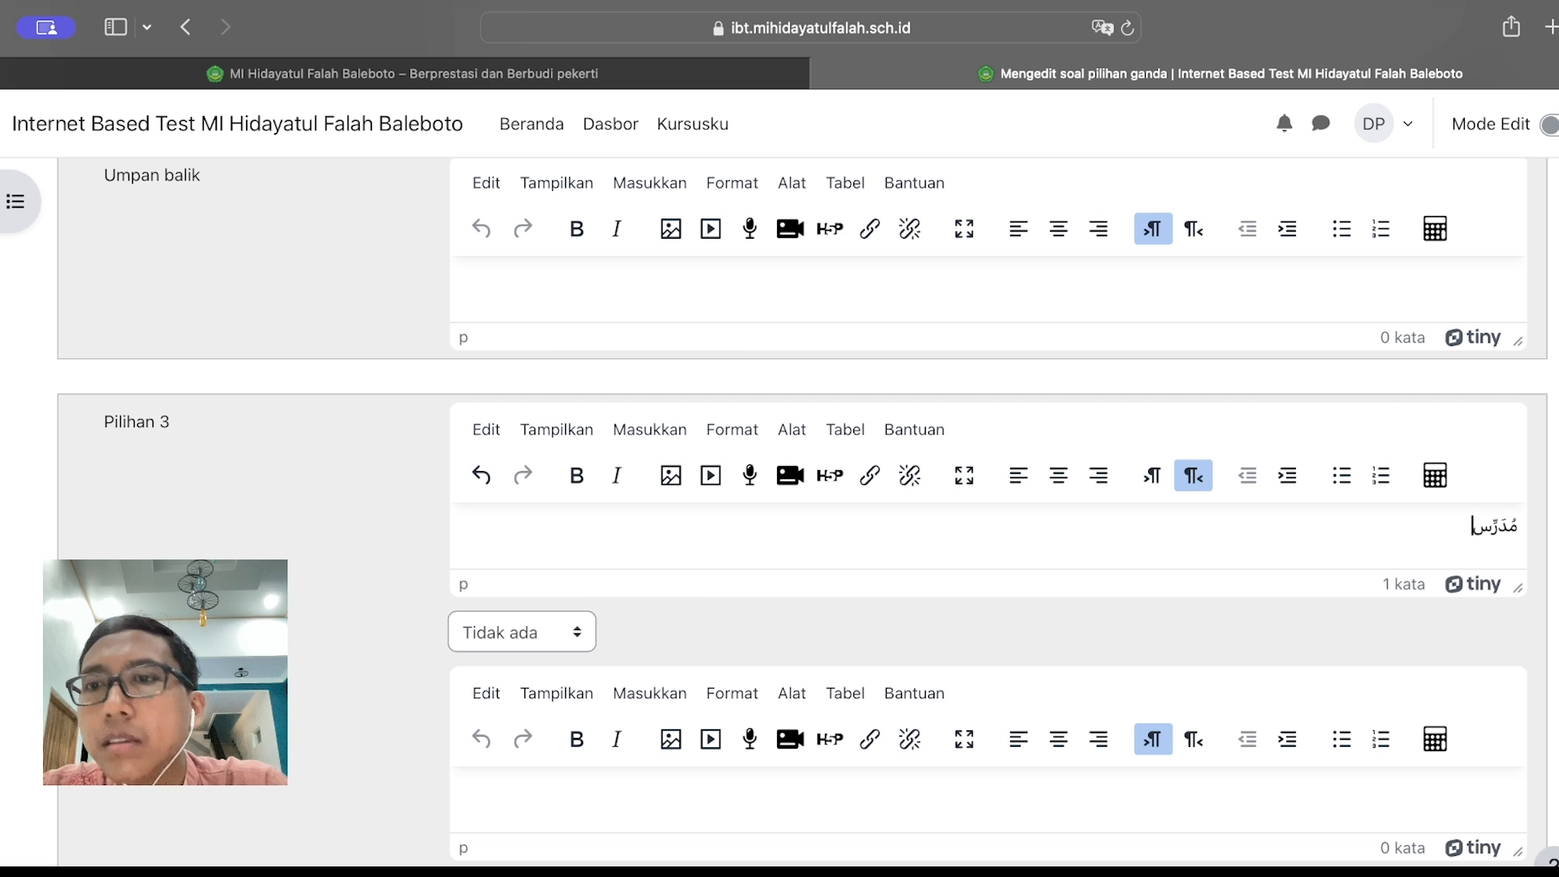
{"action": "type", "text": "ٌ"}
{"action": "scroll", "coordinate": [300, 528], "scroll_direction": "down", "scroll_amount": 2}
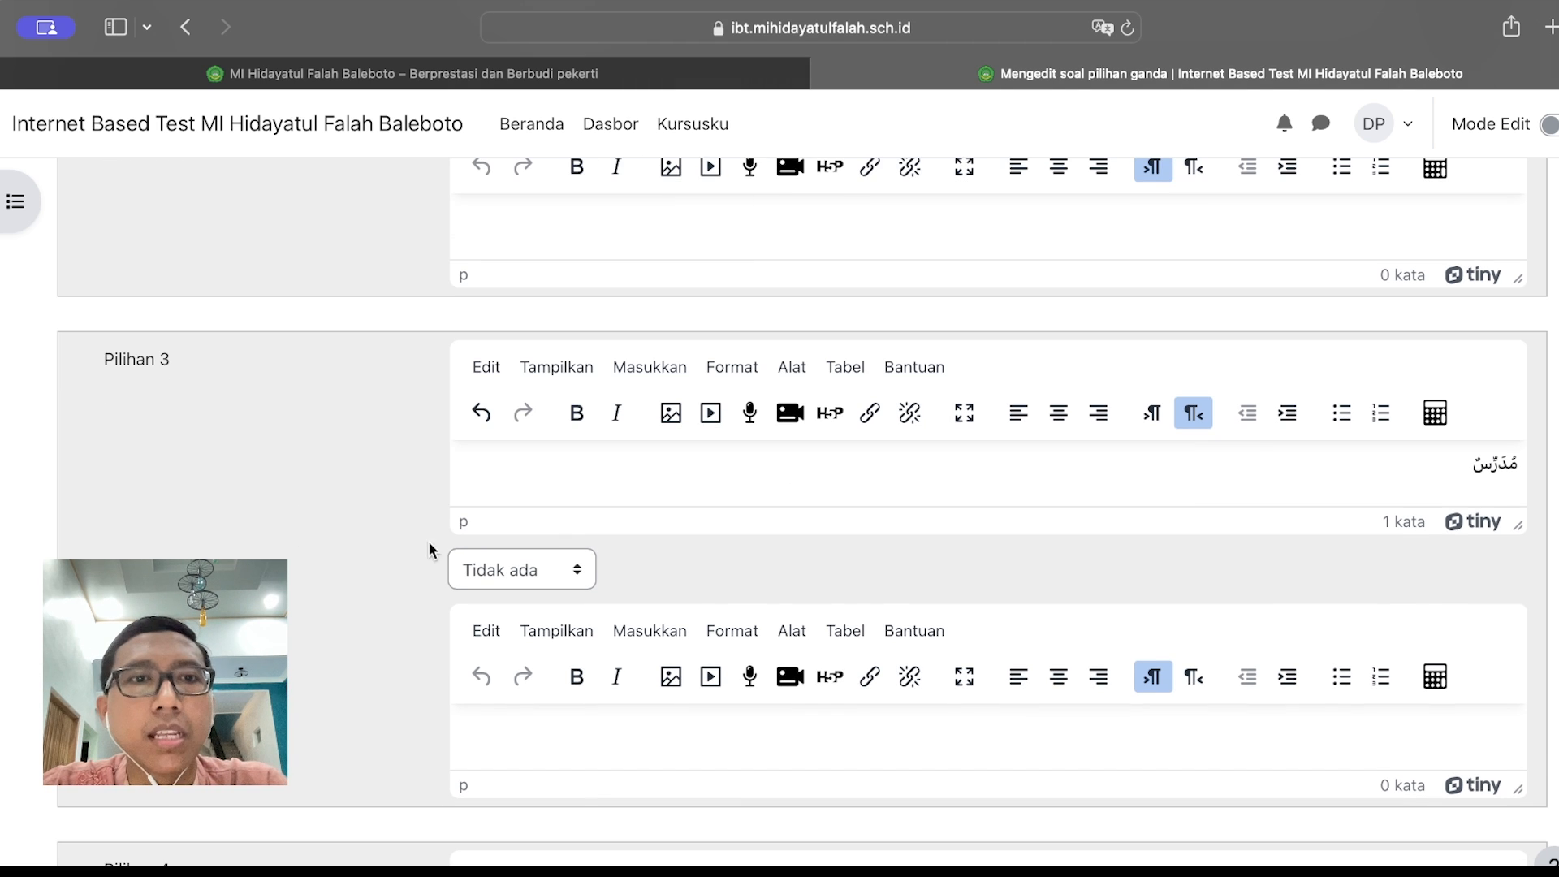
Make the text of Pilihan 4 right-to-left and enter مُهَنْدِسٌ with its vowel marks as the answer
{"action": "scroll", "coordinate": [362, 578], "scroll_direction": "down", "scroll_amount": 5}
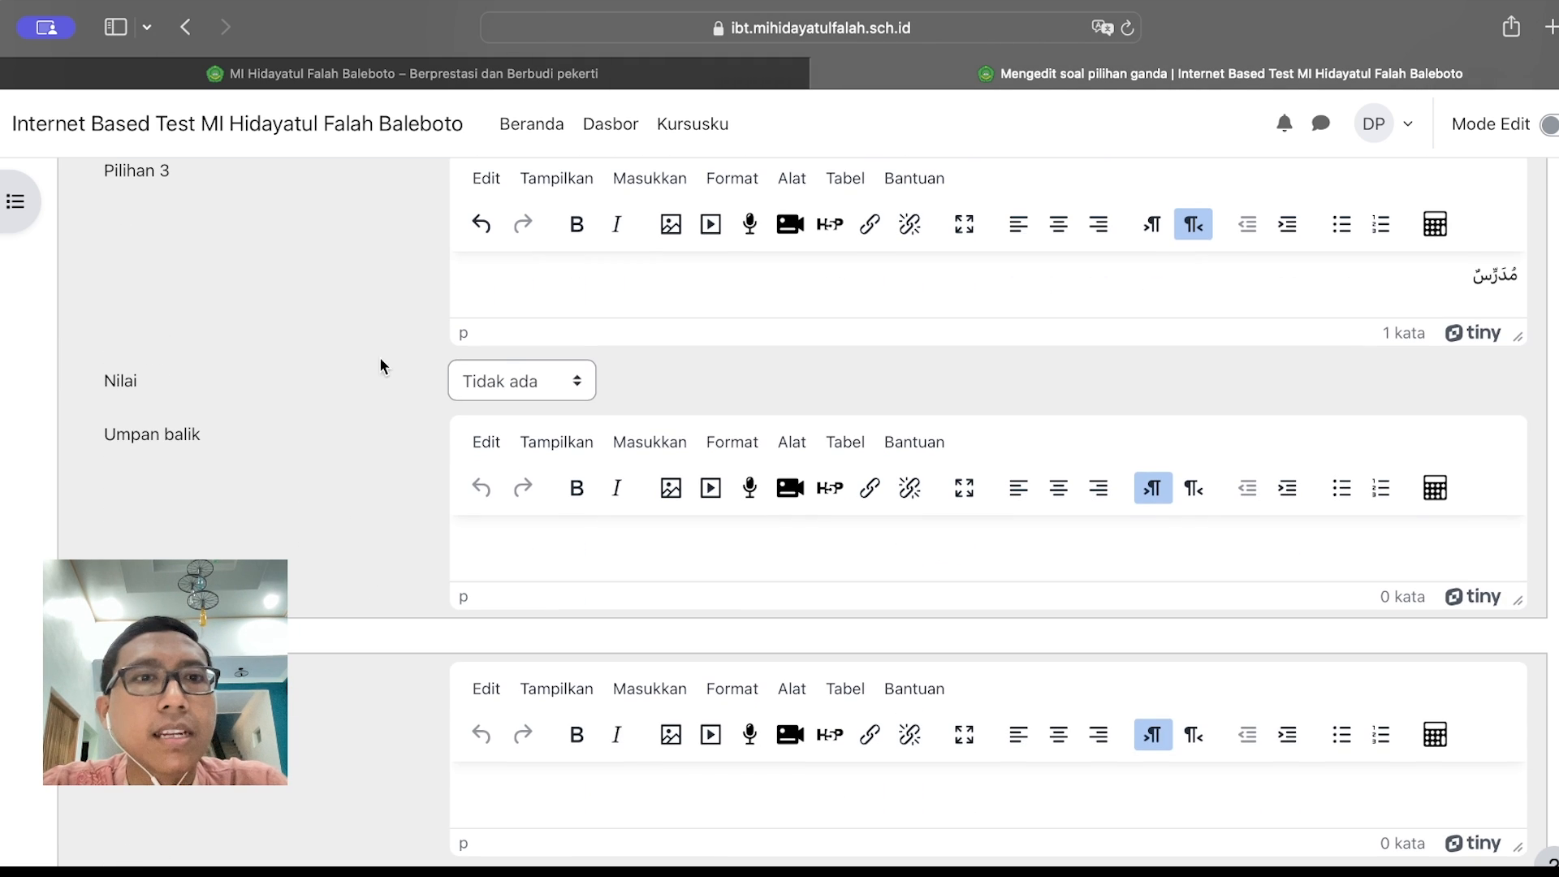
{"action": "scroll", "coordinate": [384, 415], "scroll_direction": "down", "scroll_amount": 10}
{"action": "left_click", "coordinate": [617, 416]}
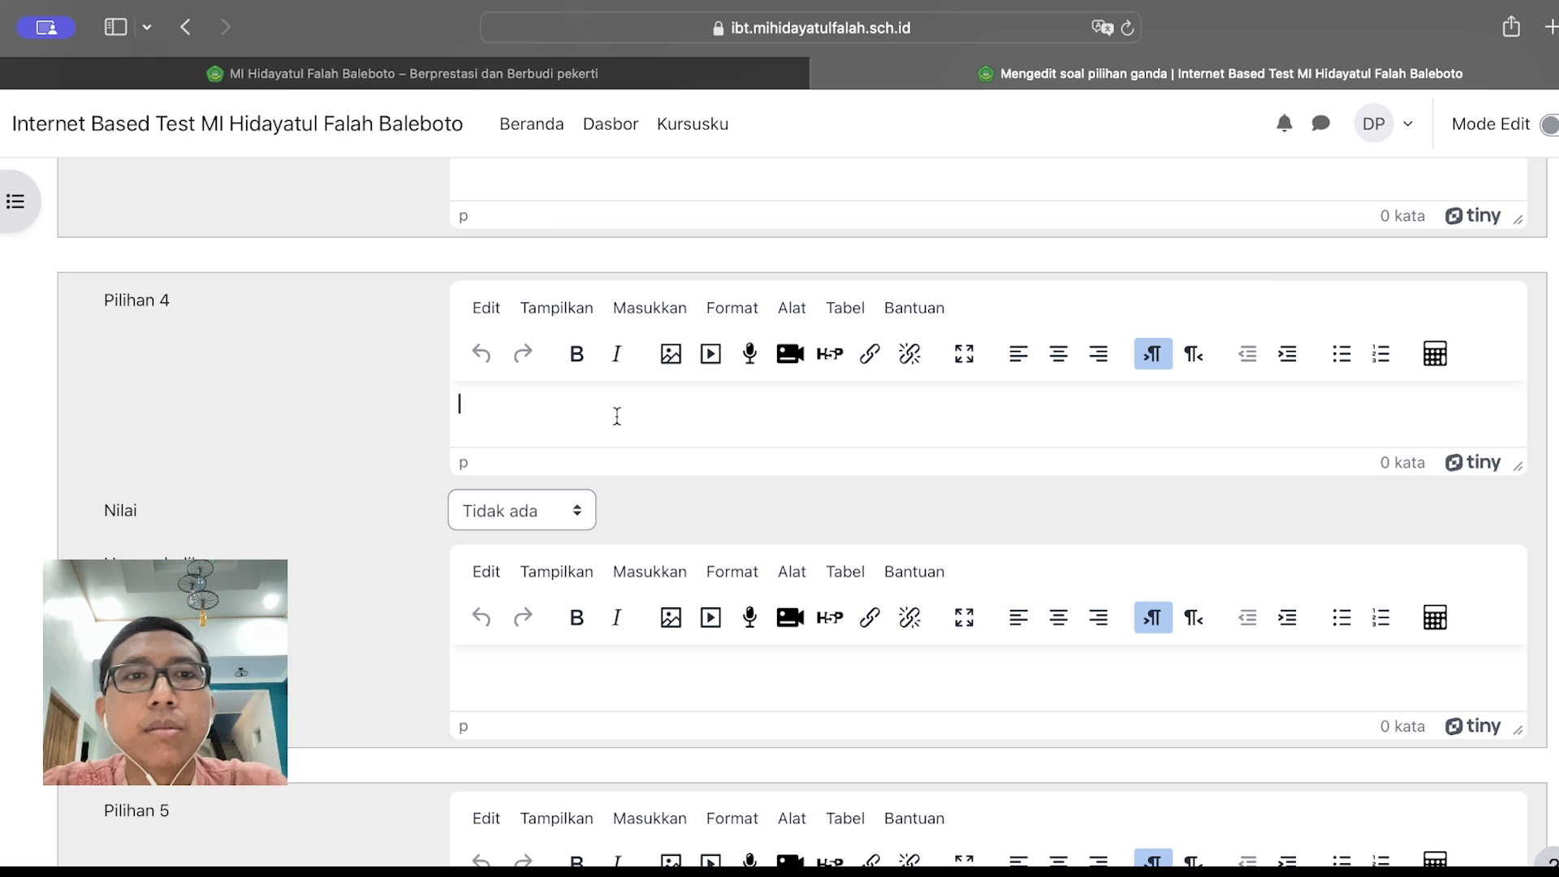
{"action": "left_click", "coordinate": [1194, 355]}
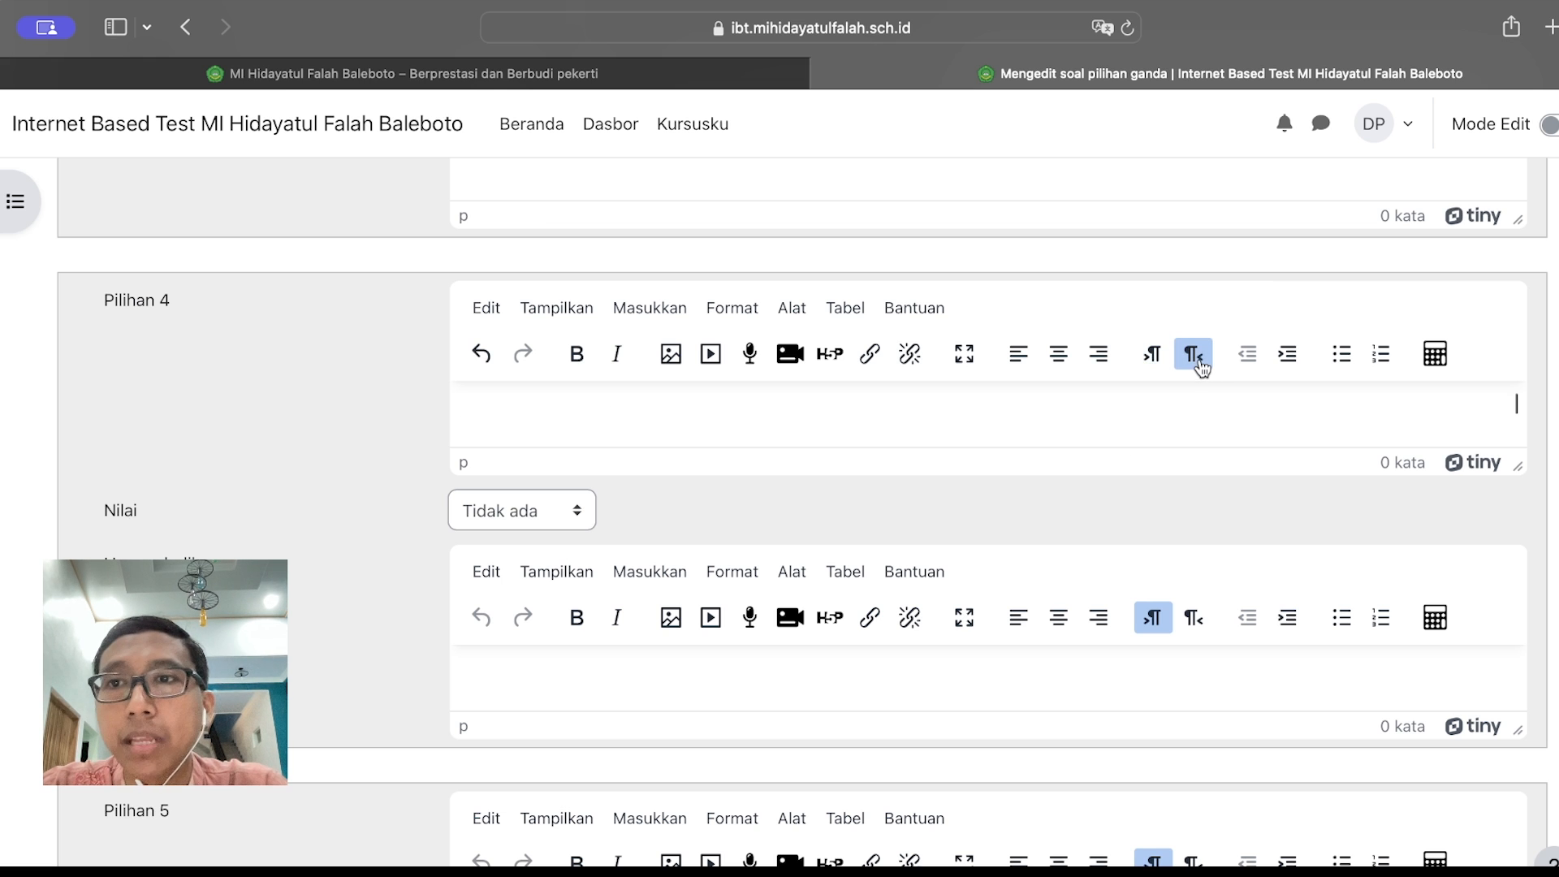
{"action": "scroll", "coordinate": [1140, 418], "scroll_direction": "down", "scroll_amount": 1}
{"action": "type", "text": "مهندس"}
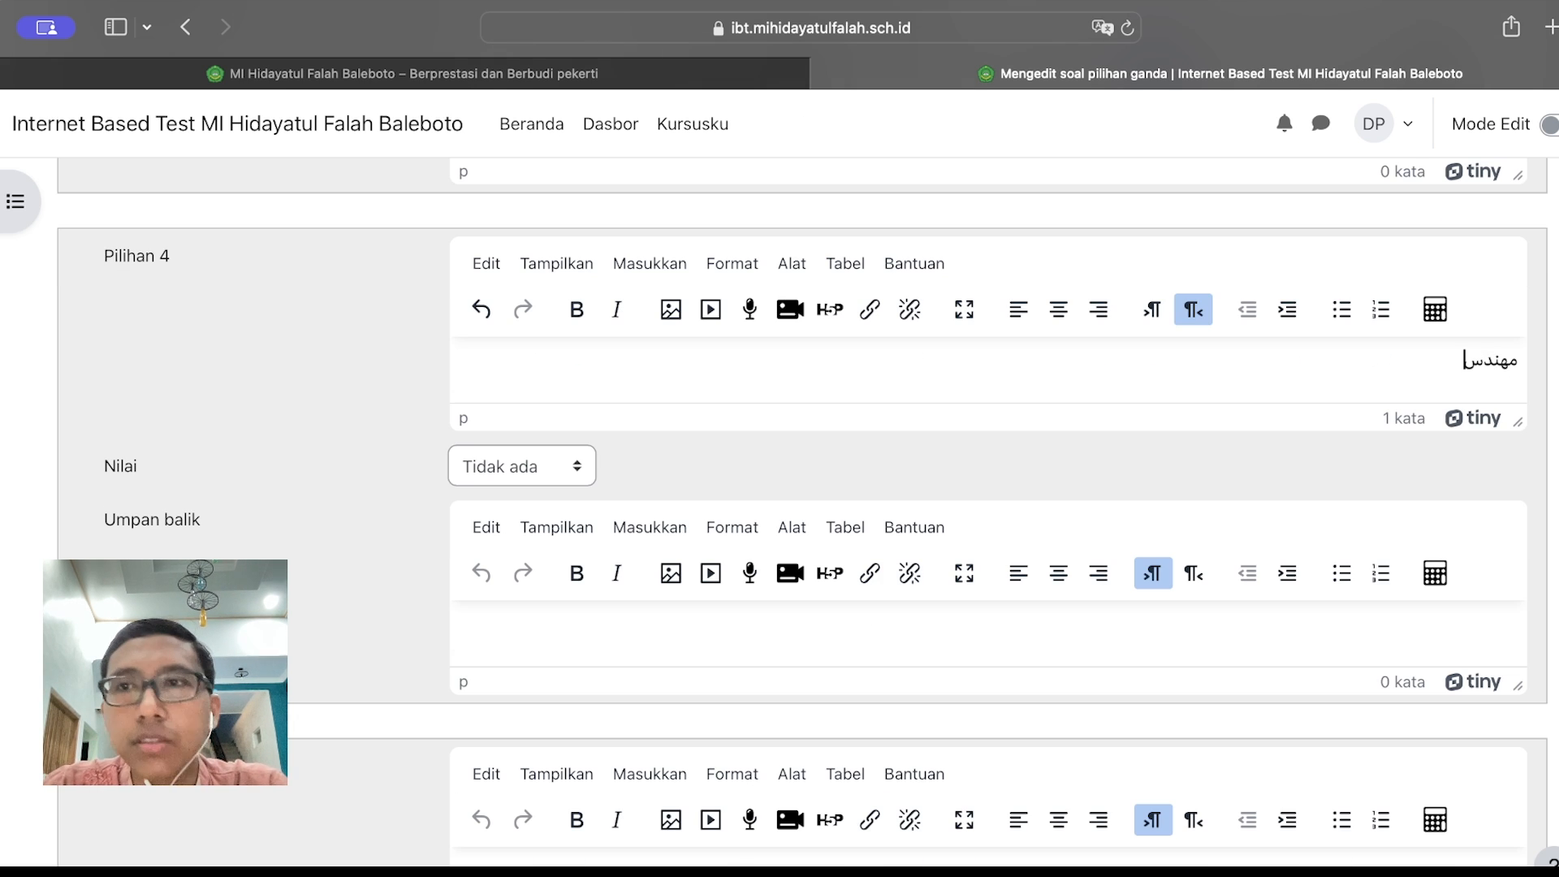
{"action": "key", "text": "Right"}
{"action": "key", "text": "Right"}
{"action": "key", "text": "Right"}
{"action": "key", "text": "Right"}
{"action": "type", "text": "ُ"}
{"action": "key", "text": "Left"}
{"action": "type", "text": "َ"}
{"action": "key", "text": "Left"}
{"action": "type", "text": "ْ"}
{"action": "key", "text": "Left"}
{"action": "type", "text": "ِ"}
Review the answer options of question 01 and save the question to the quiz
{"action": "scroll", "coordinate": [281, 420], "scroll_direction": "up", "scroll_amount": 4}
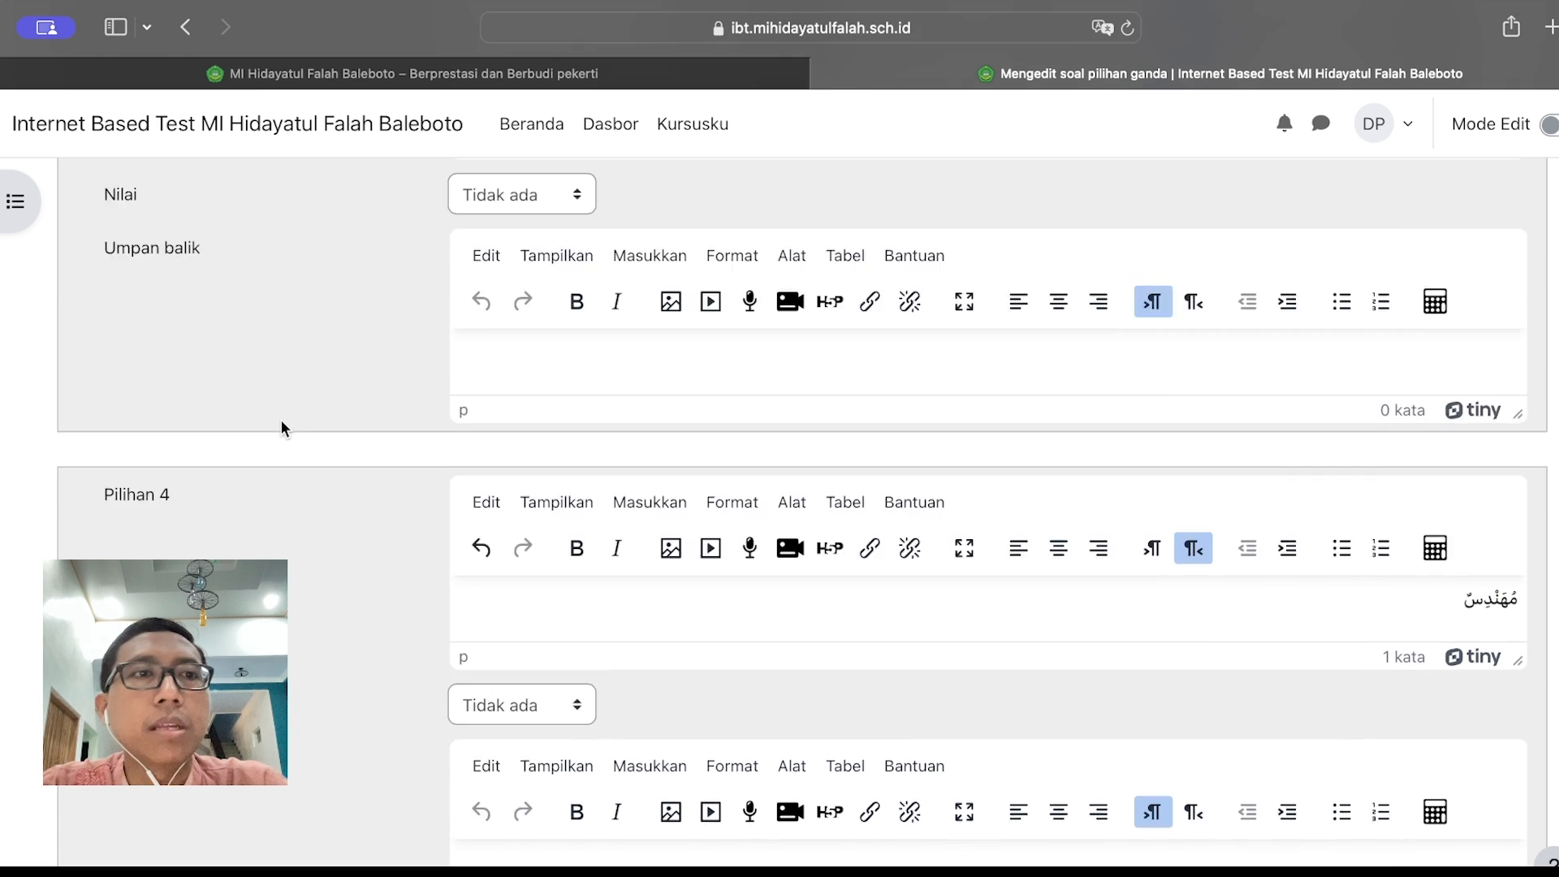
{"action": "scroll", "coordinate": [286, 559], "scroll_direction": "up", "scroll_amount": 8}
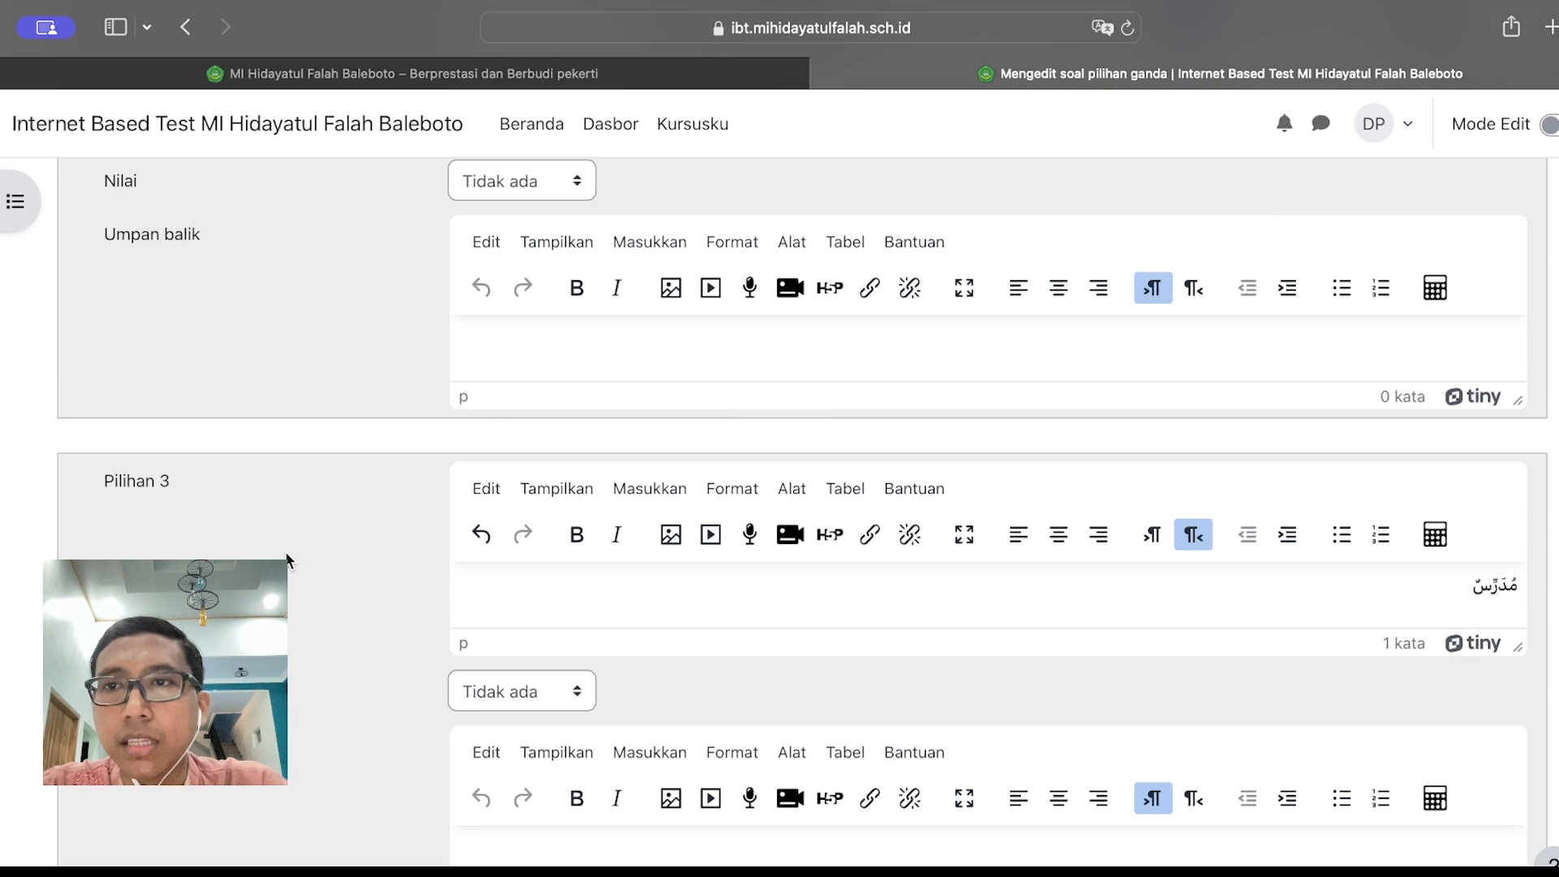
{"action": "scroll", "coordinate": [286, 559], "scroll_direction": "up", "scroll_amount": 3}
{"action": "scroll", "coordinate": [286, 559], "scroll_direction": "down", "scroll_amount": 20}
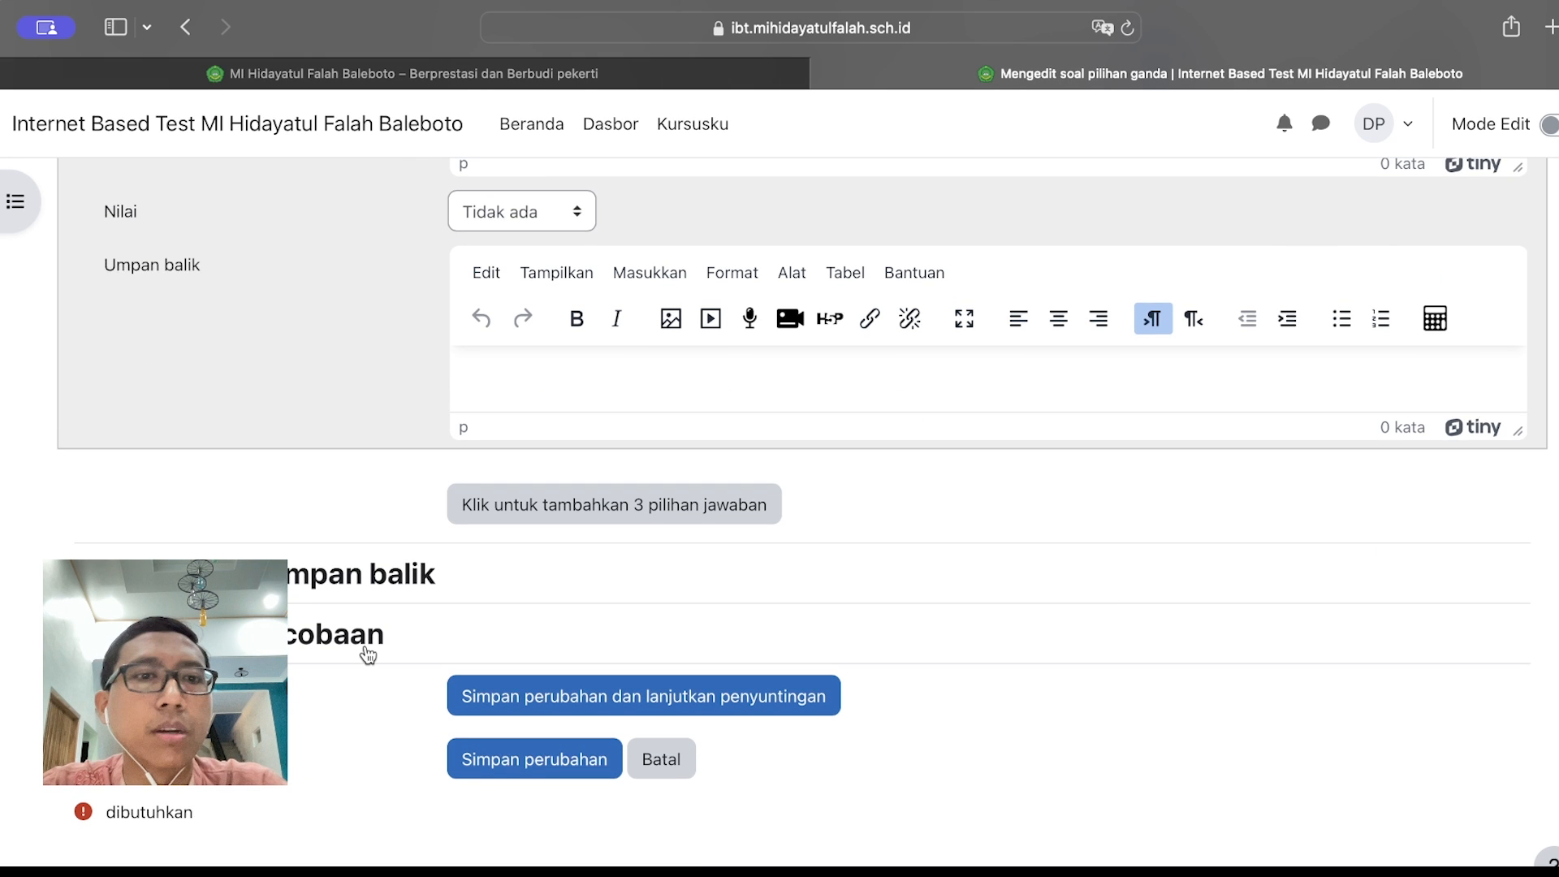
{"action": "left_click", "coordinate": [532, 759]}
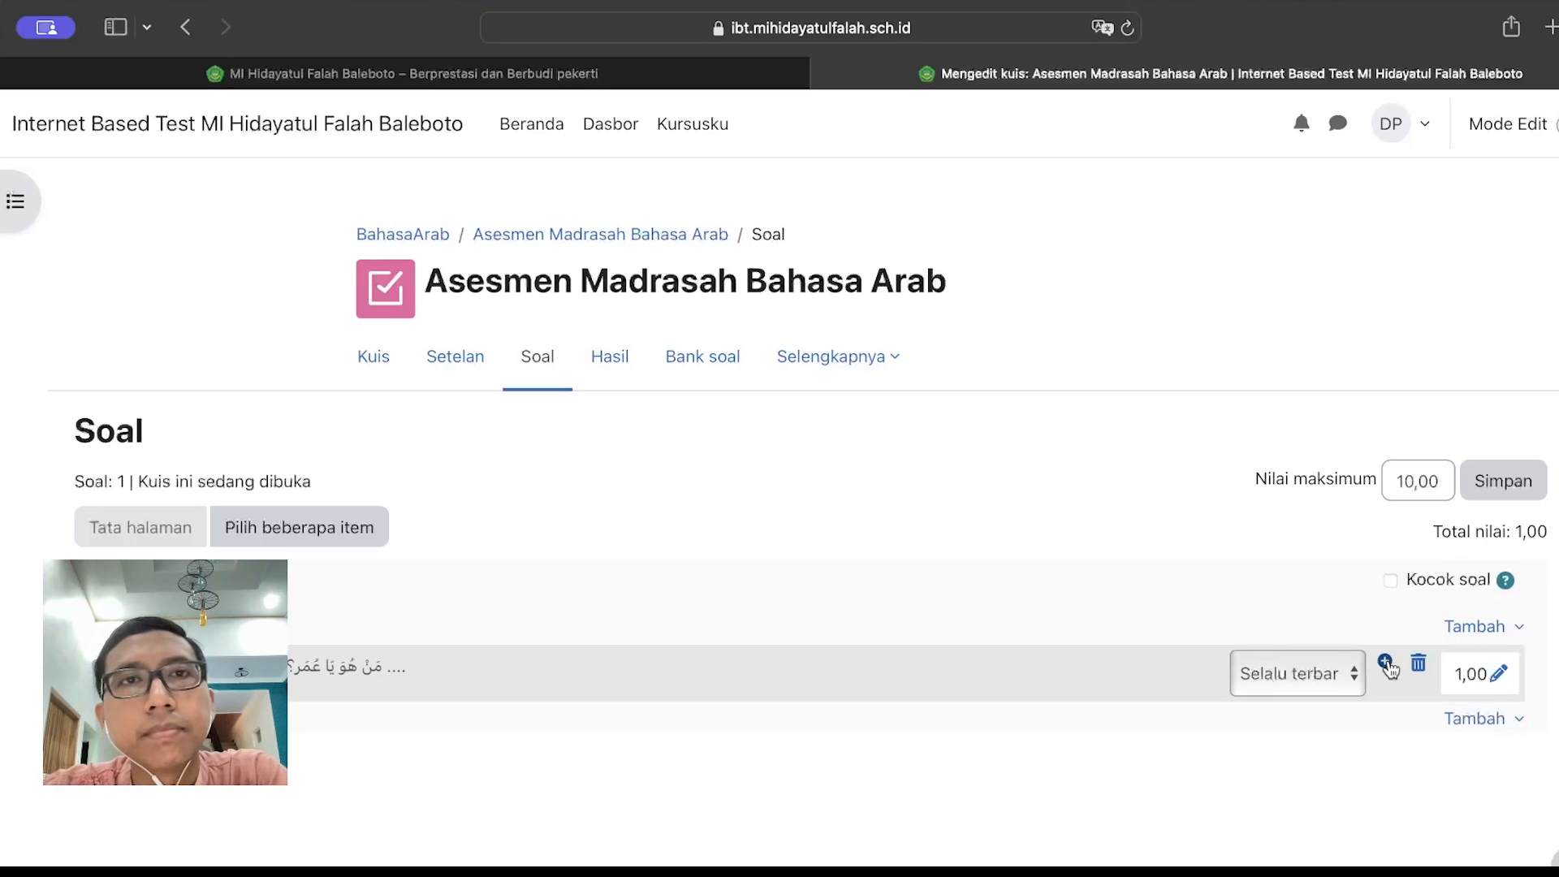
Preview question 01 with its image and answer options, and return to the quiz's question list
{"action": "left_click", "coordinate": [1387, 664]}
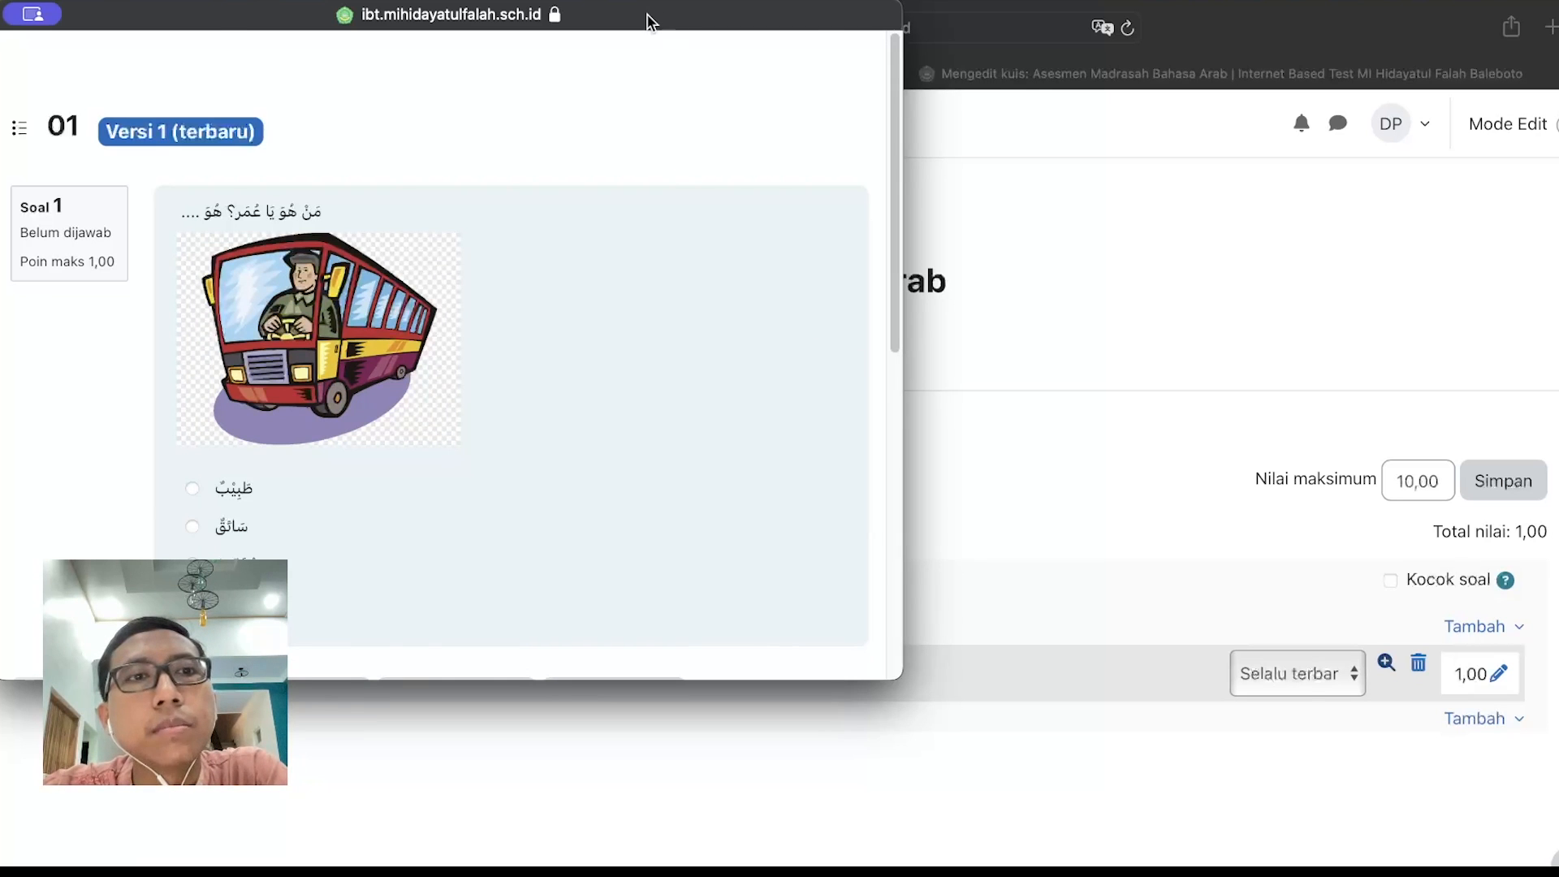
{"action": "left_click_drag", "start_coordinate": [650, 20], "coordinate": [1019, 20]}
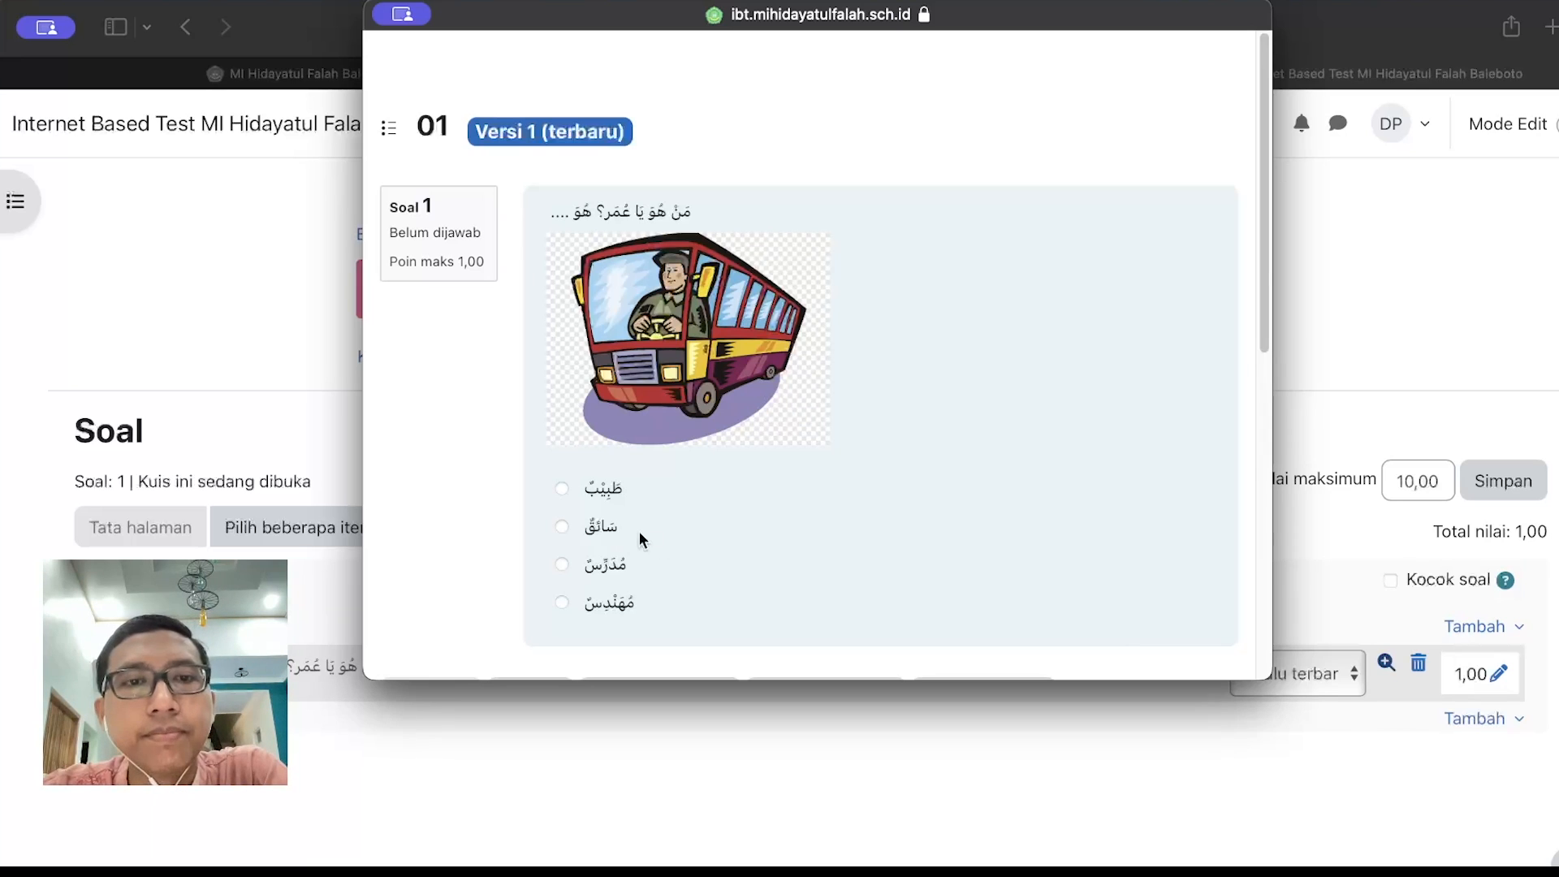
{"action": "left_click", "coordinate": [1016, 781]}
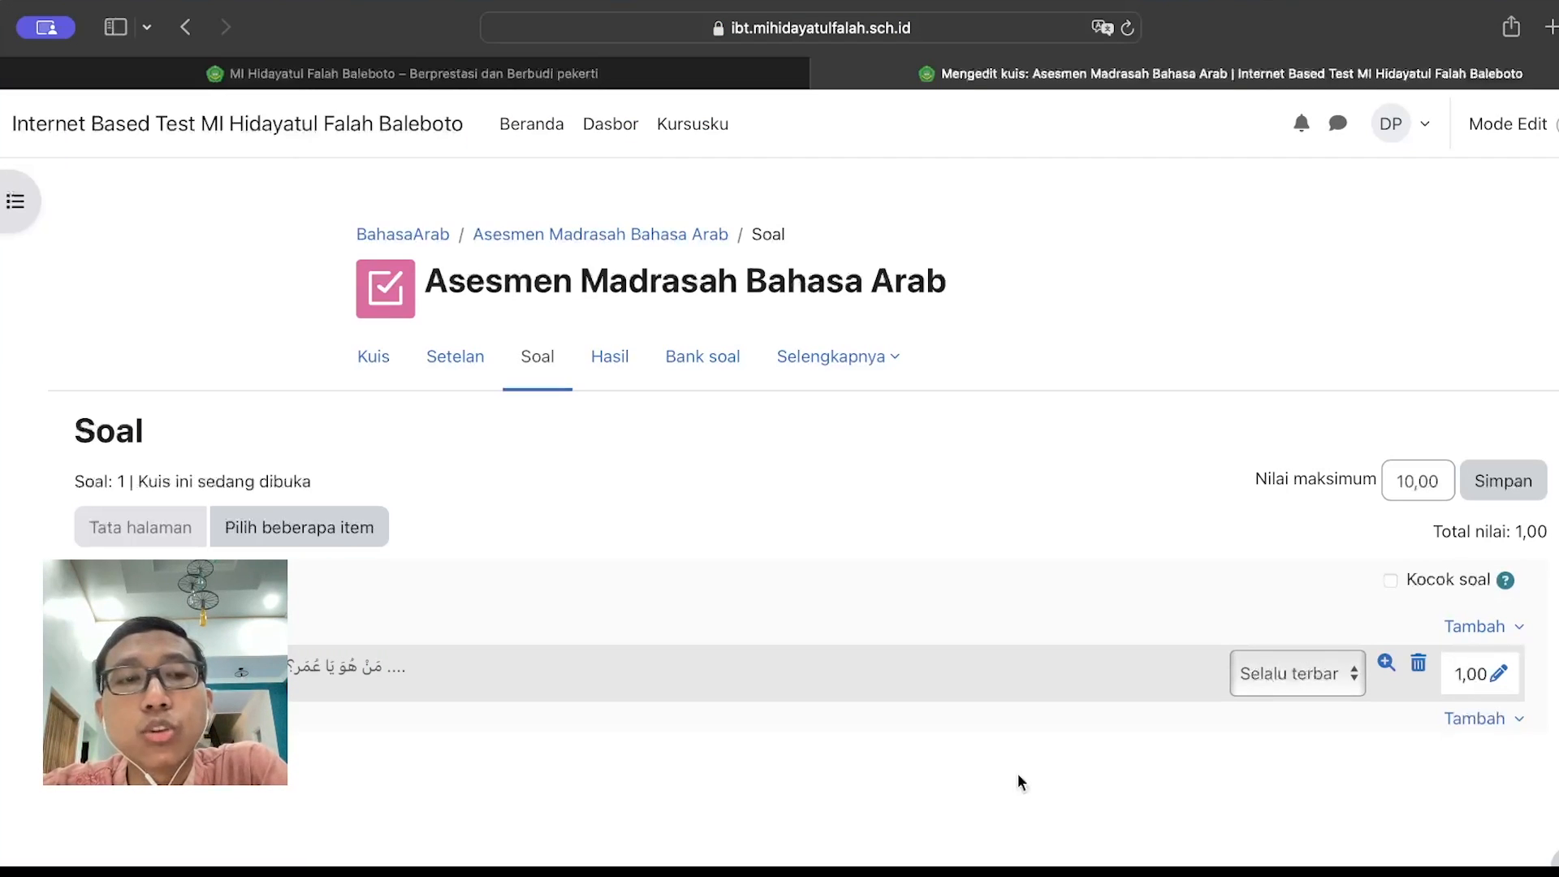
Add a new question of the Benar/Salah type after question 01 in the quiz
{"action": "left_click", "coordinate": [1489, 722]}
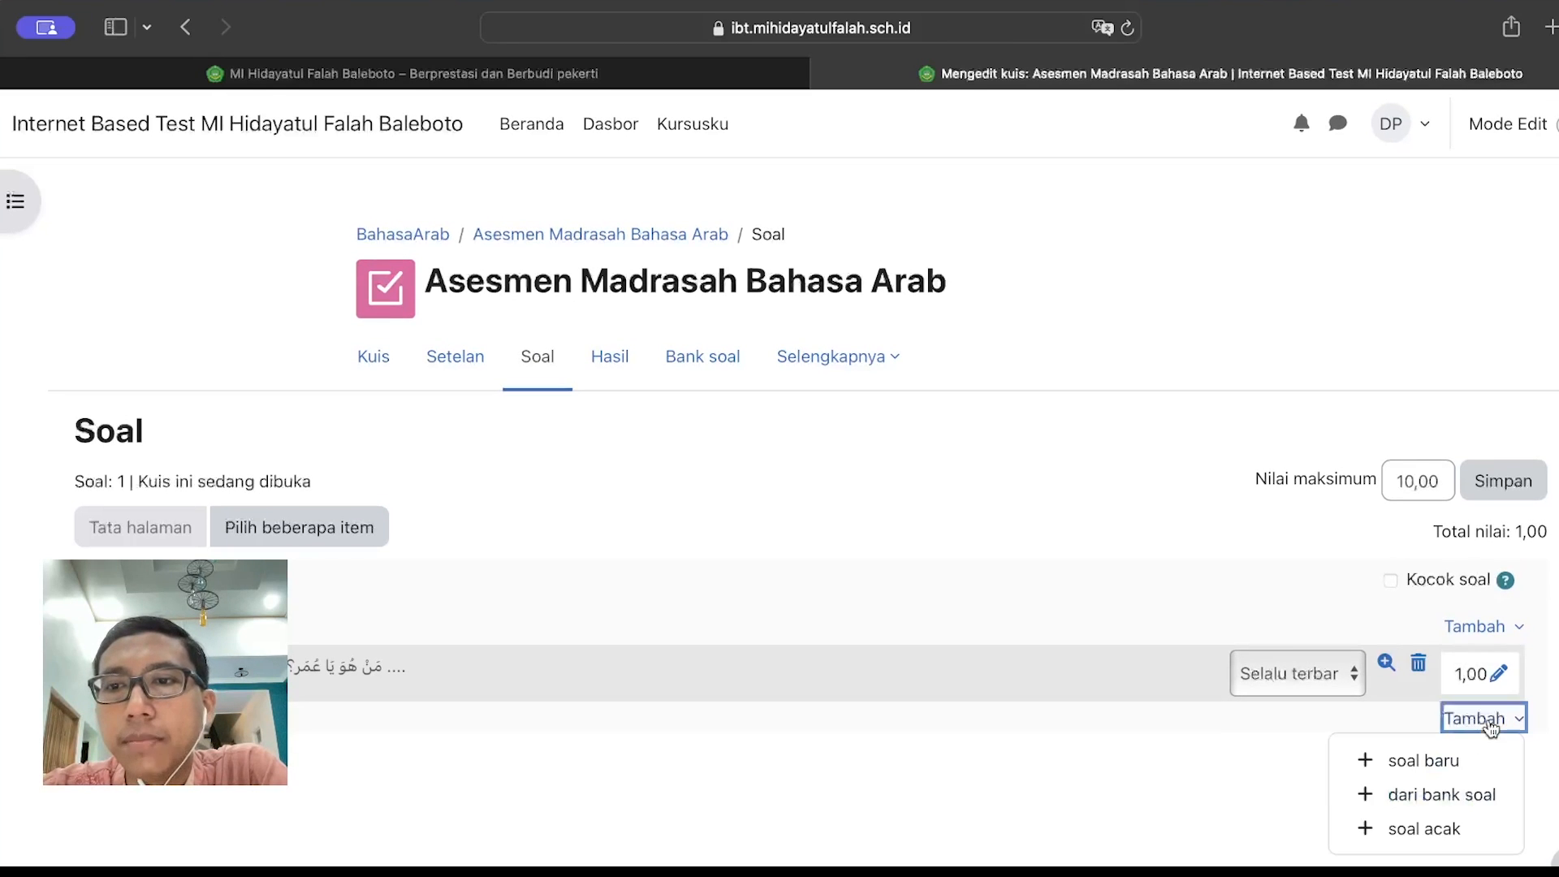
{"action": "left_click", "coordinate": [1413, 758]}
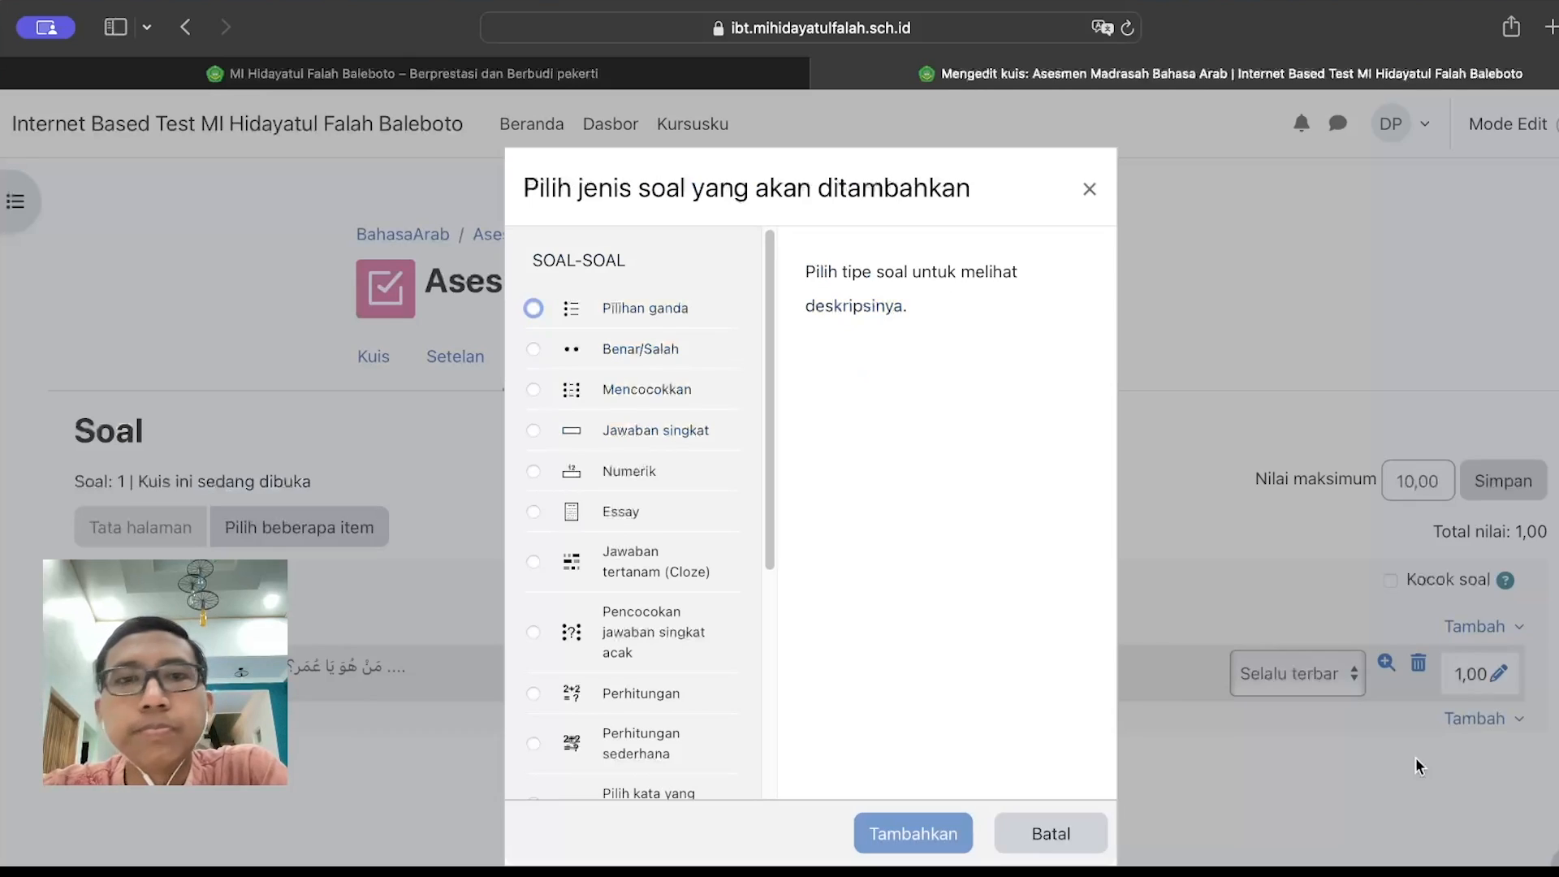
{"action": "left_click", "coordinate": [588, 347]}
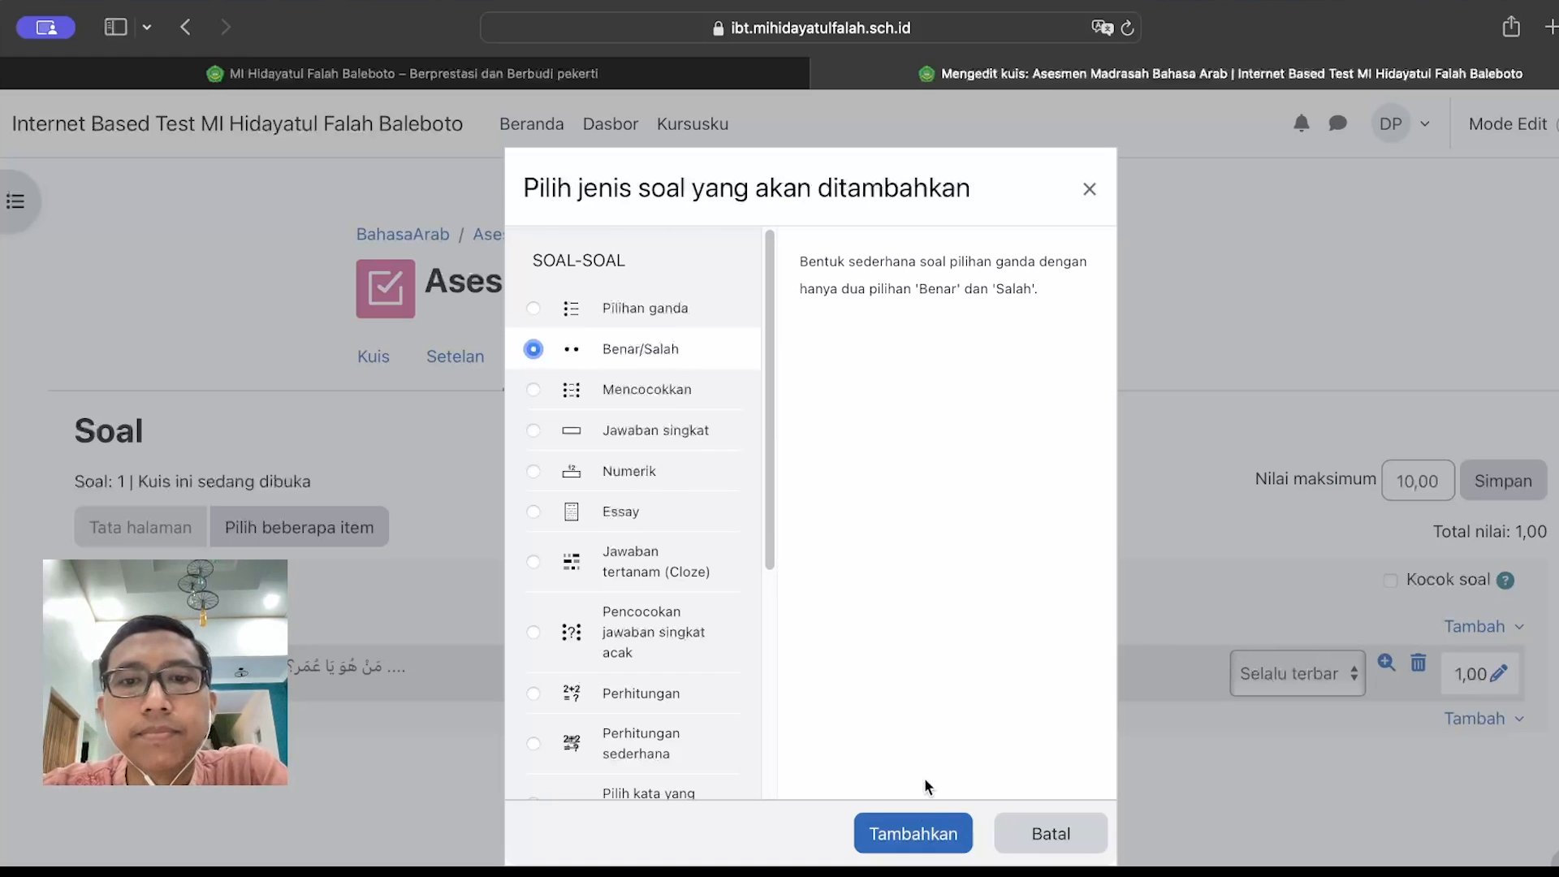
{"action": "left_click", "coordinate": [913, 835]}
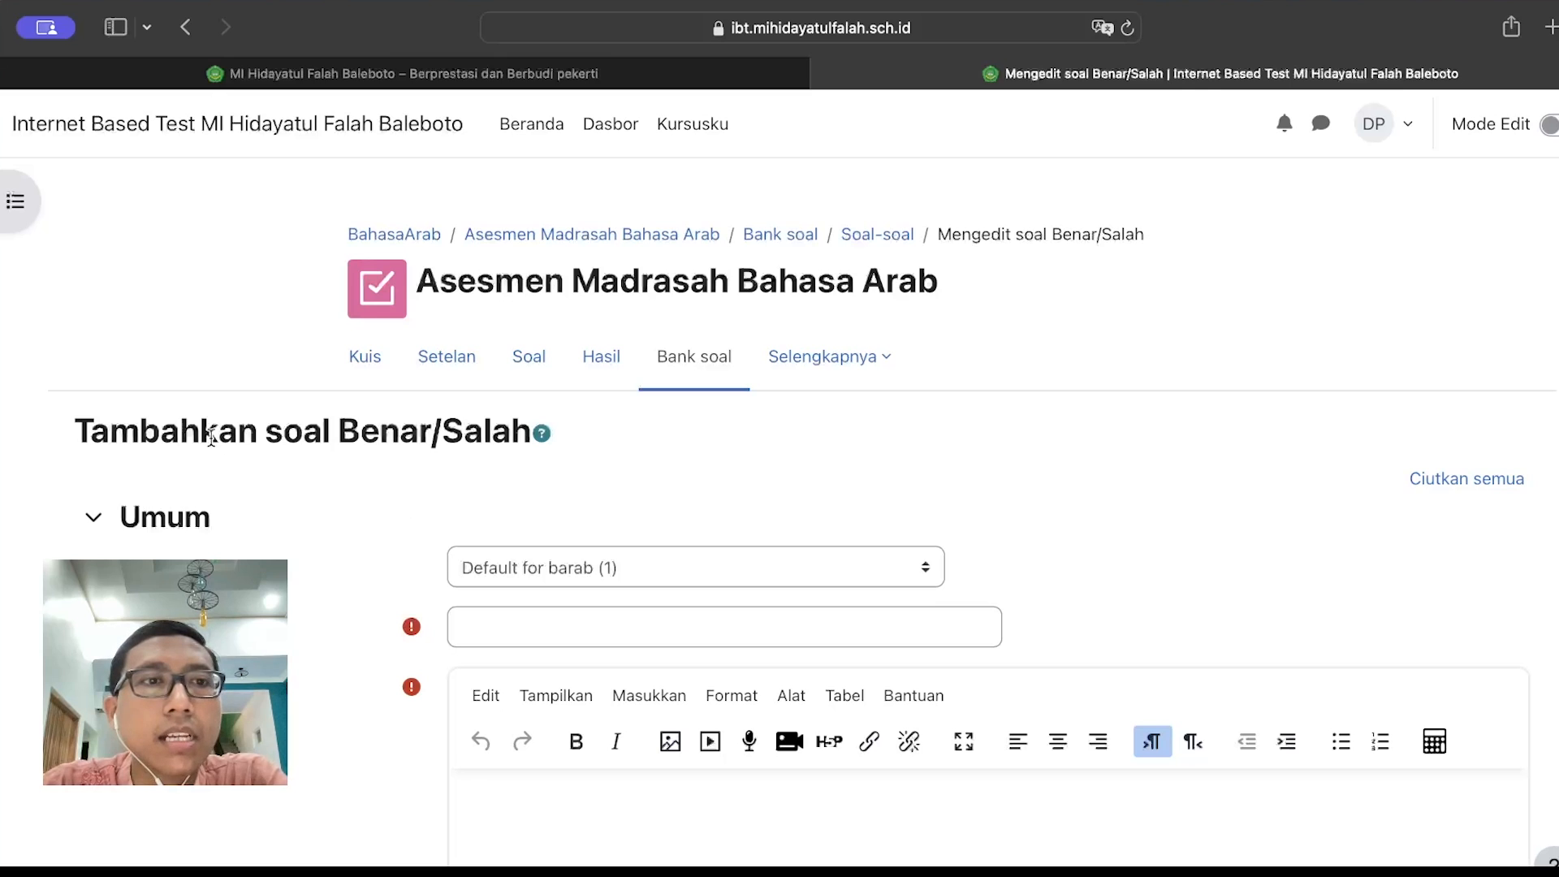
{"action": "left_click_drag", "start_coordinate": [337, 430], "coordinate": [518, 431]}
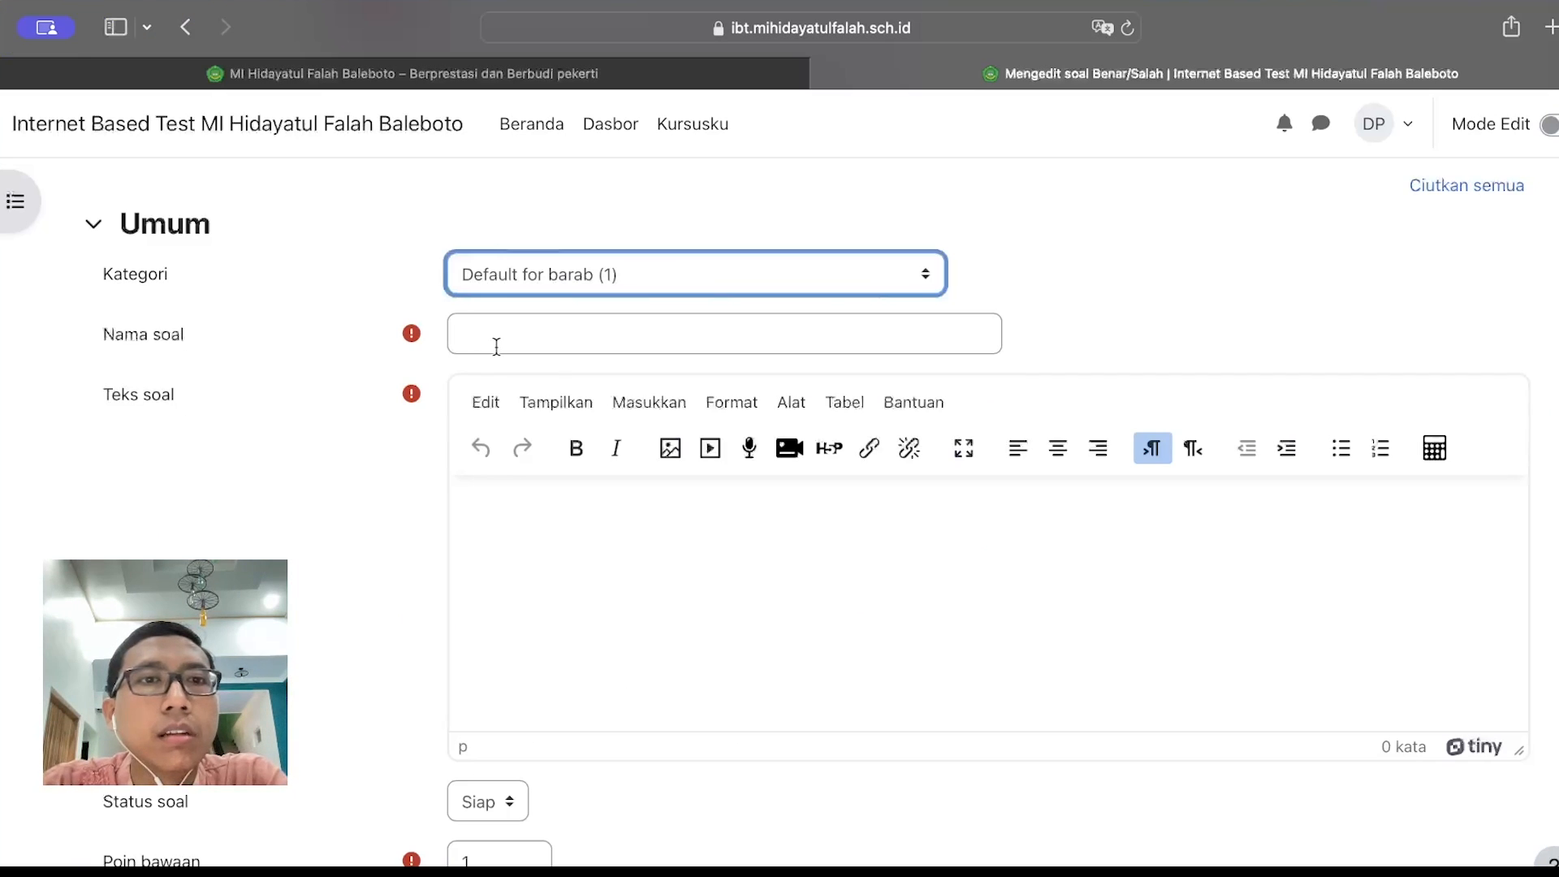
Name the new Benar/Salah question 02
{"action": "left_click", "coordinate": [497, 346]}
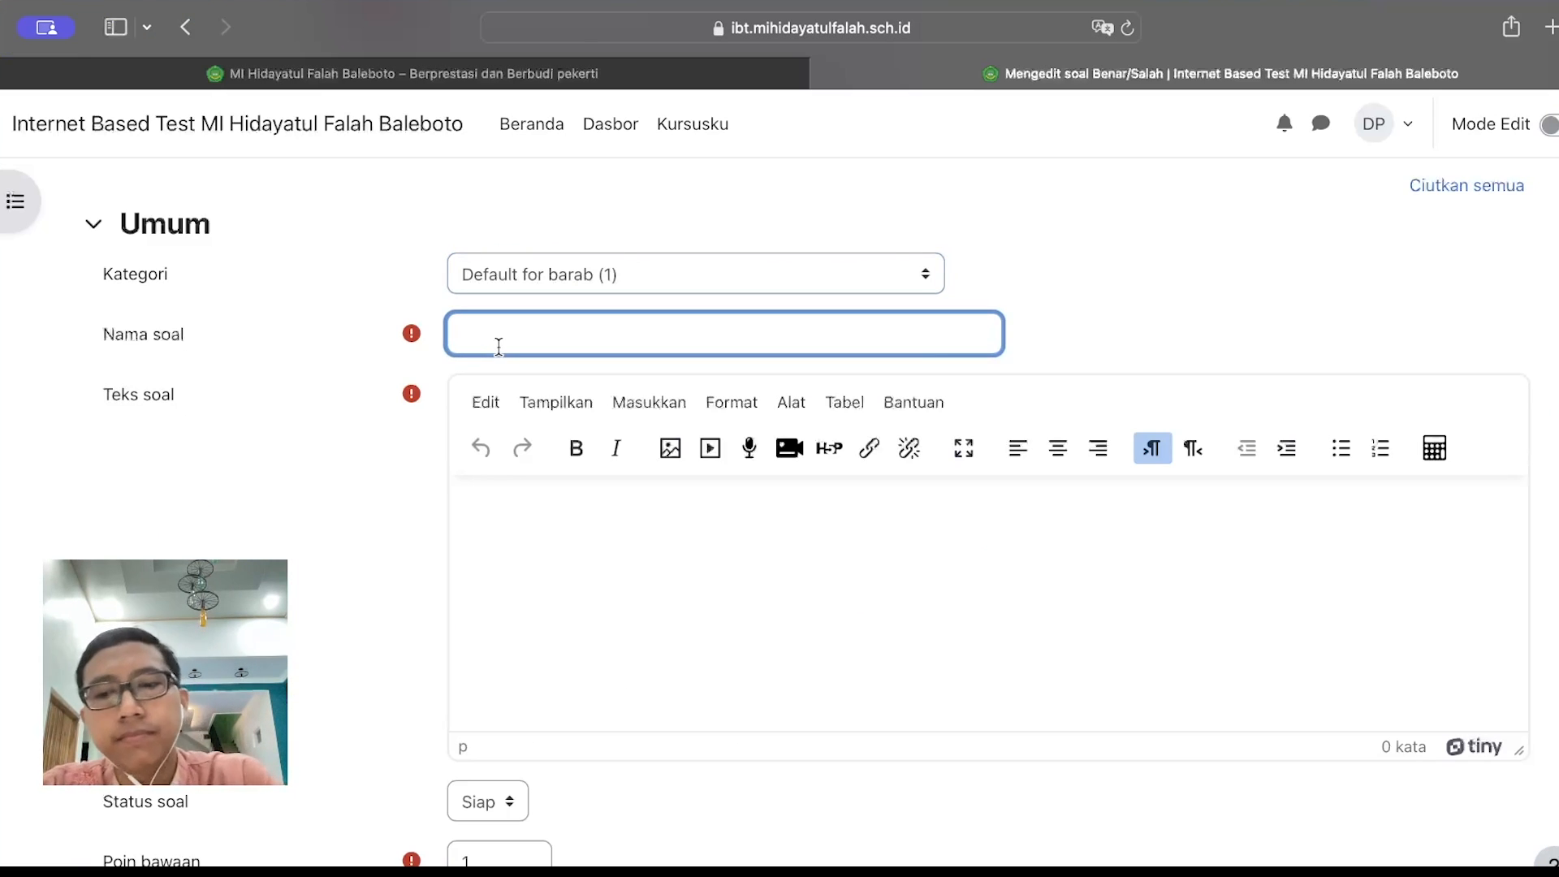
{"action": "type", "text": "02"}
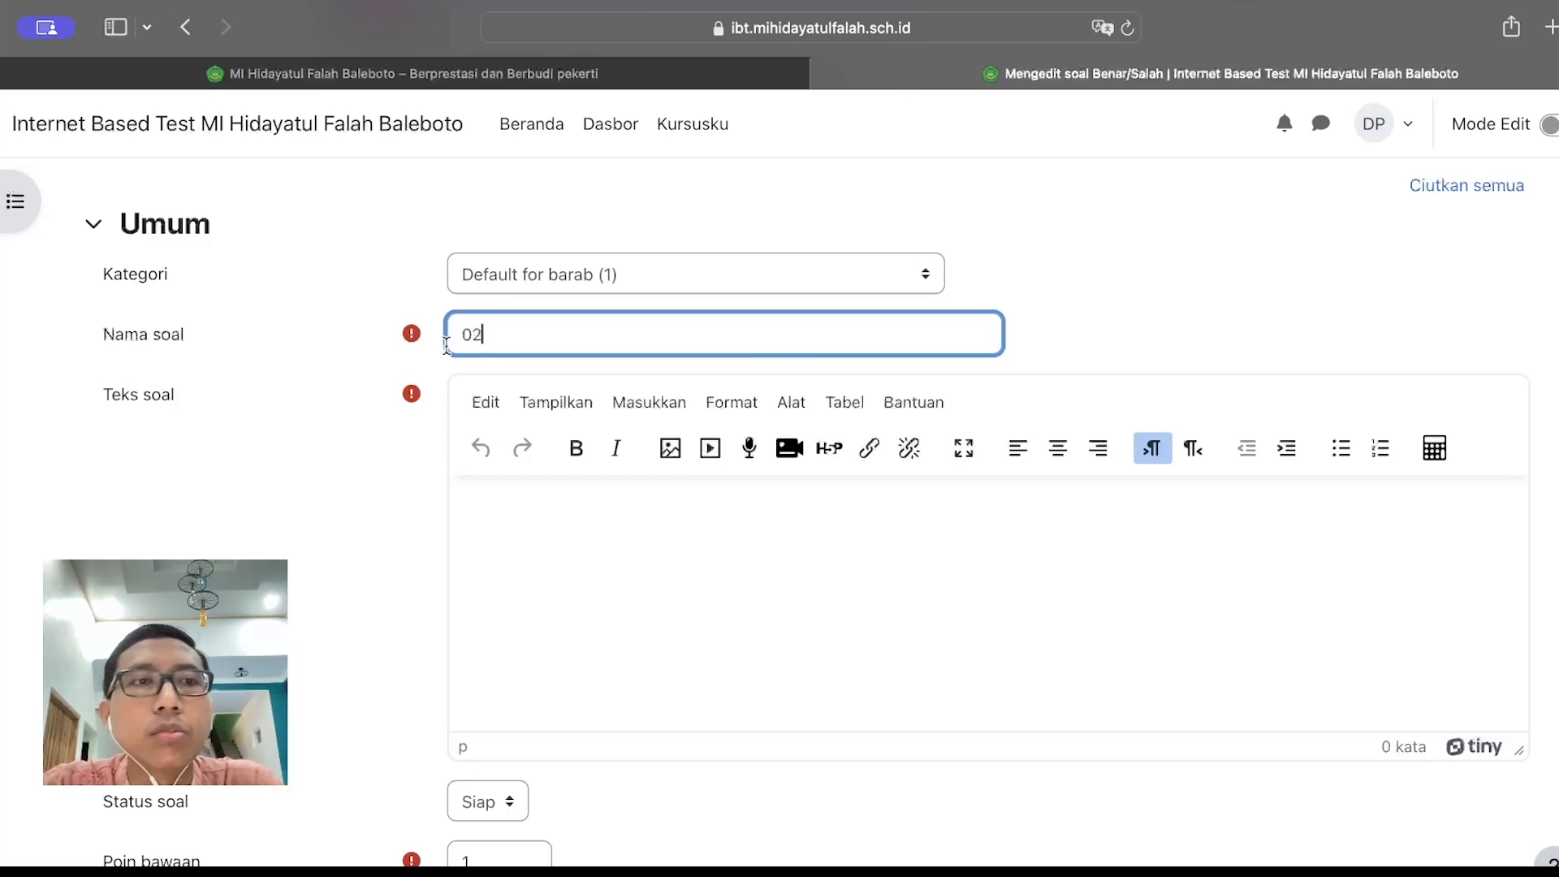
{"action": "left_click", "coordinate": [282, 446]}
Make the question text right-to-left and enter the statement هذا طبيب هو يعمل في المزرعة
{"action": "scroll", "coordinate": [281, 447], "scroll_direction": "down", "scroll_amount": 2}
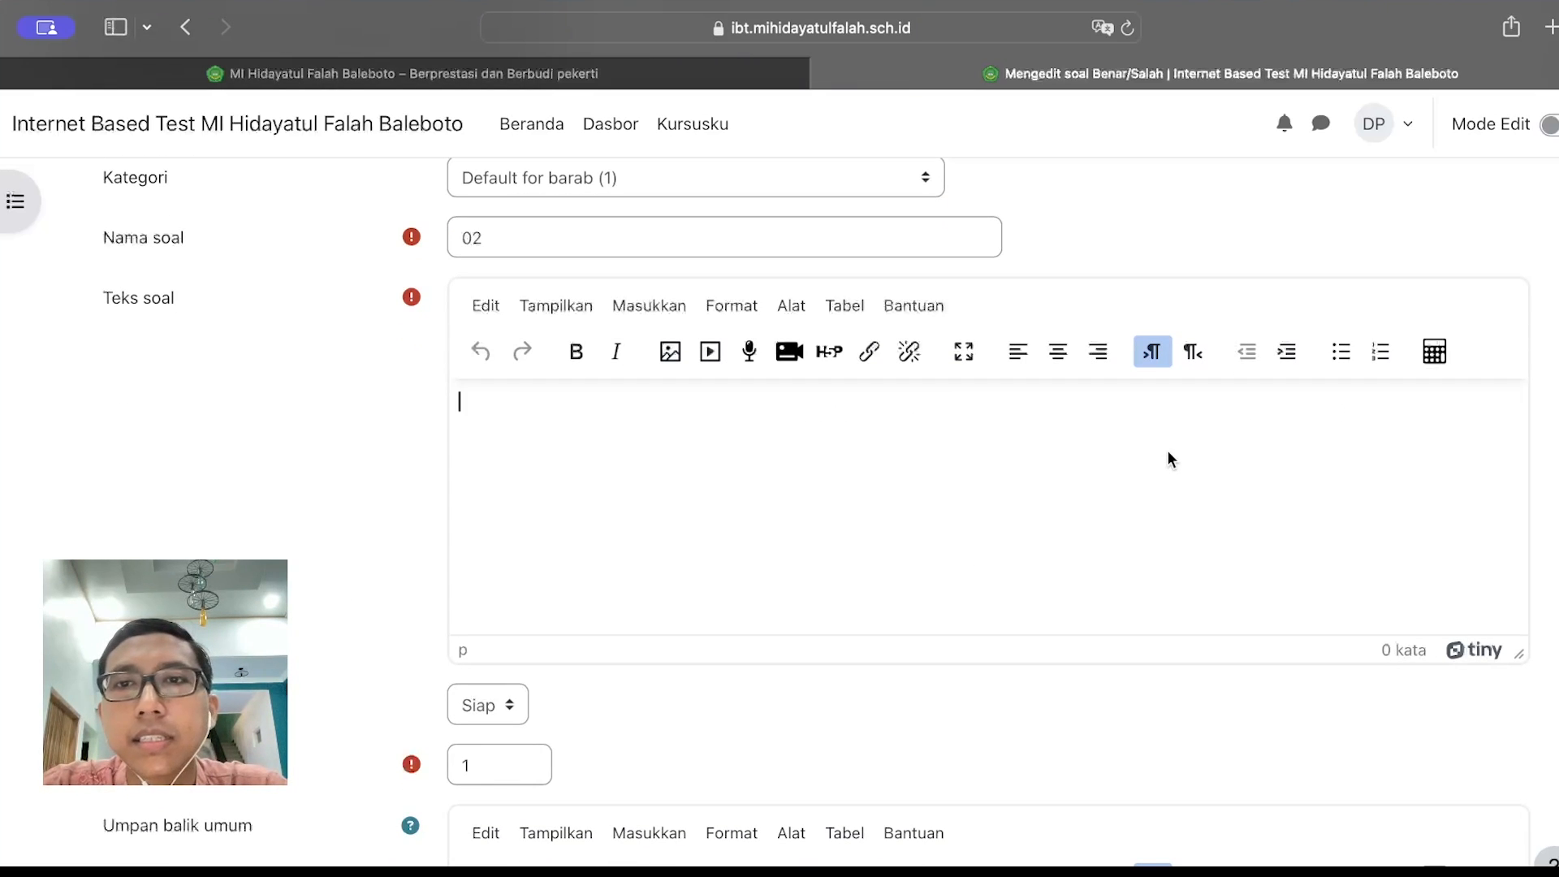
{"action": "left_click", "coordinate": [1193, 352]}
{"action": "type", "text": "هذا"}
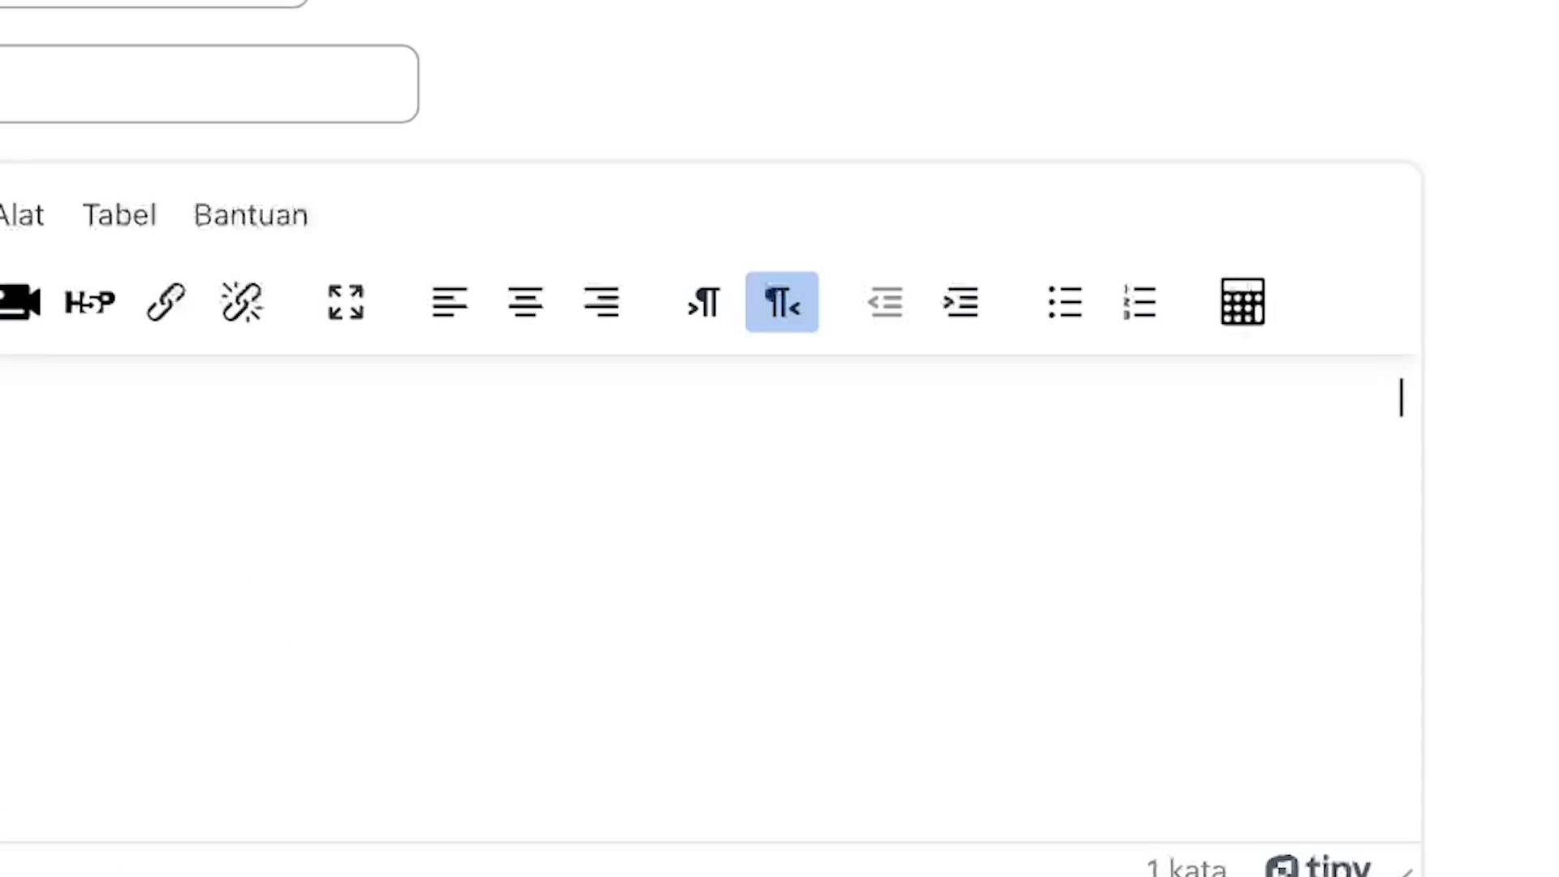
{"action": "type", "text": " ساي"}
{"action": "key", "text": "BackSpace"}
{"action": "key", "text": "BackSpace"}
{"action": "key", "text": "BackSpace"}
{"action": "key", "text": "BackSpace"}
{"action": "type", "text": "طبيب هو"}
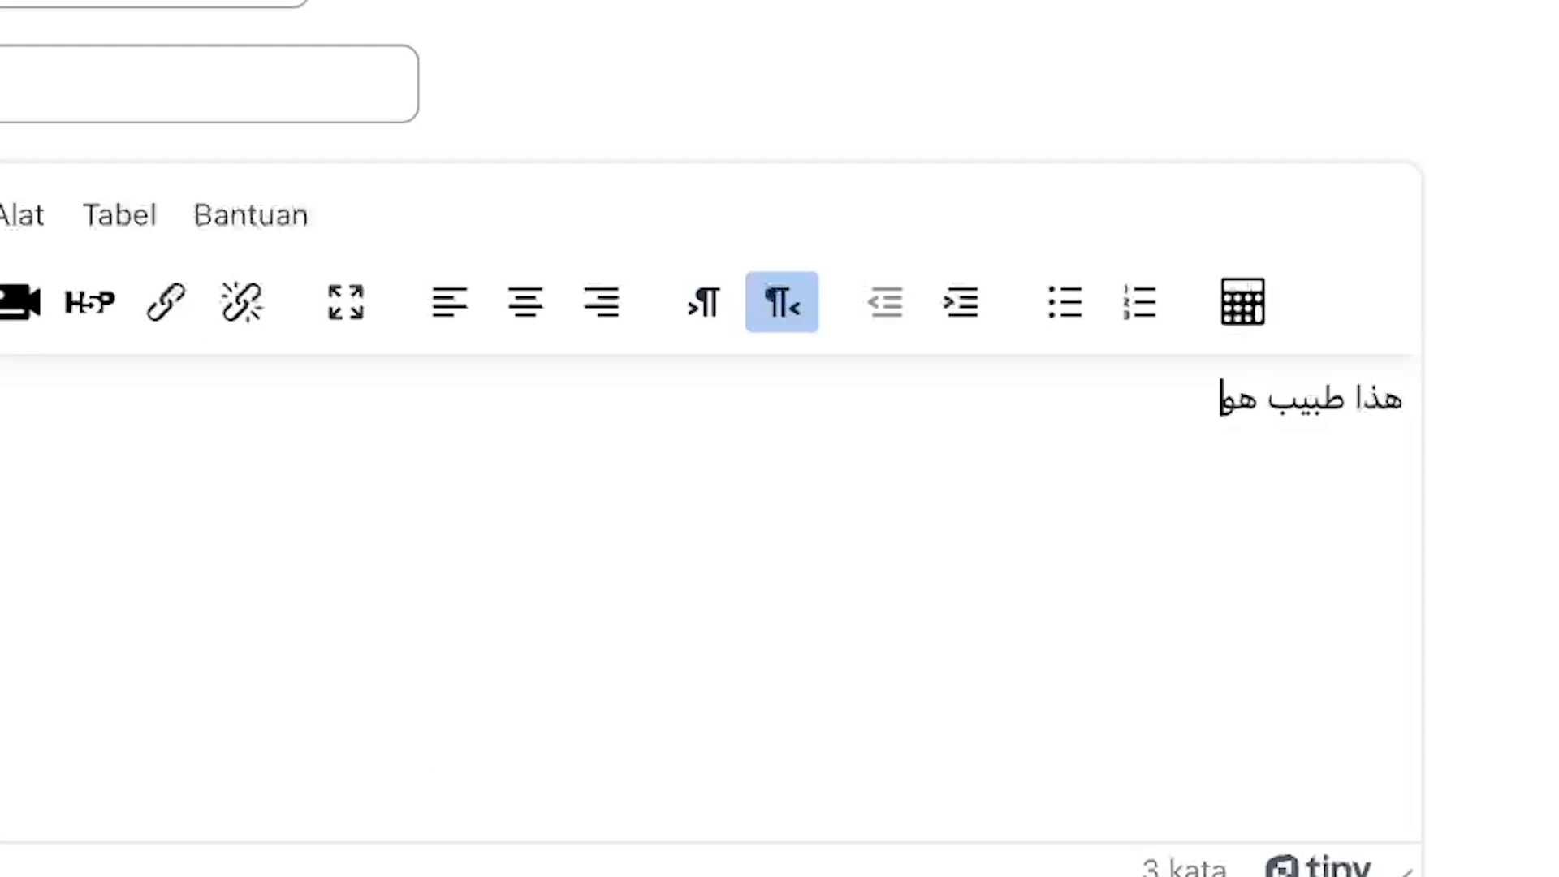
{"action": "type", "text": " يعمل"}
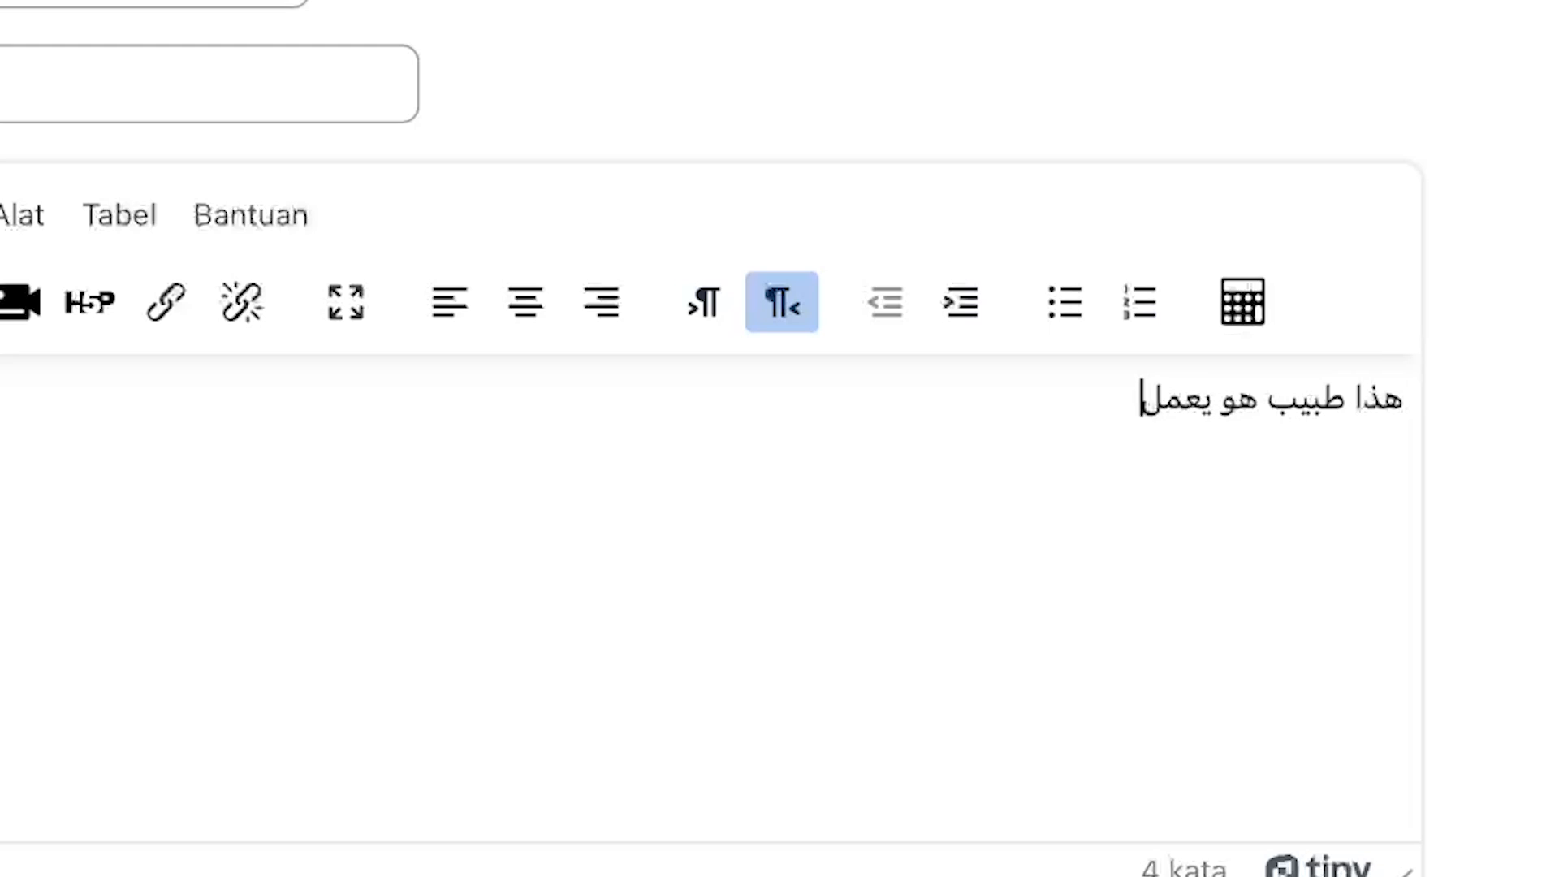
{"action": "type", "text": " في المزرعة"}
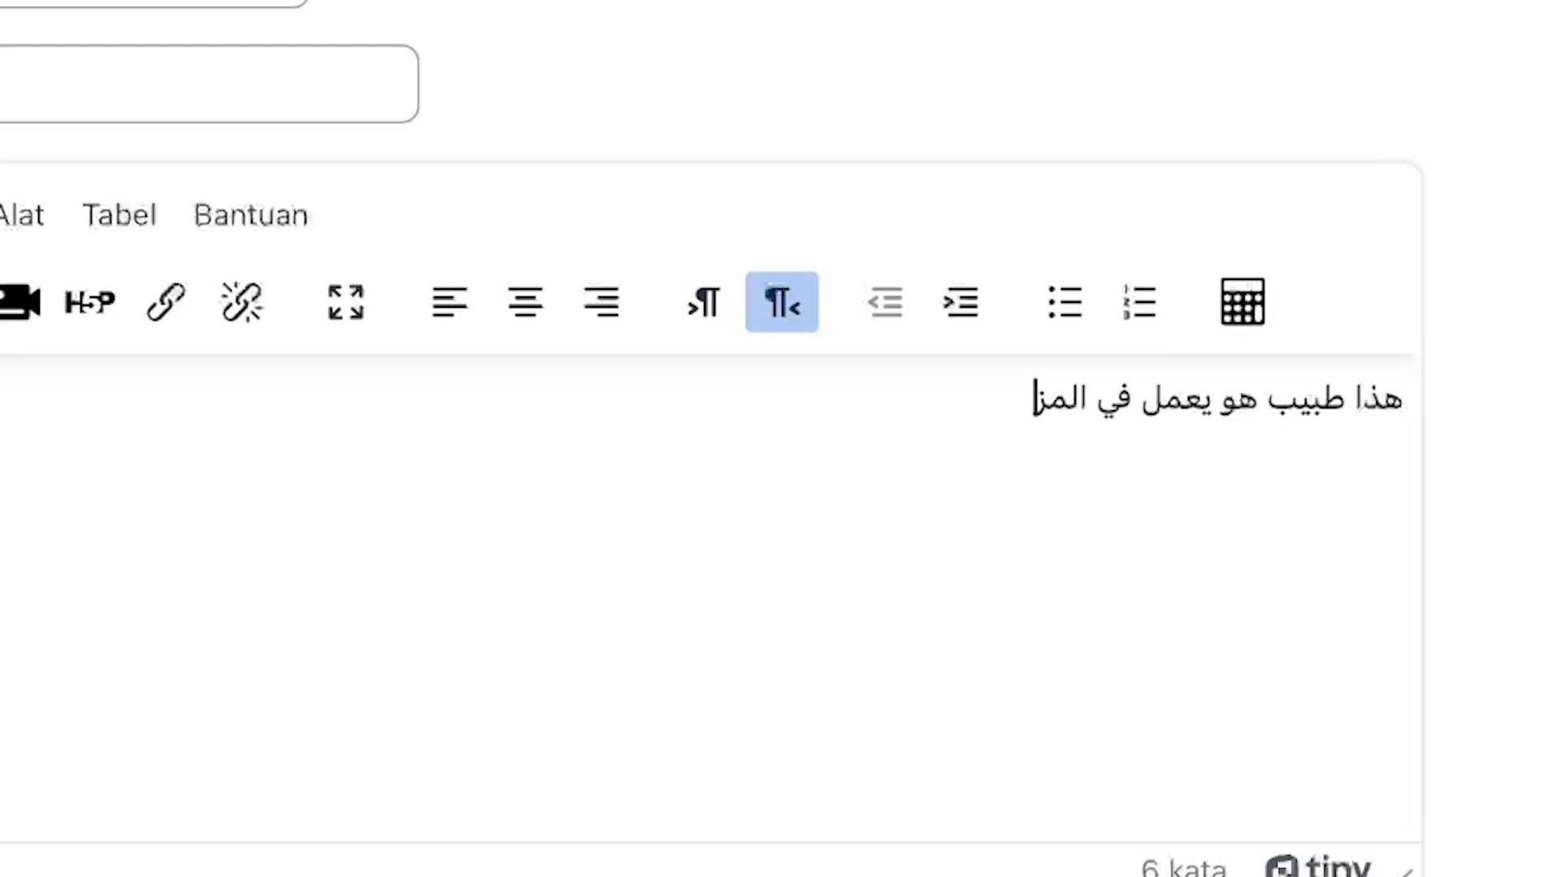
Add vowel marks to the question text to read هَذَا طَبِيْبٌ هُوَ يَعْمَلُ فِي المَزْرَعَة
{"action": "key", "text": "Home"}
{"action": "key", "text": "Left"}
{"action": "type", "text": "َ"}
{"action": "key", "text": "Left"}
{"action": "type", "text": "َ"}
{"action": "key", "text": "Left"}
{"action": "key", "text": "Left"}
{"action": "key", "text": "Left"}
{"action": "type", "text": "َ"}
{"action": "key", "text": "Left"}
{"action": "type", "text": "ِ"}
{"action": "key", "text": "Arabic_damma"}
{"action": "key", "text": "Left"}
{"action": "key", "text": "Arabic_fatha"}
{"action": "key", "text": "Left"}
{"action": "key", "text": "Left"}
{"action": "key", "text": "Arabic_fatha"}
{"action": "key", "text": "Left"}
{"action": "key", "text": "Arabic_sukun"}
{"action": "key", "text": "Left"}
{"action": "key", "text": "Arabic_fatha"}
{"action": "key", "text": "Left"}
{"action": "key", "text": "Arabic_damma"}
{"action": "key", "text": "Left"}
{"action": "key", "text": "Left"}
{"action": "key", "text": "Arabic_kasra"}
{"action": "key", "text": "Left"}
{"action": "key", "text": "Left"}
{"action": "key", "text": "Left"}
{"action": "key", "text": "Left"}
{"action": "key", "text": "Left"}
{"action": "key", "text": "Arabic_fatha"}
{"action": "key", "text": "Left"}
{"action": "key", "text": "Arabic_sukun"}
{"action": "key", "text": "Left"}
{"action": "key", "text": "Arabic_fatha"}
{"action": "key", "text": "Left"}
{"action": "key", "text": "Arabic_fatha"}
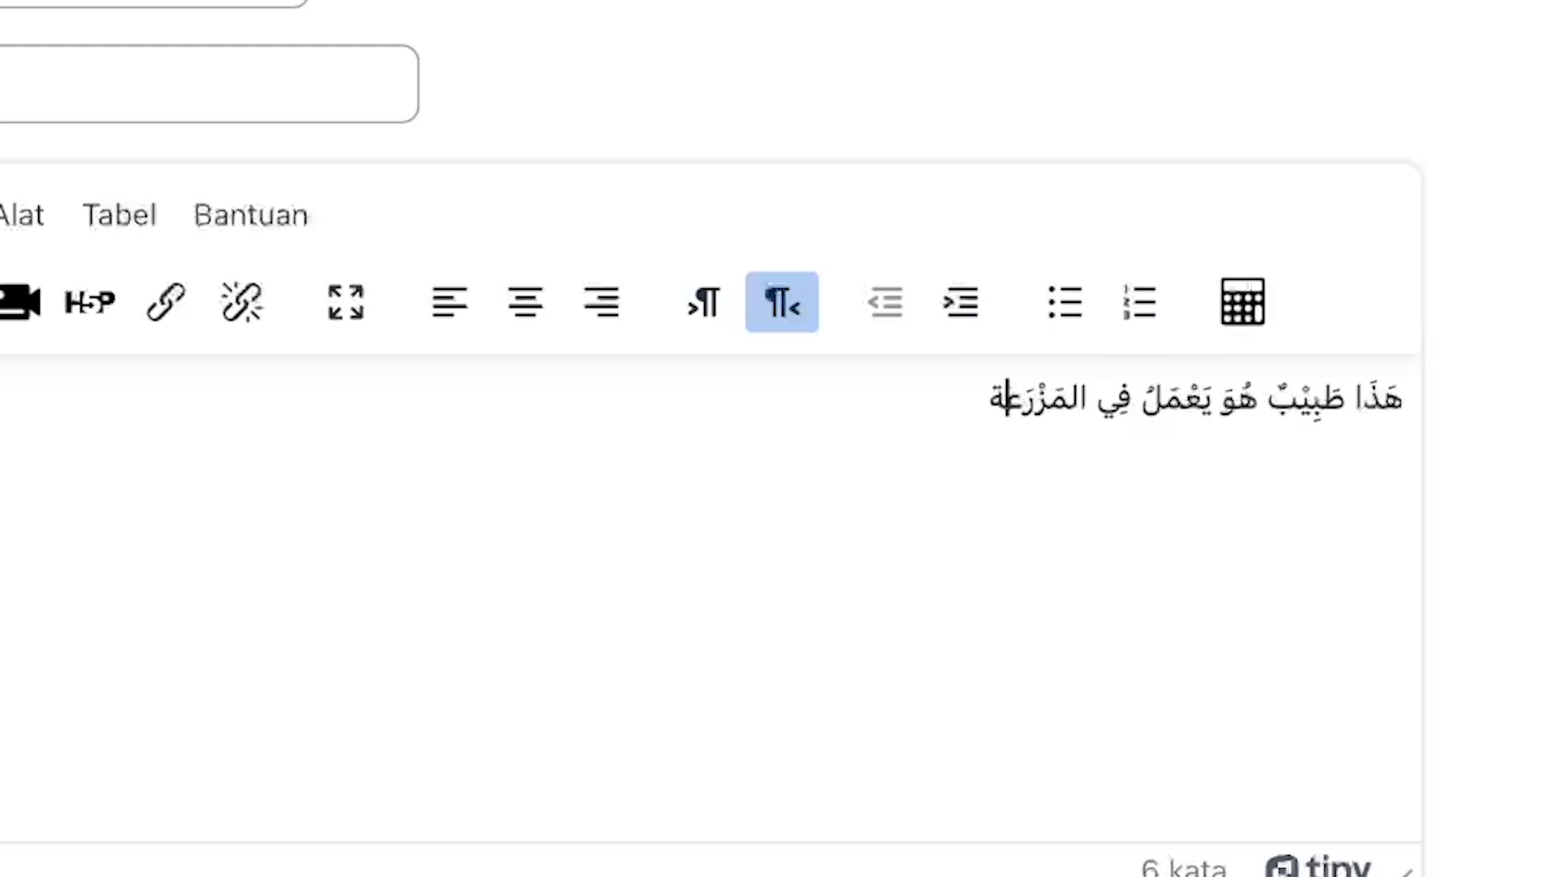
Keep the correct answer (Jawaban benar) of question 02 set to "Salah"
{"action": "scroll", "coordinate": [344, 544], "scroll_direction": "down", "scroll_amount": 3}
{"action": "scroll", "coordinate": [346, 546], "scroll_direction": "down", "scroll_amount": 2}
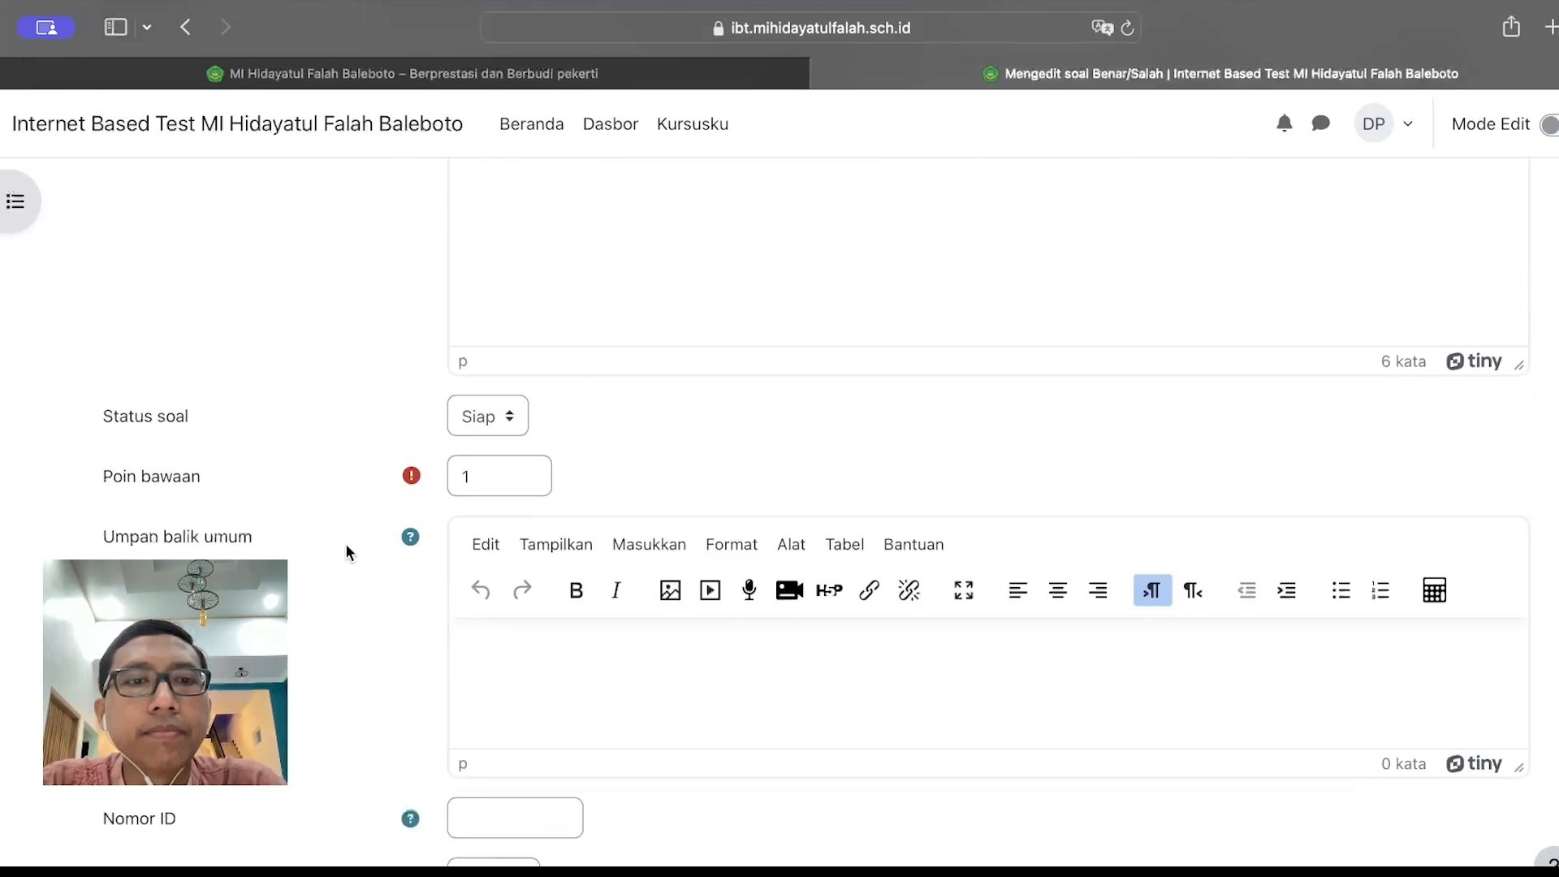
{"action": "scroll", "coordinate": [346, 546], "scroll_direction": "up", "scroll_amount": 1}
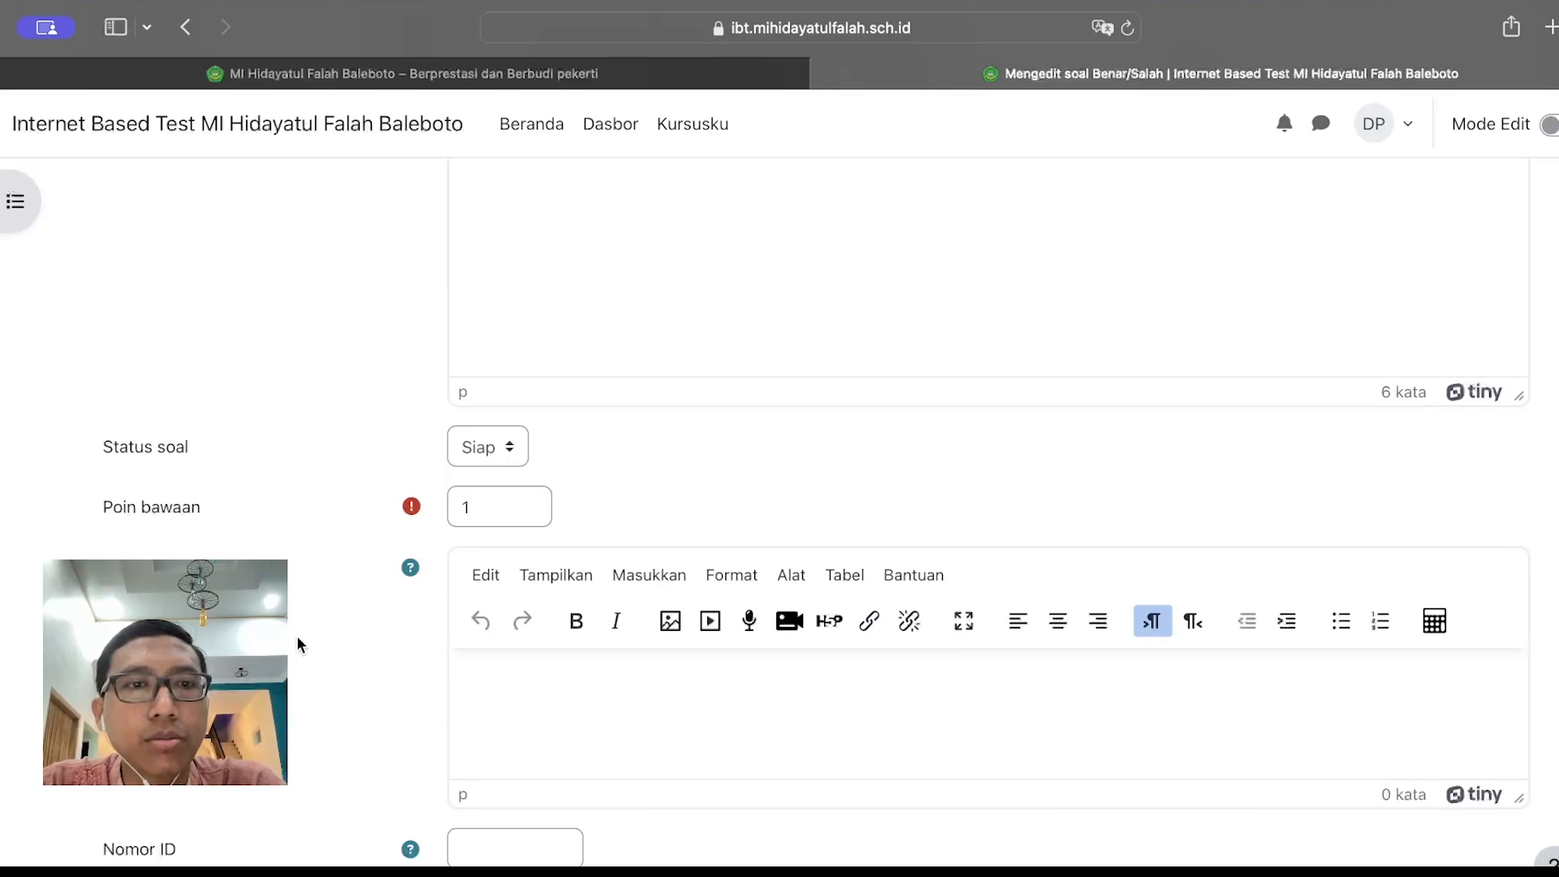
{"action": "scroll", "coordinate": [298, 644], "scroll_direction": "down", "scroll_amount": 5}
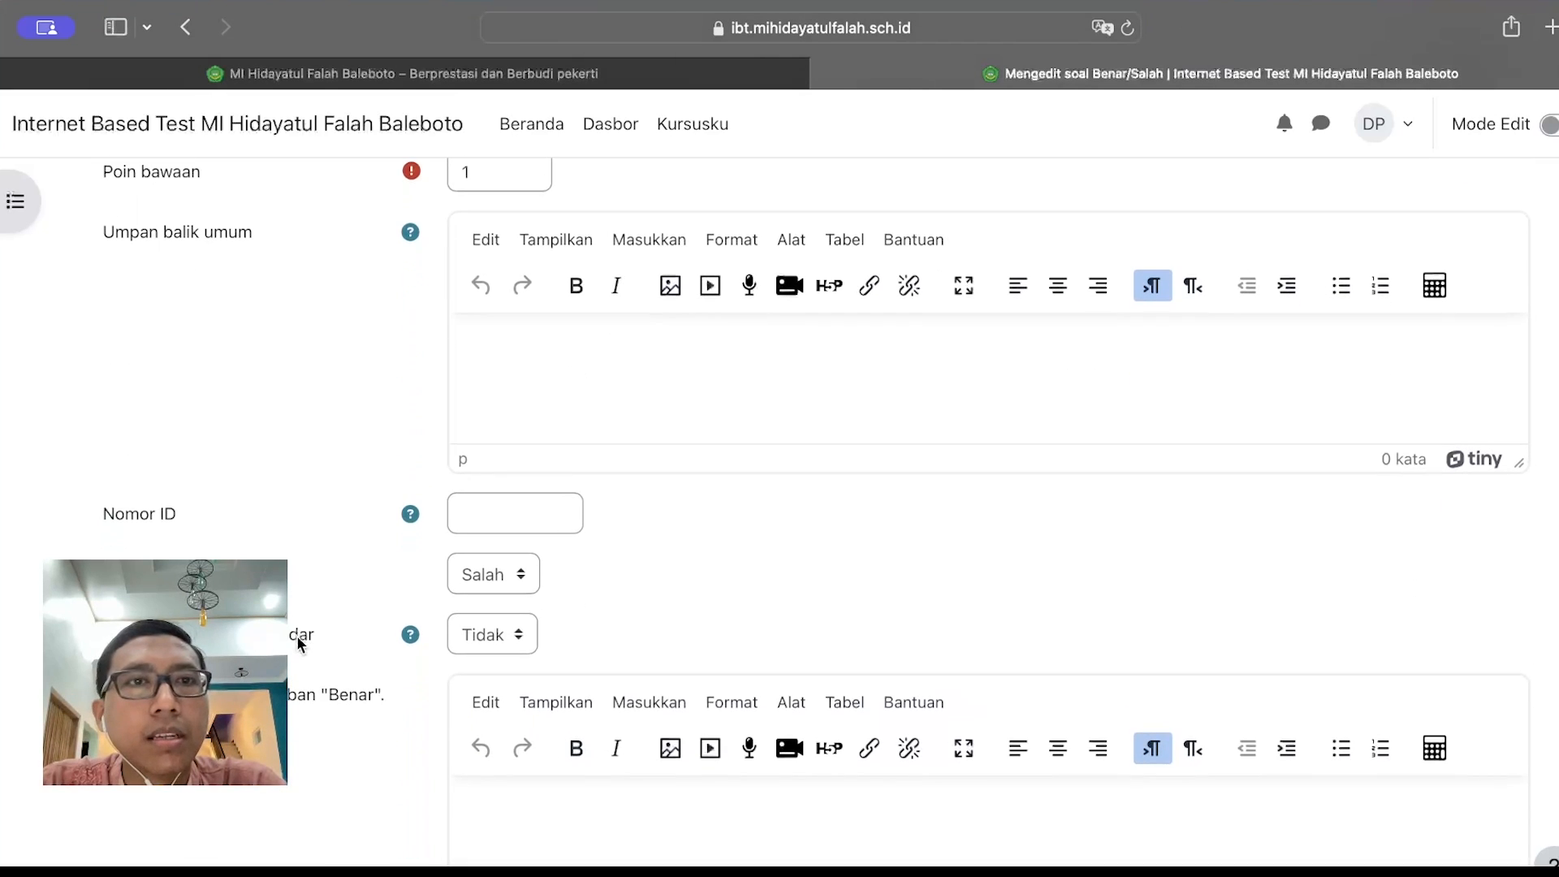
{"action": "scroll", "coordinate": [298, 643], "scroll_direction": "up", "scroll_amount": 3}
{"action": "scroll", "coordinate": [296, 644], "scroll_direction": "down", "scroll_amount": 3}
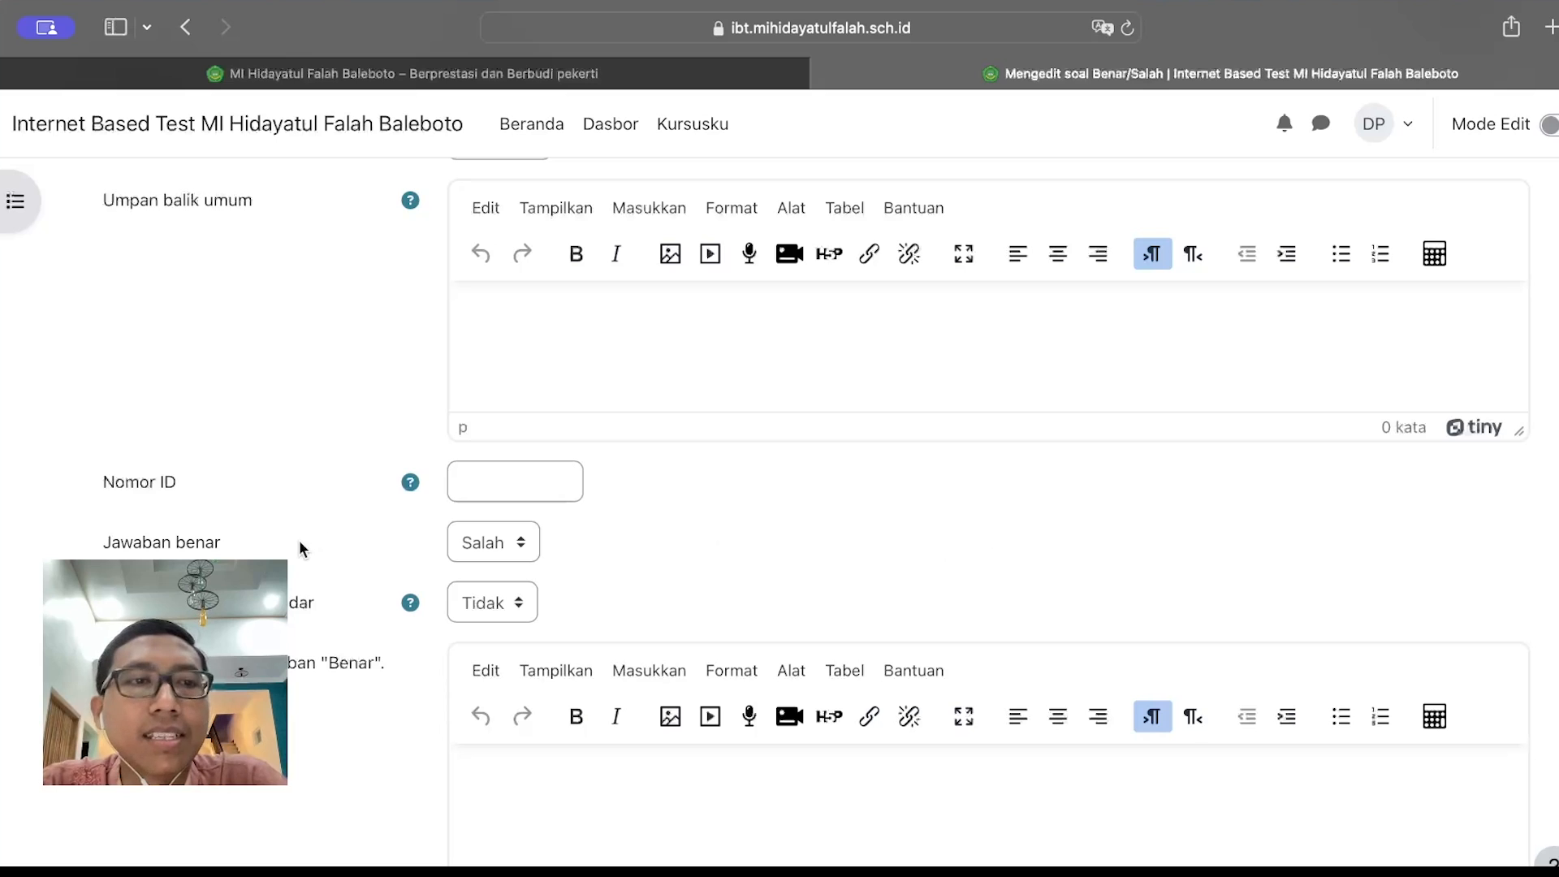
{"action": "left_click", "coordinate": [486, 546]}
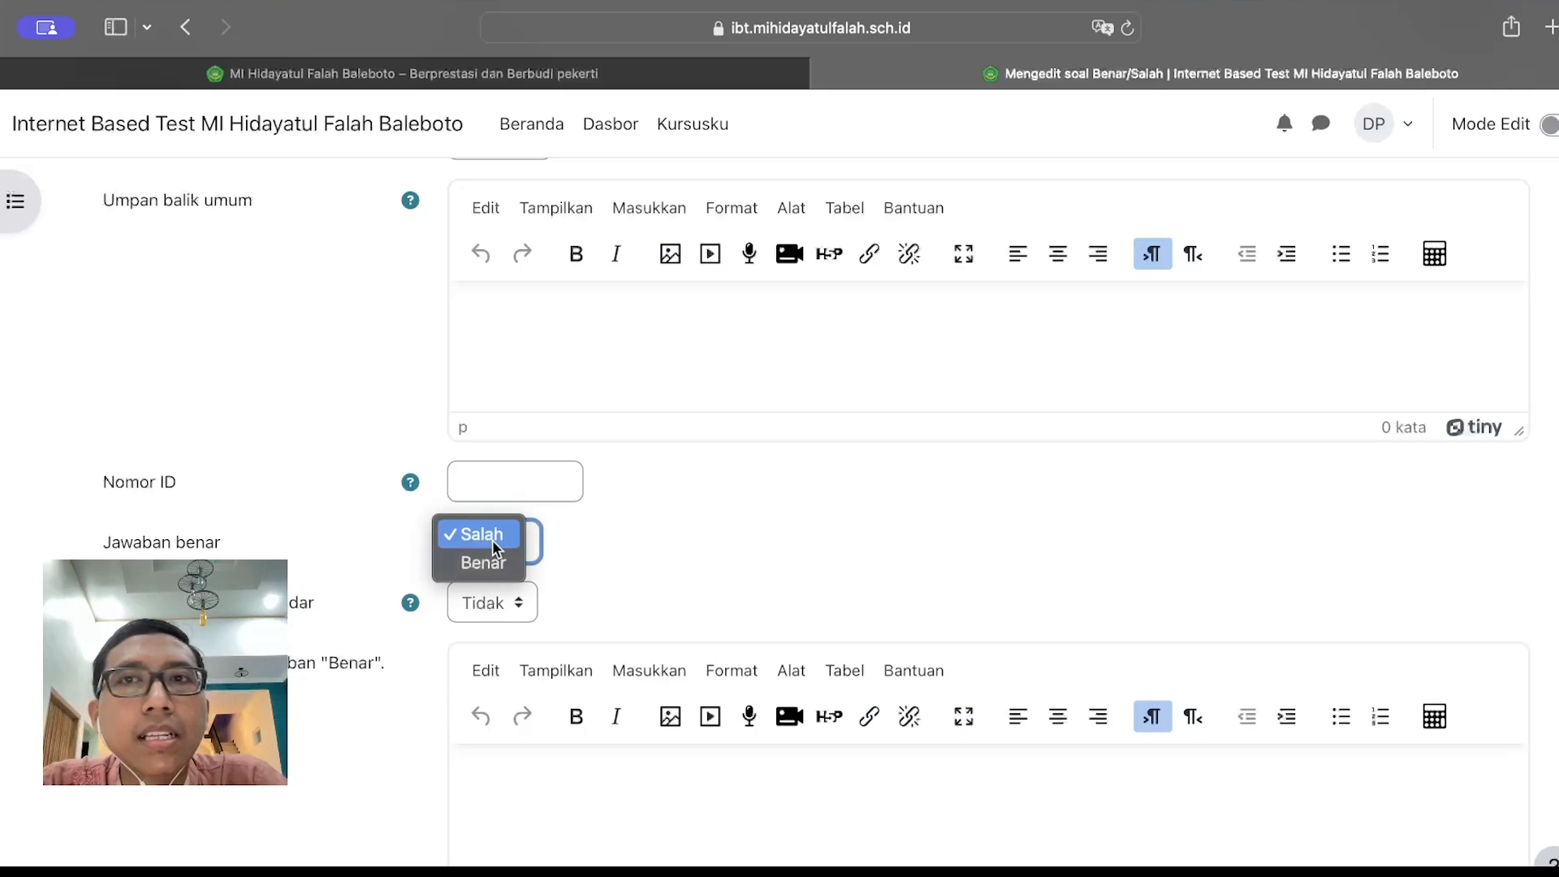
{"action": "left_click", "coordinate": [492, 539]}
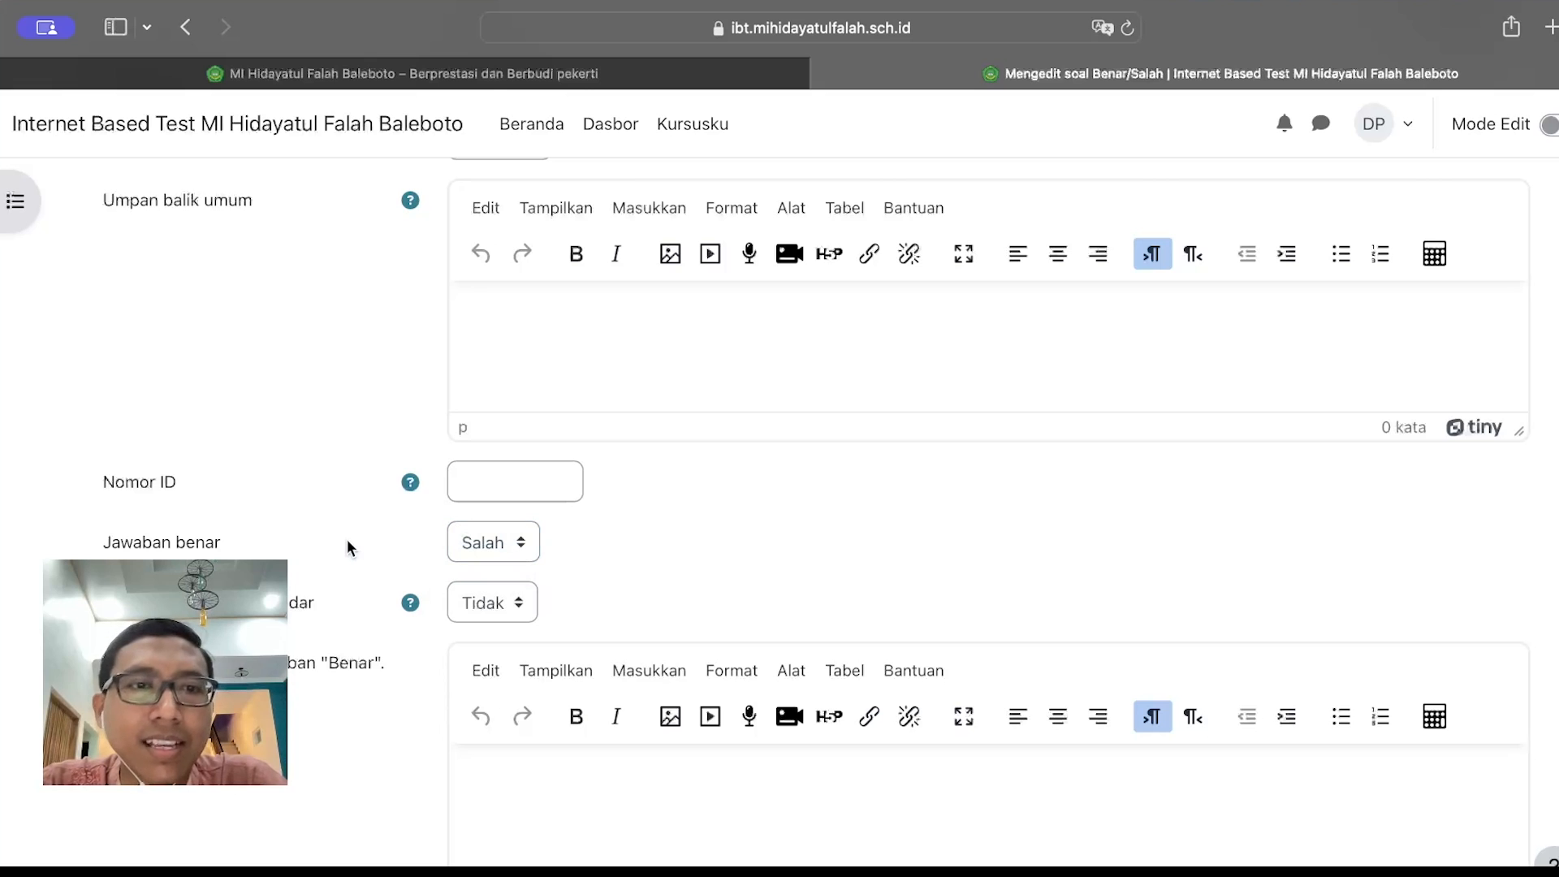
{"action": "scroll", "coordinate": [347, 539], "scroll_direction": "down", "scroll_amount": 1}
{"action": "scroll", "coordinate": [348, 548], "scroll_direction": "down", "scroll_amount": 5}
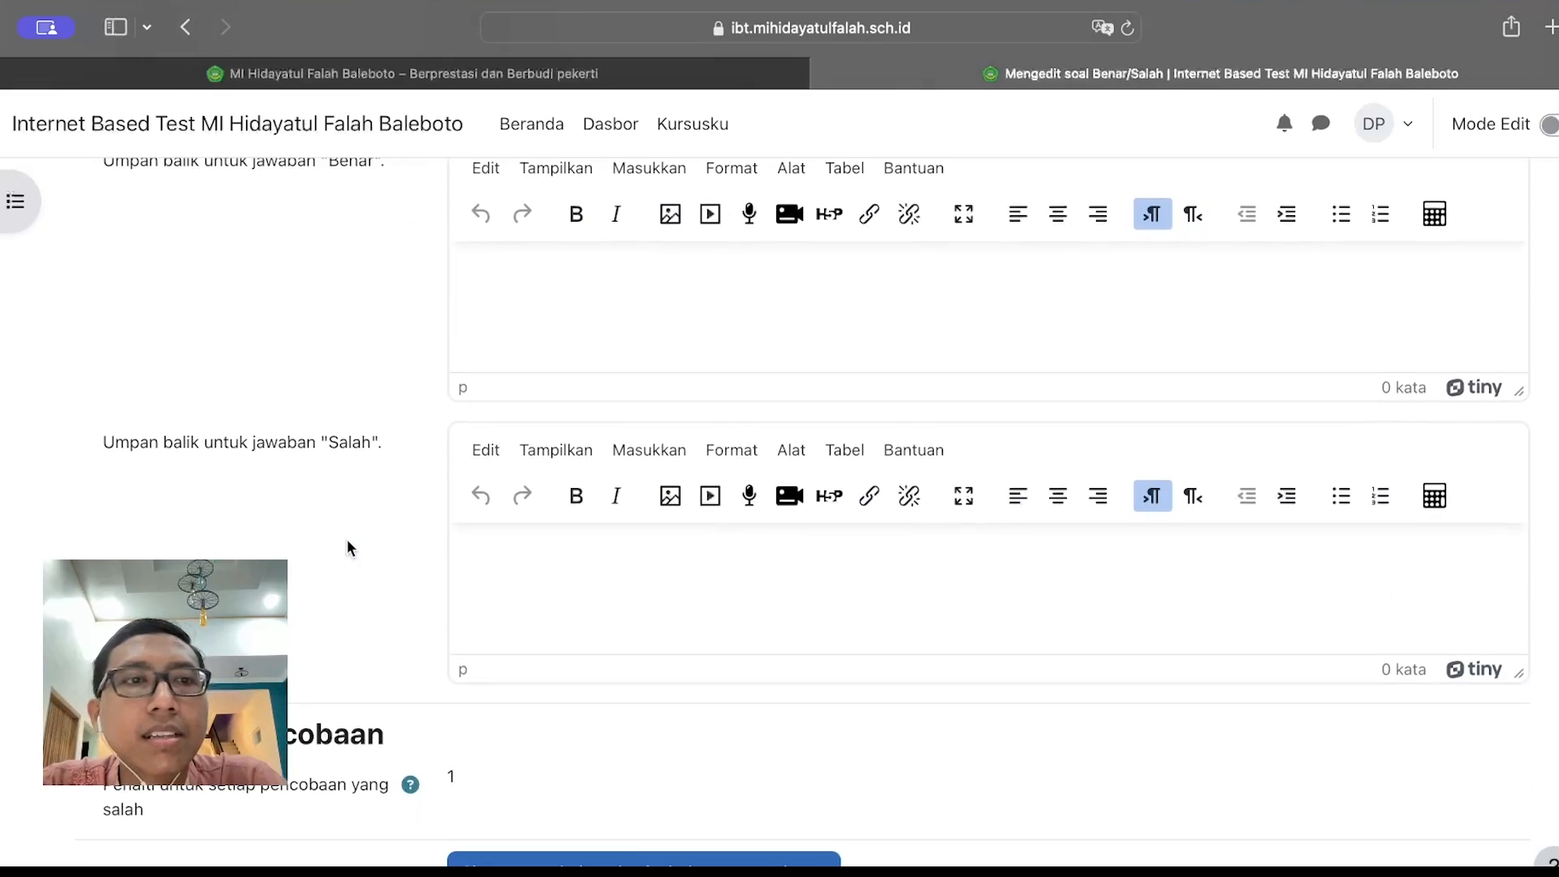
Switch the correct answer (Jawaban benar) of question 02 to Benar and back to Salah
{"action": "scroll", "coordinate": [347, 548], "scroll_direction": "up", "scroll_amount": 2}
{"action": "scroll", "coordinate": [347, 539], "scroll_direction": "up", "scroll_amount": 10}
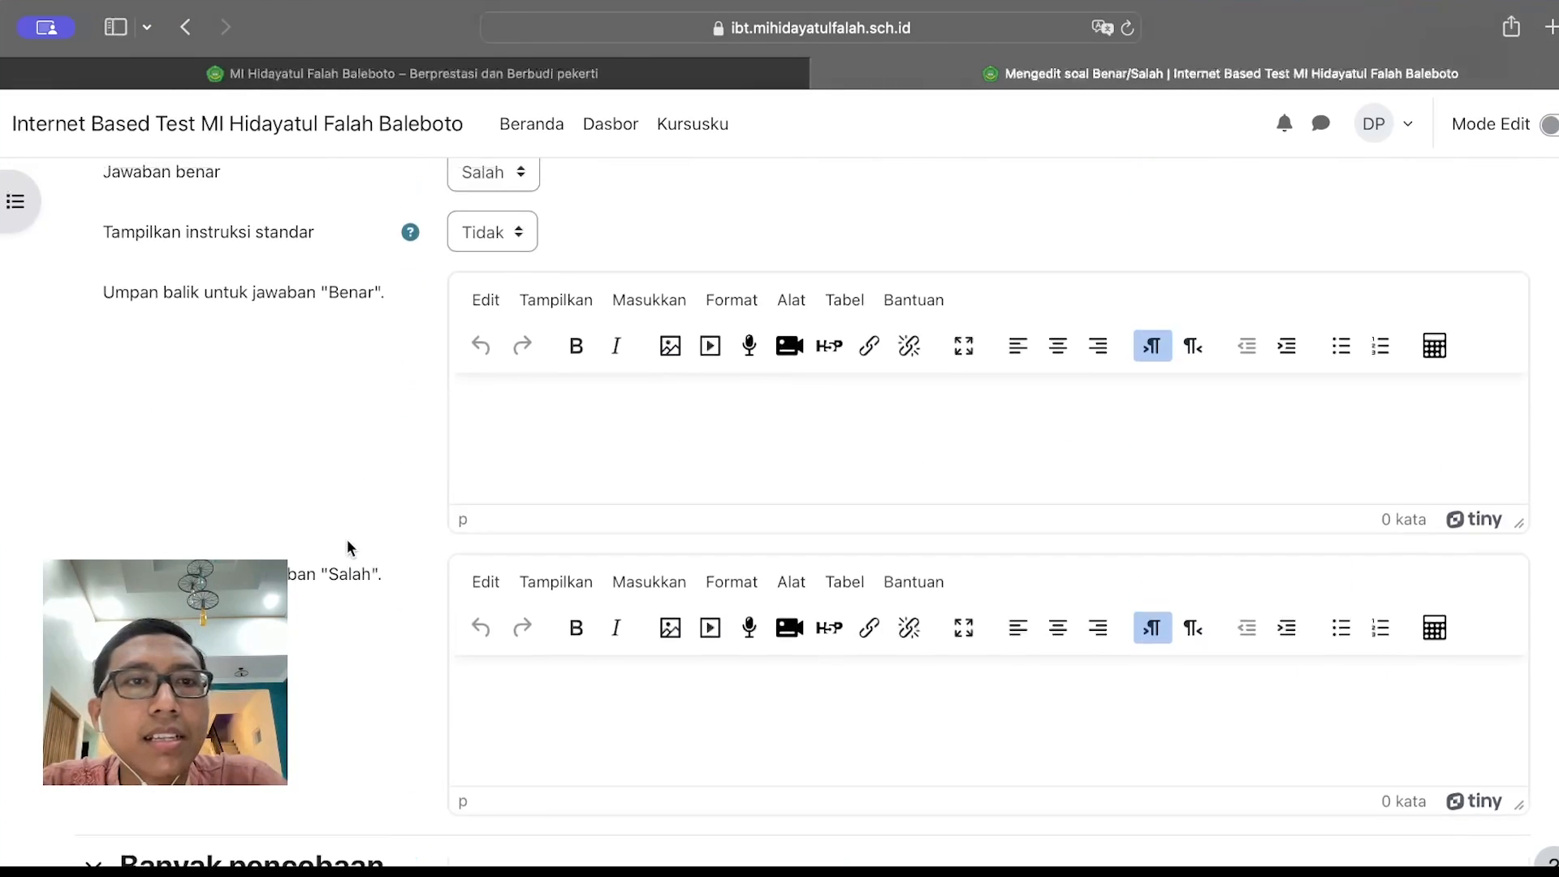
{"action": "scroll", "coordinate": [1299, 385], "scroll_direction": "up", "scroll_amount": 3}
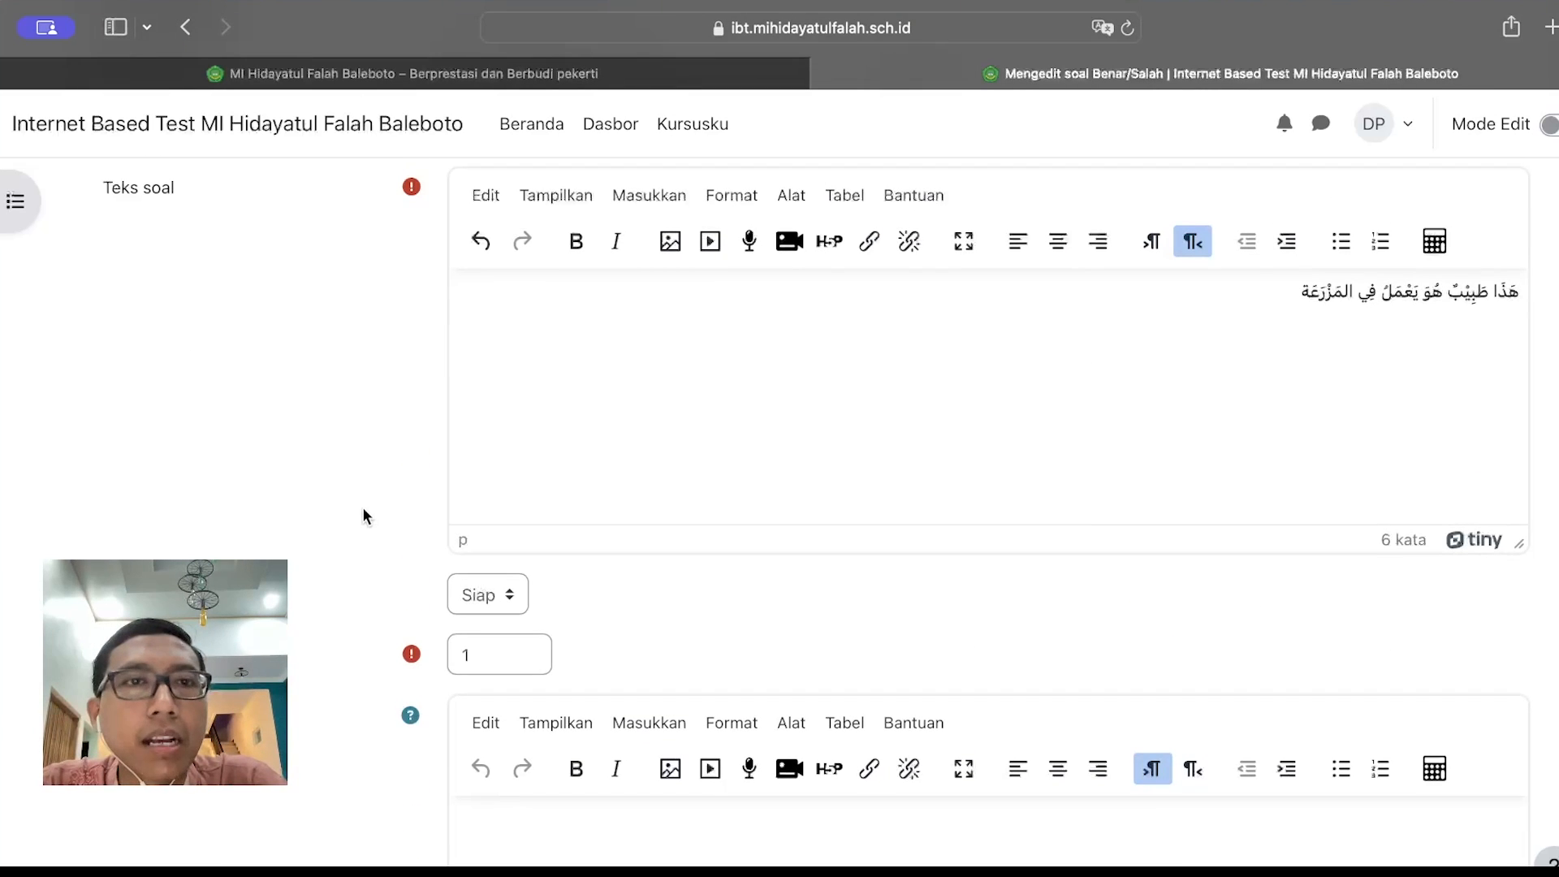
{"action": "scroll", "coordinate": [362, 509], "scroll_direction": "down", "scroll_amount": 9}
{"action": "scroll", "coordinate": [362, 516], "scroll_direction": "down", "scroll_amount": 1}
{"action": "left_click_drag", "start_coordinate": [111, 380], "coordinate": [244, 383]}
{"action": "left_click", "coordinate": [364, 387]}
{"action": "left_click", "coordinate": [464, 380]}
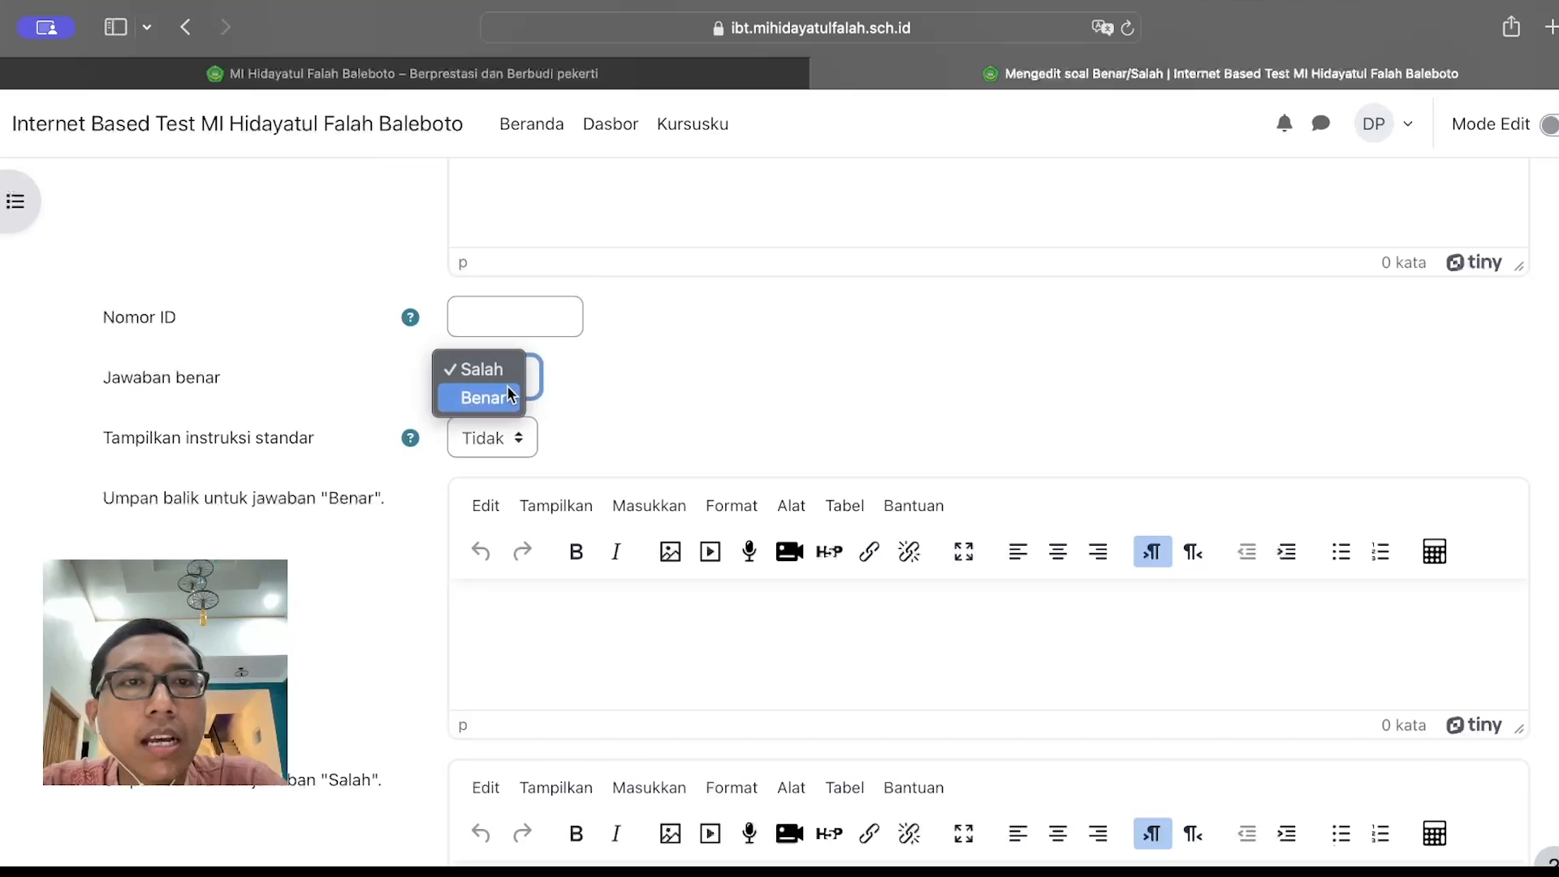
{"action": "left_click", "coordinate": [488, 397]}
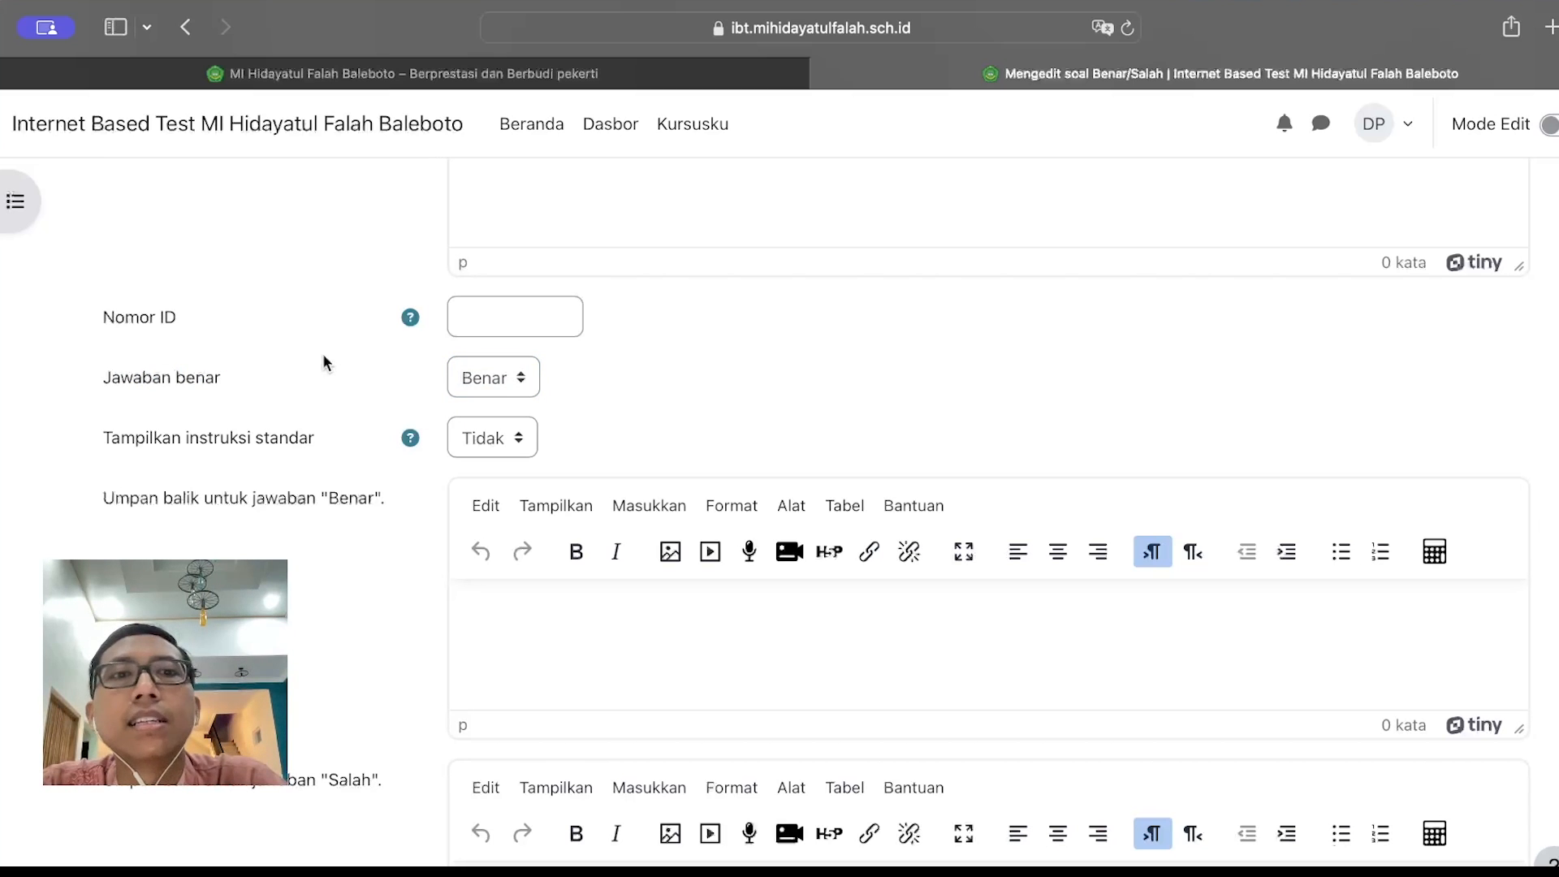
{"action": "left_click", "coordinate": [491, 387]}
{"action": "left_click", "coordinate": [484, 339]}
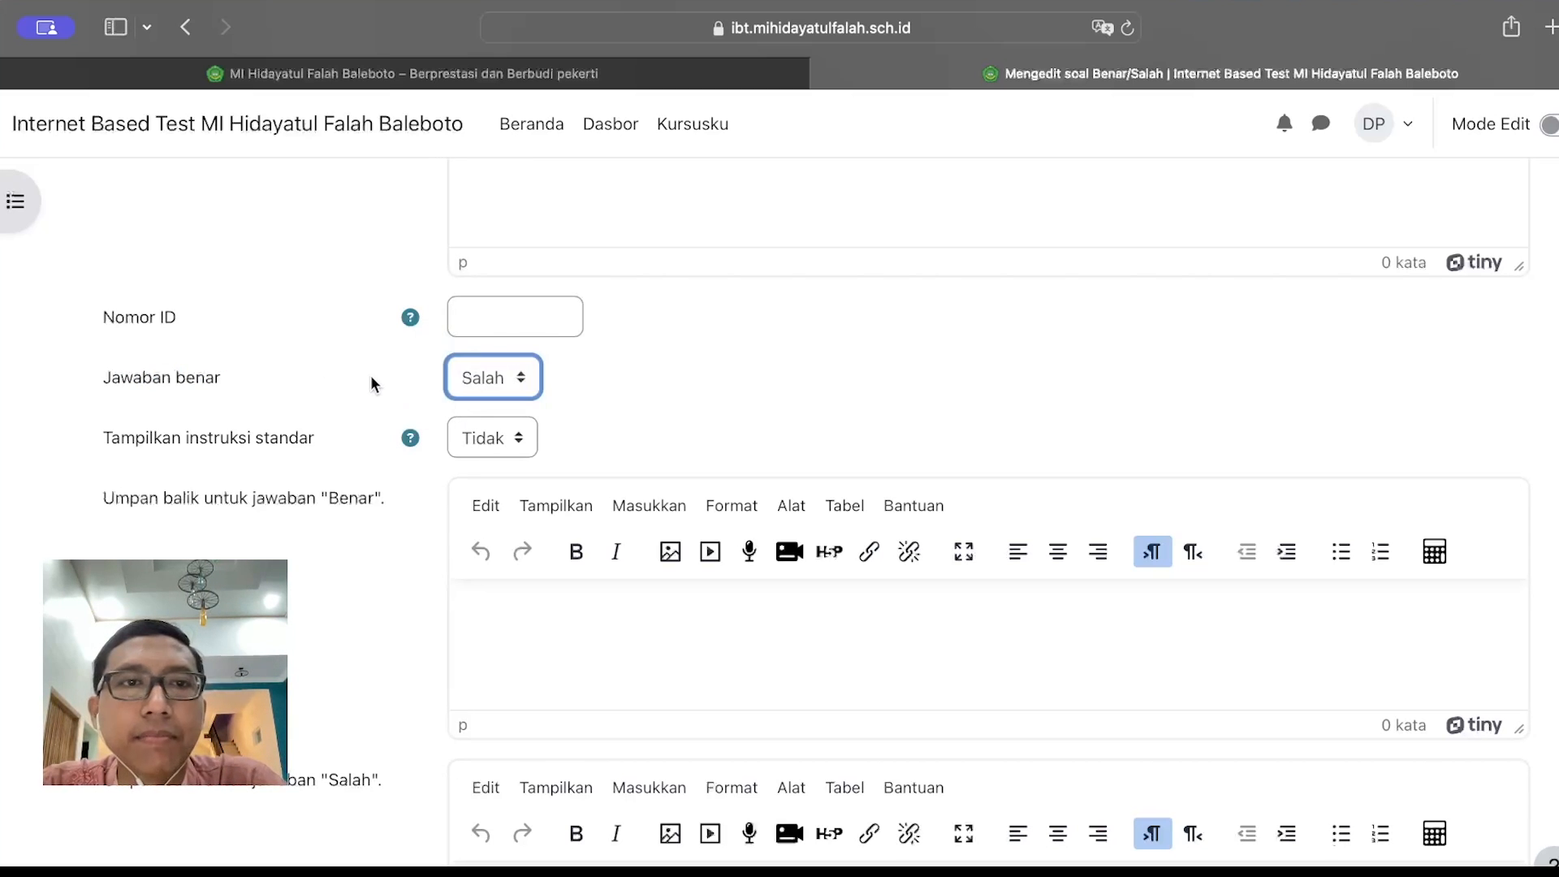
Save the changes to question 02, preview it from the quiz's question list and close the preview
{"action": "scroll", "coordinate": [370, 375], "scroll_direction": "down", "scroll_amount": 6}
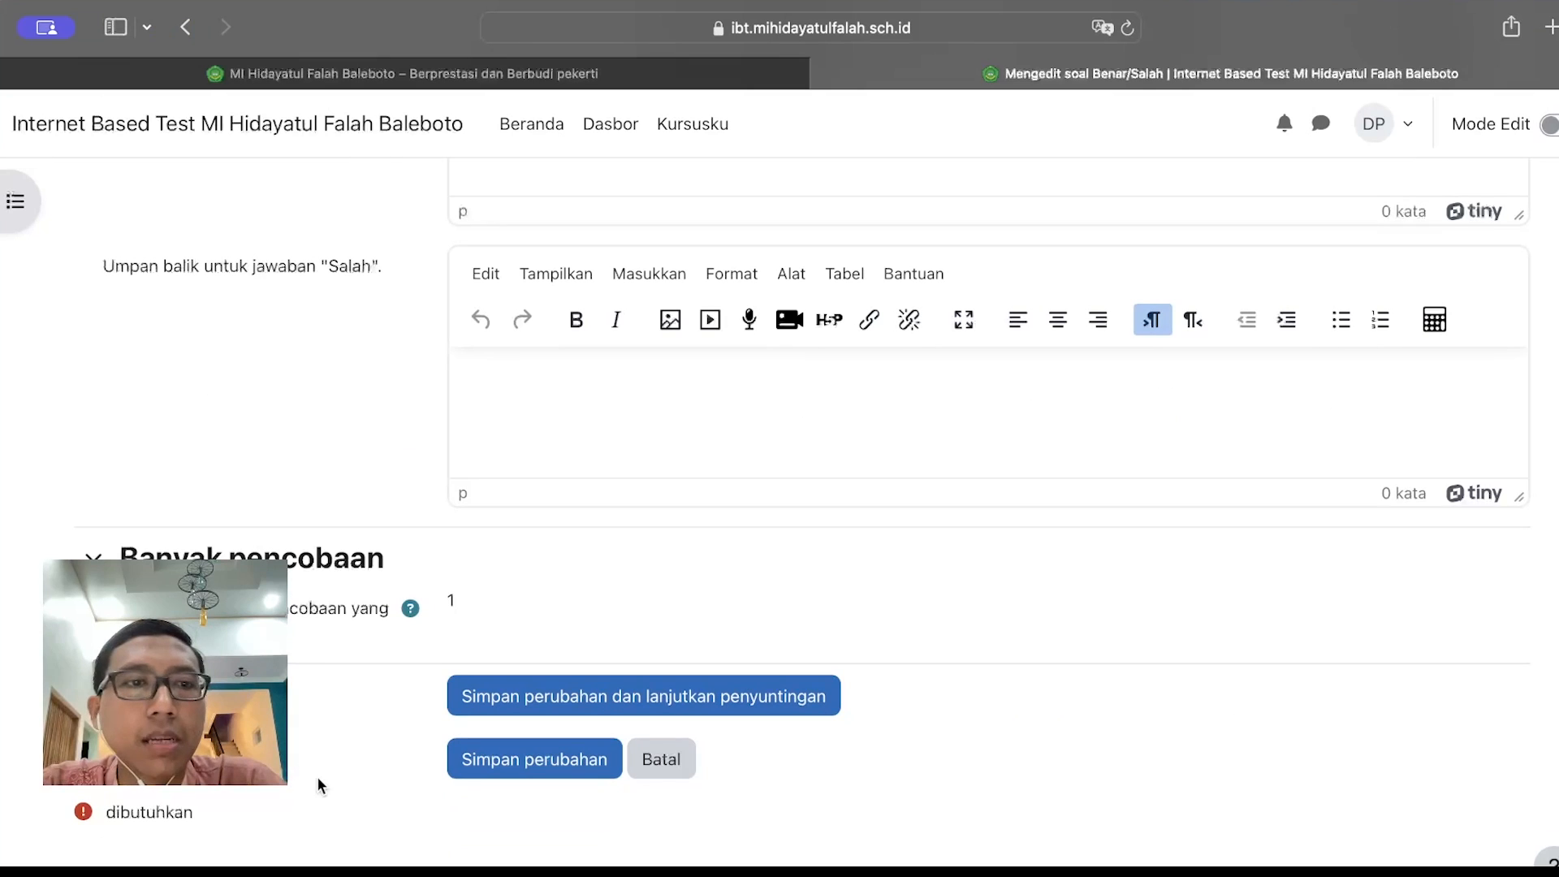
{"action": "left_click", "coordinate": [507, 763]}
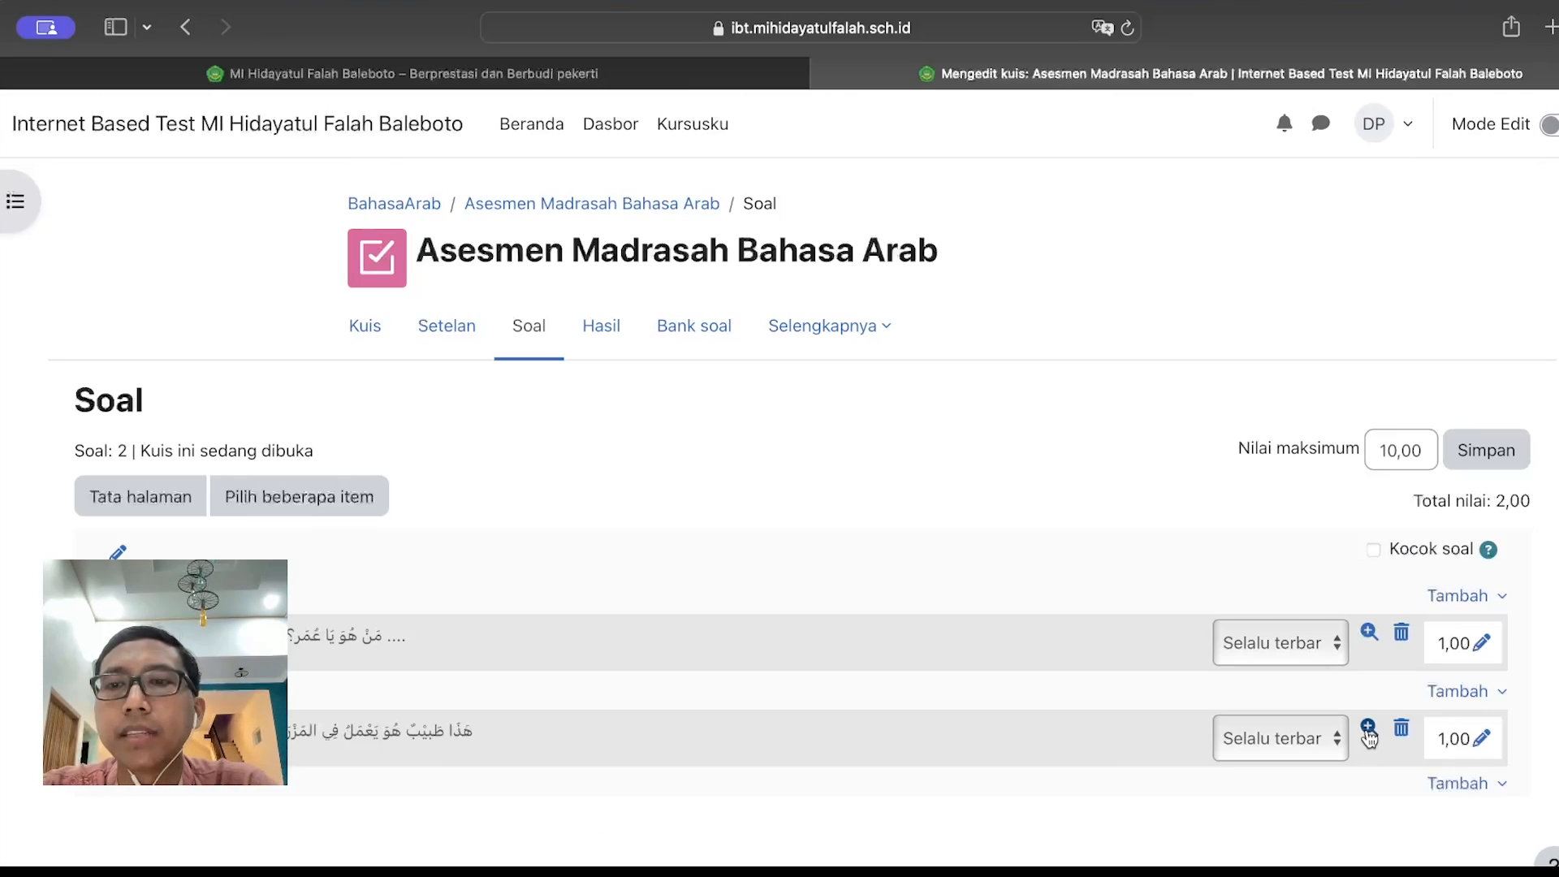
{"action": "left_click", "coordinate": [1367, 729]}
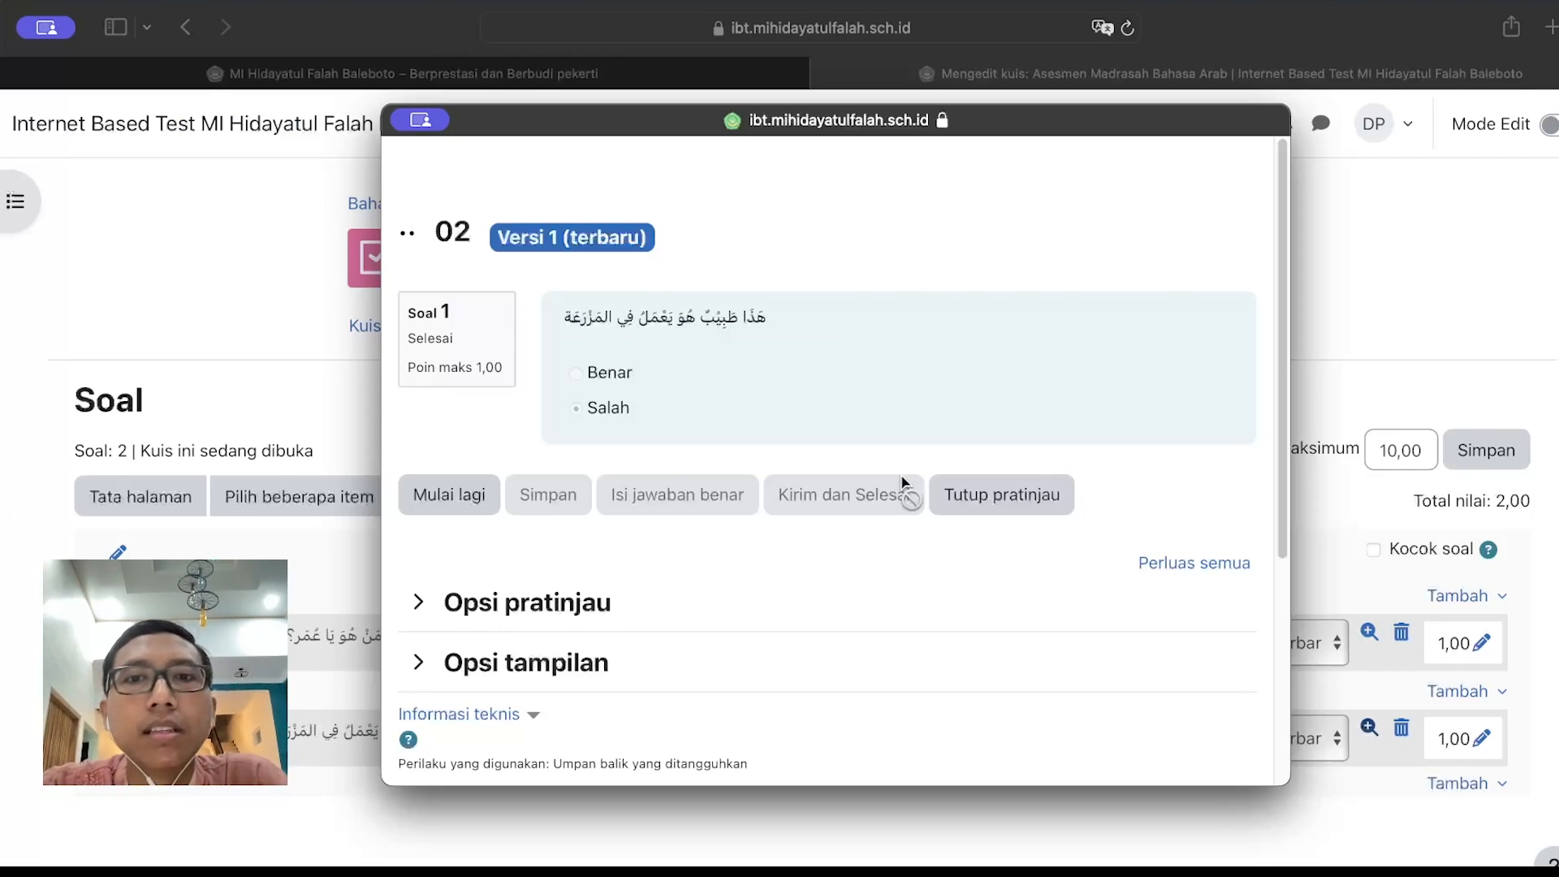
{"action": "left_click", "coordinate": [1029, 505]}
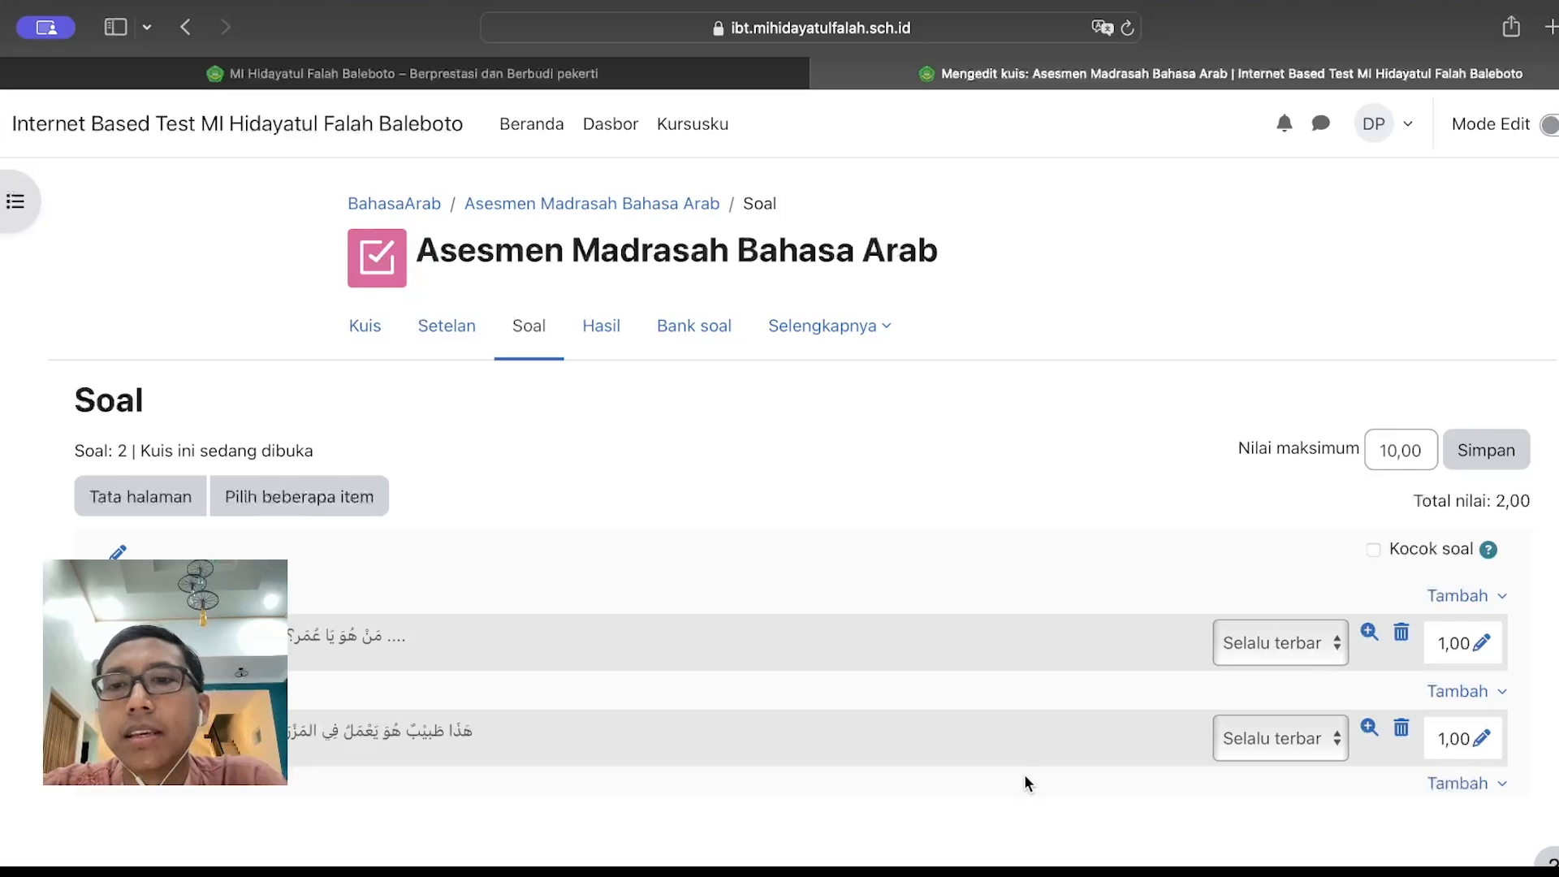
Add a new Mencocokkan (matching) question after the last question in the quiz and name it 03
{"action": "left_click", "coordinate": [1460, 784]}
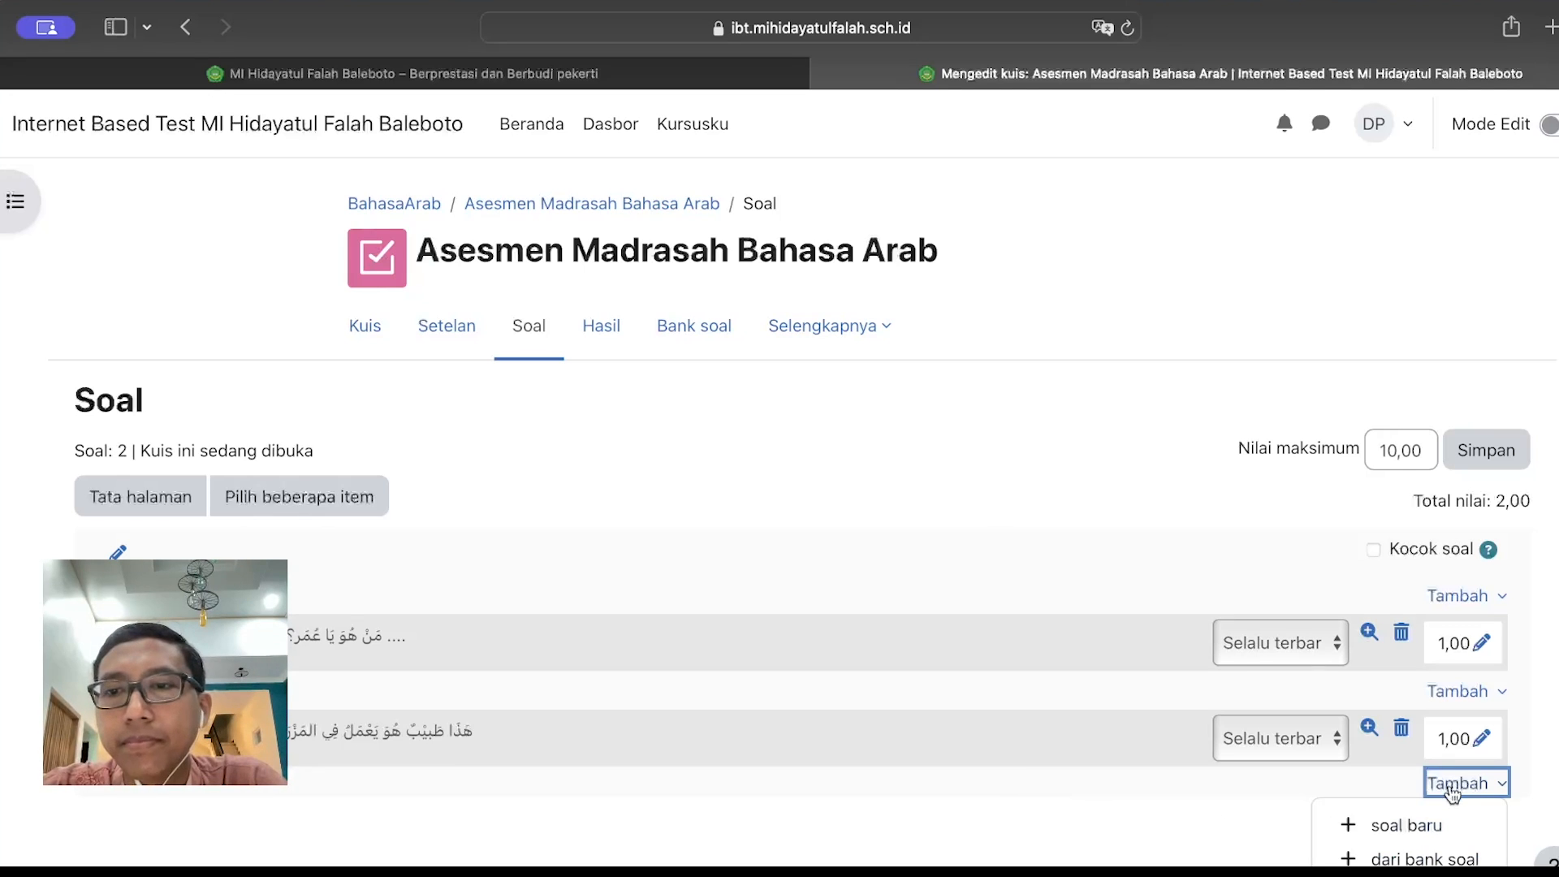
{"action": "left_click", "coordinate": [1409, 825]}
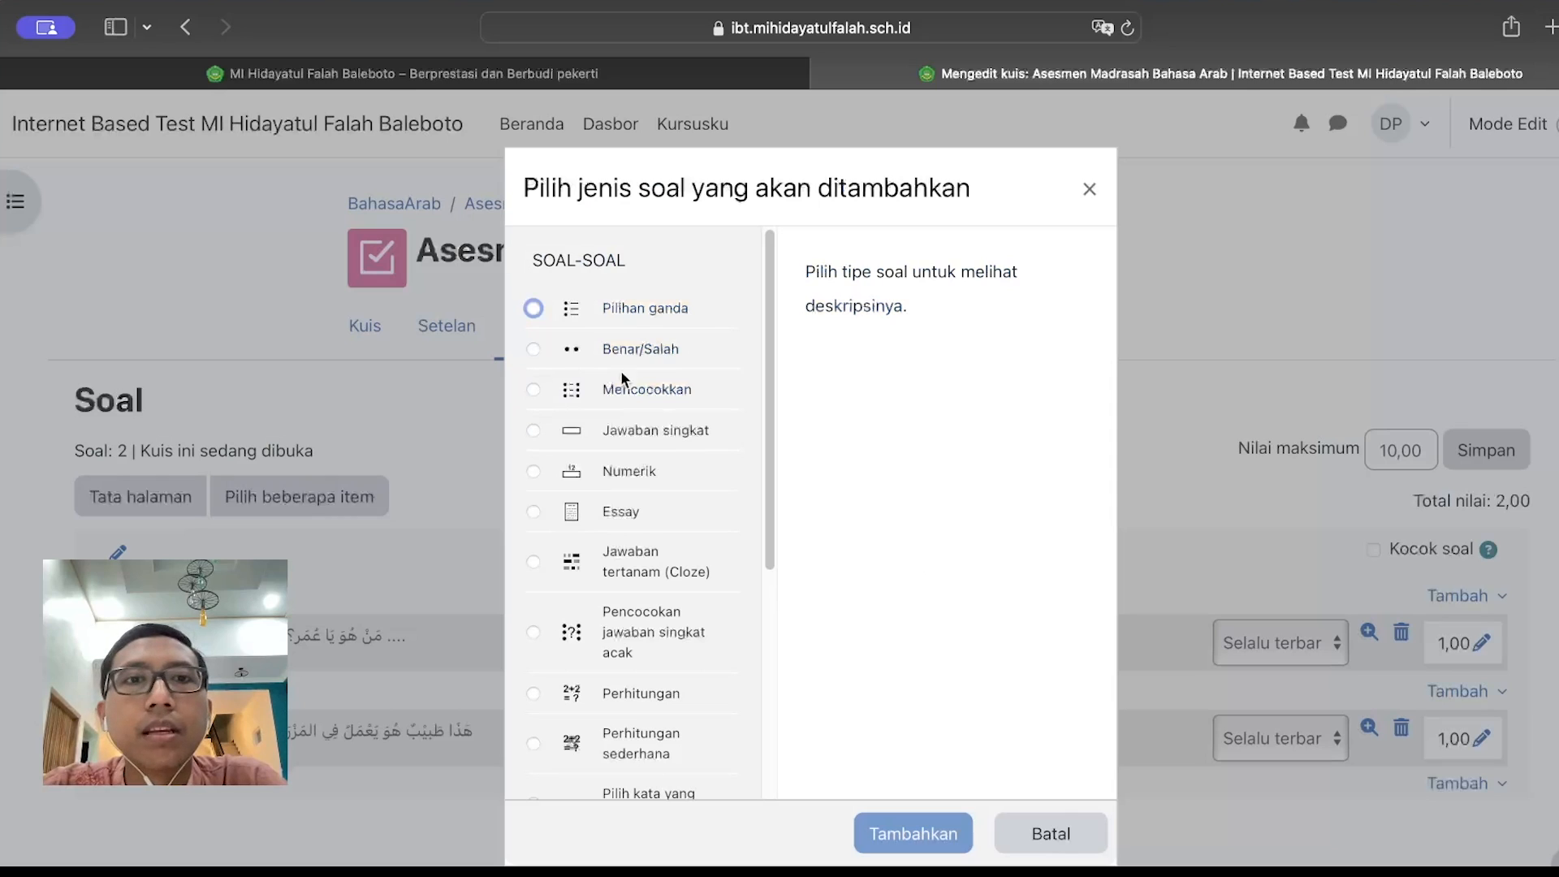
{"action": "left_click", "coordinate": [575, 398]}
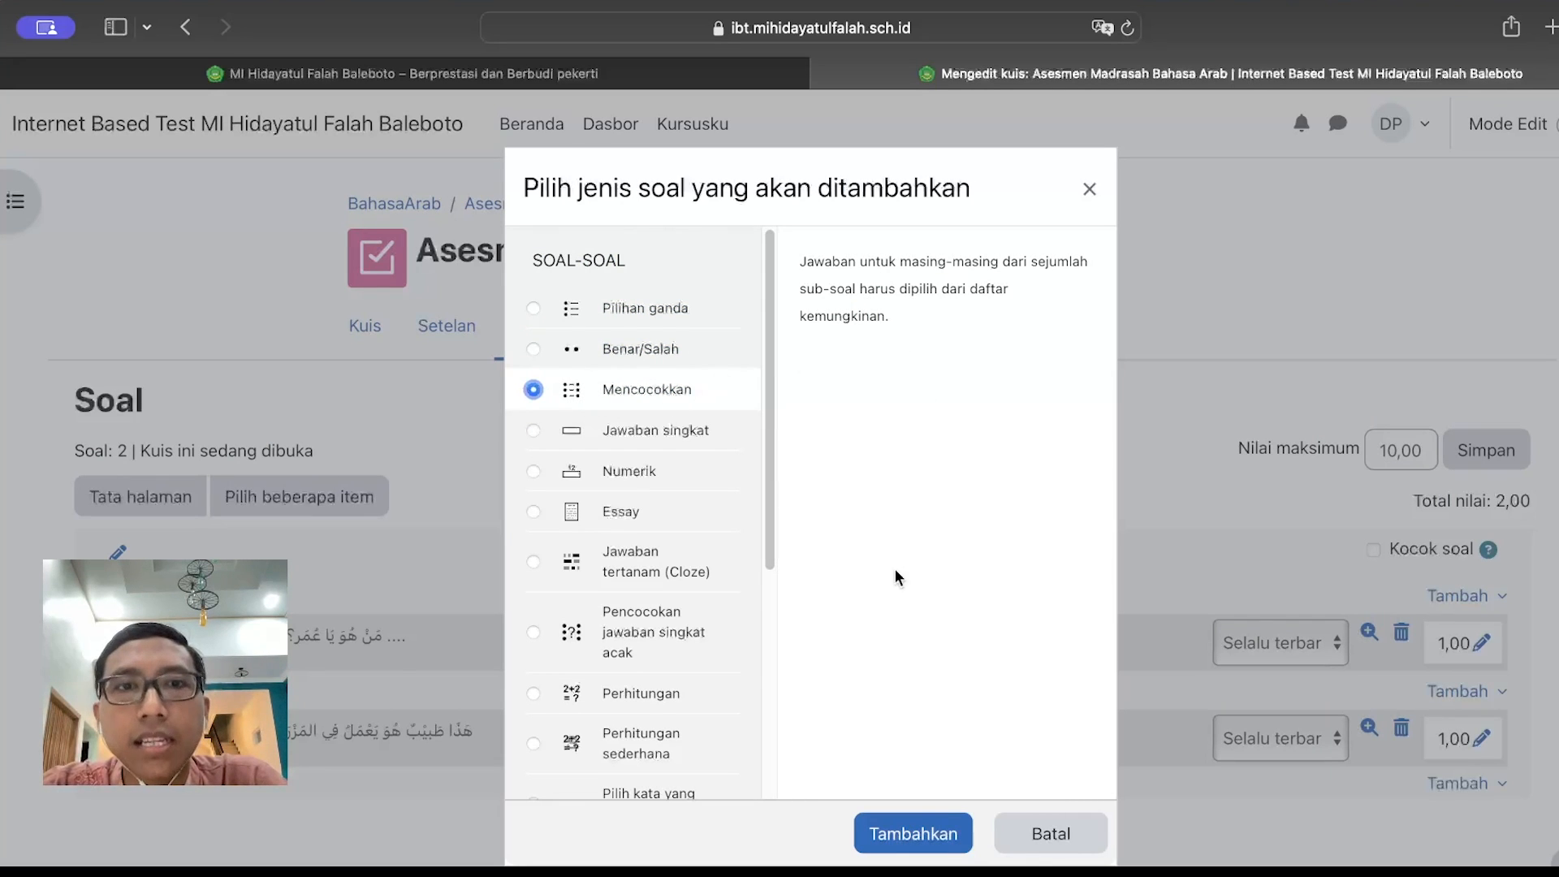
{"action": "left_click", "coordinate": [923, 830]}
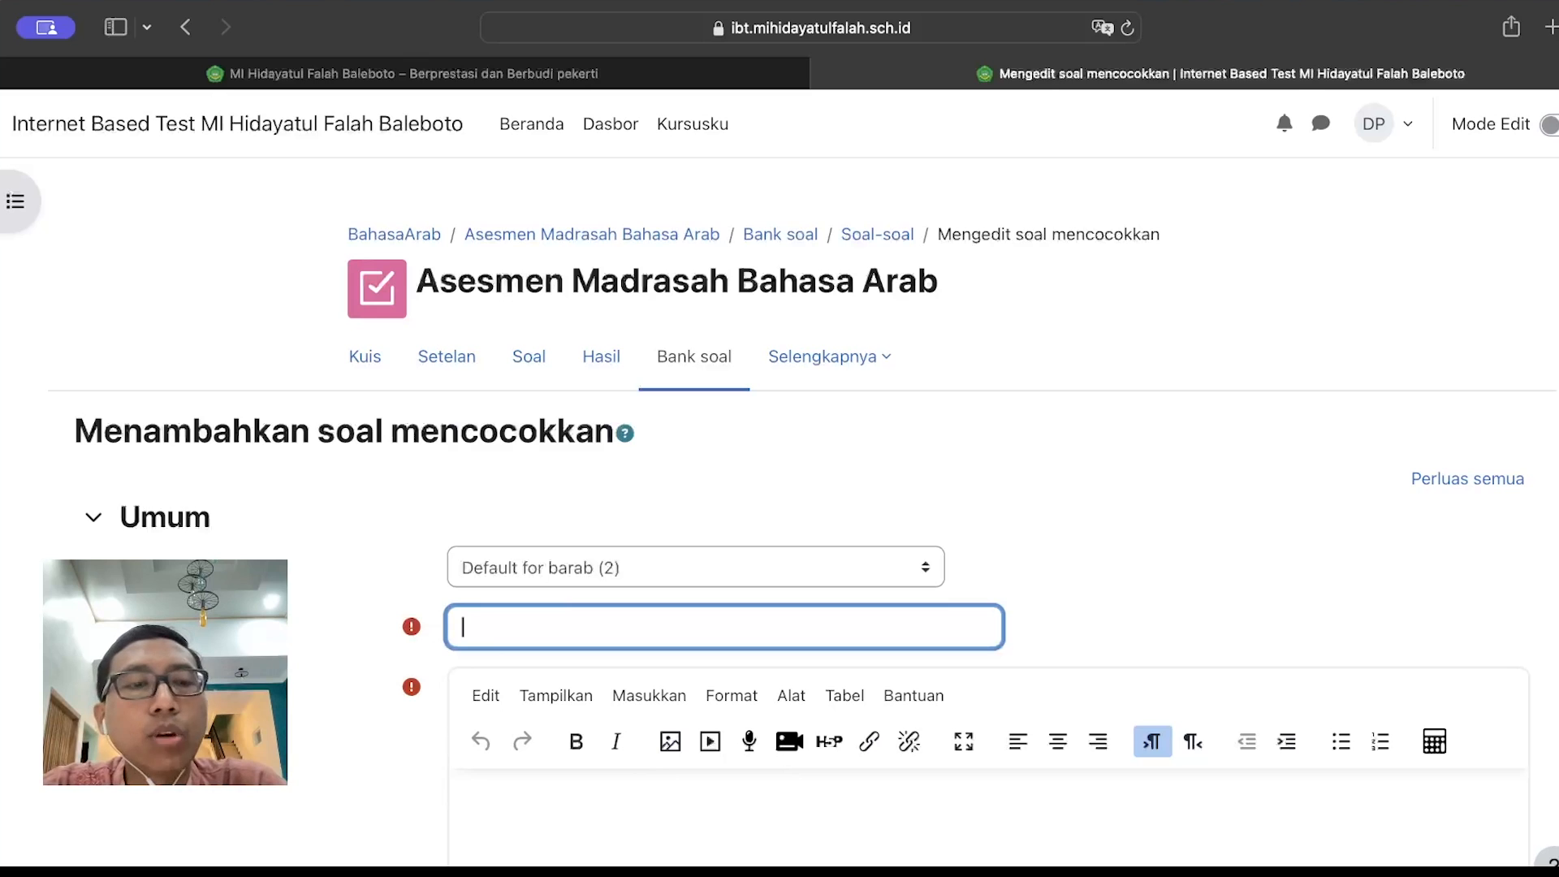
{"action": "type", "text": "03"}
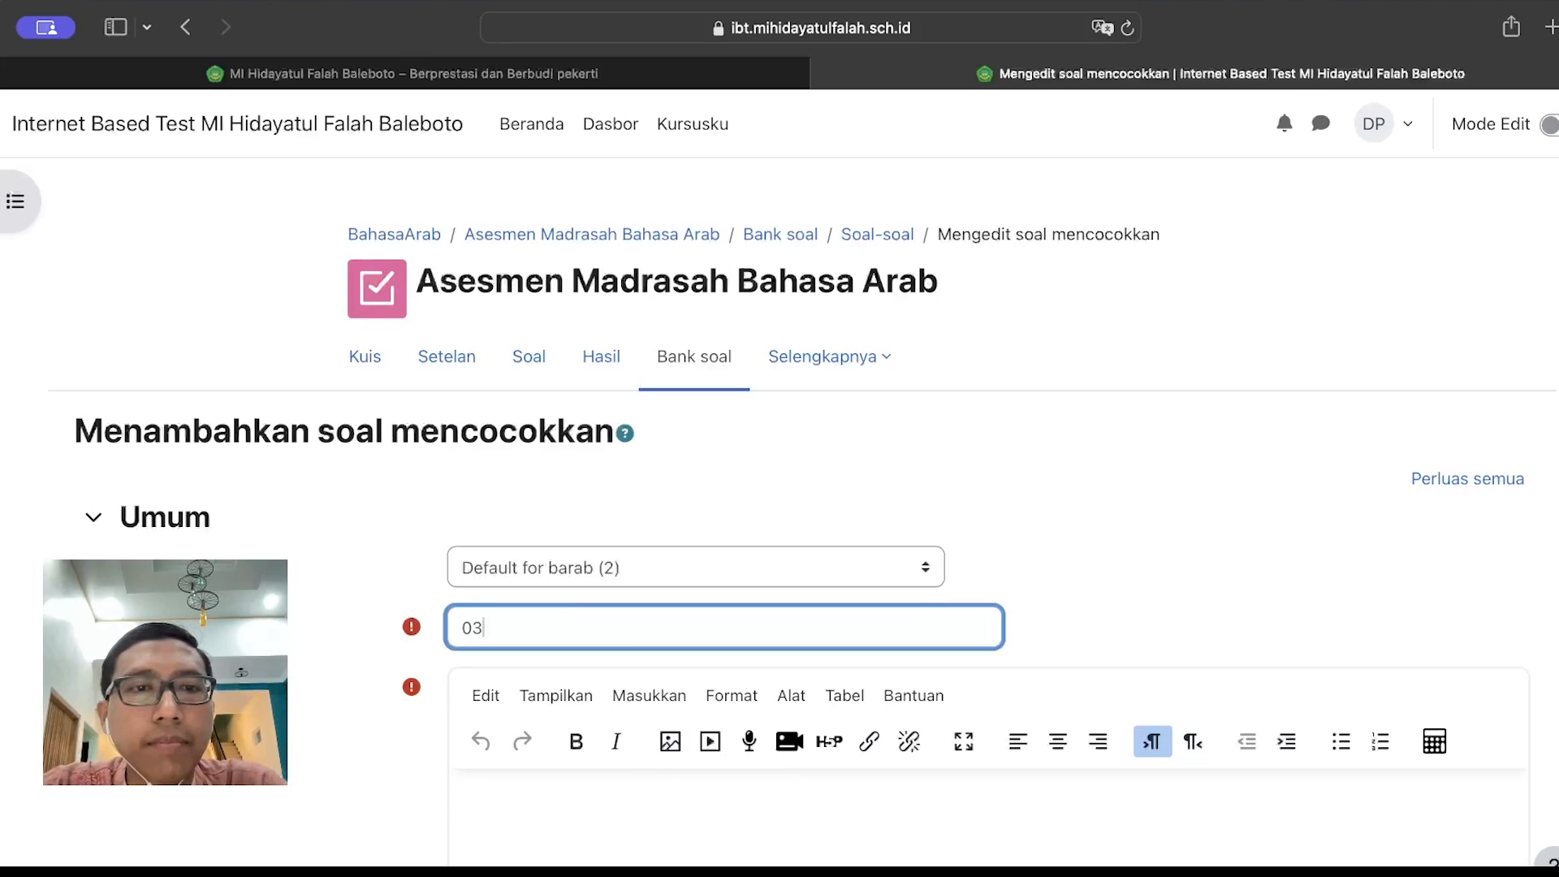
Enter the question text "Pasangkan kata berikut dengan jawaban yang benar!" for question 03
{"action": "scroll", "coordinate": [779, 488], "scroll_direction": "down", "scroll_amount": 2}
{"action": "scroll", "coordinate": [607, 505], "scroll_direction": "down", "scroll_amount": 2}
{"action": "left_click", "coordinate": [606, 504]}
{"action": "scroll", "coordinate": [476, 532], "scroll_direction": "down", "scroll_amount": 1}
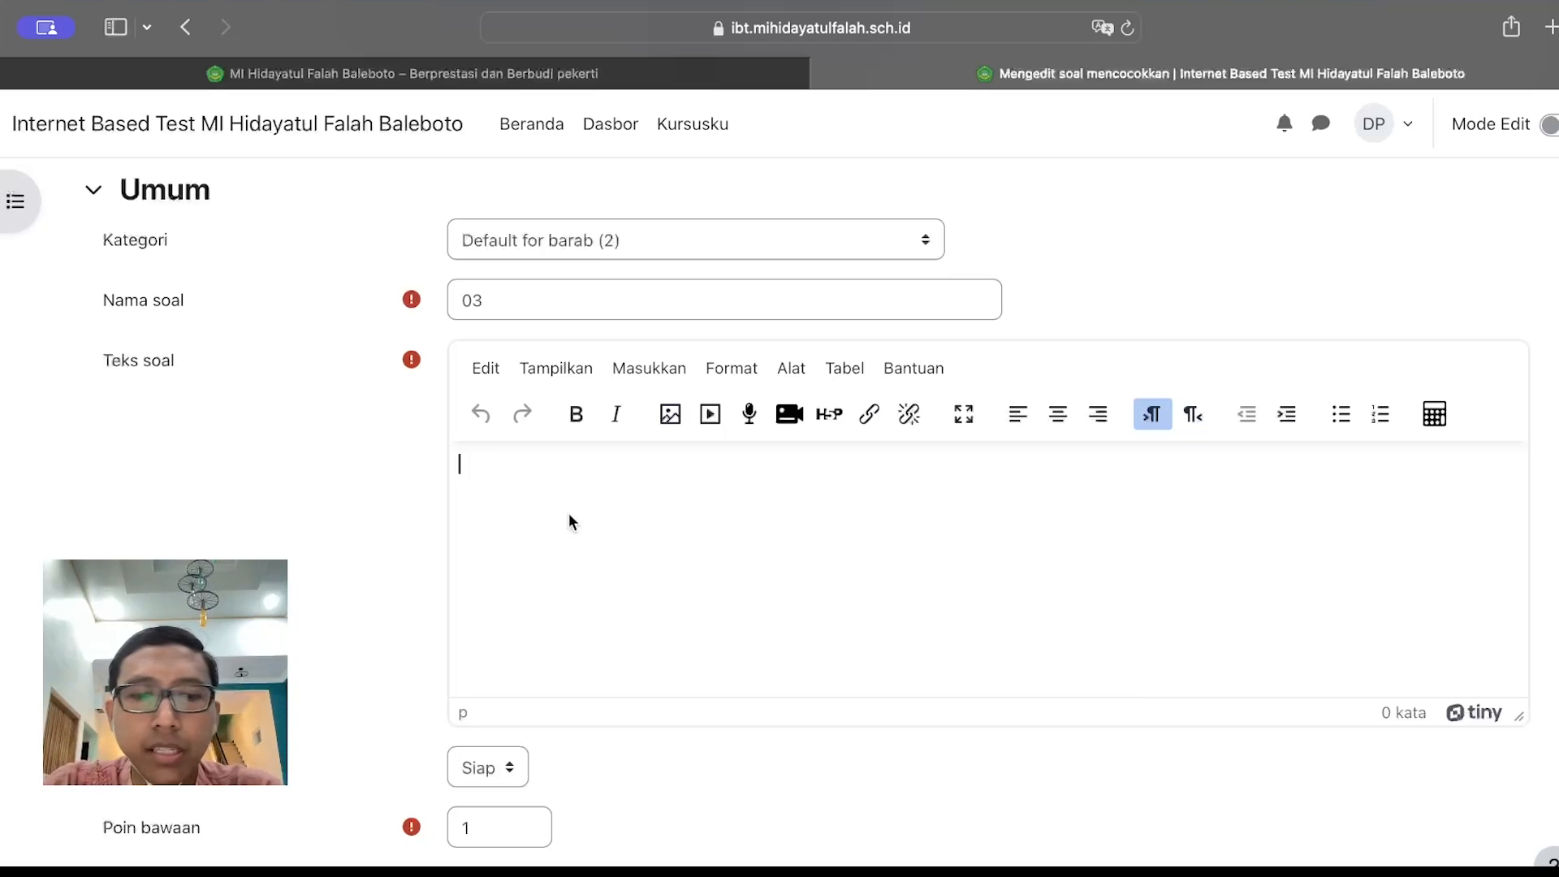
{"action": "type", "text": "Pasangkan kata beri"}
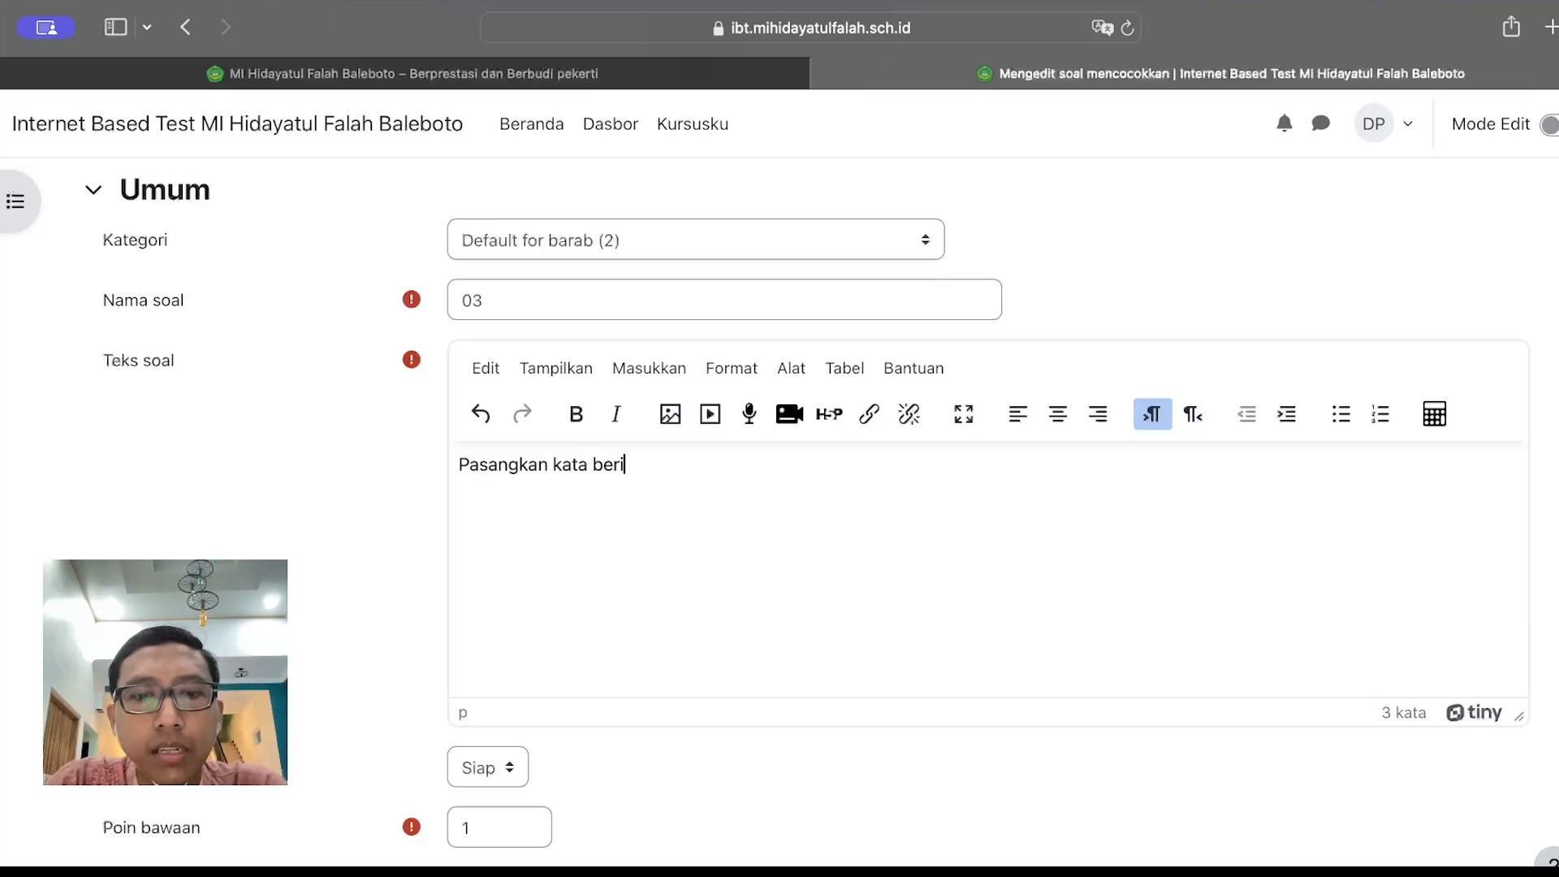
{"action": "type", "text": "kut dengan jawaban yang ben"}
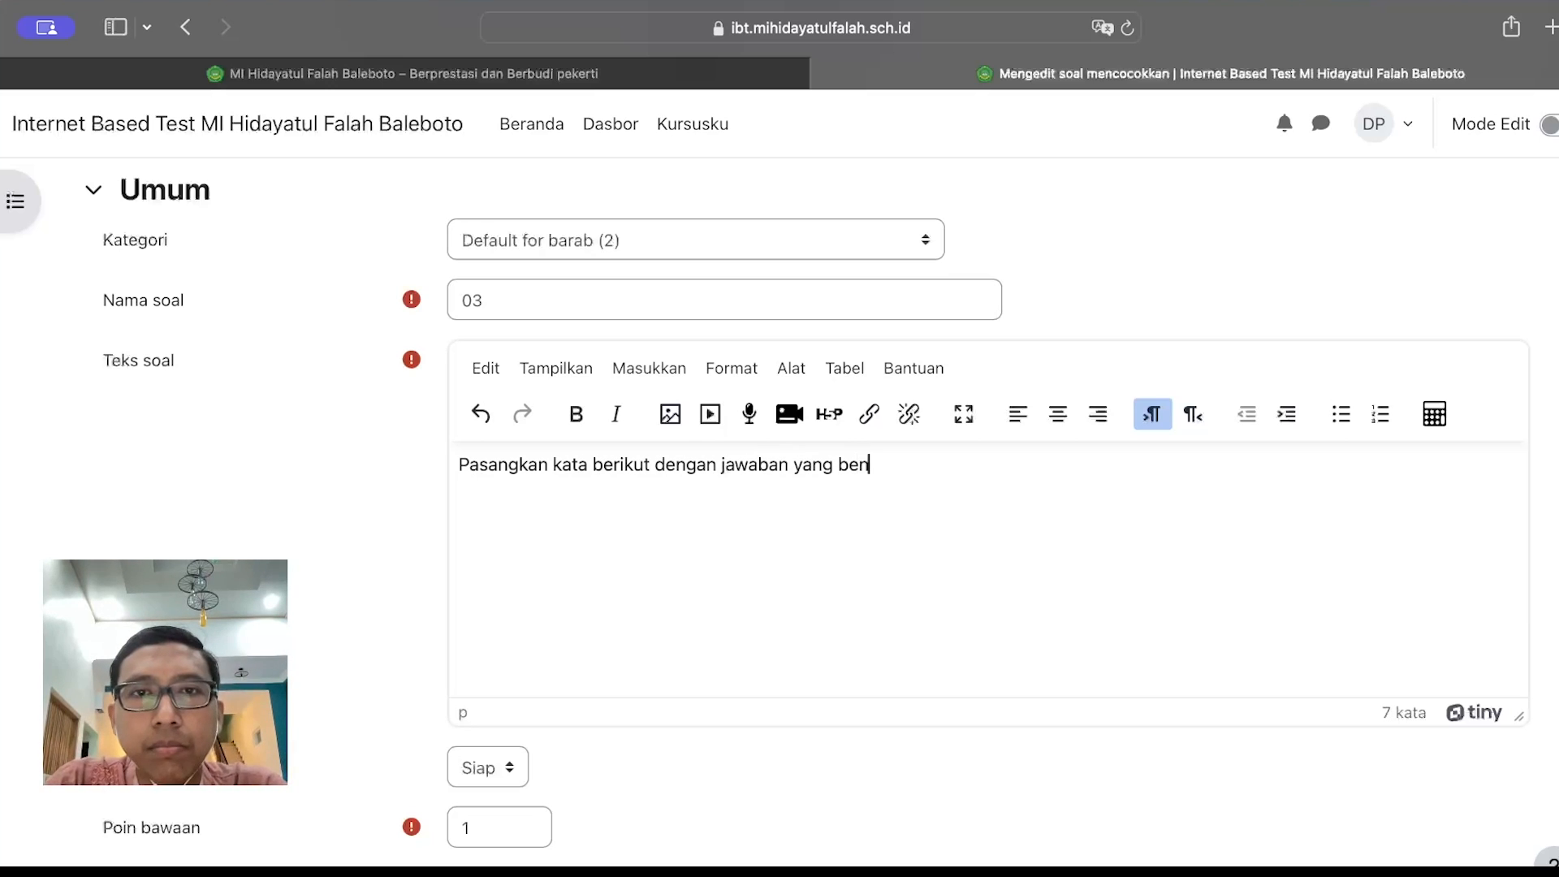
{"action": "type", "text": "ar!"}
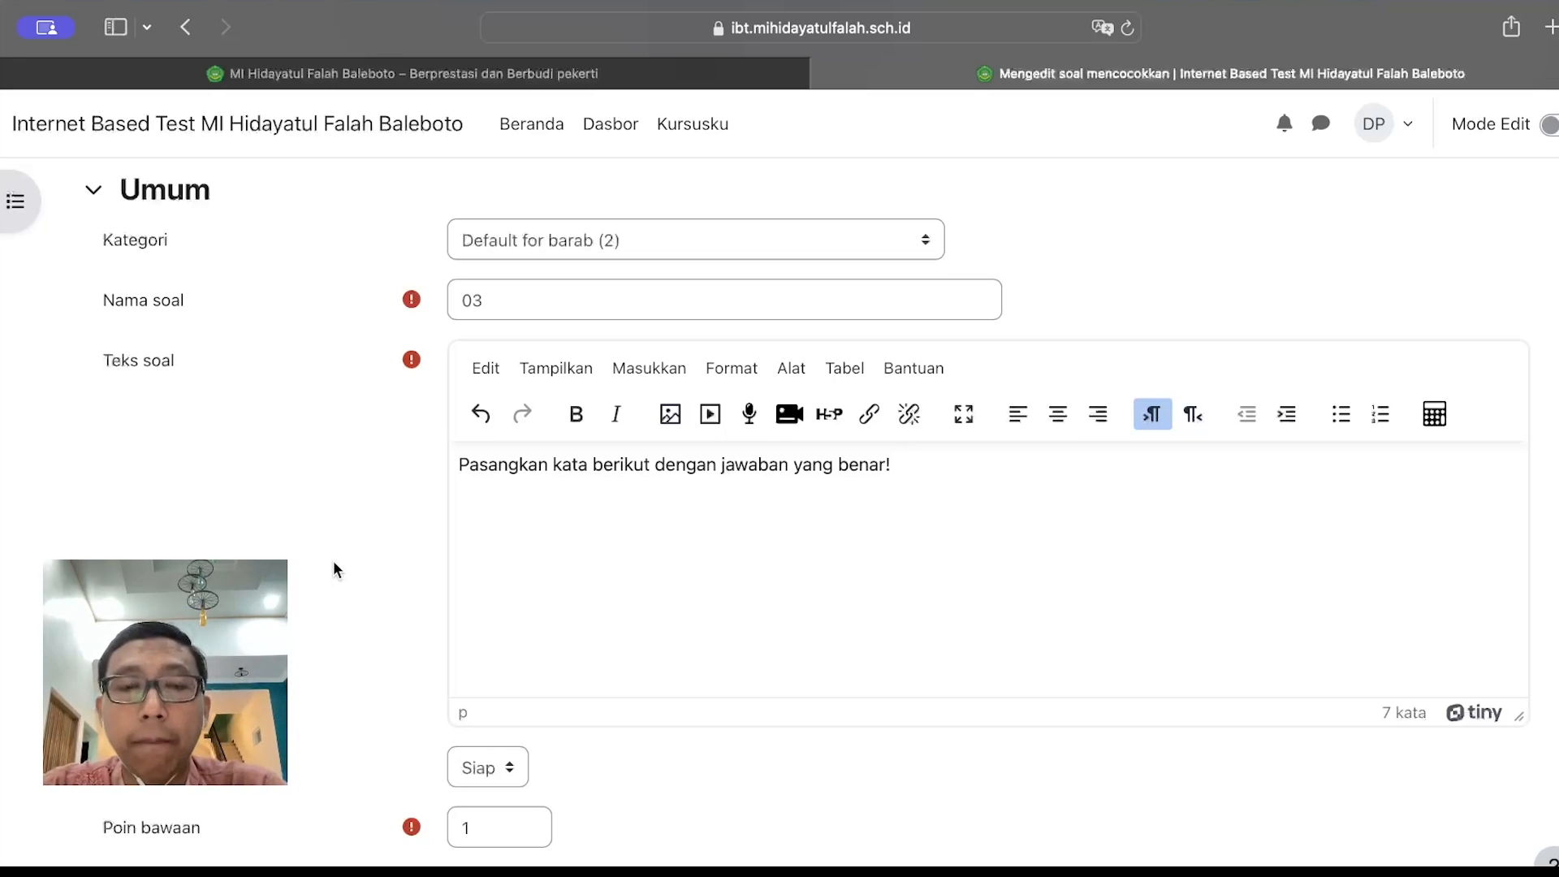
Make the Soal 1 text right-to-left and enter the word مُهَنْدِس with its vowel marks
{"action": "scroll", "coordinate": [334, 568], "scroll_direction": "down", "scroll_amount": 4}
{"action": "scroll", "coordinate": [333, 565], "scroll_direction": "down", "scroll_amount": 7}
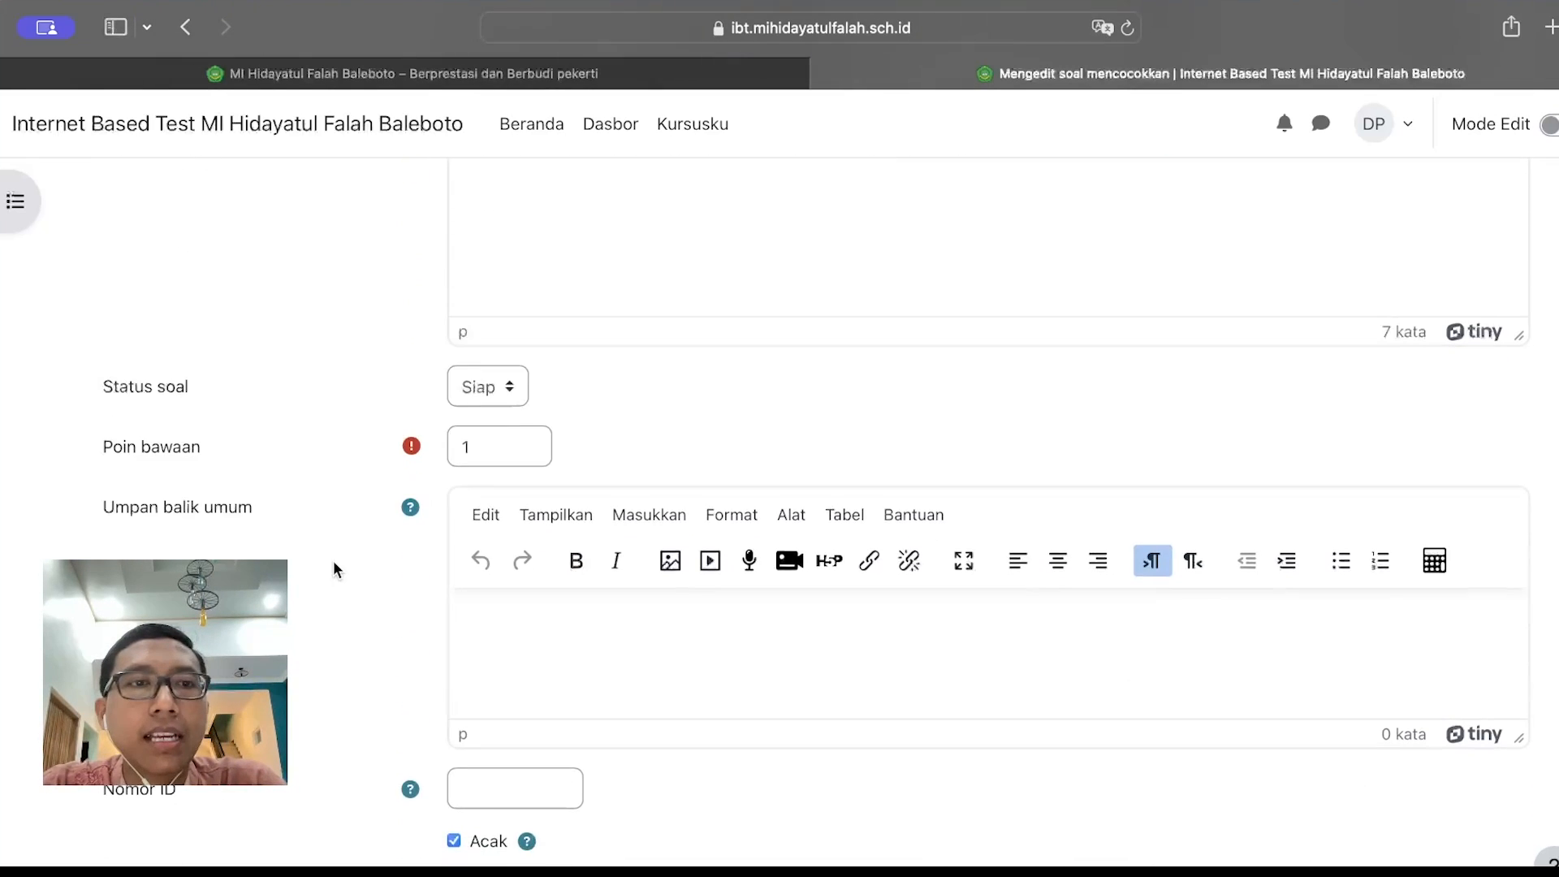
{"action": "scroll", "coordinate": [333, 562], "scroll_direction": "down", "scroll_amount": 1}
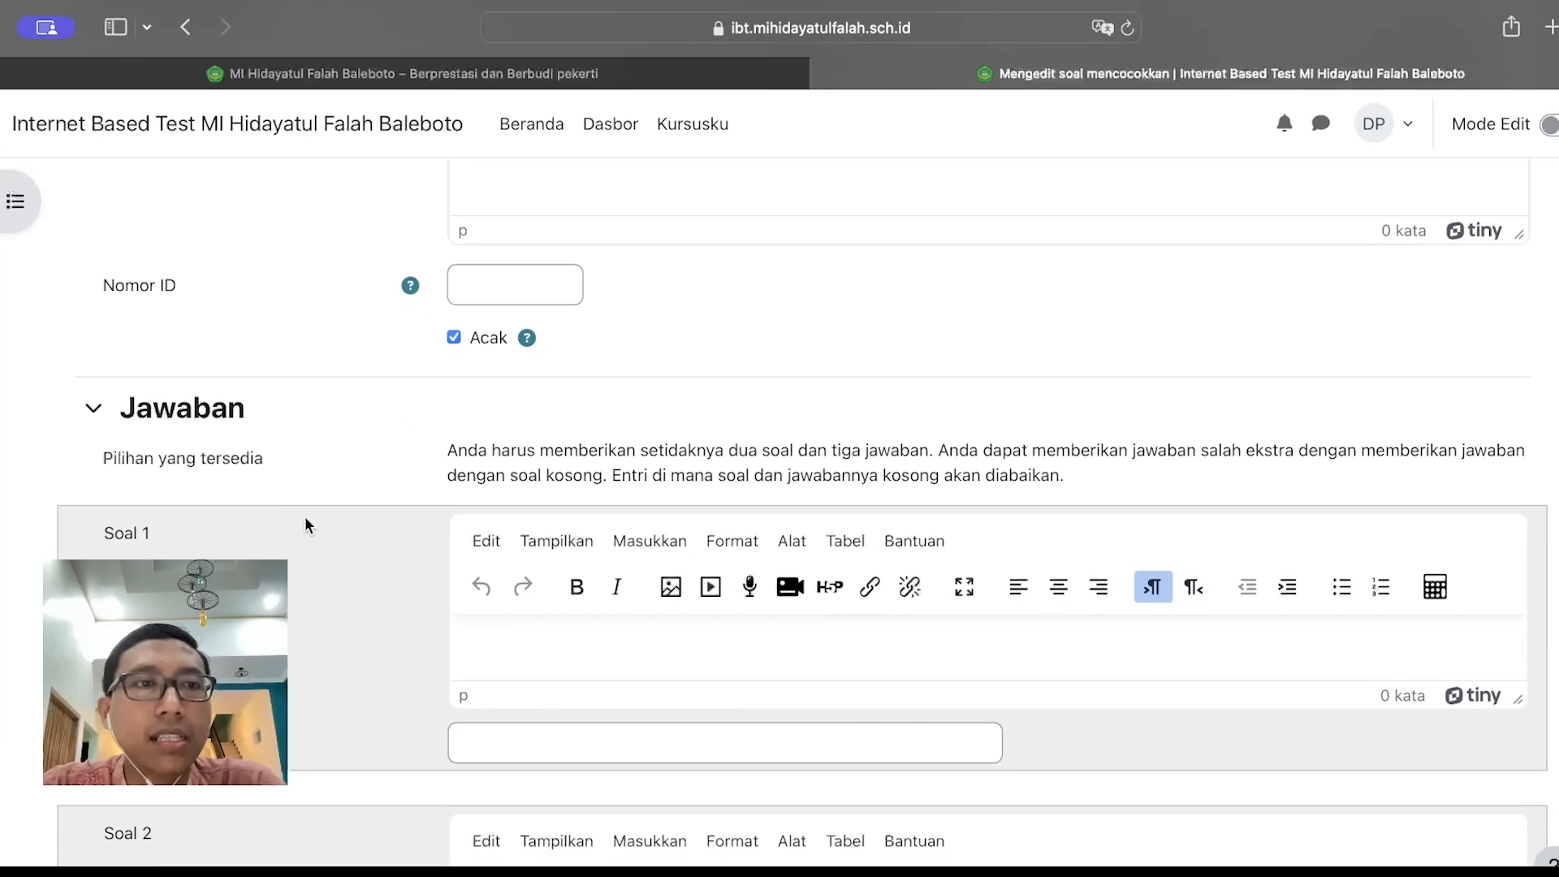
{"action": "scroll", "coordinate": [300, 491], "scroll_direction": "down", "scroll_amount": 3}
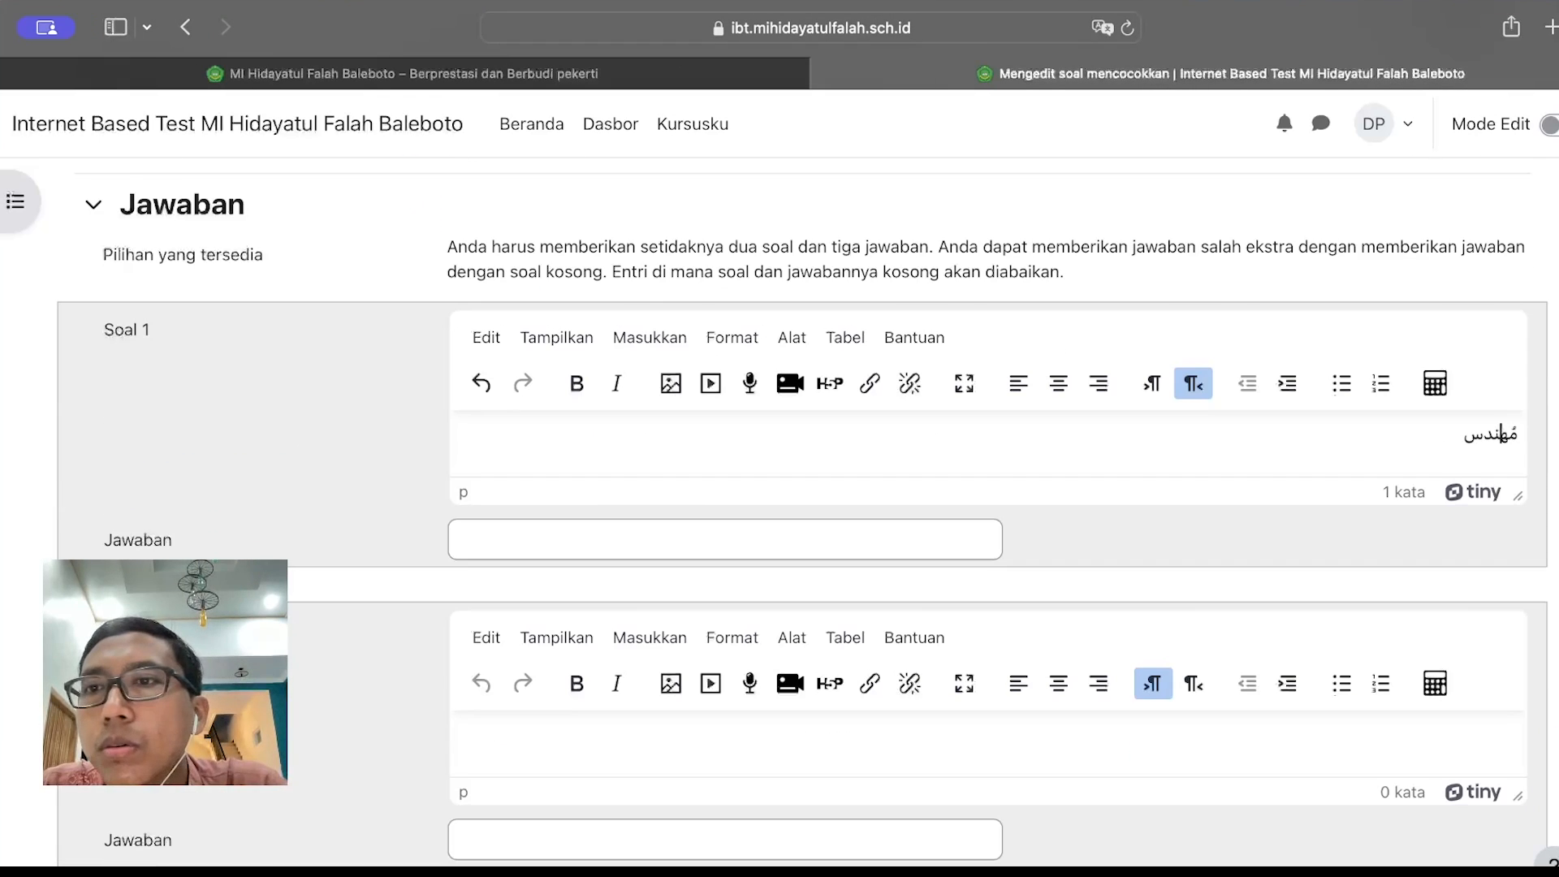
{"action": "type", "text": "َ"}
{"action": "key", "text": "Left"}
{"action": "type", "text": "ْ"}
{"action": "key", "text": "Left"}
{"action": "type", "text": "ِ"}
{"action": "key", "text": "Left"}
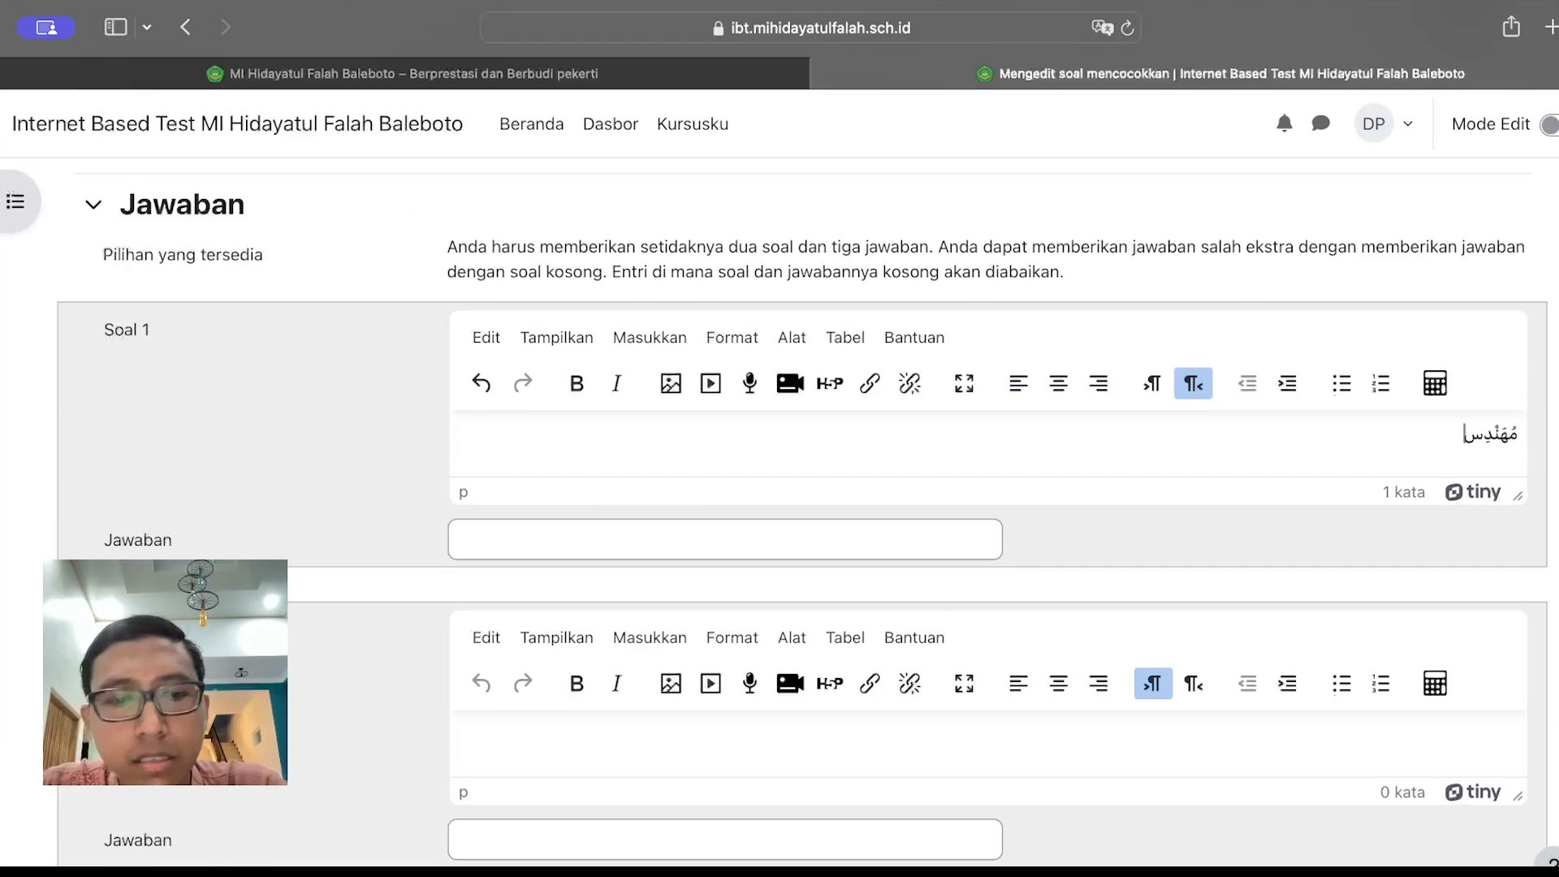
Enter Arsitek as the matching answer for Soal 1
{"action": "left_click", "coordinate": [940, 533]}
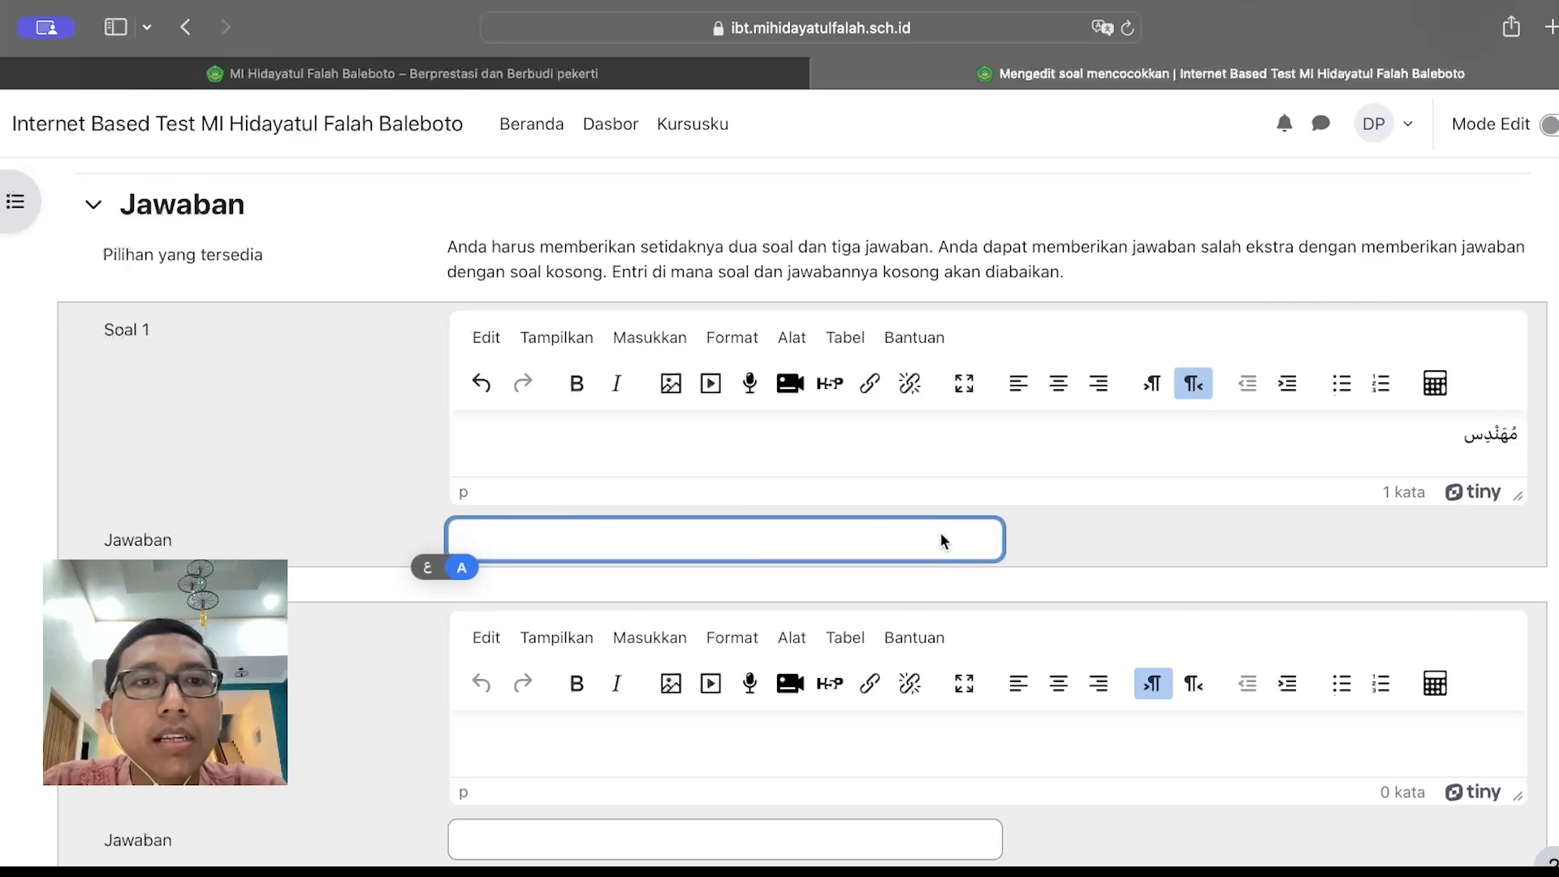
{"action": "type", "text": "Ars"}
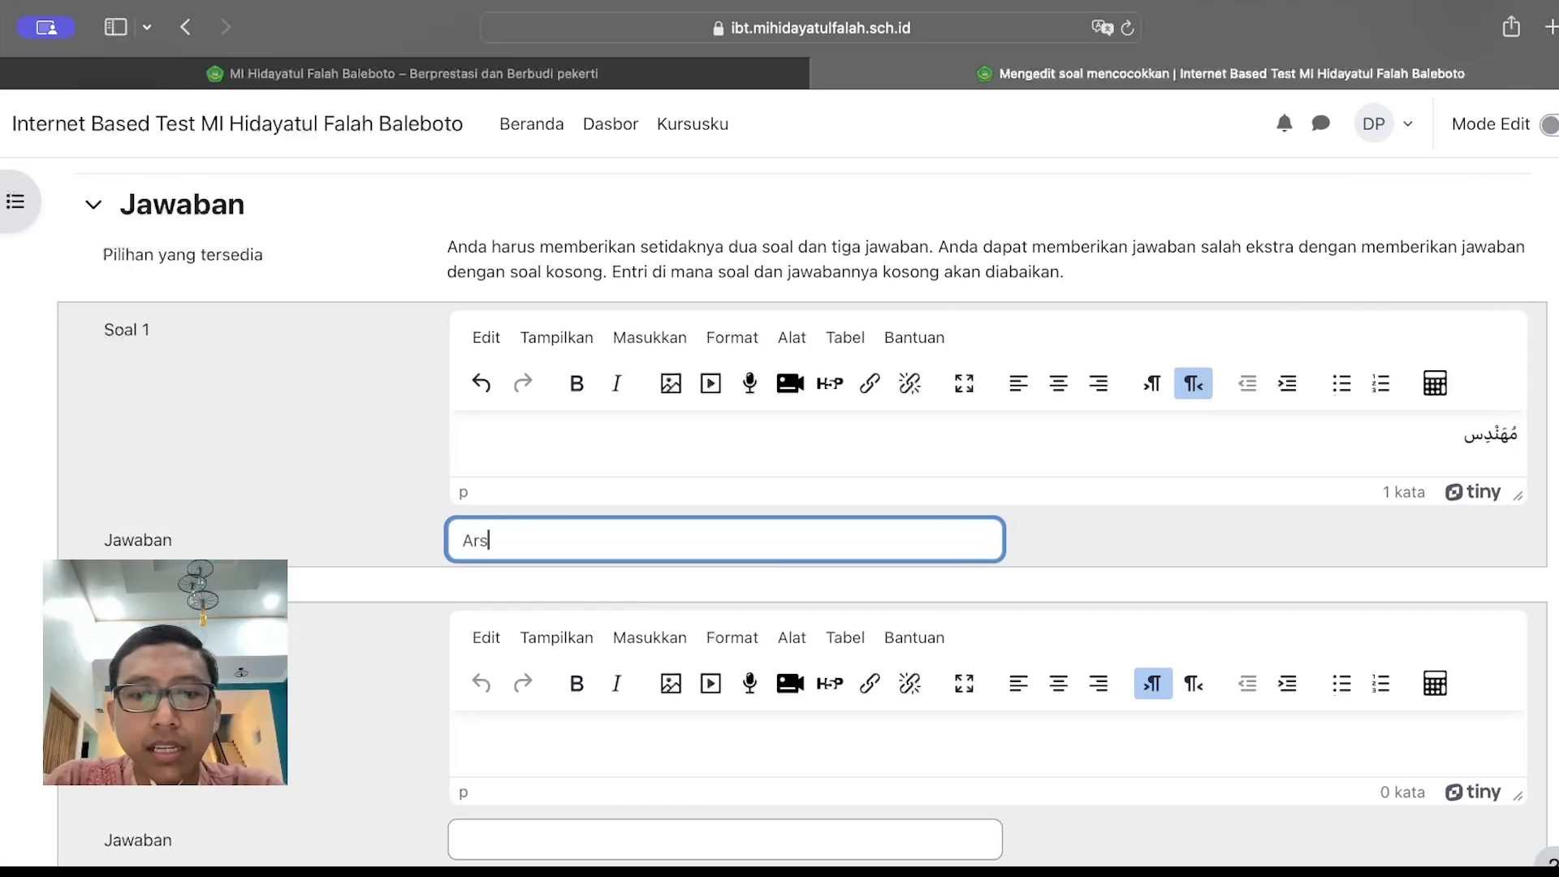
{"action": "type", "text": "itek"}
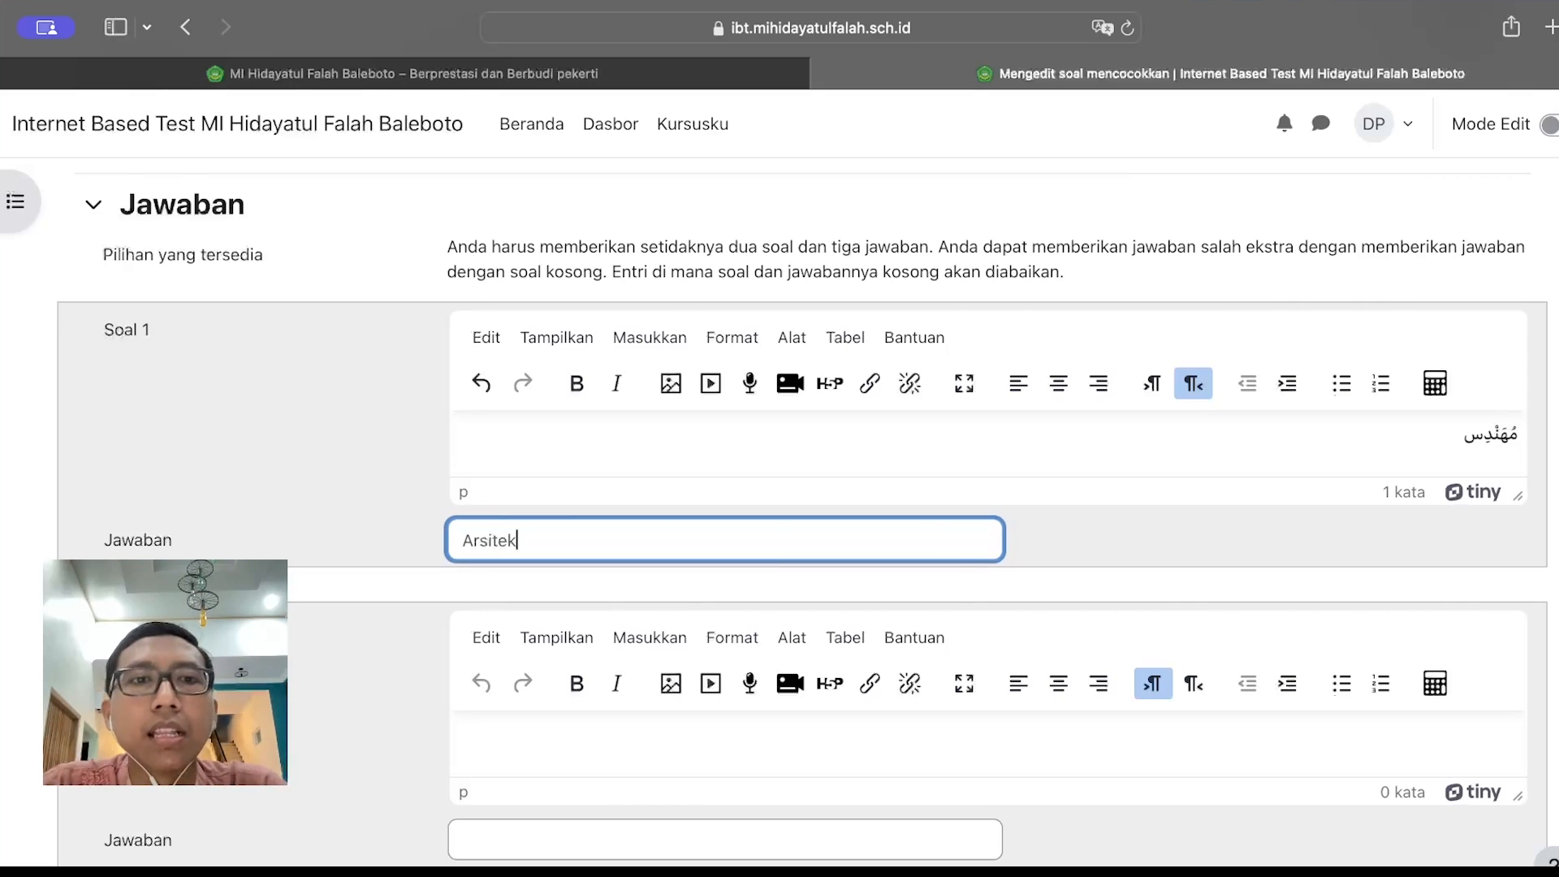
{"action": "left_click", "coordinate": [322, 509]}
Make the Soal 2 text right-to-left and enter the word تَاجِر with its vowel marks
{"action": "scroll", "coordinate": [321, 509], "scroll_direction": "down", "scroll_amount": 1}
{"action": "left_click", "coordinate": [544, 663]}
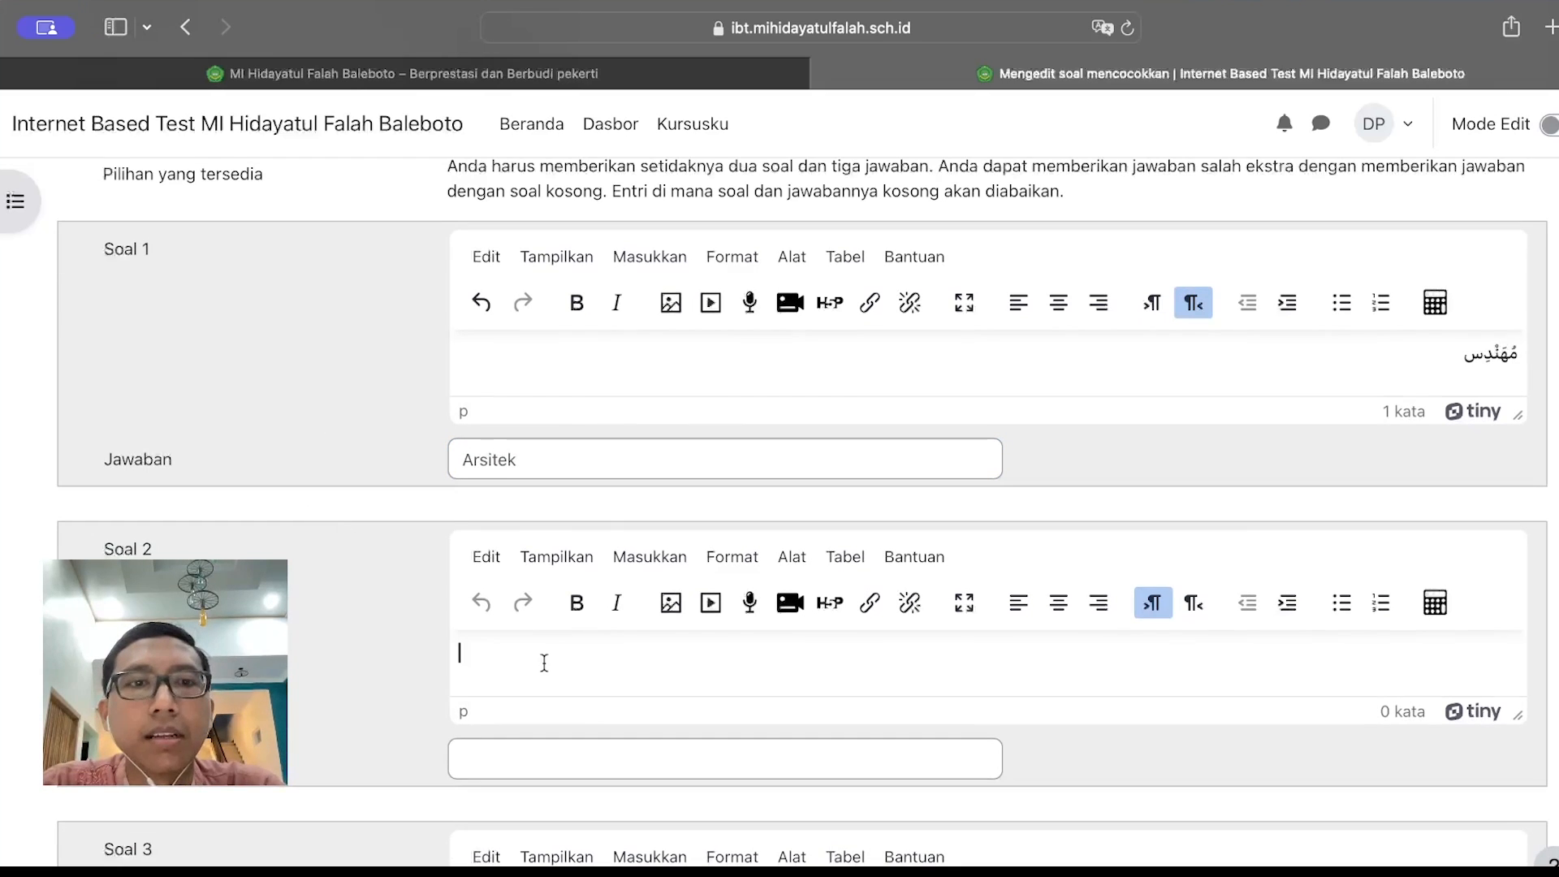
{"action": "scroll", "coordinate": [544, 663], "scroll_direction": "up", "scroll_amount": 1}
{"action": "type", "text": "تاجر"}
{"action": "key", "text": "Right"}
{"action": "key", "text": "Right"}
{"action": "key", "text": "Right"}
{"action": "key", "text": "Left"}
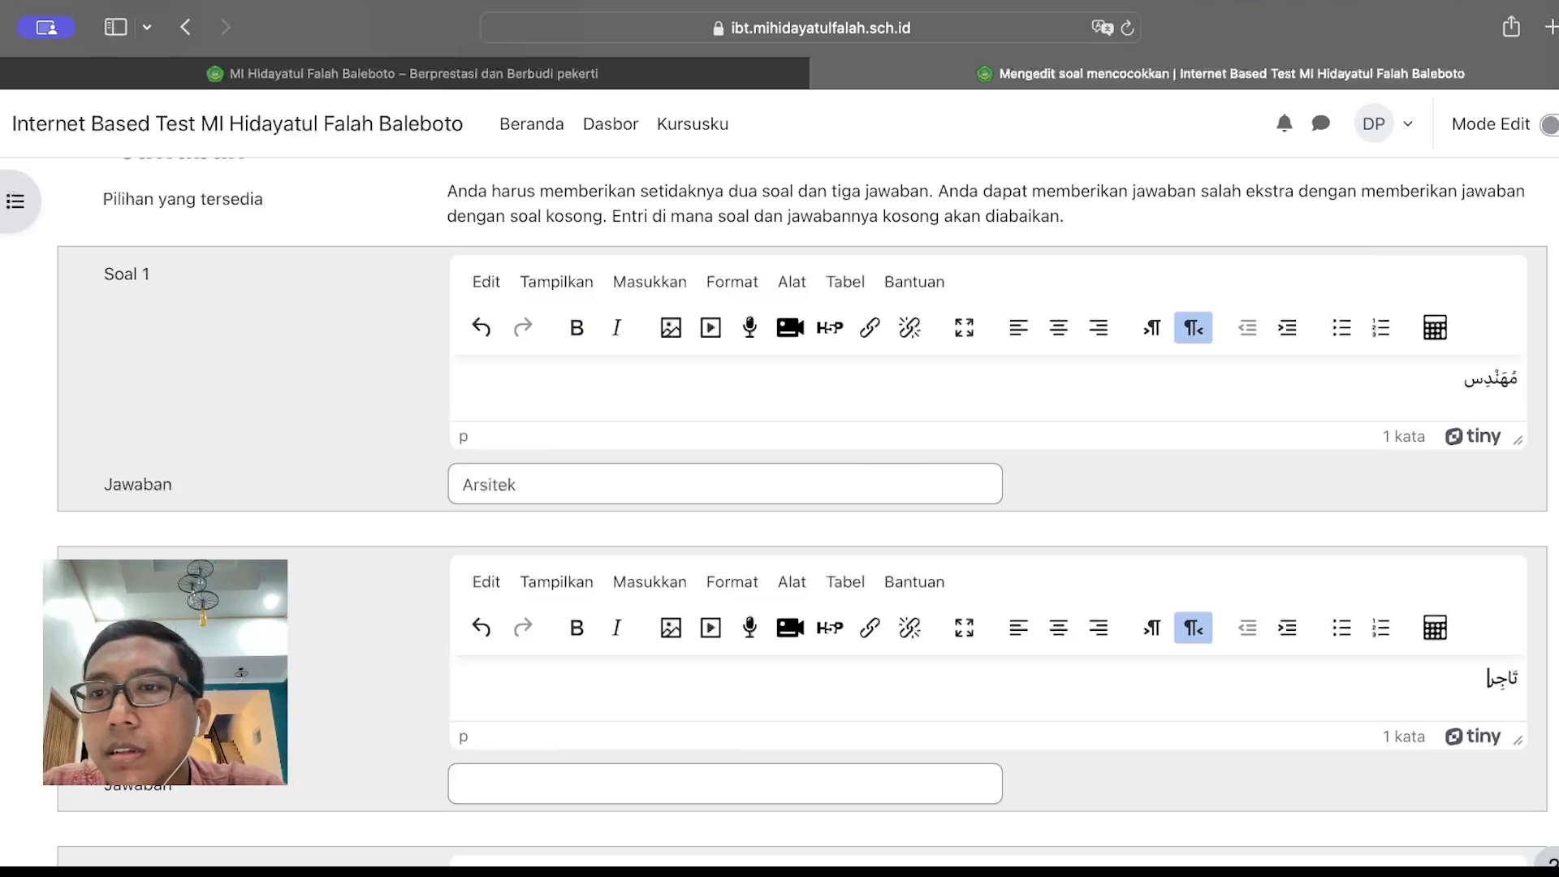
{"action": "key", "text": "Left"}
Enter Pedagang as the matching answer for Soal 2
{"action": "left_click", "coordinate": [654, 790]}
{"action": "type", "text": "P"}
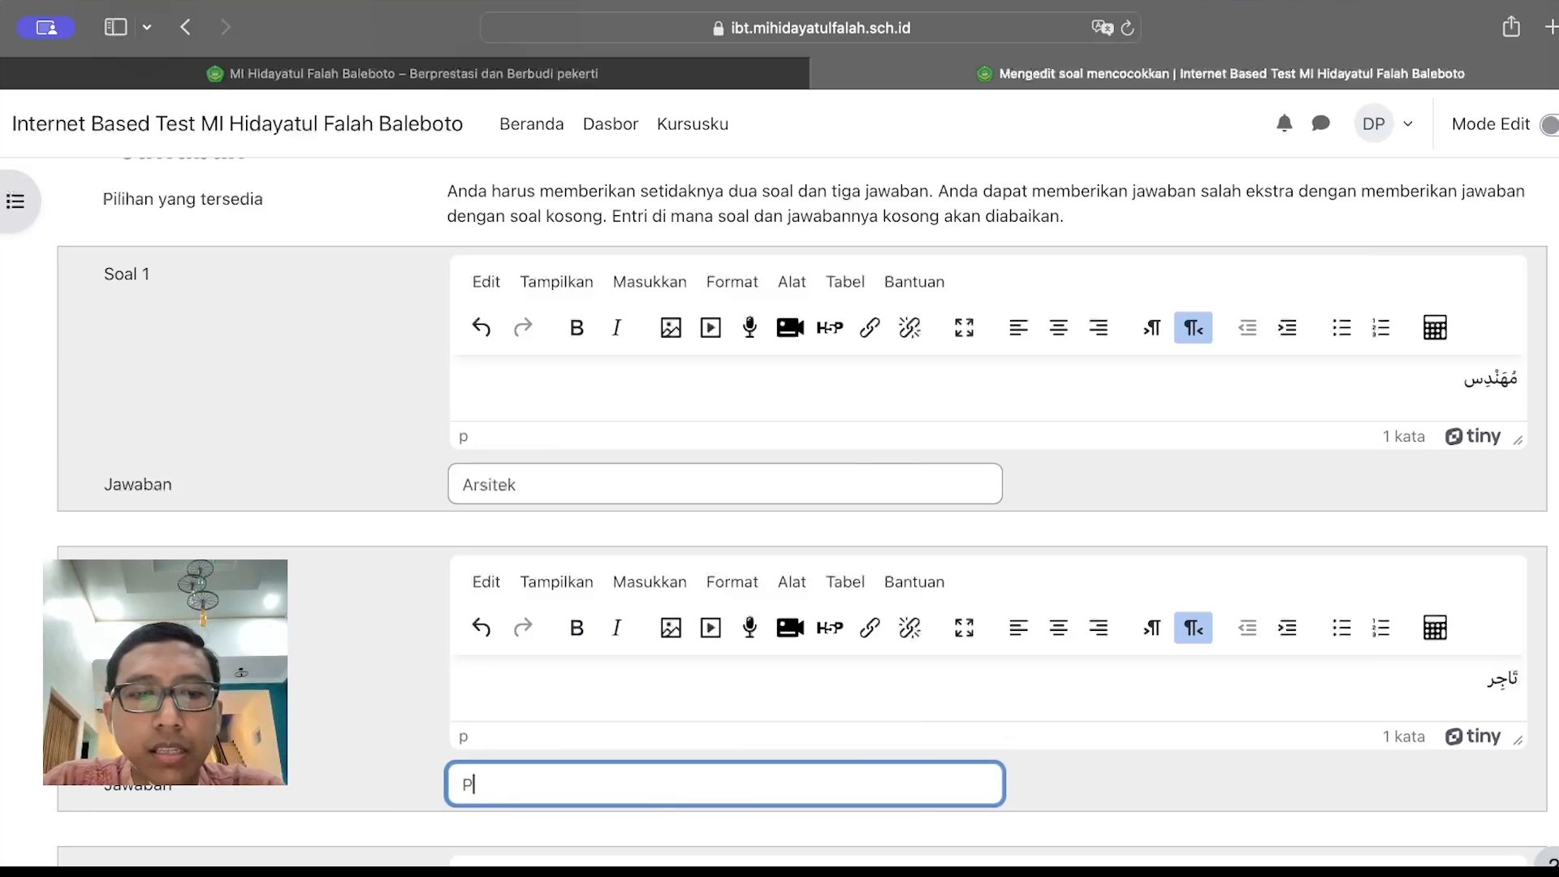
{"action": "type", "text": "edagang"}
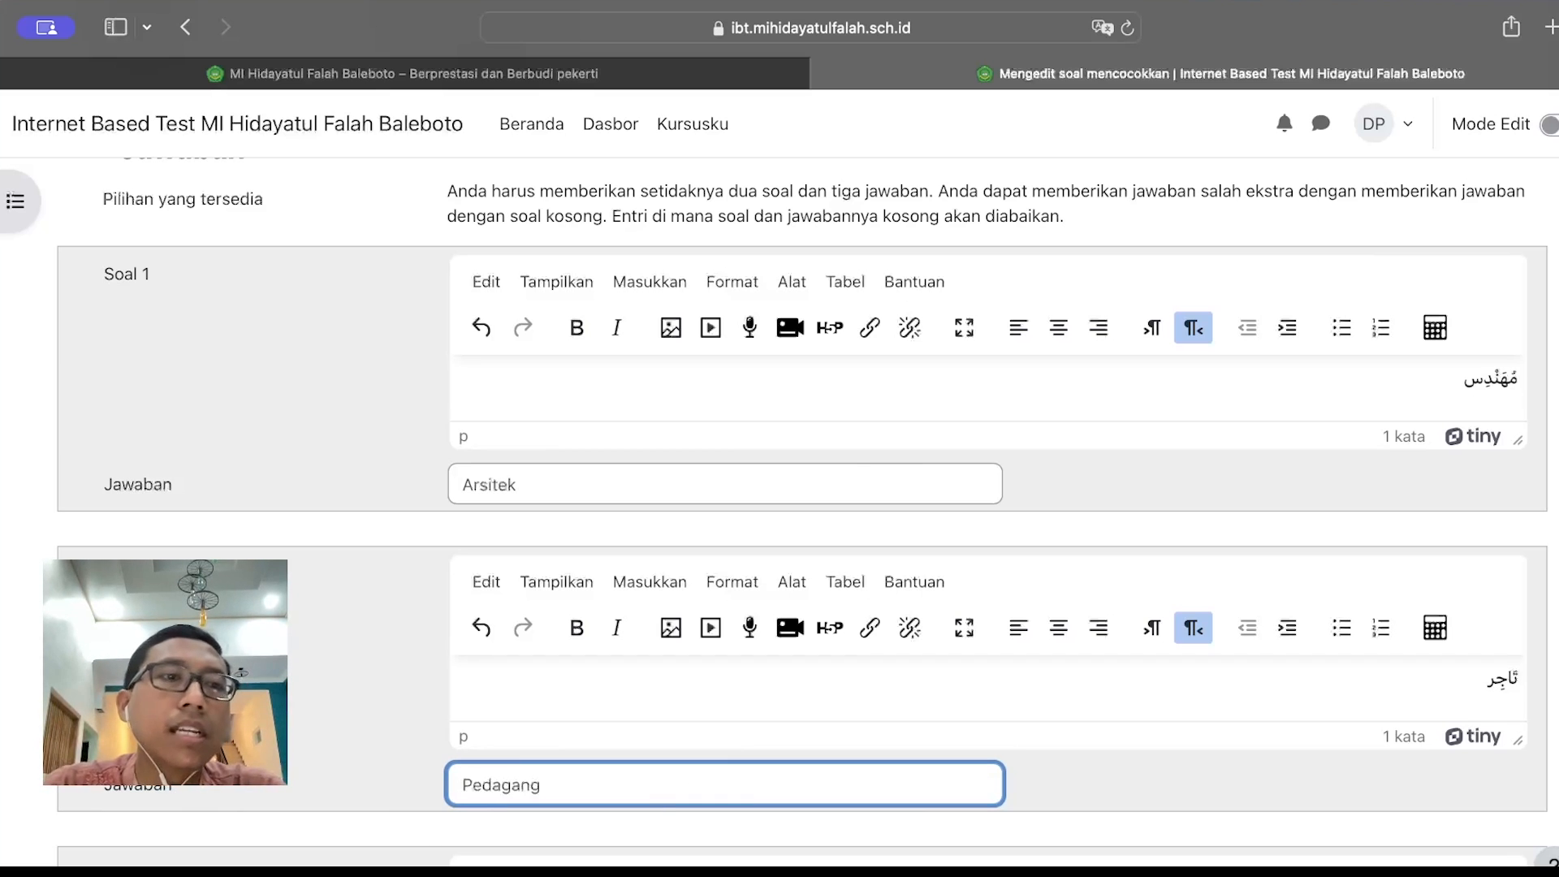
{"action": "left_click", "coordinate": [280, 749]}
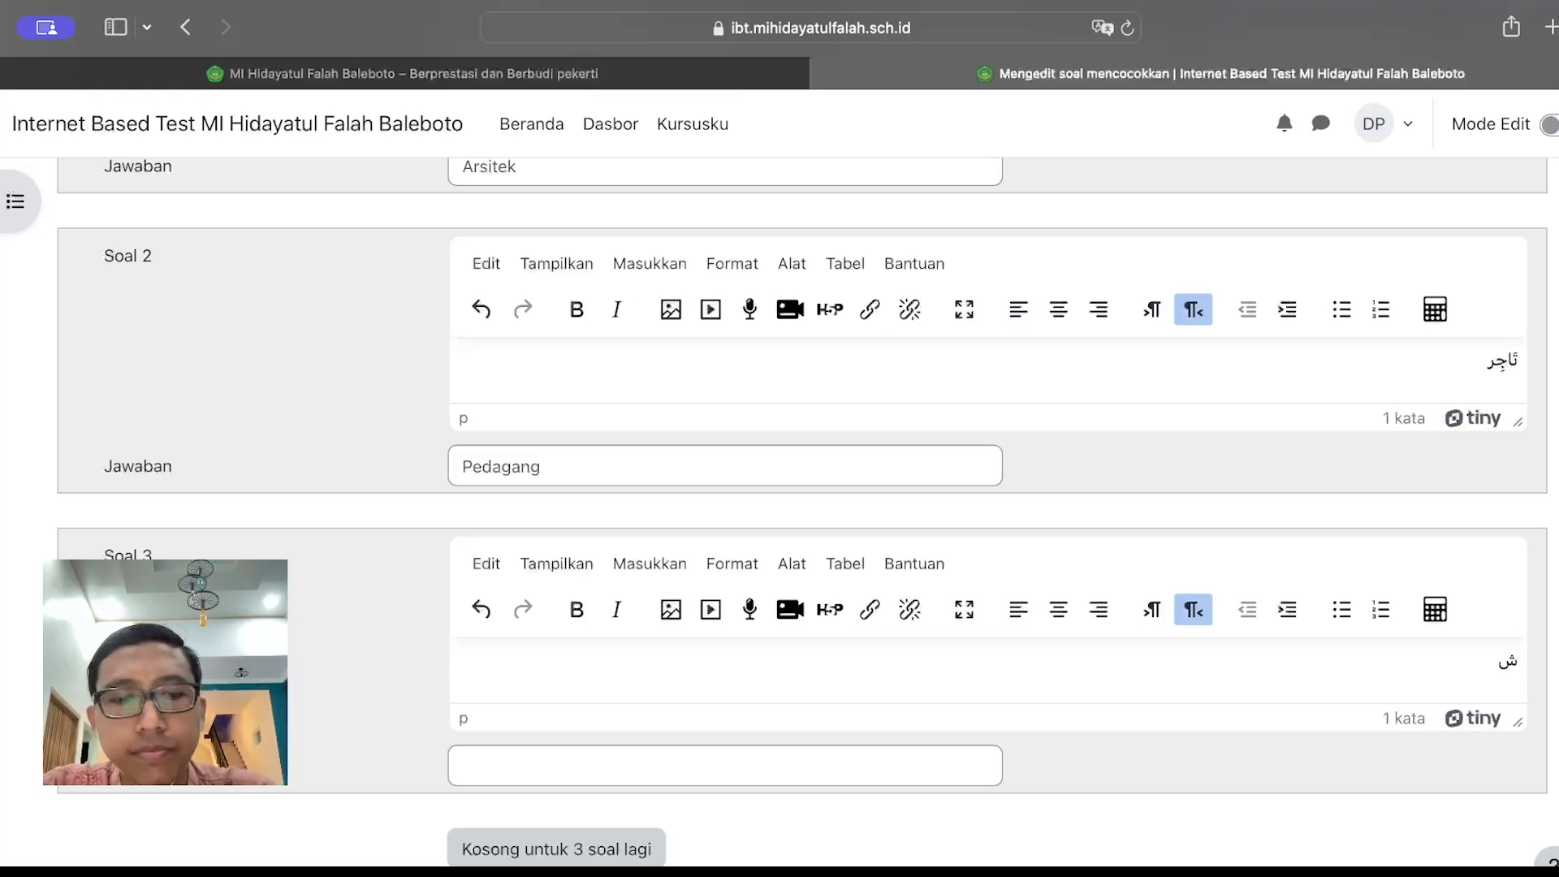
Fill in Soal 3 with the right-to-left word شُرْطِيّ including its vowel marks, and enter Polisi as its answer
{"action": "type", "text": "رْطِي"}
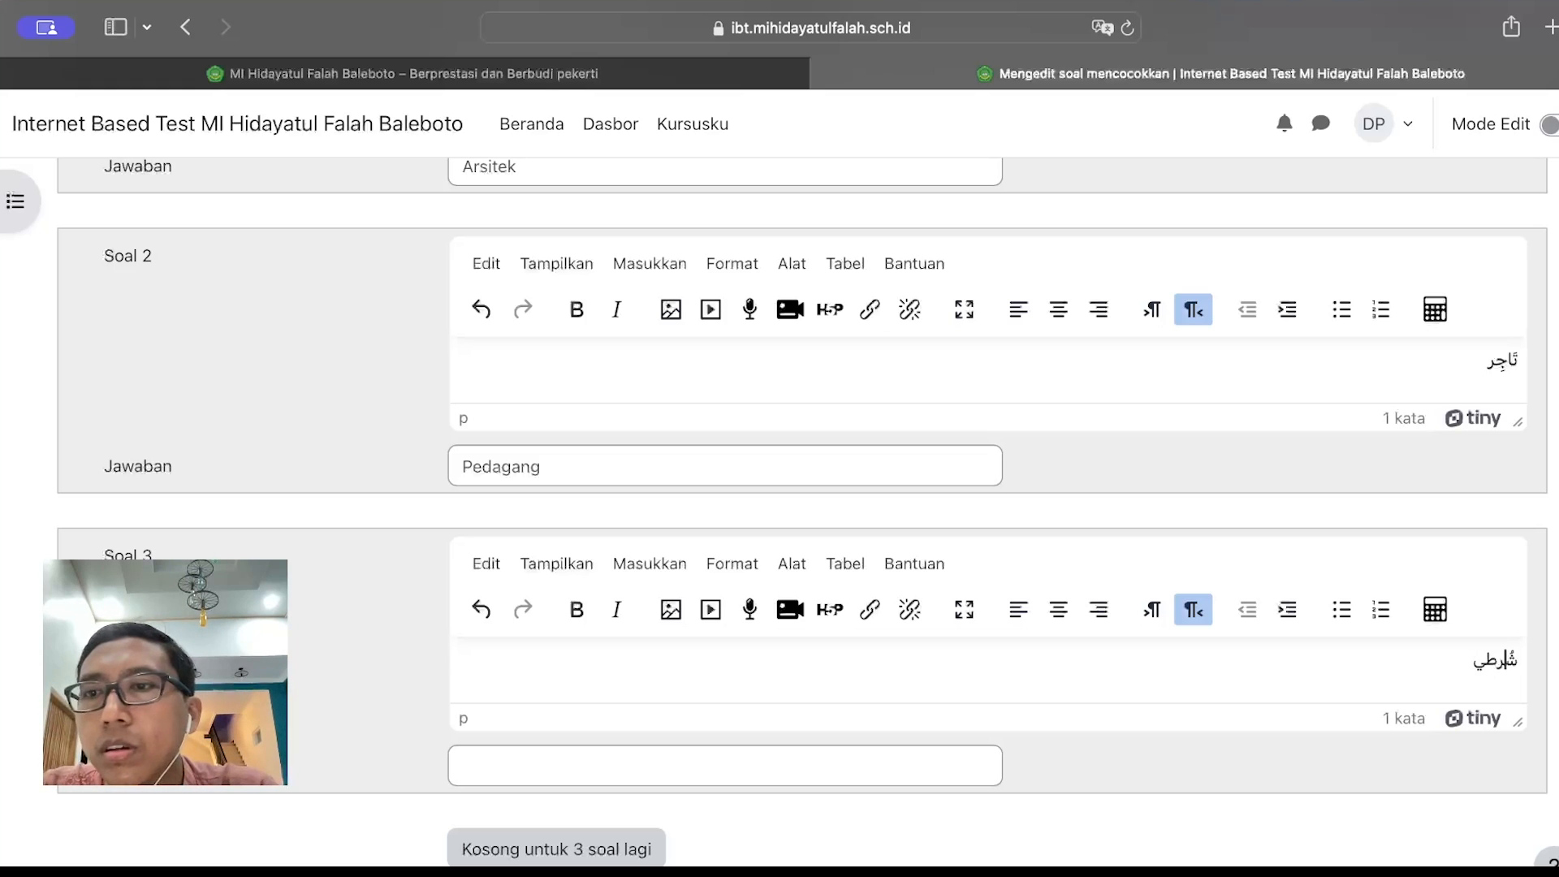
{"action": "type", "text": "ا"}
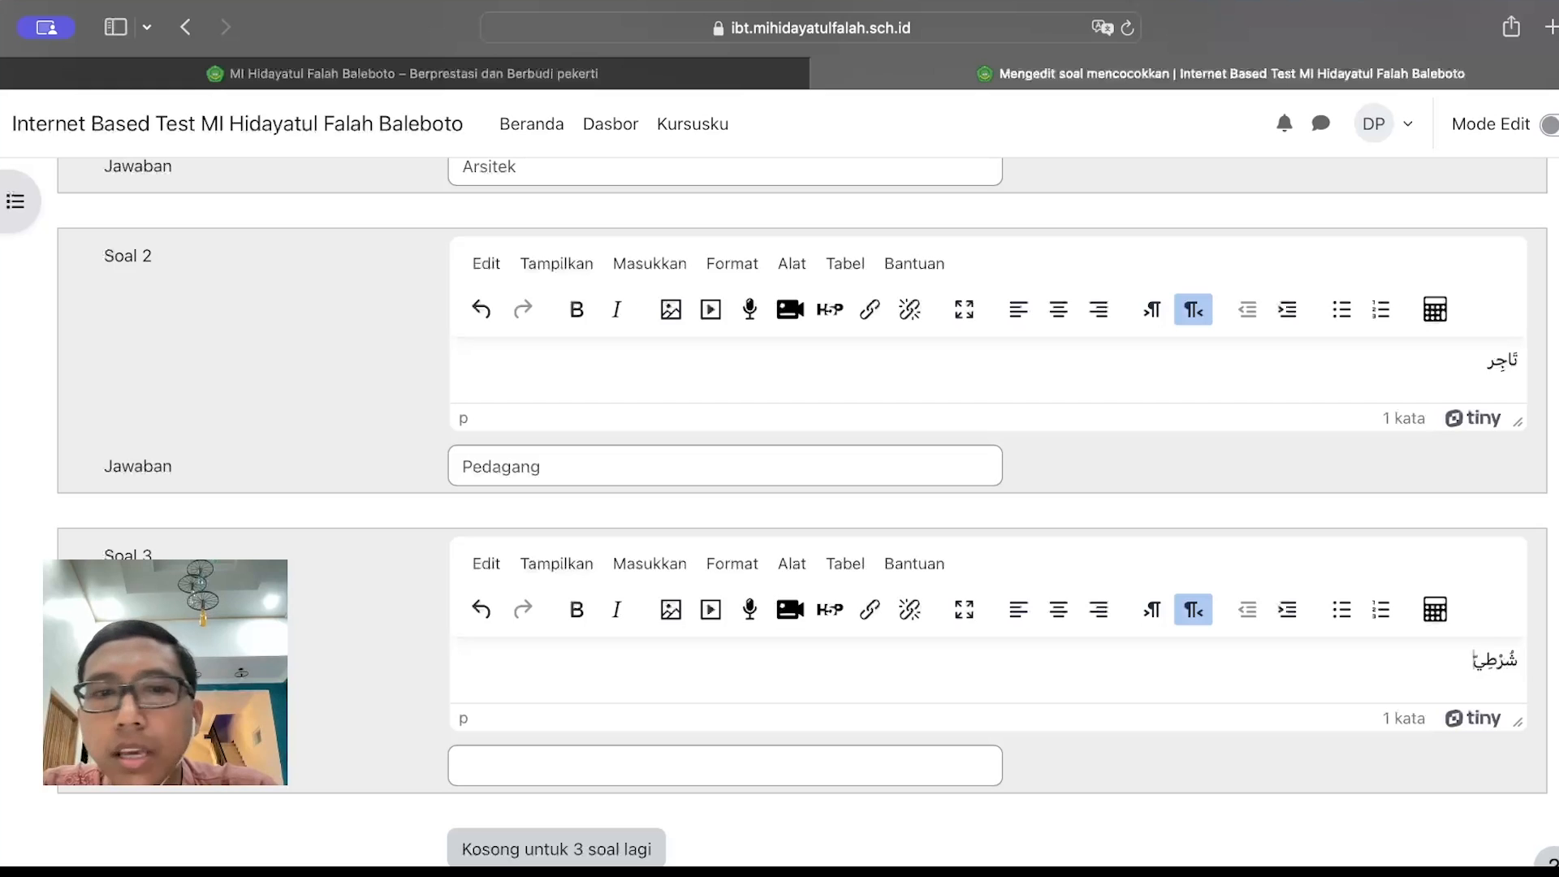
{"action": "right_click", "coordinate": [824, 771]}
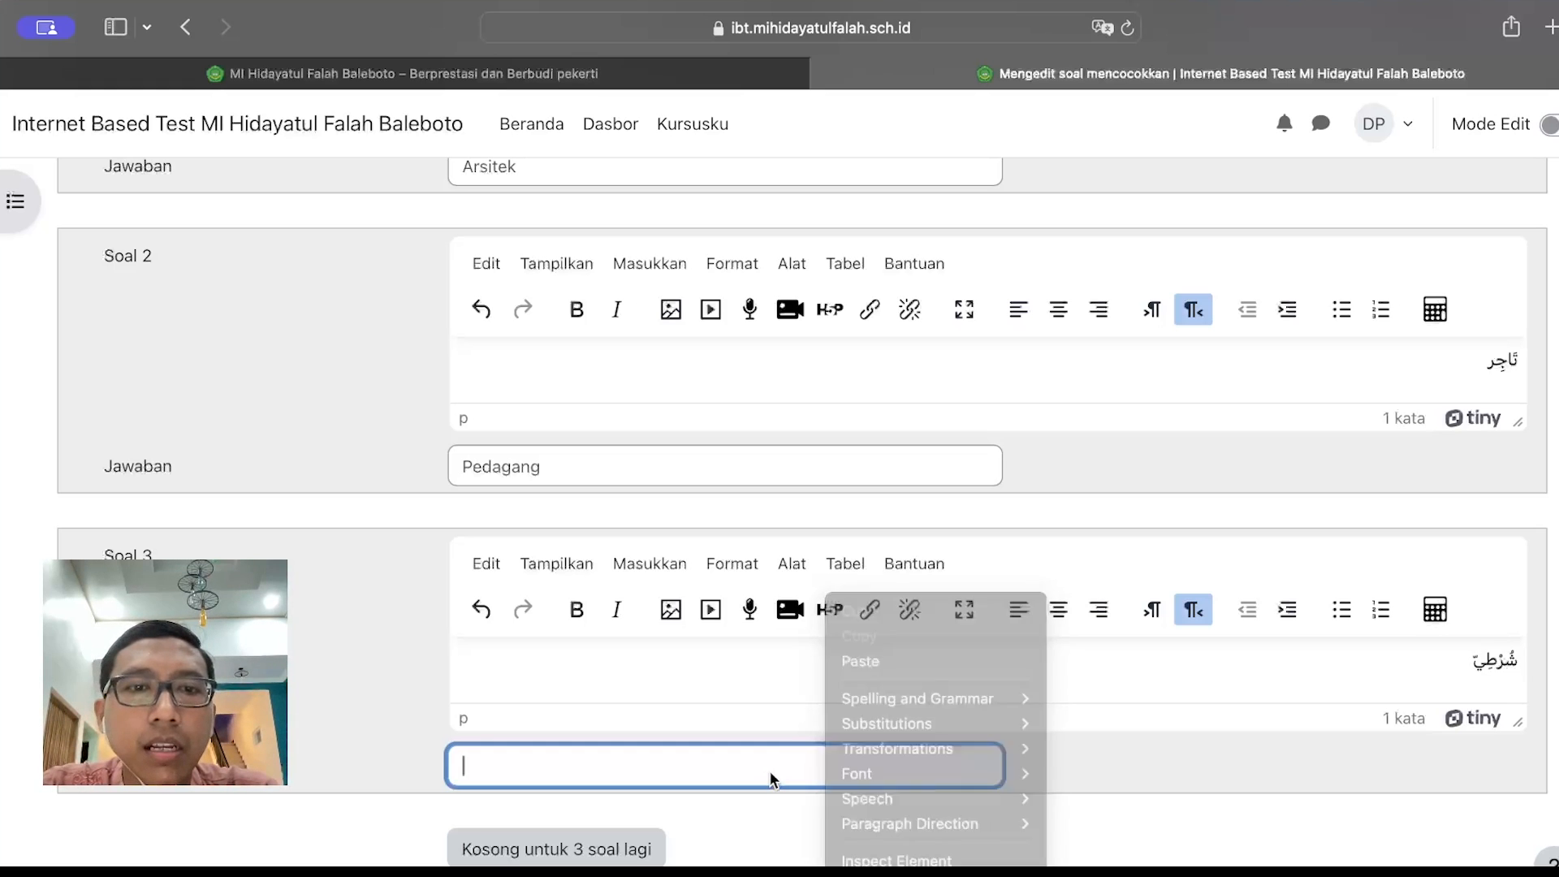
{"action": "type", "text": "Polisi"}
{"action": "left_click", "coordinate": [286, 753]}
{"action": "scroll", "coordinate": [309, 547], "scroll_direction": "up", "scroll_amount": 3}
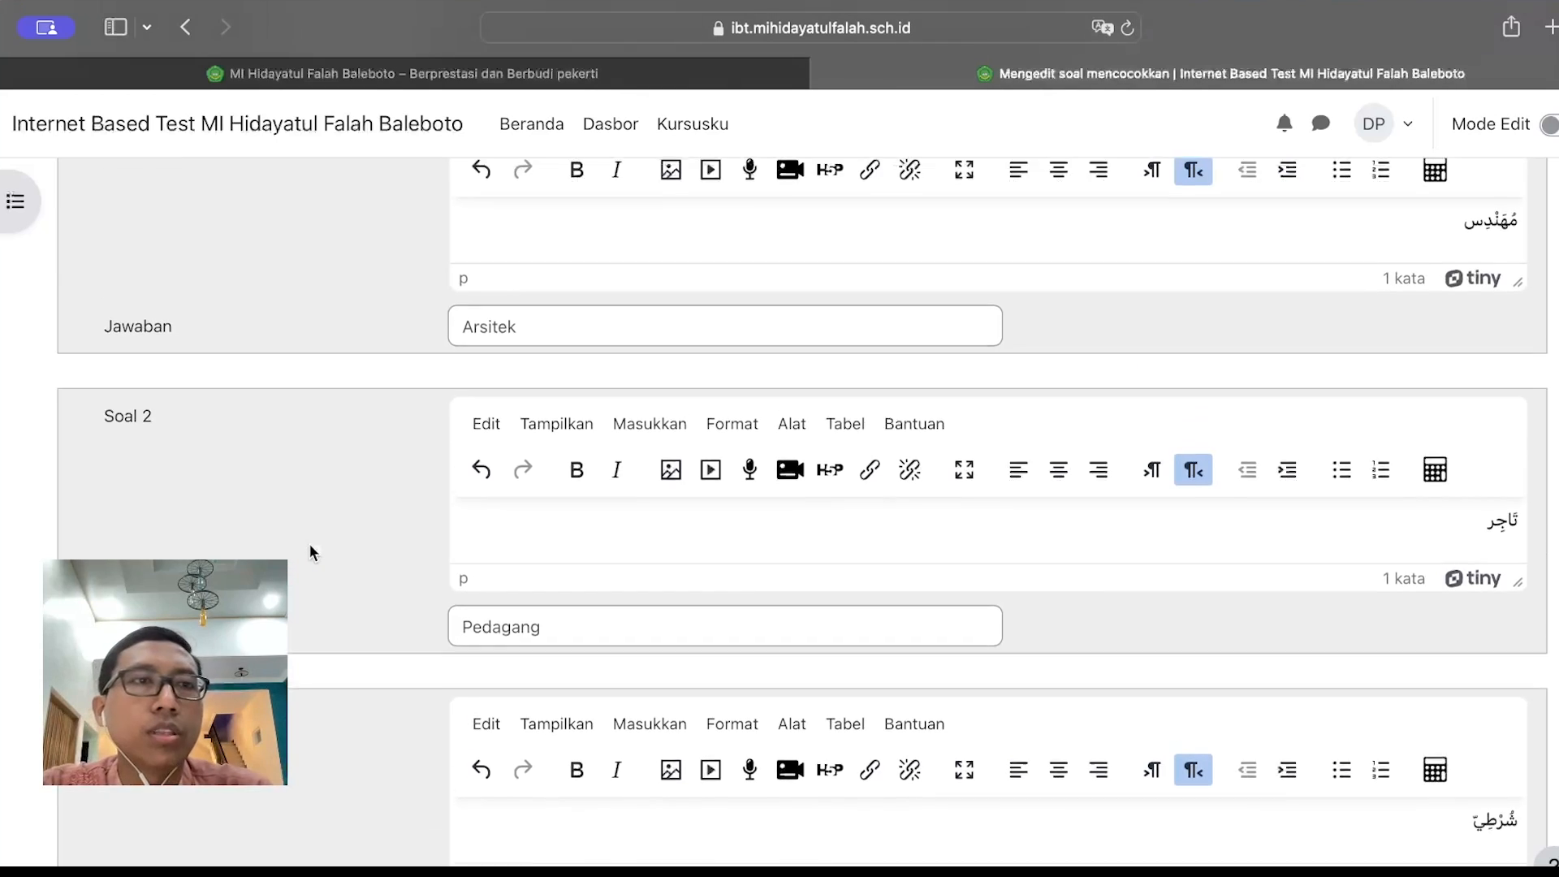
{"action": "scroll", "coordinate": [309, 552], "scroll_direction": "down", "scroll_amount": 1}
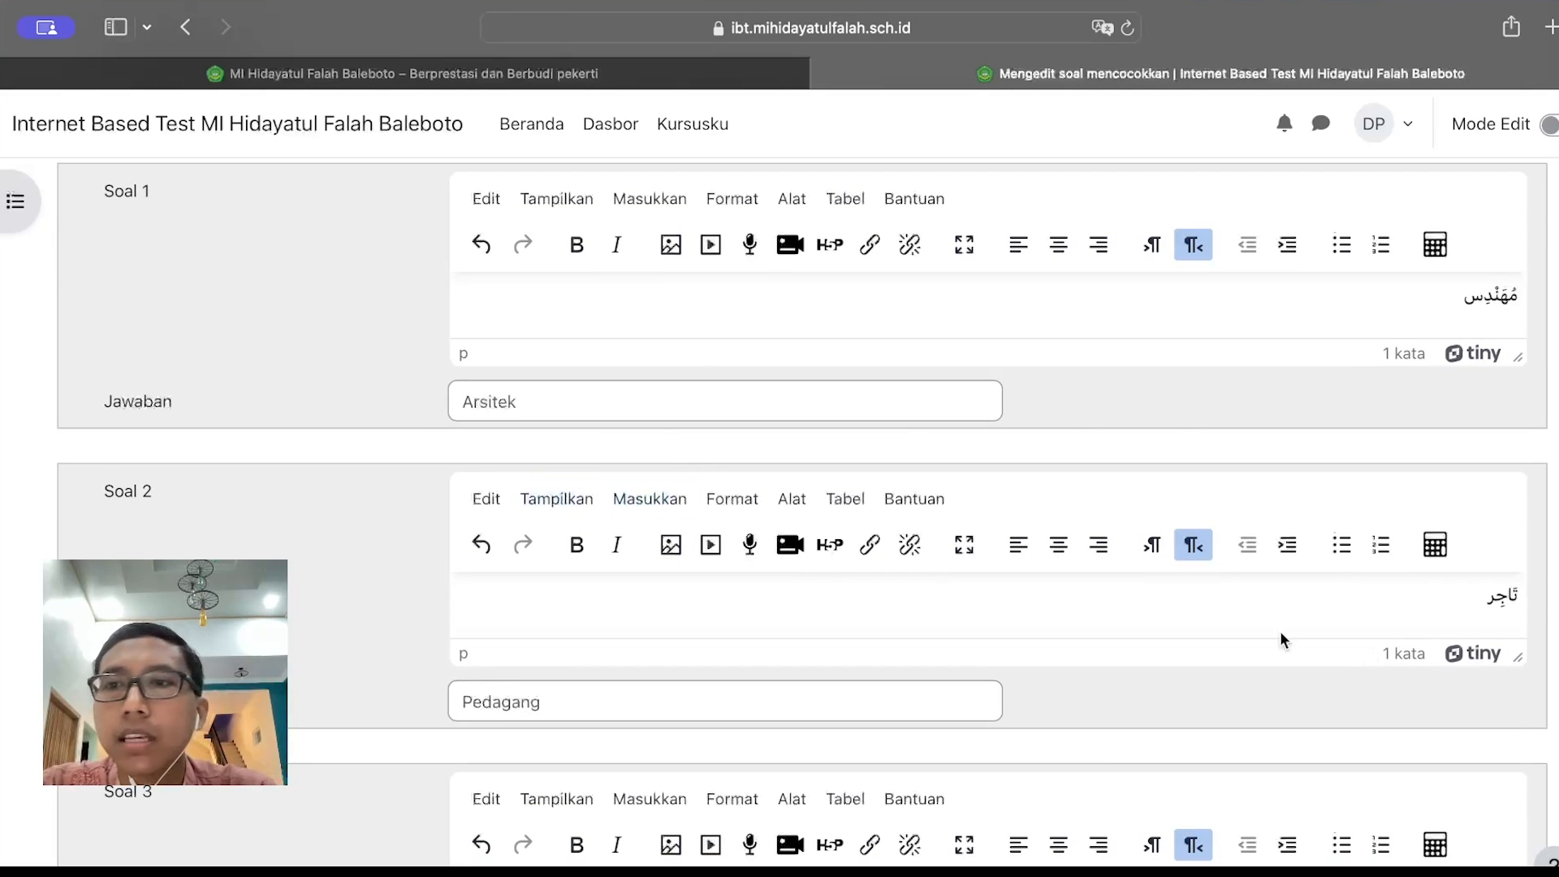
Save the finished matching question and return to the quiz's question list
{"action": "scroll", "coordinate": [409, 695], "scroll_direction": "down", "scroll_amount": 3}
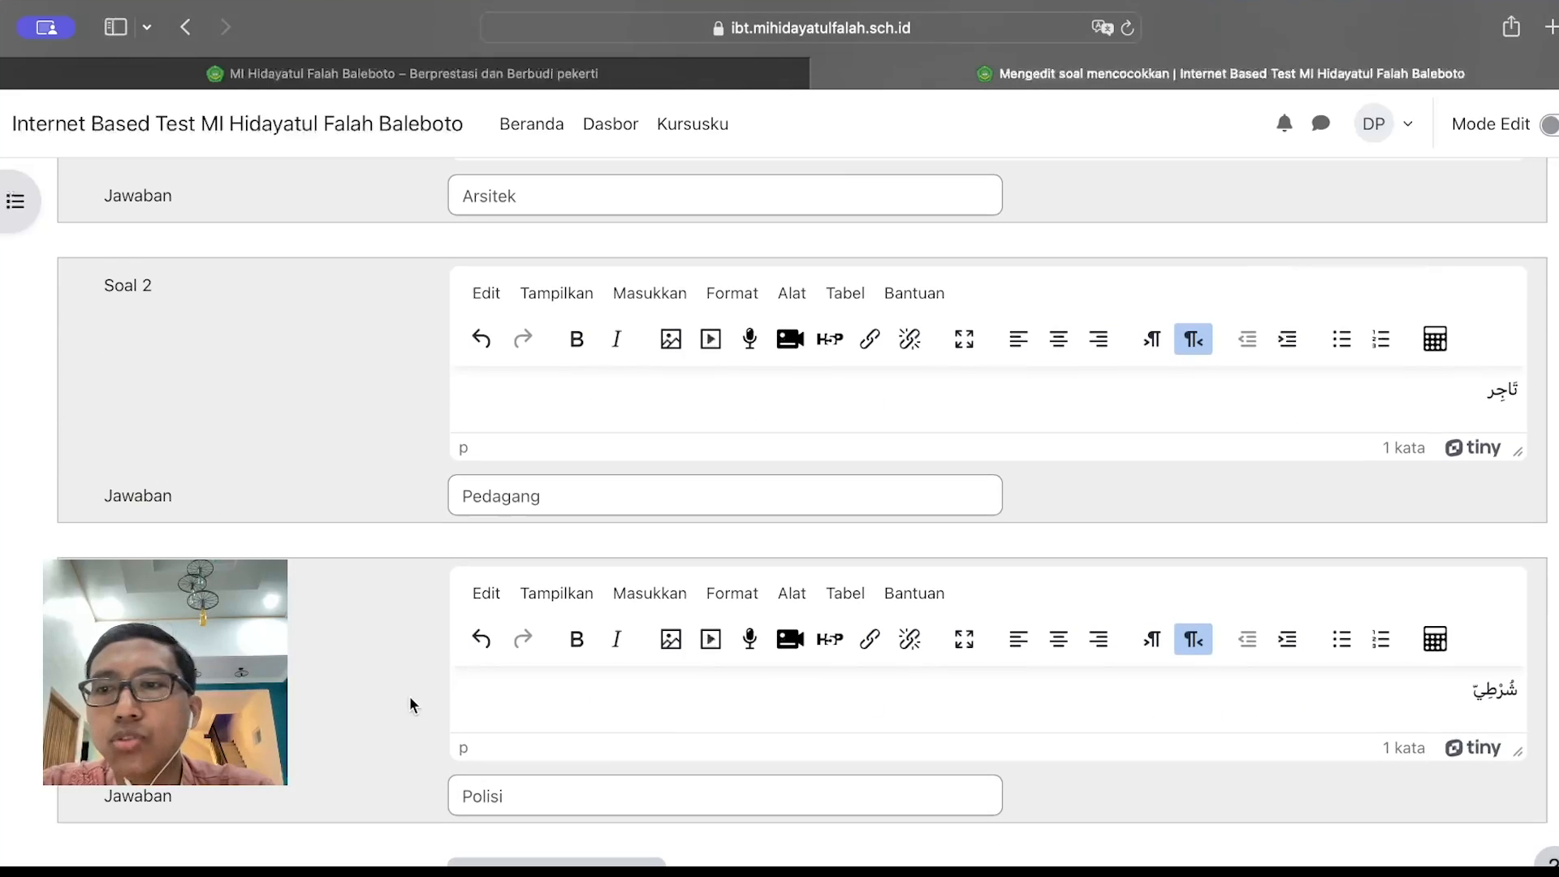
{"action": "scroll", "coordinate": [374, 734], "scroll_direction": "down", "scroll_amount": 5}
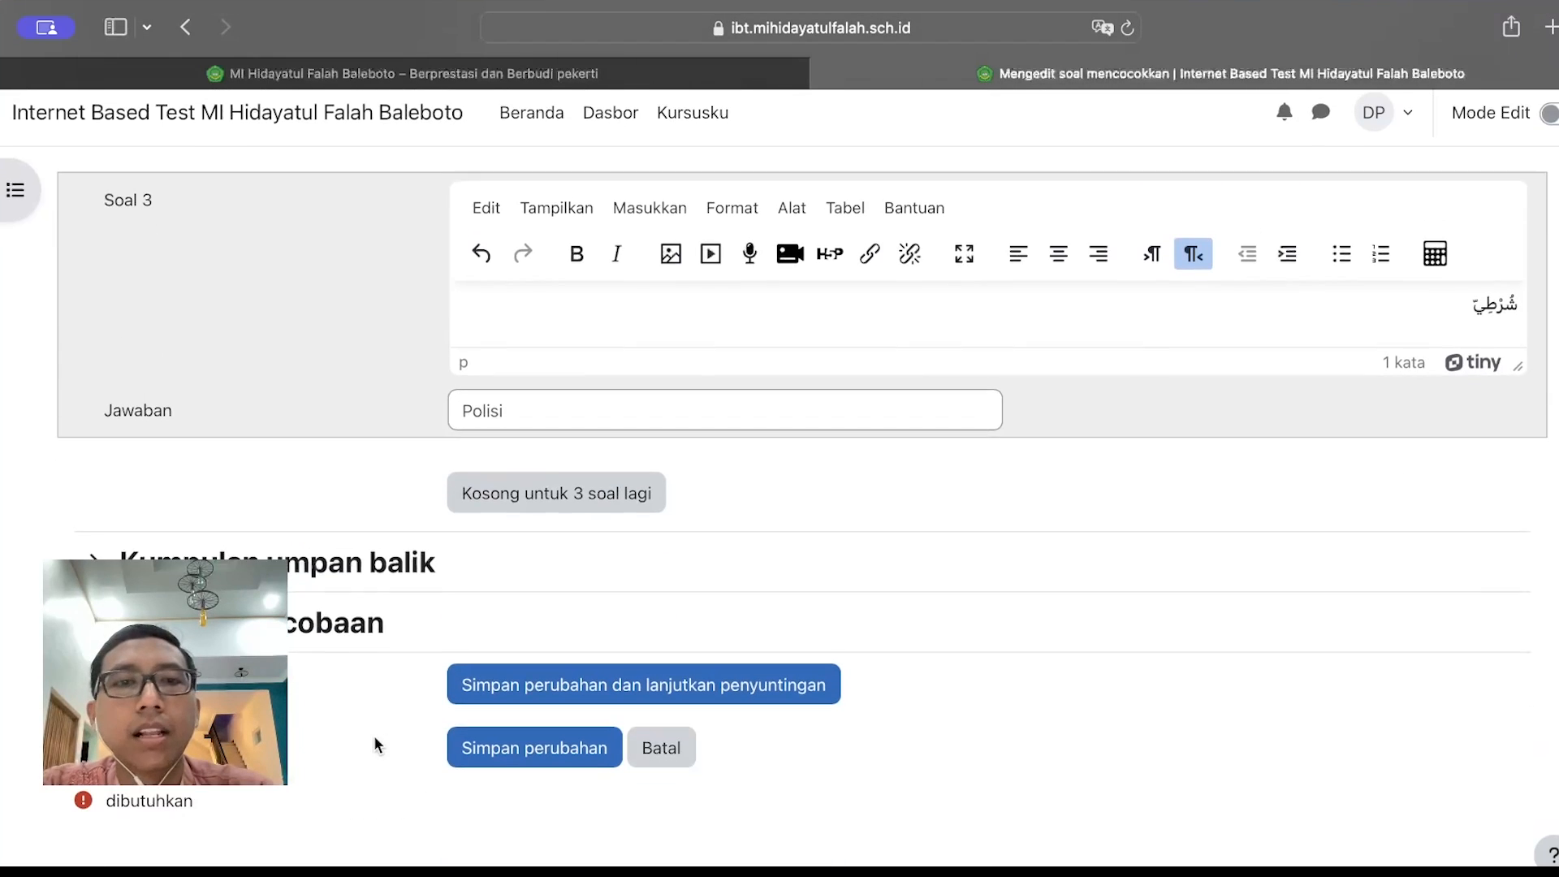
{"action": "left_click", "coordinate": [502, 767]}
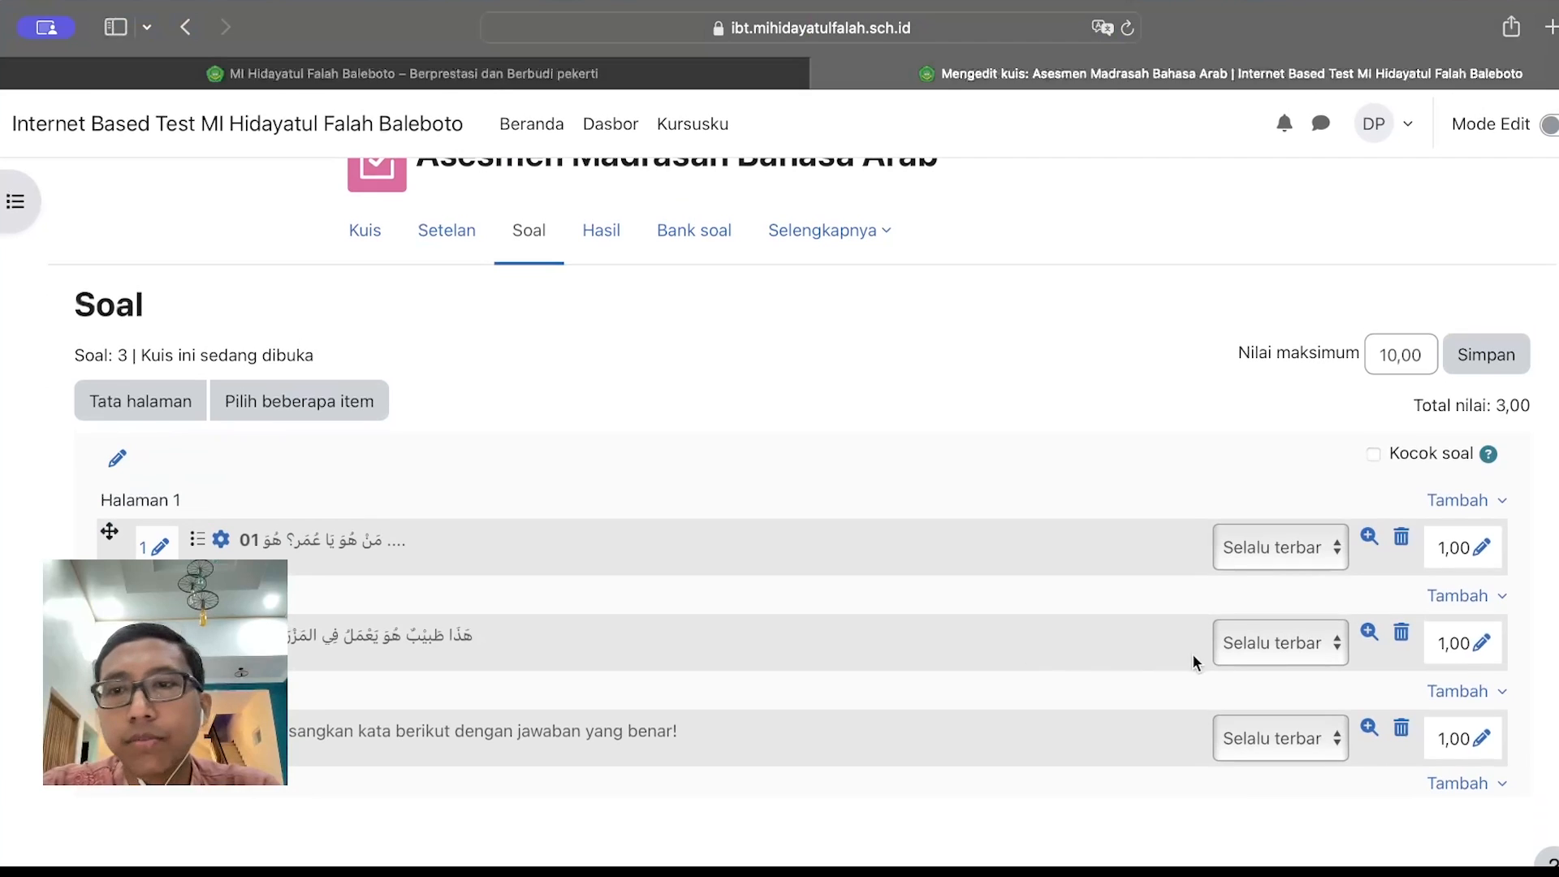
Preview question 03, match شُرْطِيّ with Pedagang, تَاجِر with Polisi and مُهَنْدِس with Arsitek, submit the answers and close the preview
{"action": "left_click", "coordinate": [1369, 729]}
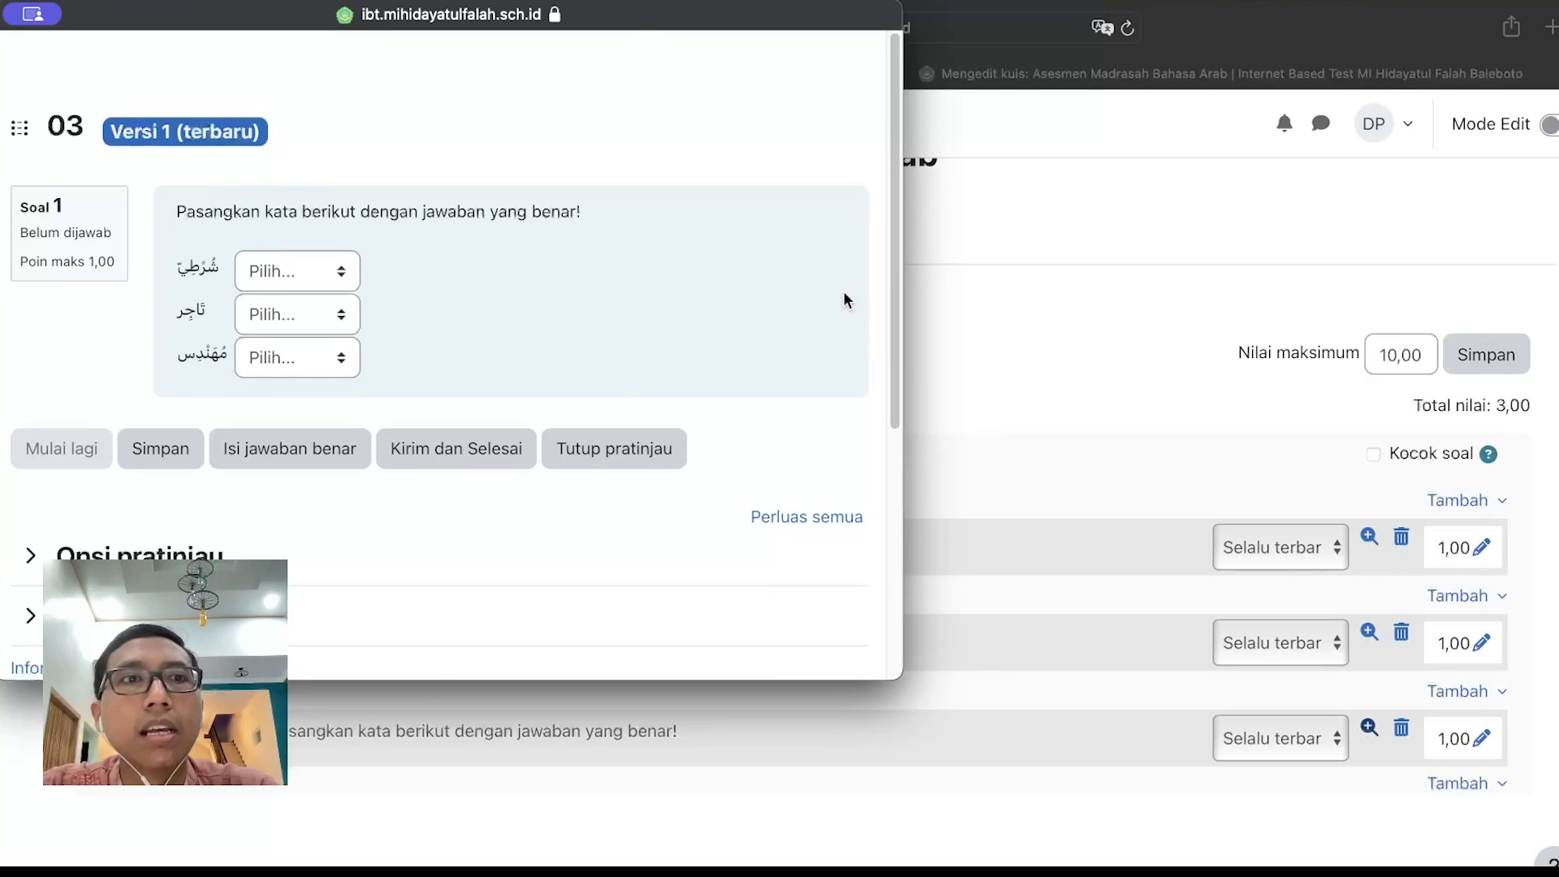
{"action": "left_click_drag", "start_coordinate": [644, 18], "coordinate": [946, 116]}
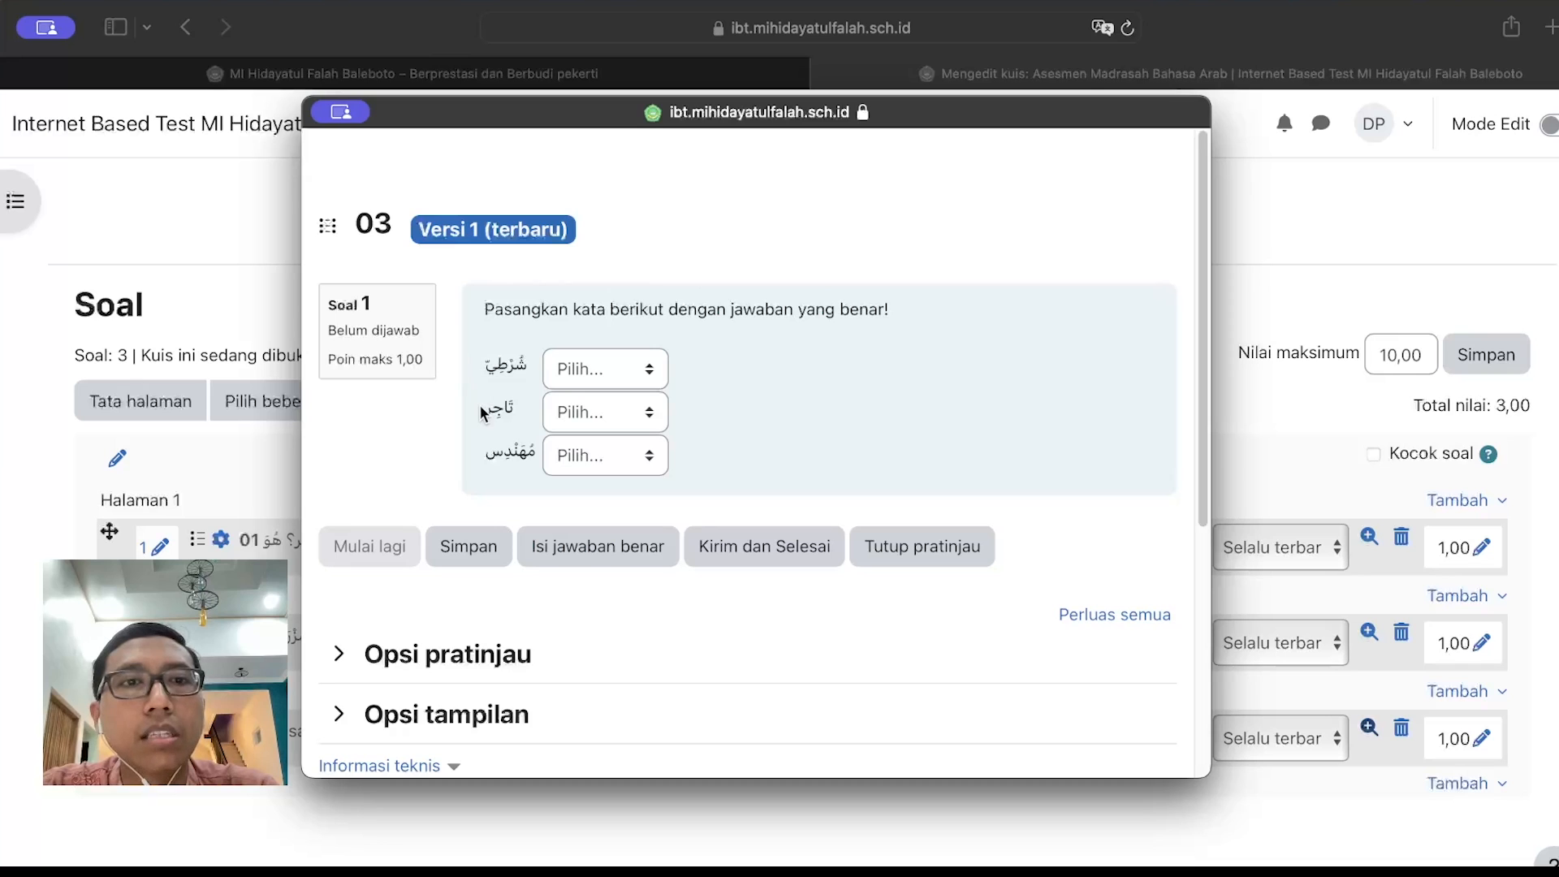
{"action": "left_click", "coordinate": [637, 365]}
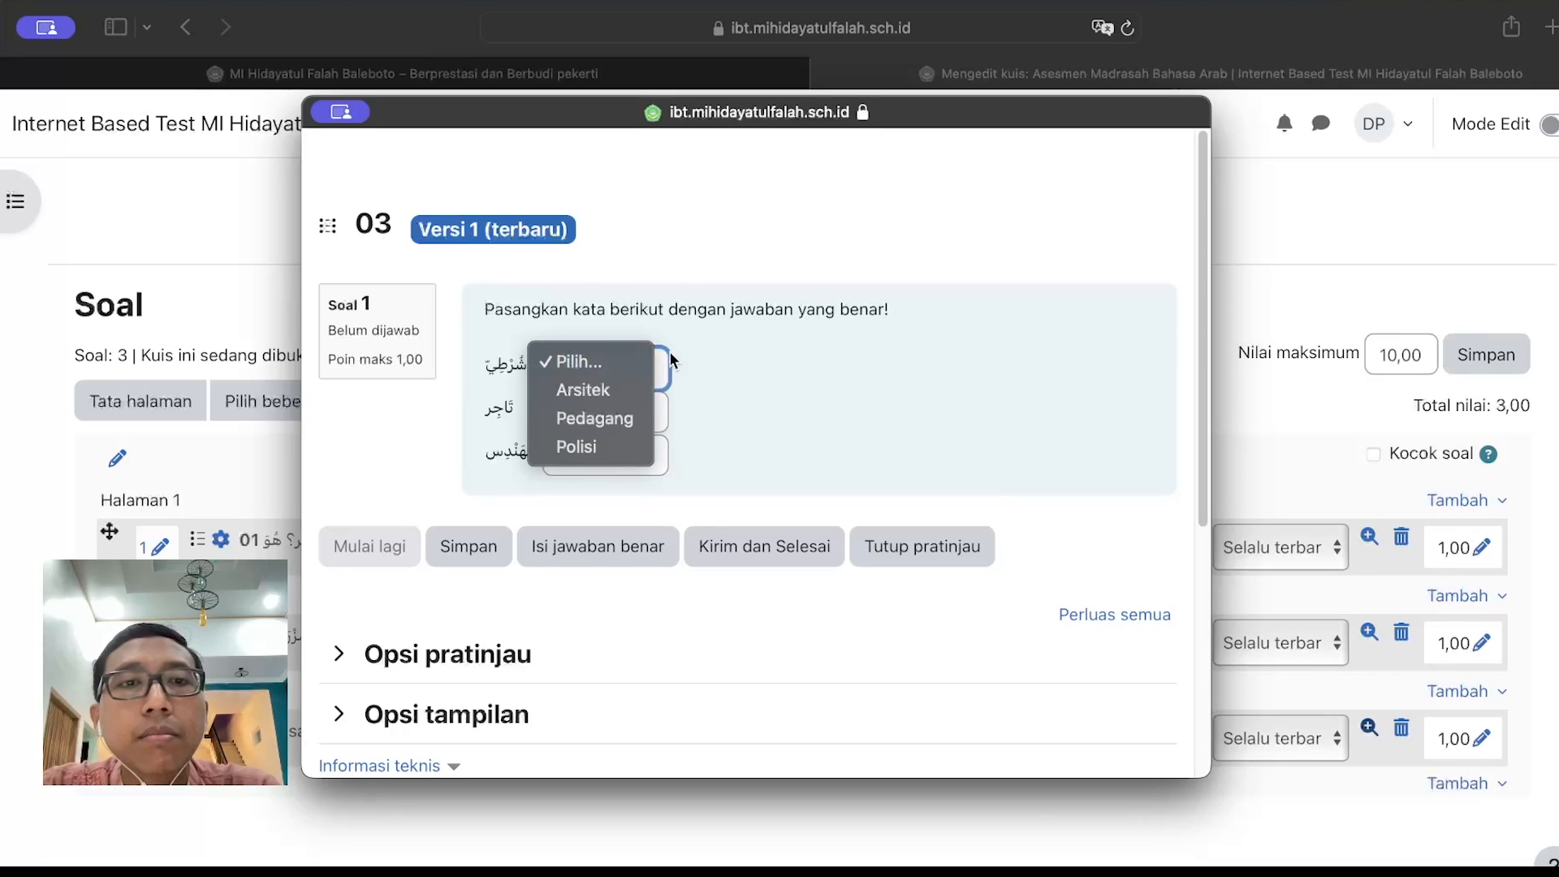
{"action": "left_click", "coordinate": [586, 427]}
{"action": "left_click", "coordinate": [622, 406]}
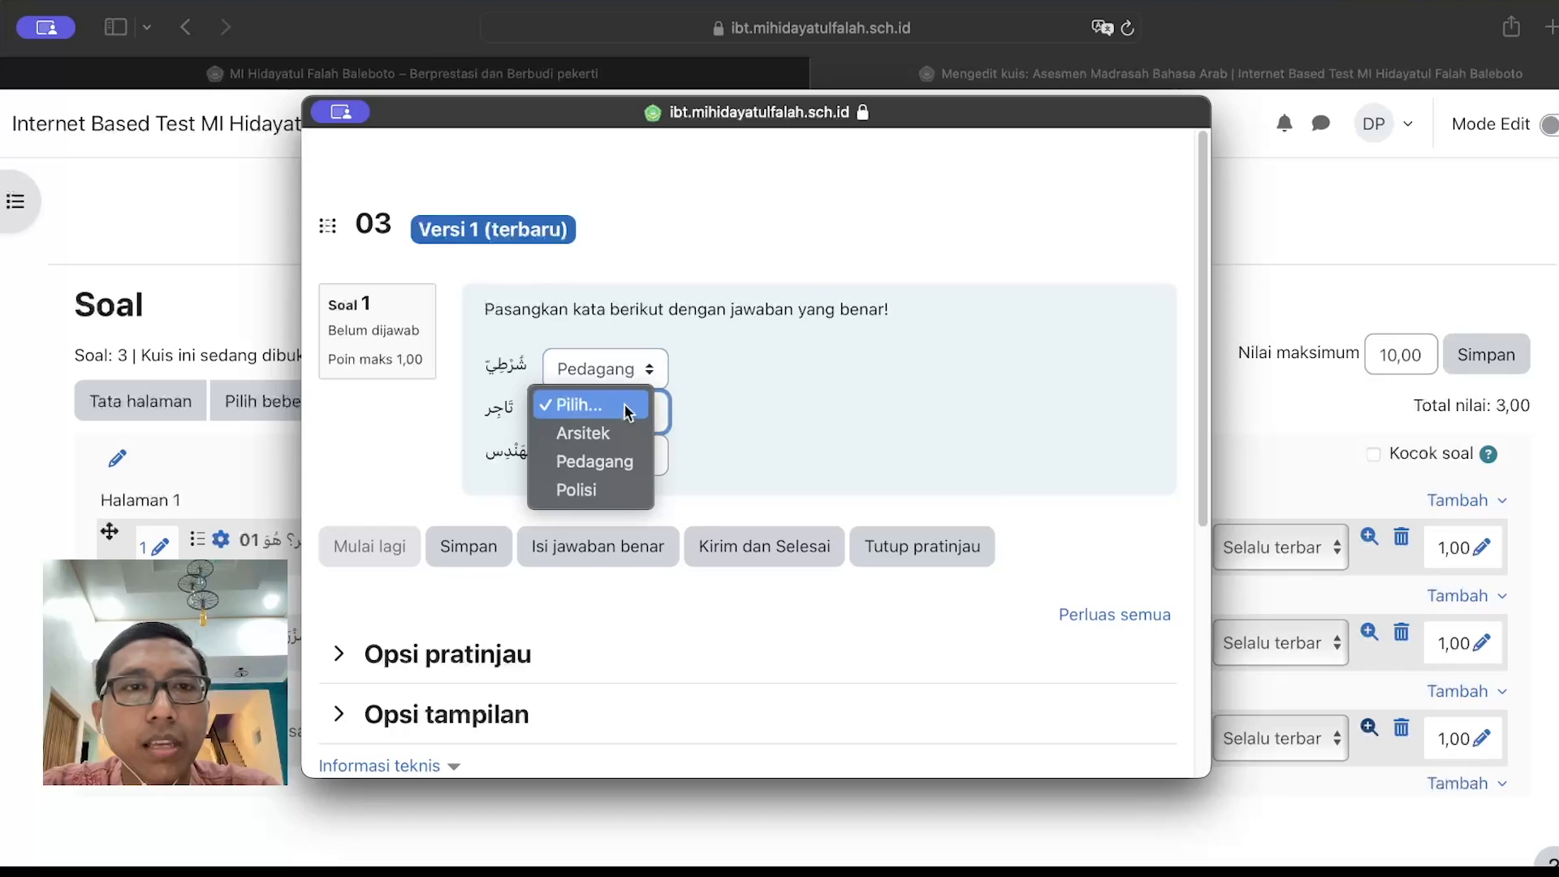
{"action": "left_click", "coordinate": [595, 461]}
{"action": "left_click", "coordinate": [600, 456]}
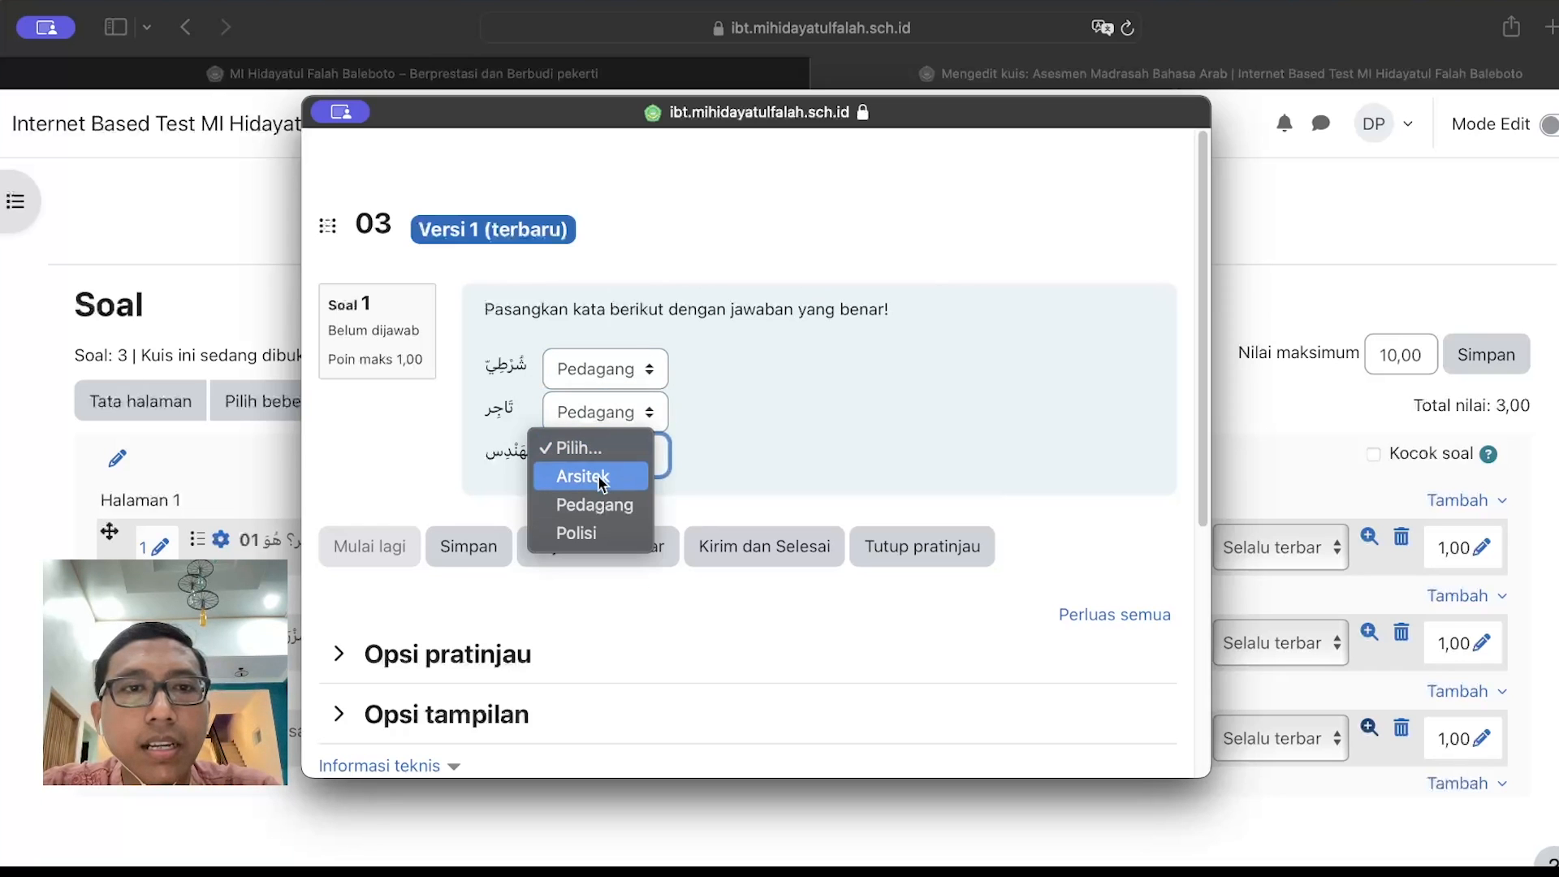
{"action": "left_click", "coordinate": [598, 484]}
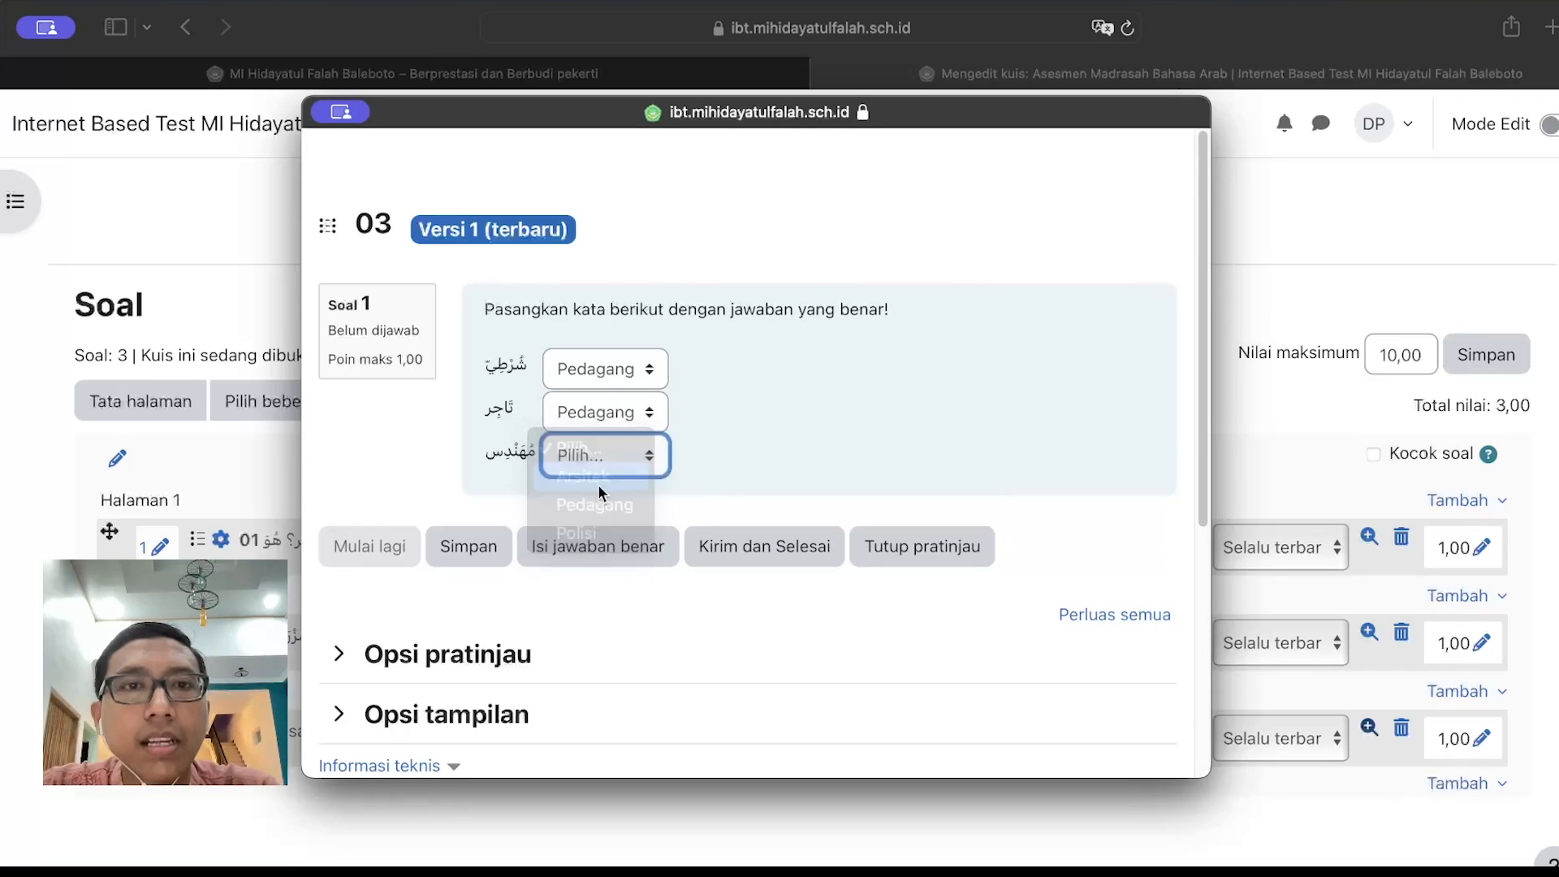
{"action": "left_click", "coordinate": [621, 412]}
{"action": "left_click", "coordinate": [599, 430]}
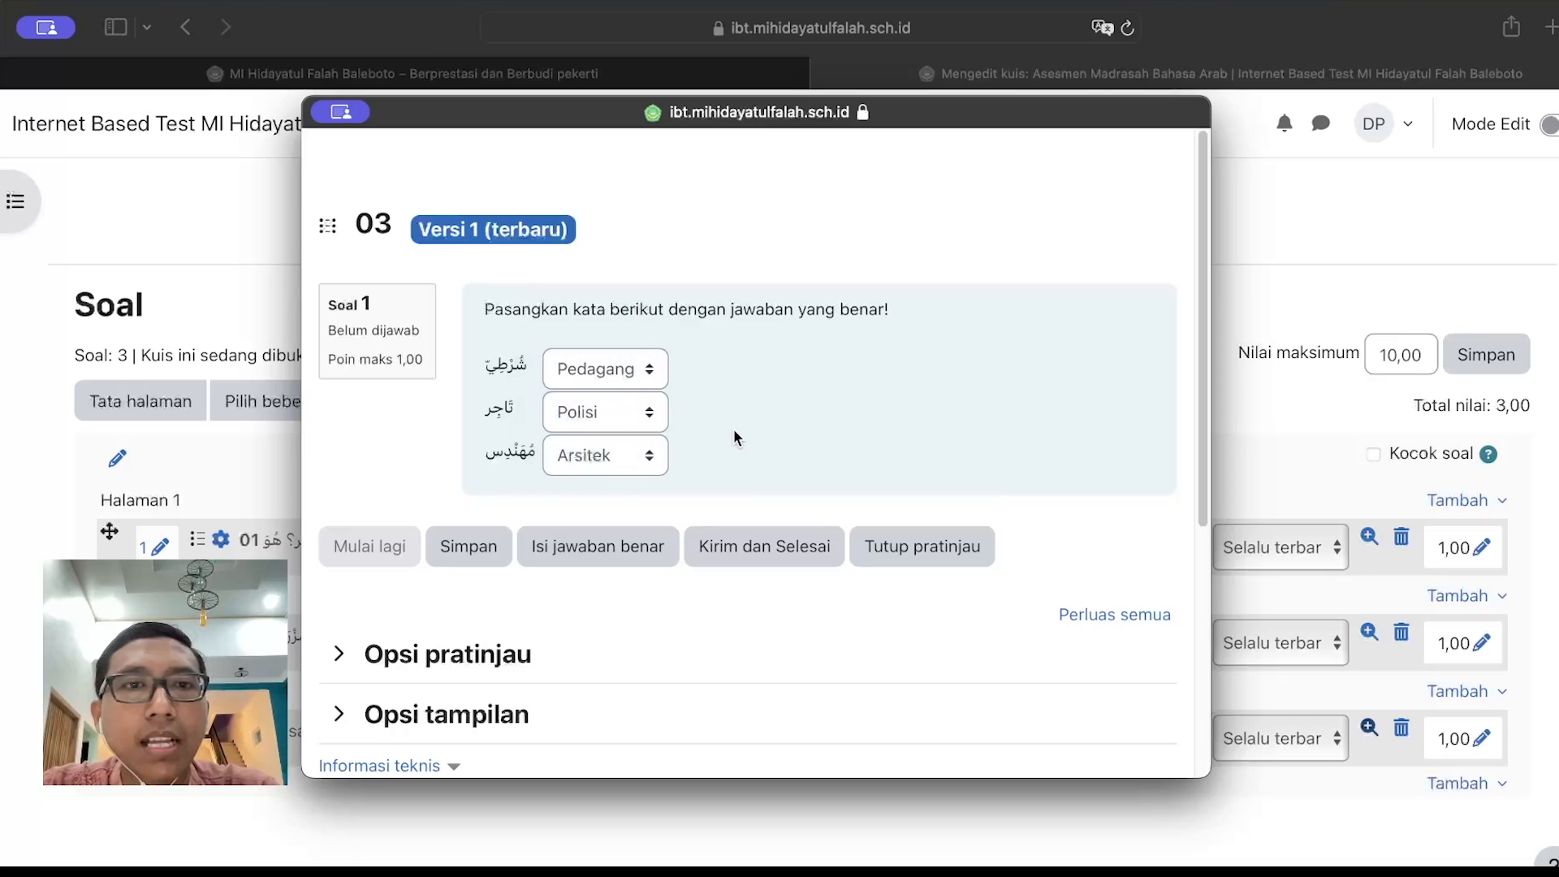
{"action": "left_click", "coordinate": [753, 552]}
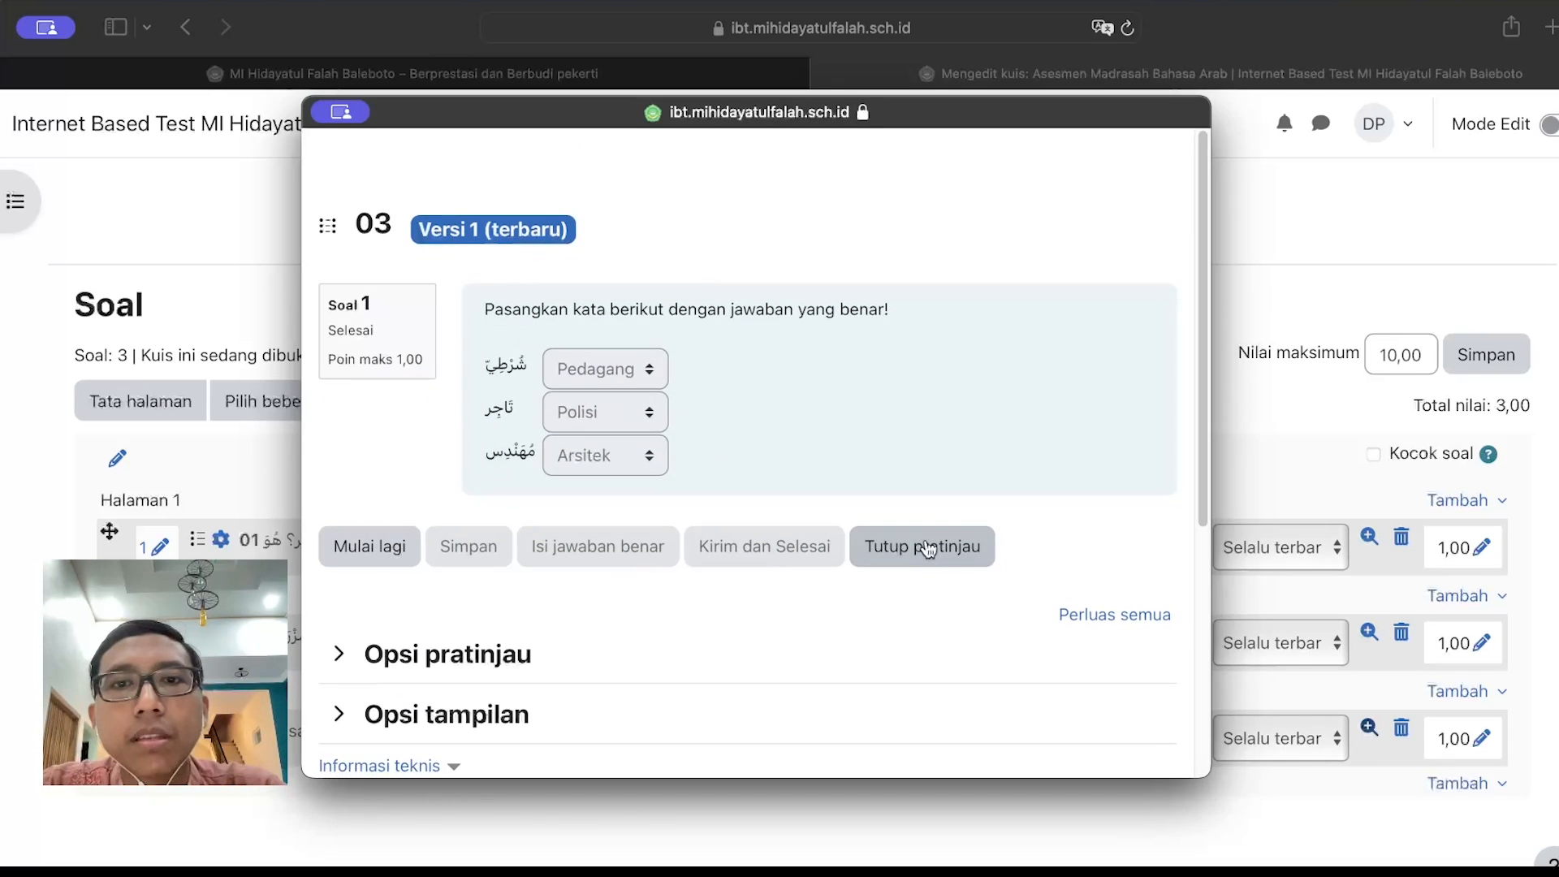
{"action": "left_click", "coordinate": [924, 545]}
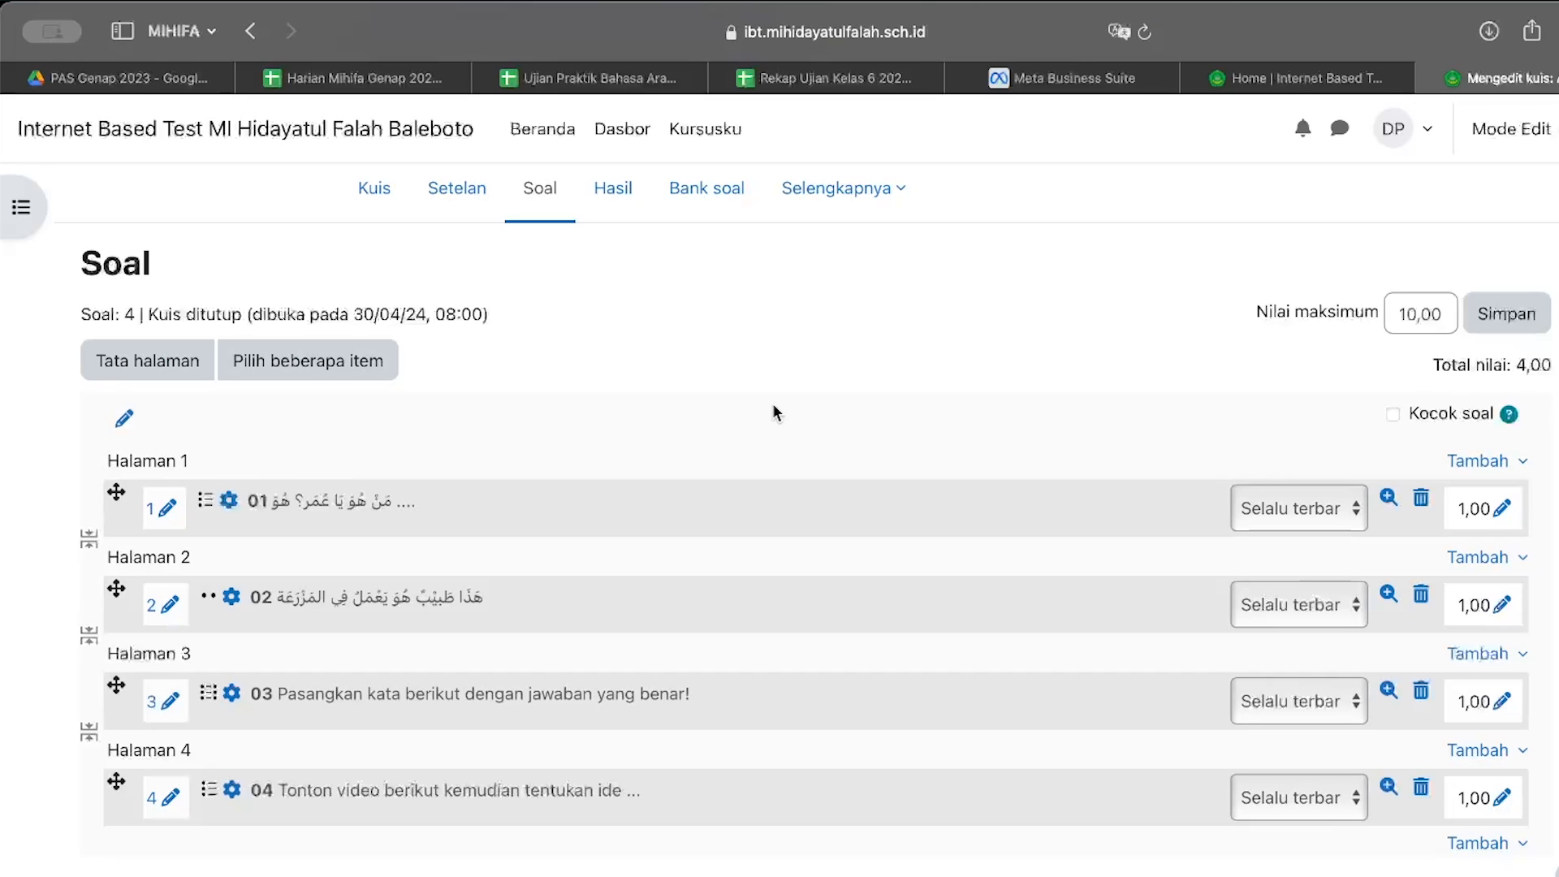
Set the marks in the question list to 1 for question 1, 3 for question 2 and 2 for question 4
{"action": "left_click", "coordinate": [1504, 511]}
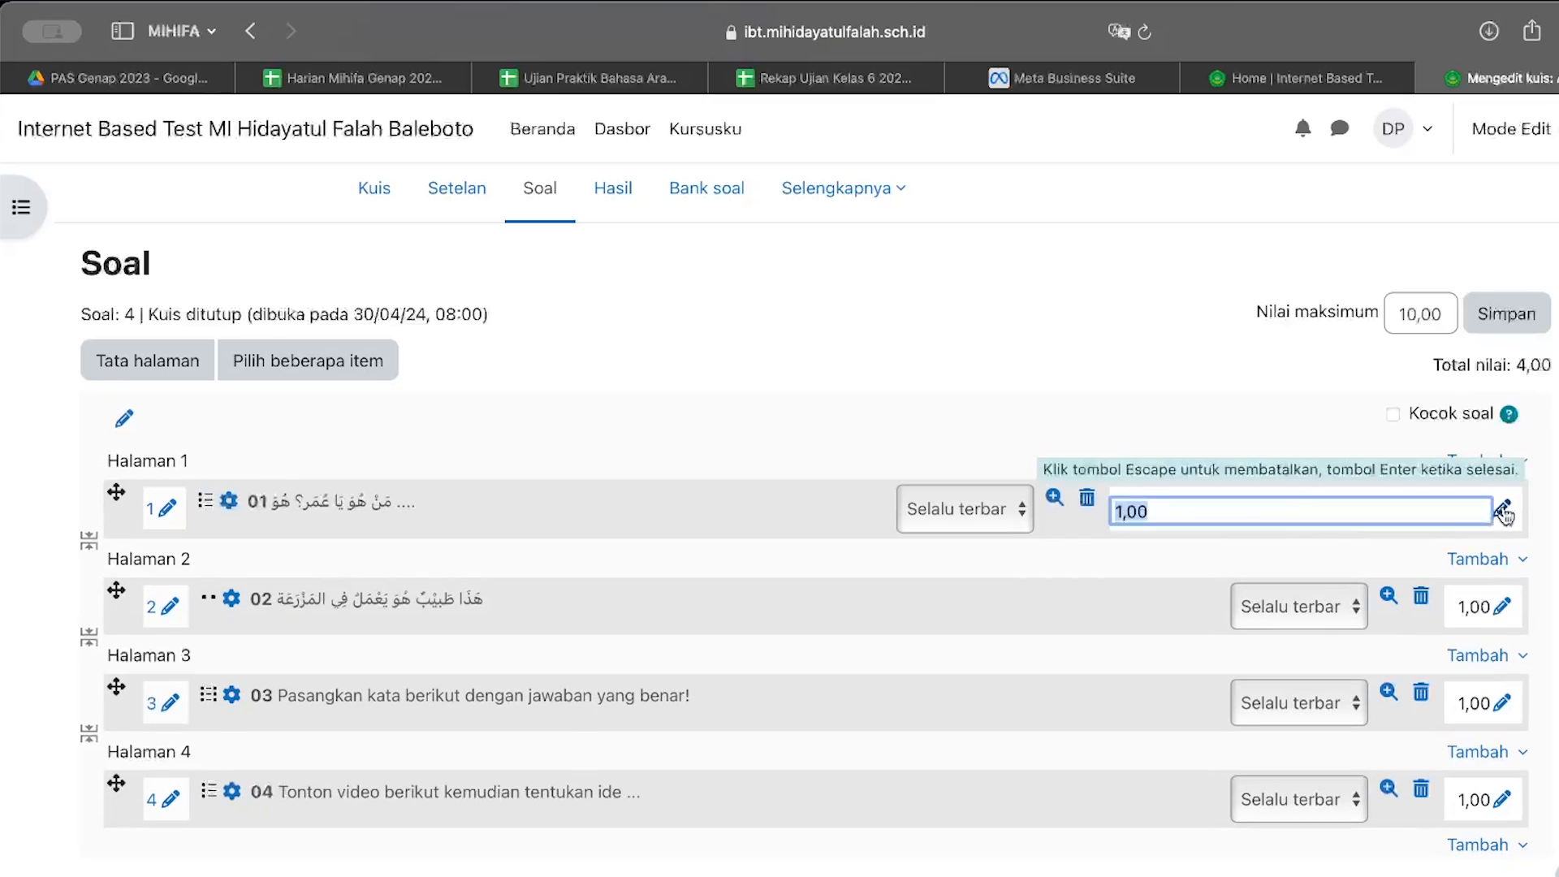
{"action": "type", "text": "1"}
{"action": "key", "text": "Return"}
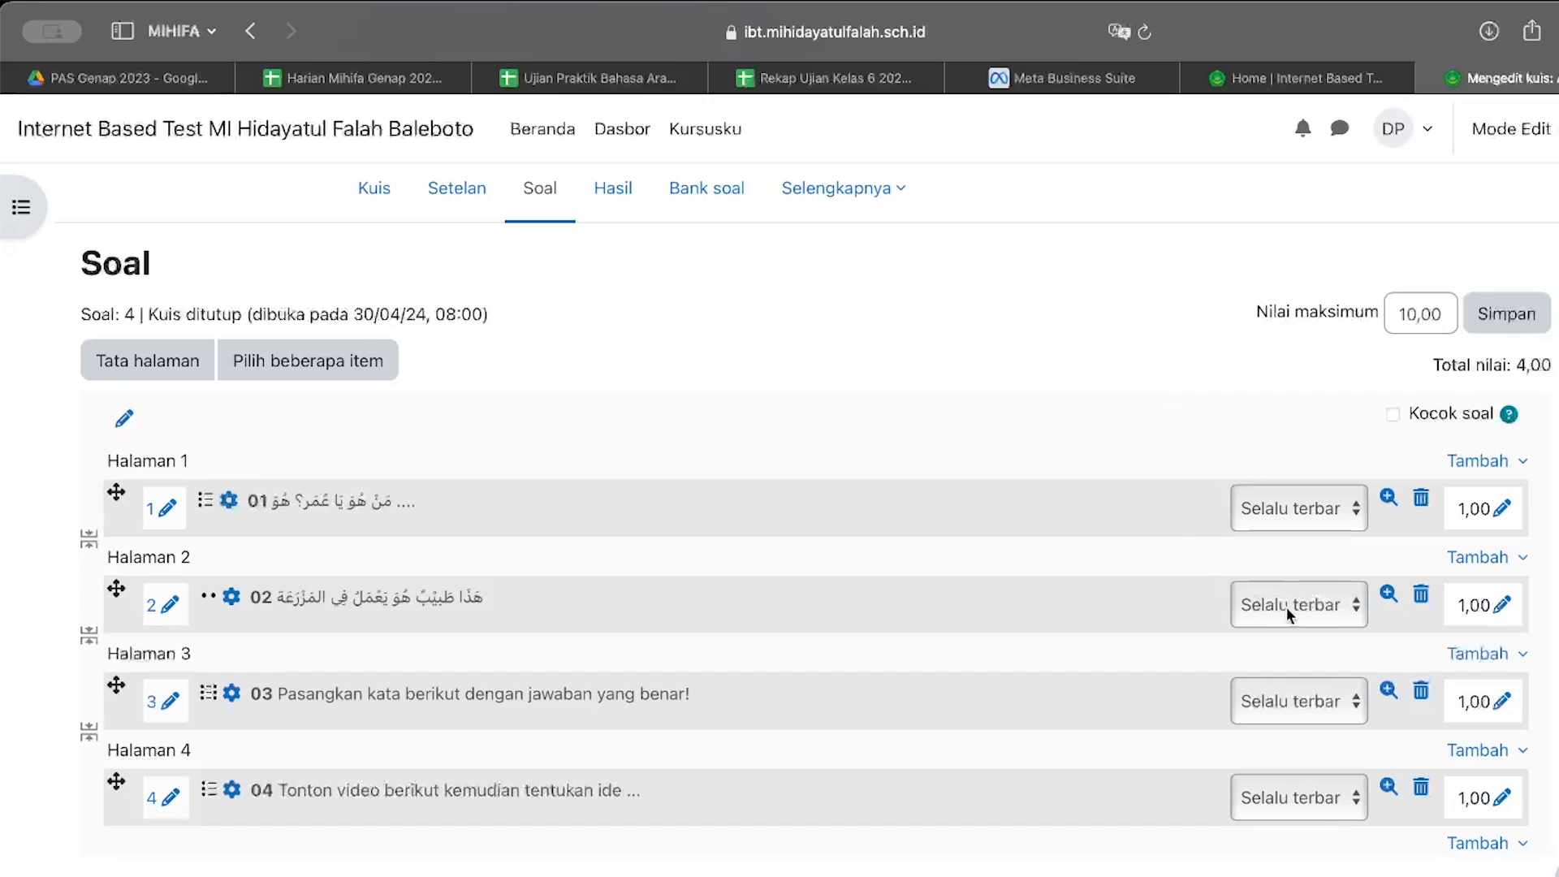
{"action": "left_click", "coordinate": [1505, 605]}
{"action": "type", "text": "3"}
{"action": "key", "text": "Return"}
{"action": "left_click", "coordinate": [1503, 804]}
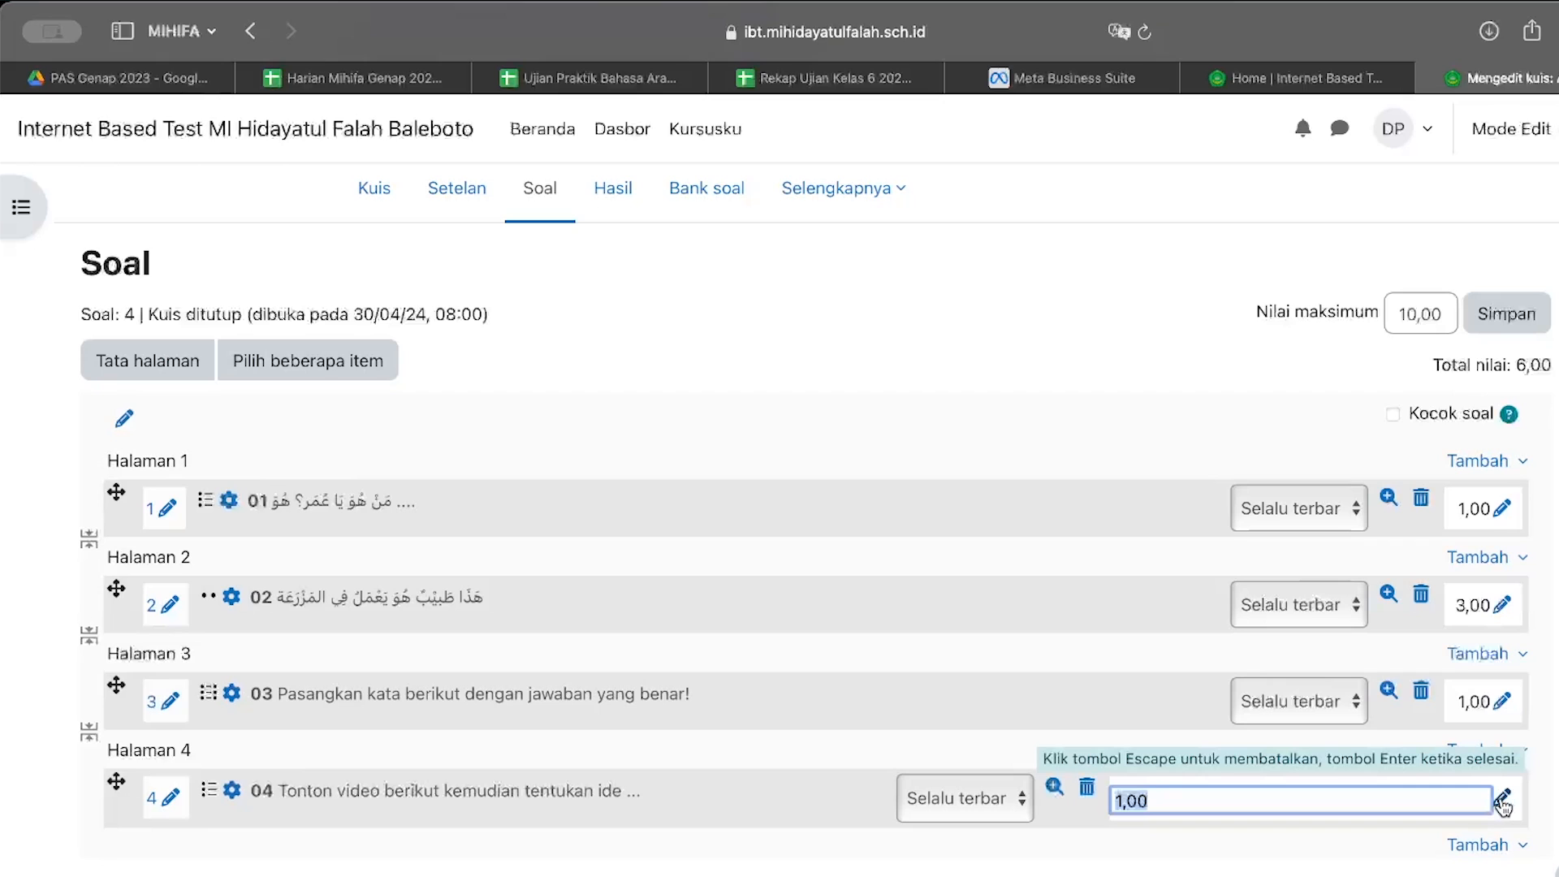
{"action": "type", "text": "2"}
{"action": "key", "text": "Return"}
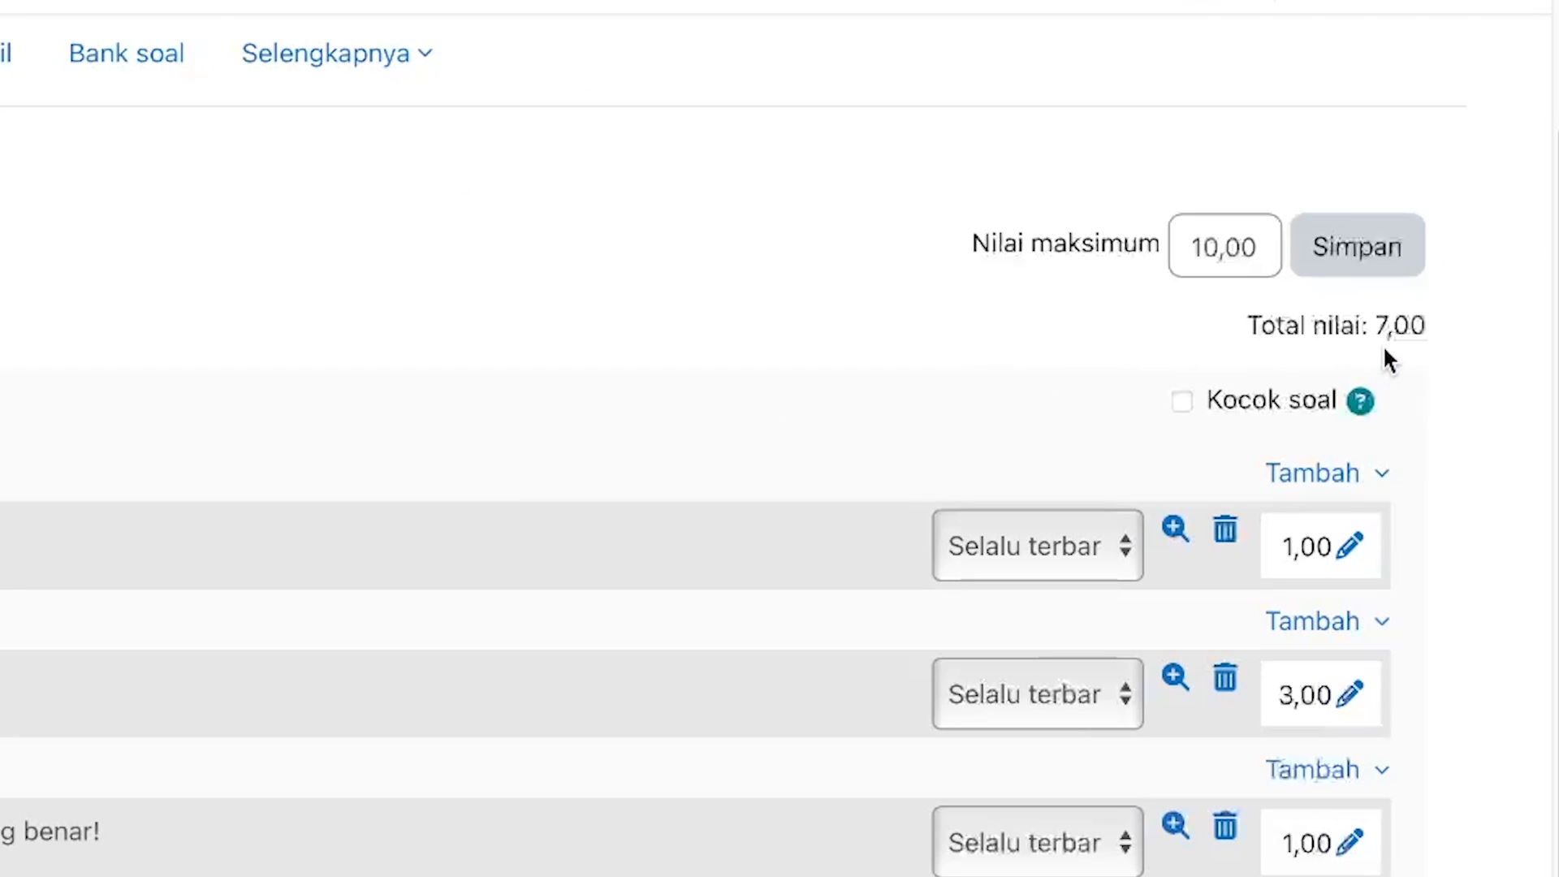
Enter 7 as the quiz's maximum grade
{"action": "double_click", "coordinate": [1229, 246]}
{"action": "type", "text": "7"}
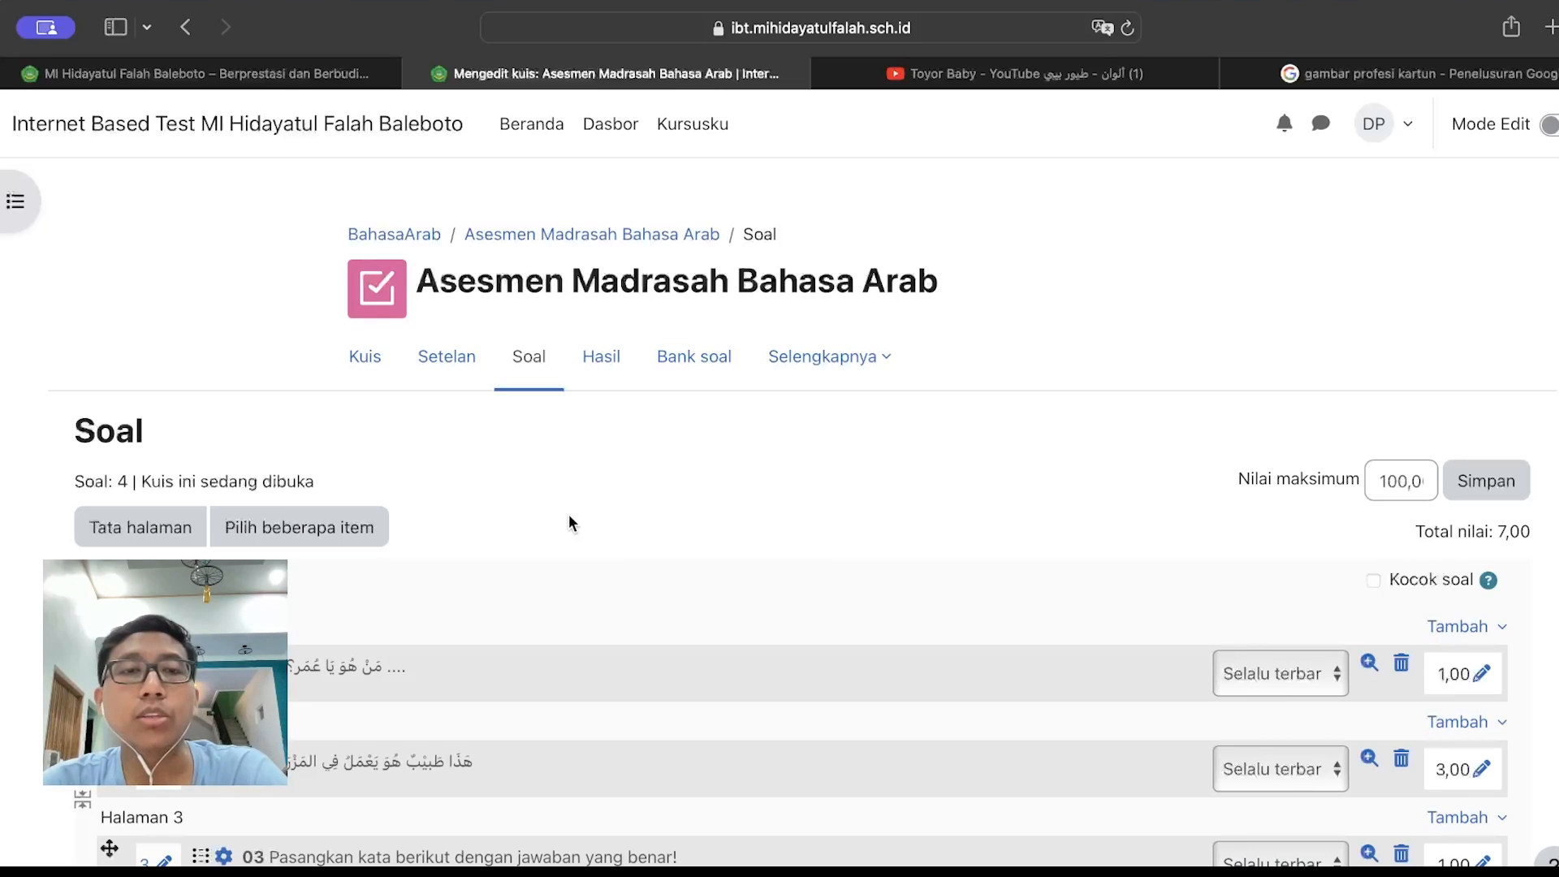
In the quiz settings' Waktu Pengerjaan section, enable the Kuis dimulai date and set it to 30 April 2024
{"action": "left_click", "coordinate": [452, 366]}
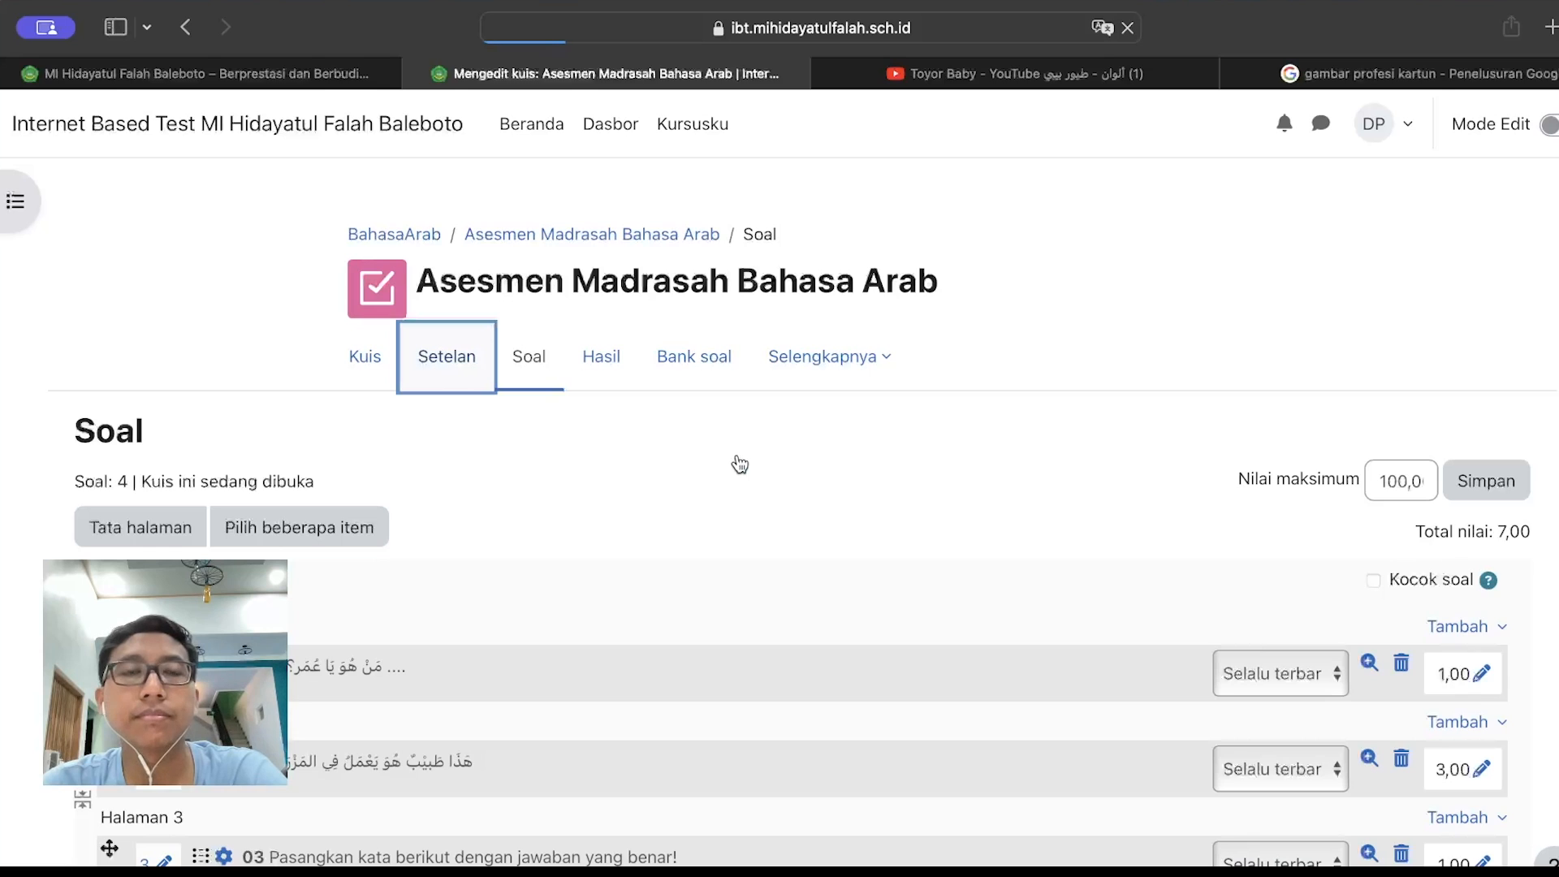
{"action": "scroll", "coordinate": [739, 461], "scroll_direction": "down", "scroll_amount": 3}
{"action": "scroll", "coordinate": [779, 487], "scroll_direction": "down", "scroll_amount": 2}
{"action": "left_click", "coordinate": [382, 614]}
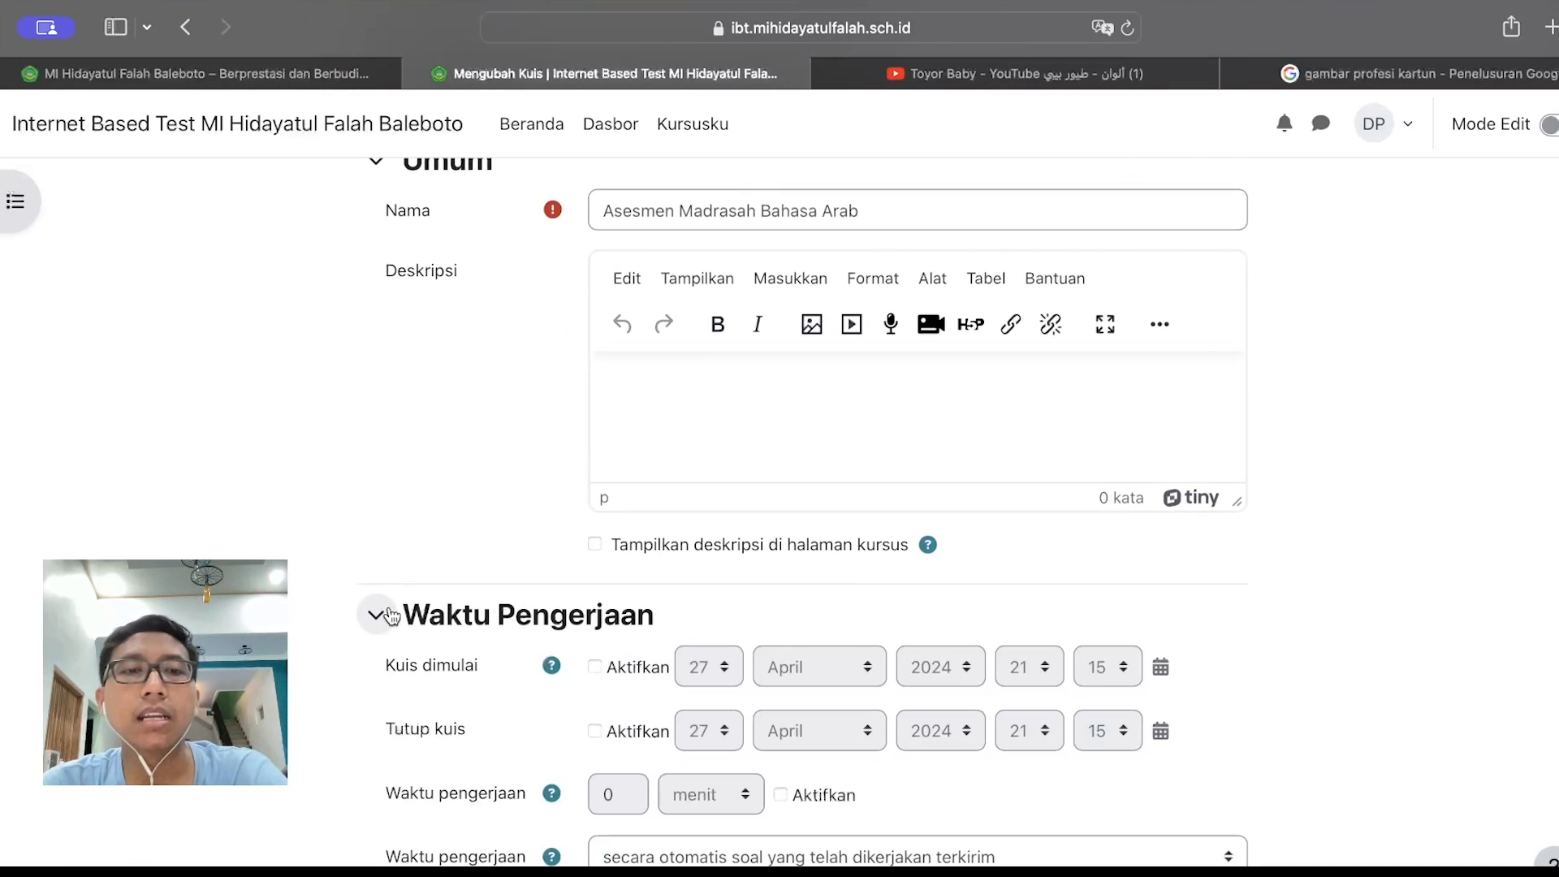
{"action": "scroll", "coordinate": [292, 629], "scroll_direction": "down", "scroll_amount": 2}
{"action": "scroll", "coordinate": [289, 627], "scroll_direction": "down", "scroll_amount": 2}
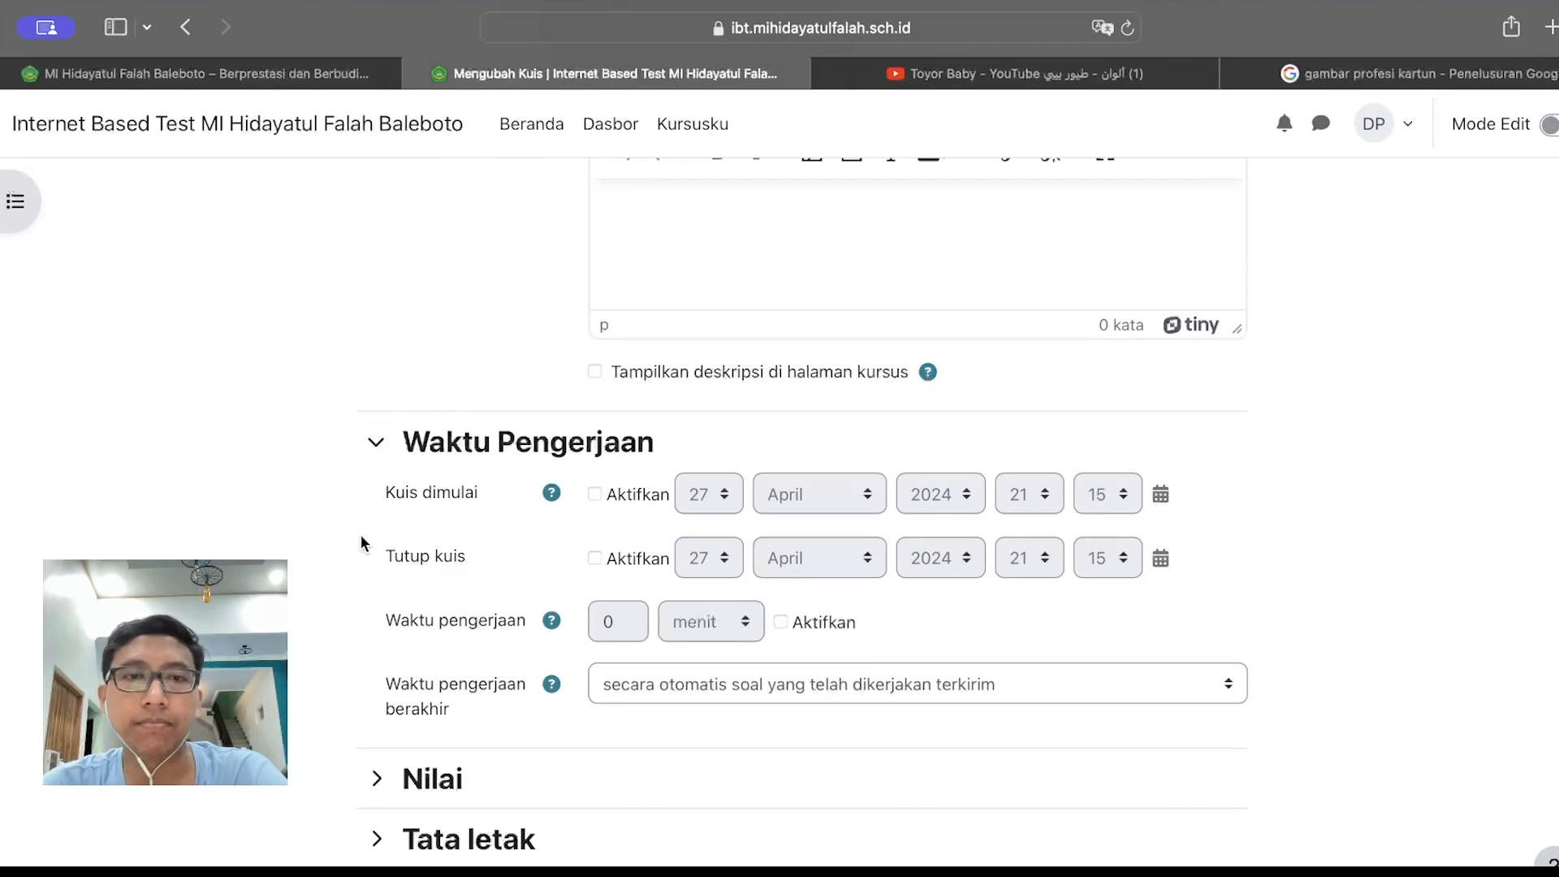
{"action": "left_click", "coordinate": [595, 493]}
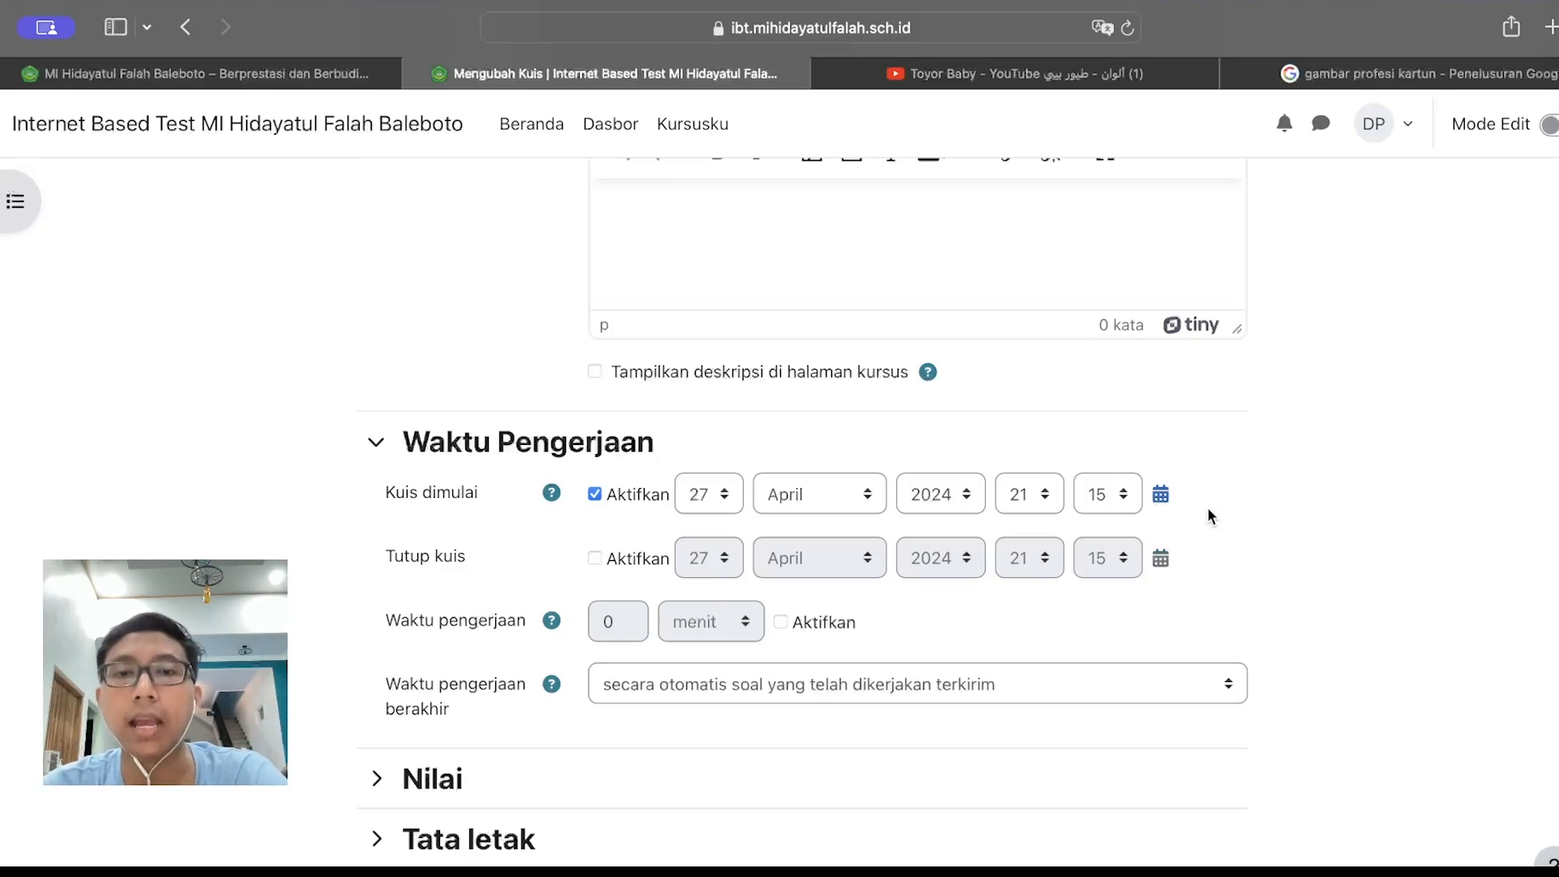
{"action": "left_click", "coordinate": [714, 497]}
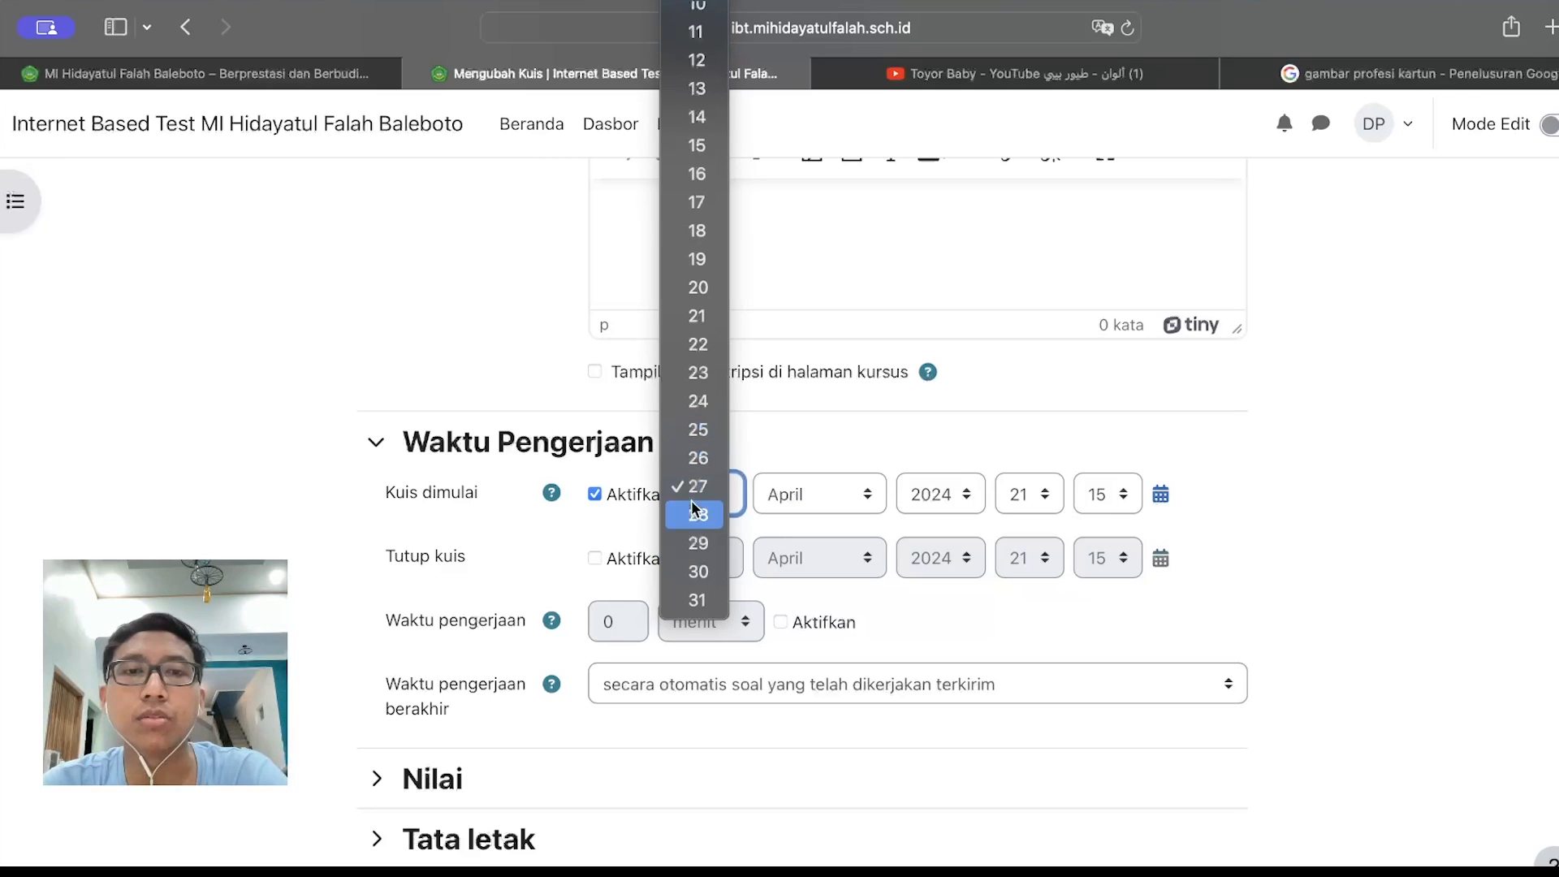
{"action": "left_click", "coordinate": [698, 573]}
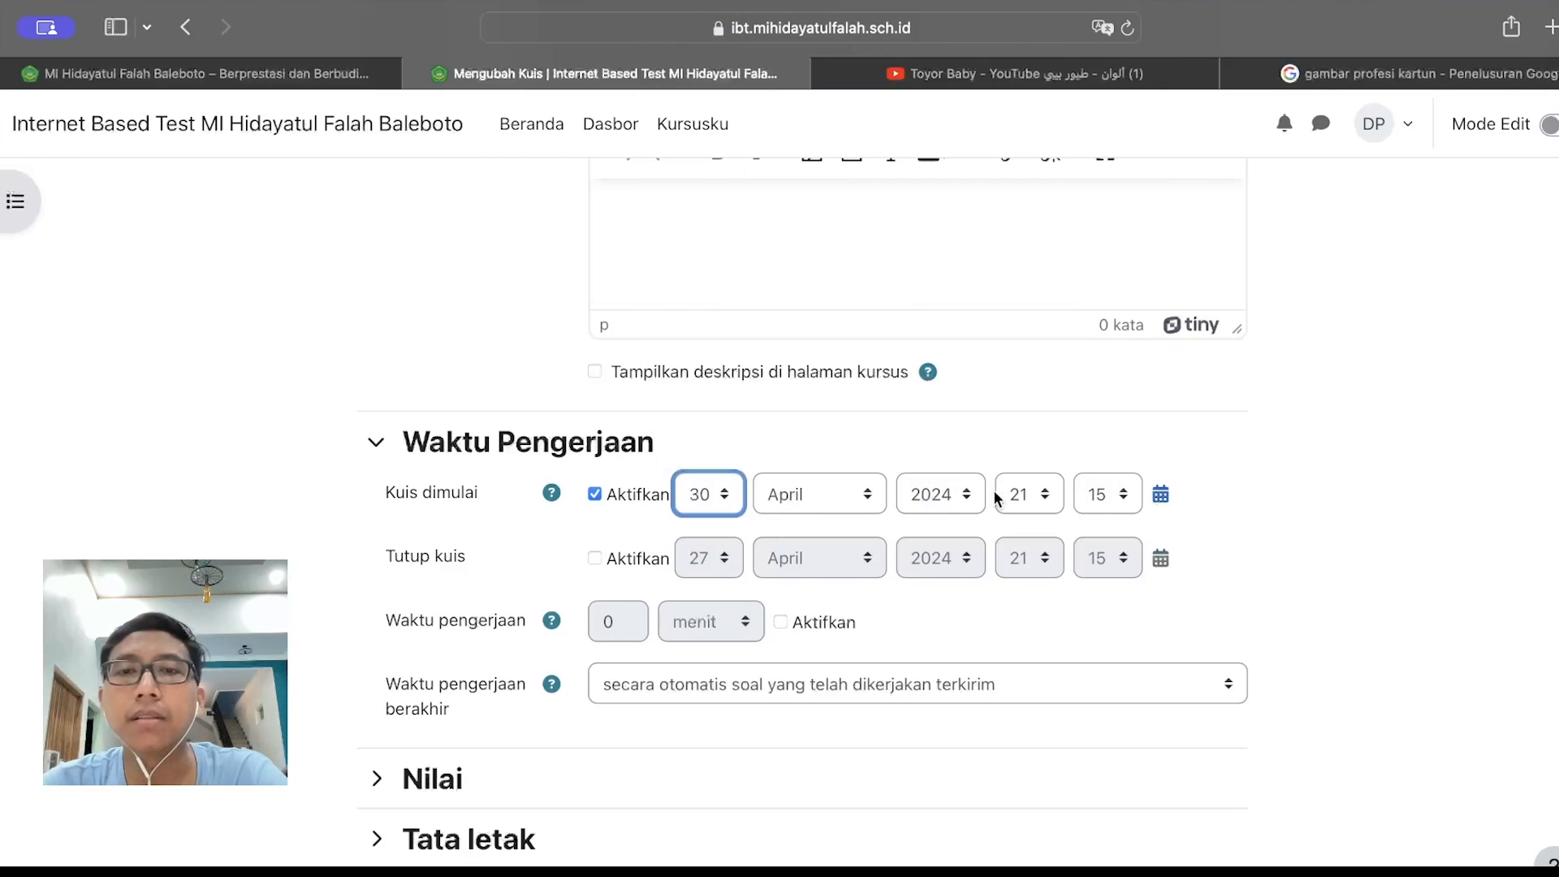
Set the Kuis dimulai time to 08:00
{"action": "left_click", "coordinate": [1019, 496]}
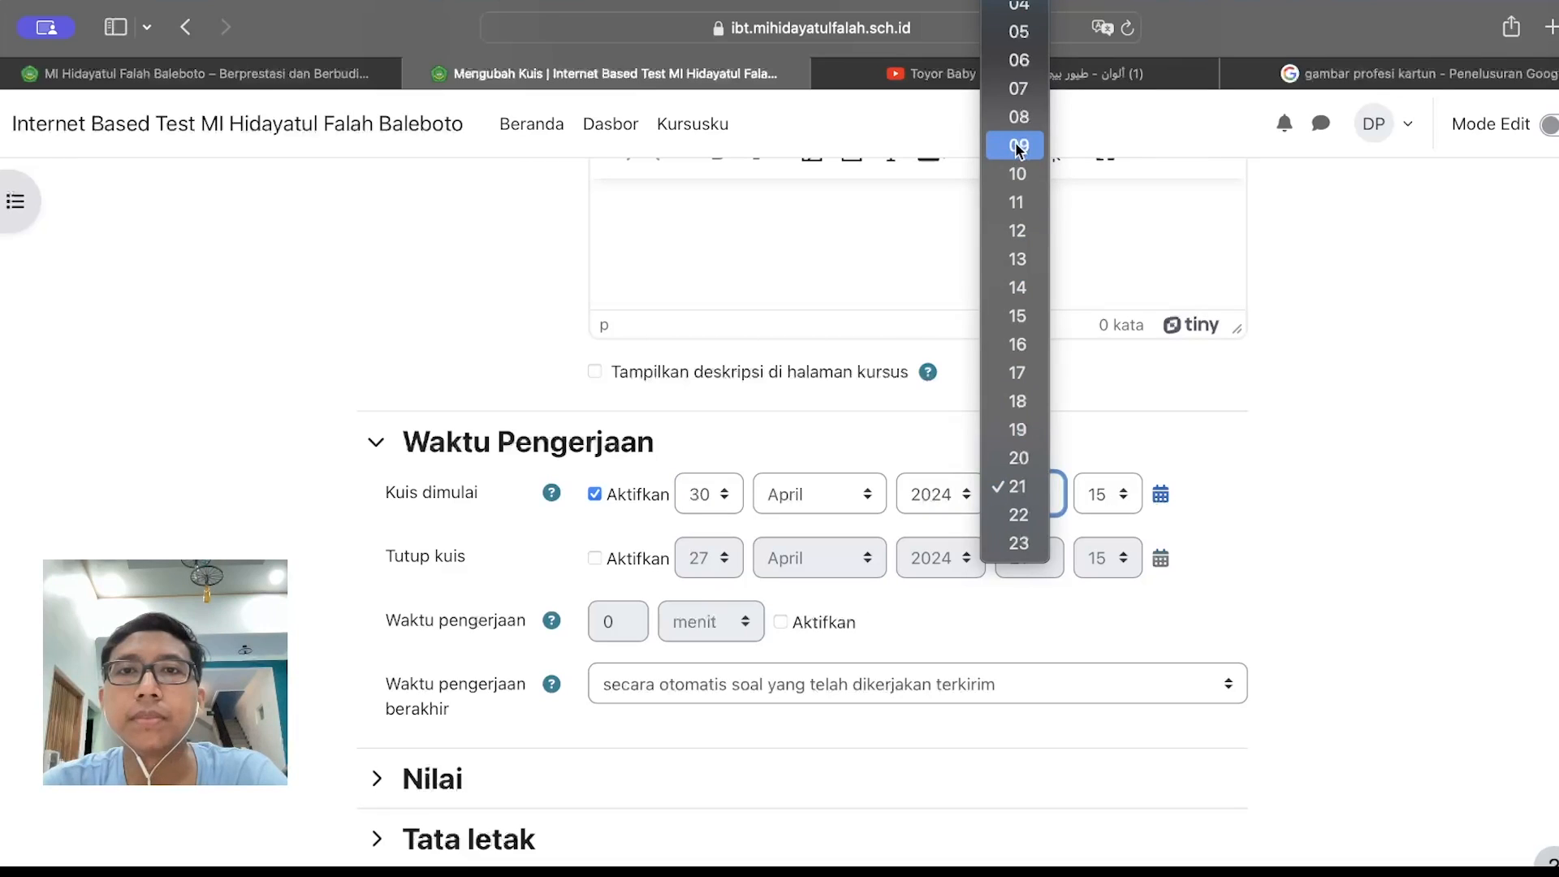
{"action": "left_click", "coordinate": [1023, 116]}
{"action": "left_click", "coordinate": [1107, 487]}
{"action": "key", "text": "0"}
{"action": "key", "text": "Return"}
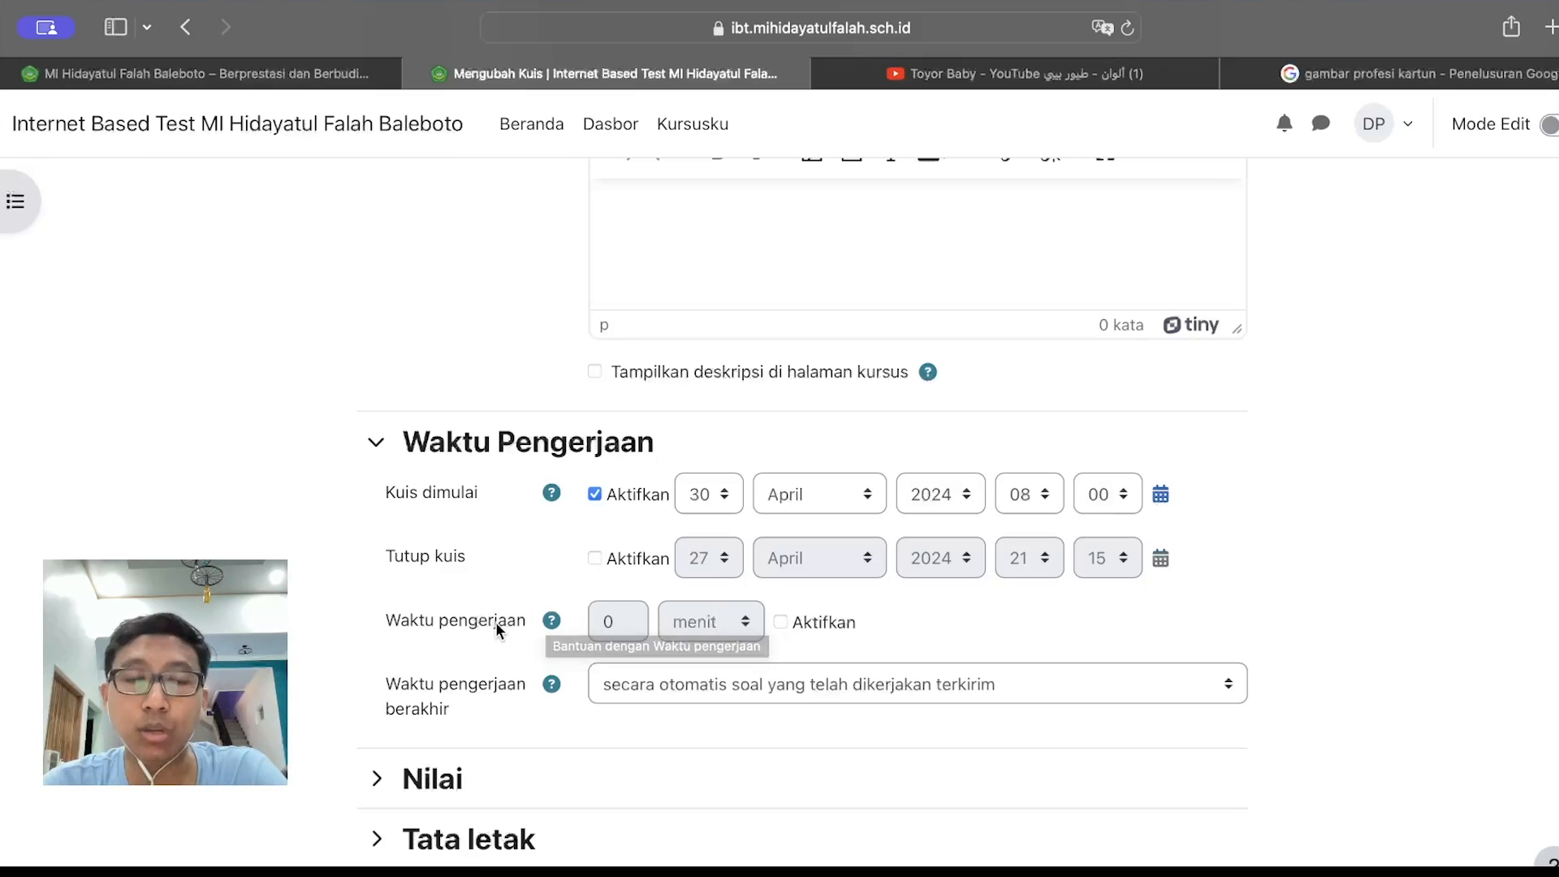
Enable the Waktu pengerjaan limit with a duration of 60 minutes
{"action": "left_click", "coordinate": [780, 622]}
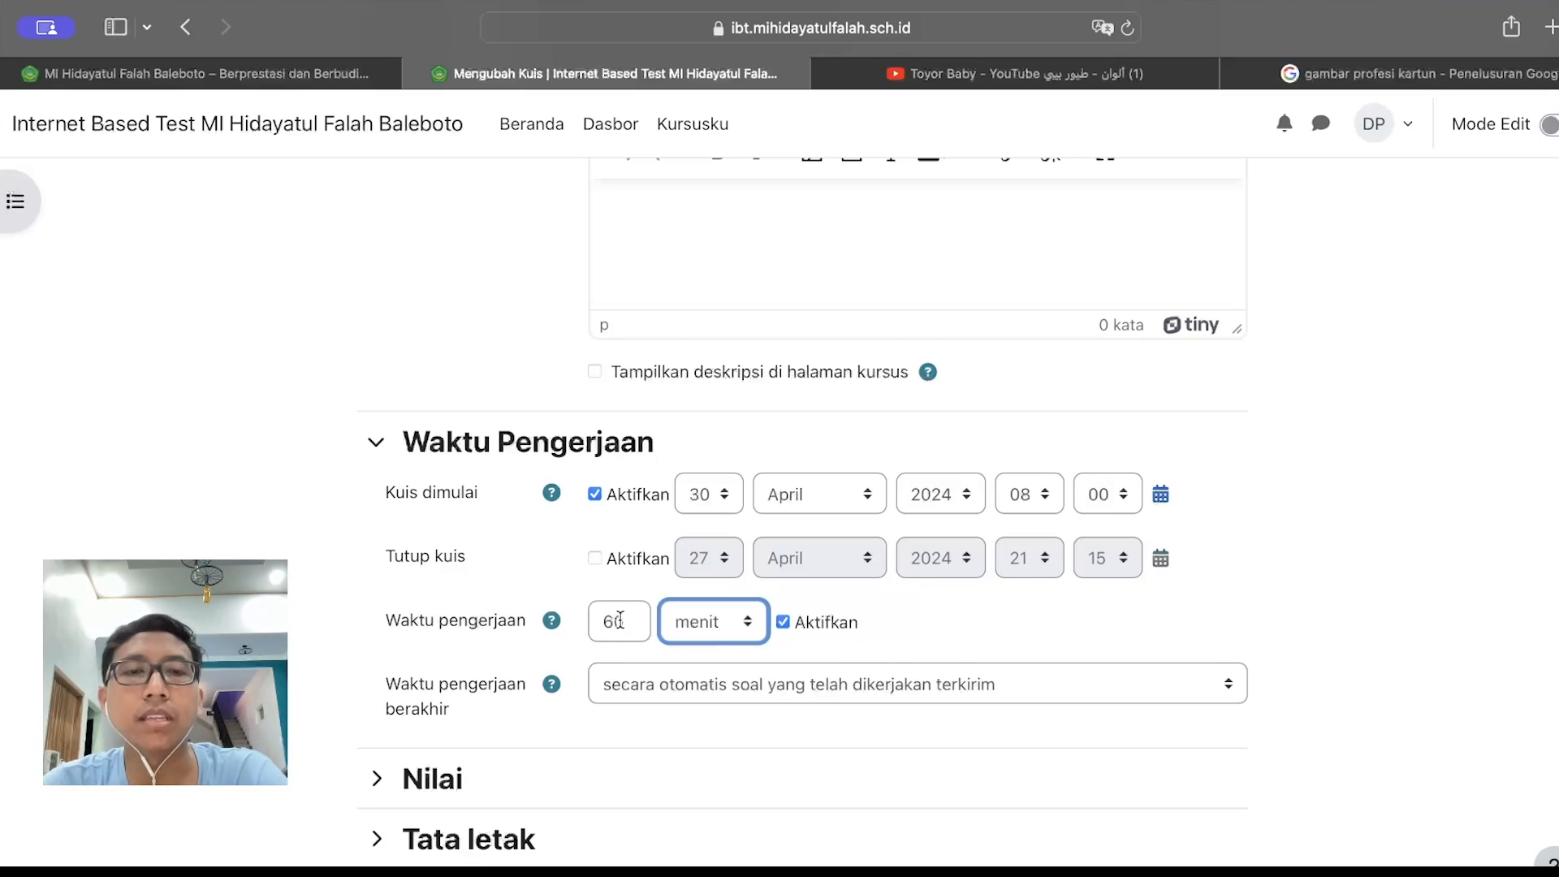
{"action": "left_click_drag", "start_coordinate": [626, 620], "coordinate": [579, 620]}
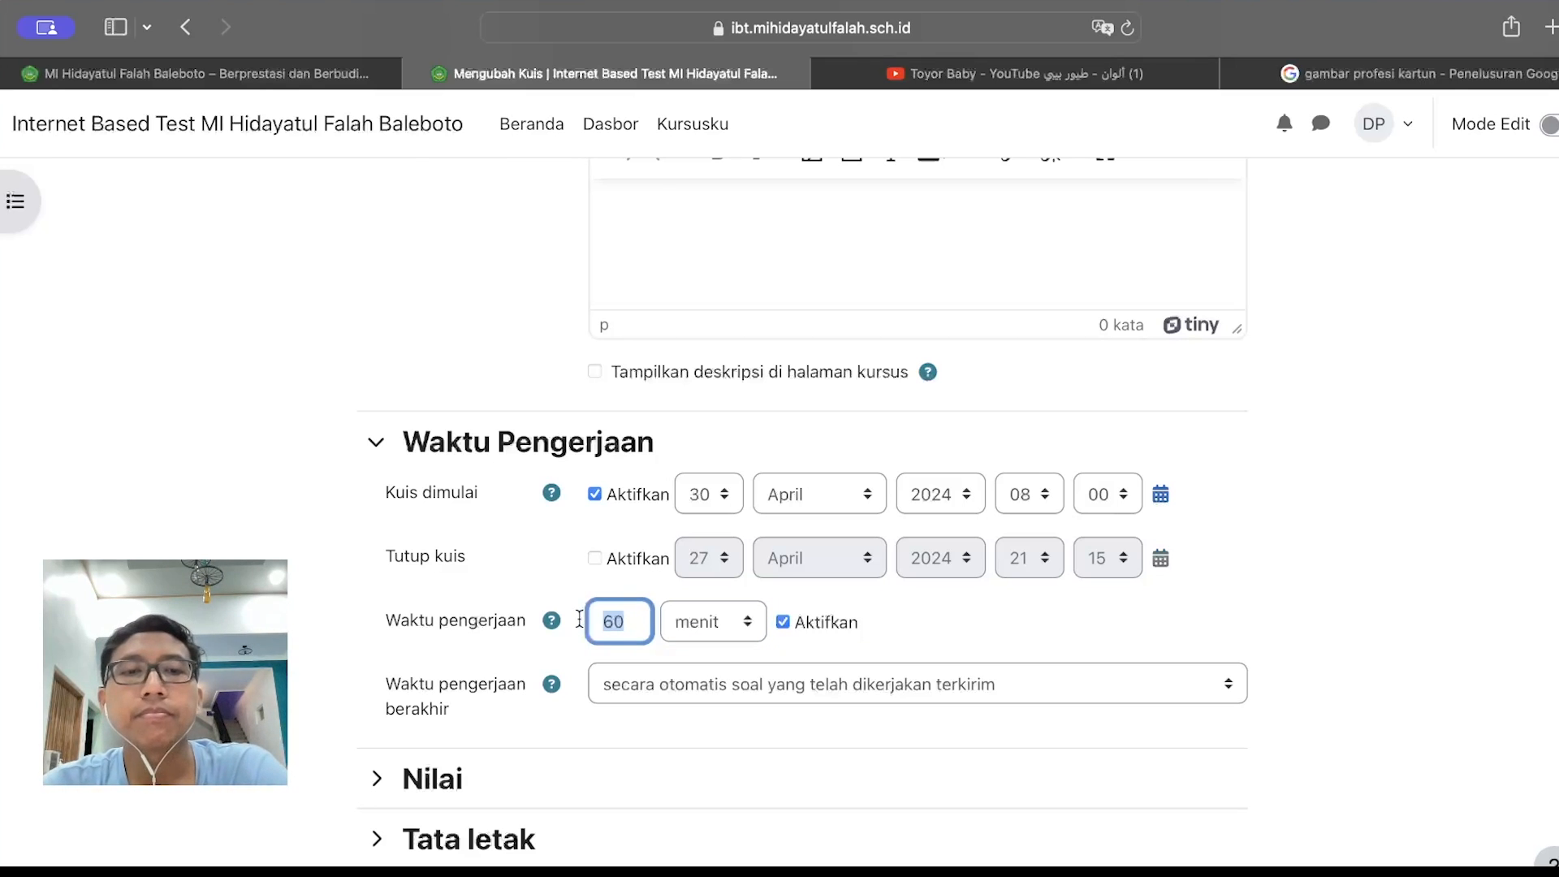
{"action": "left_click", "coordinate": [579, 619]}
Check the Nilai section, keeping the allowed attempts at 1, and save the quiz settings and display the quiz
{"action": "scroll", "coordinate": [368, 671], "scroll_direction": "down", "scroll_amount": 2}
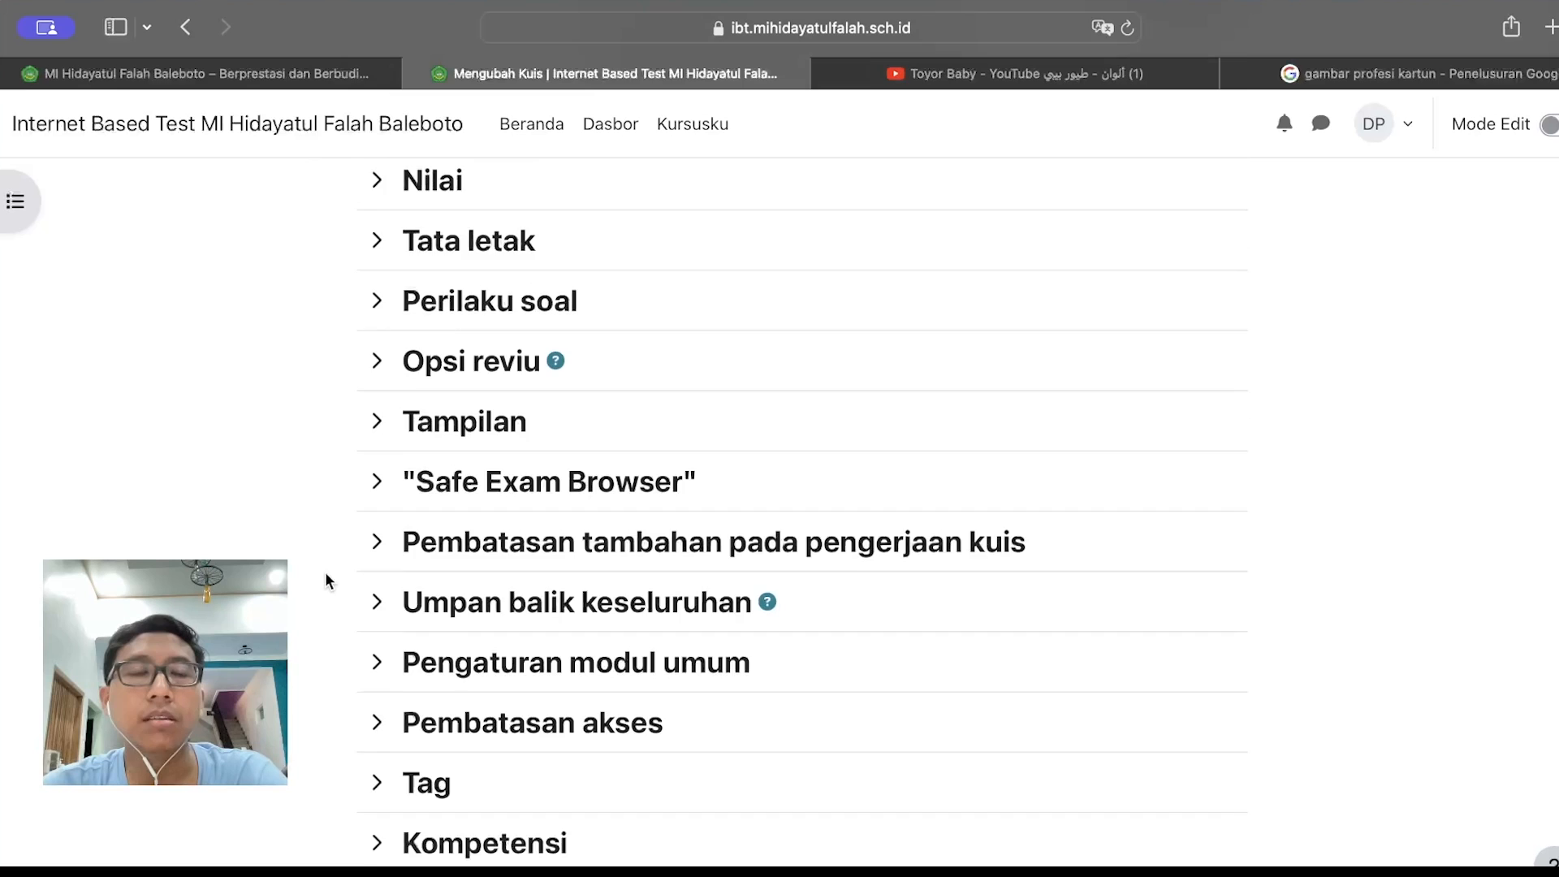
{"action": "scroll", "coordinate": [328, 577], "scroll_direction": "up", "scroll_amount": 2}
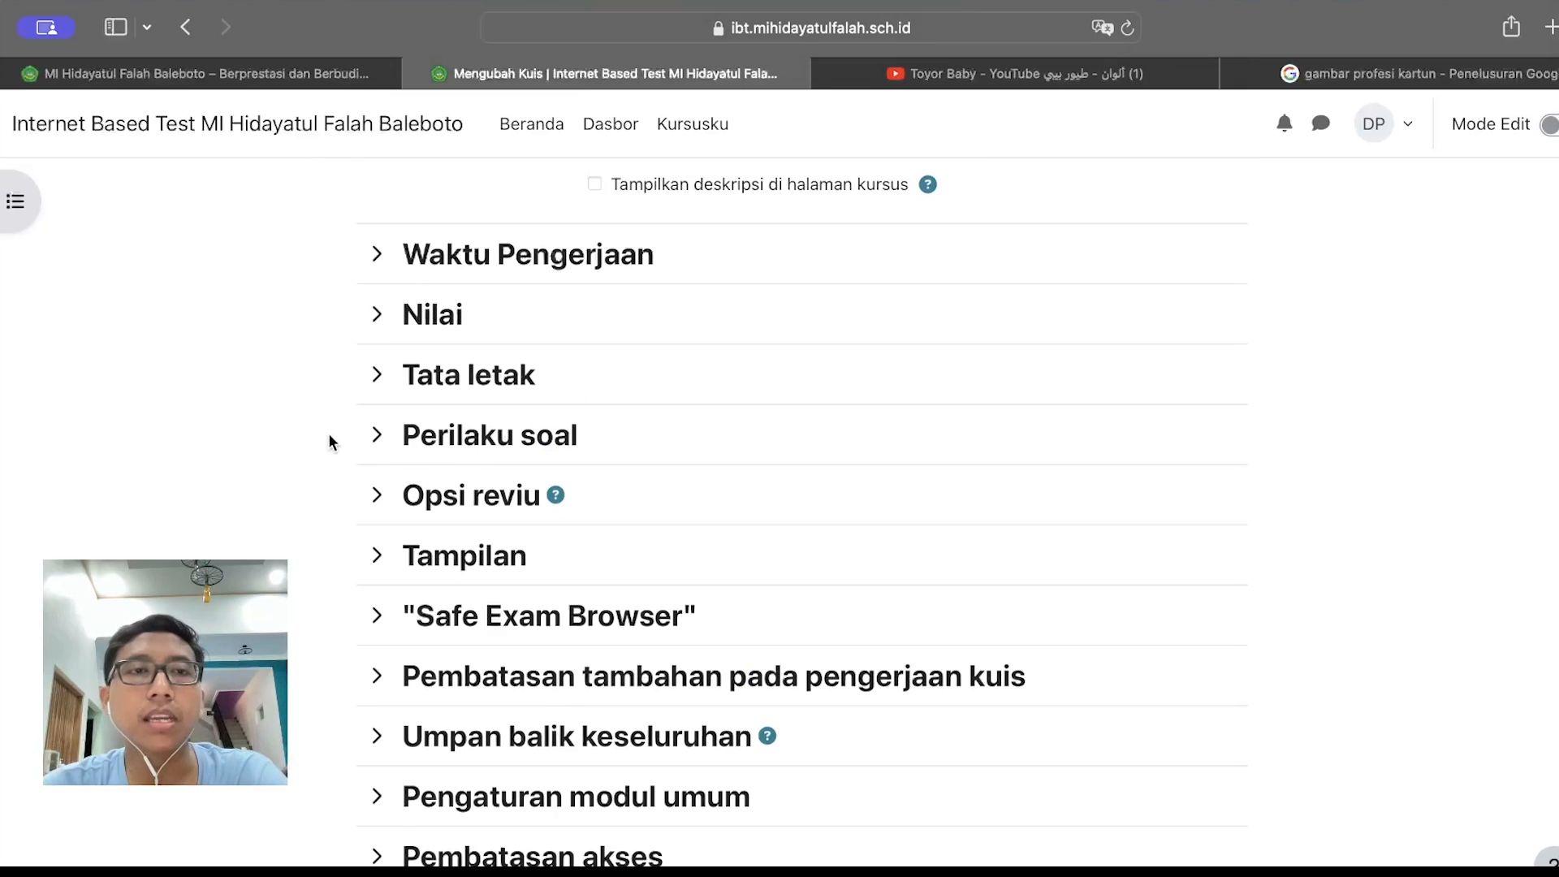
{"action": "left_click", "coordinate": [376, 315]}
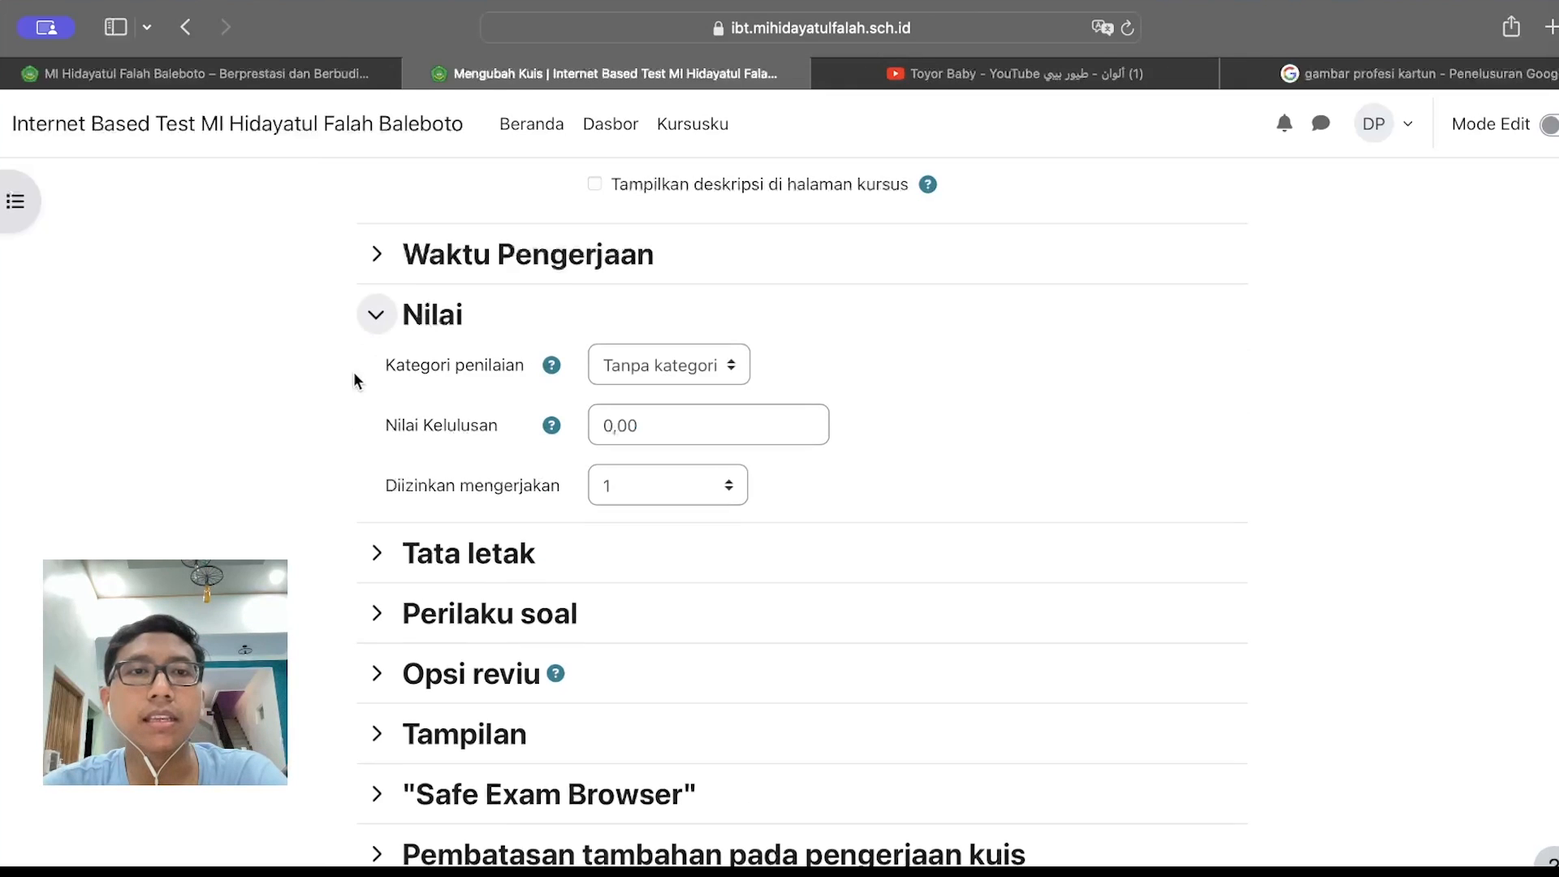
{"action": "left_click", "coordinate": [632, 479]}
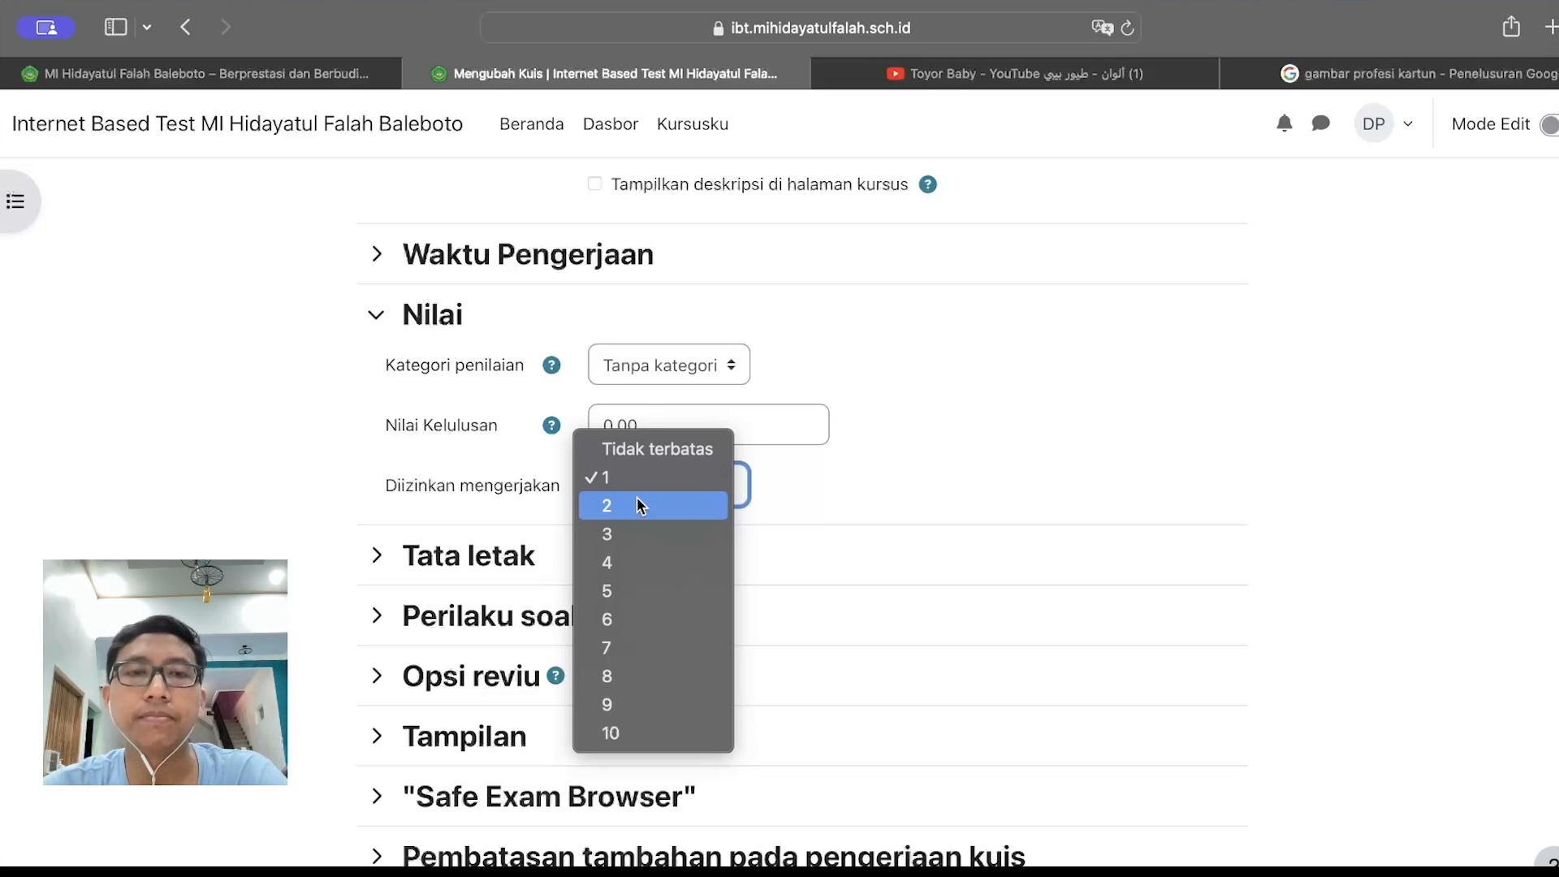
{"action": "left_click", "coordinate": [397, 485]}
{"action": "scroll", "coordinate": [943, 769], "scroll_direction": "down", "scroll_amount": 6}
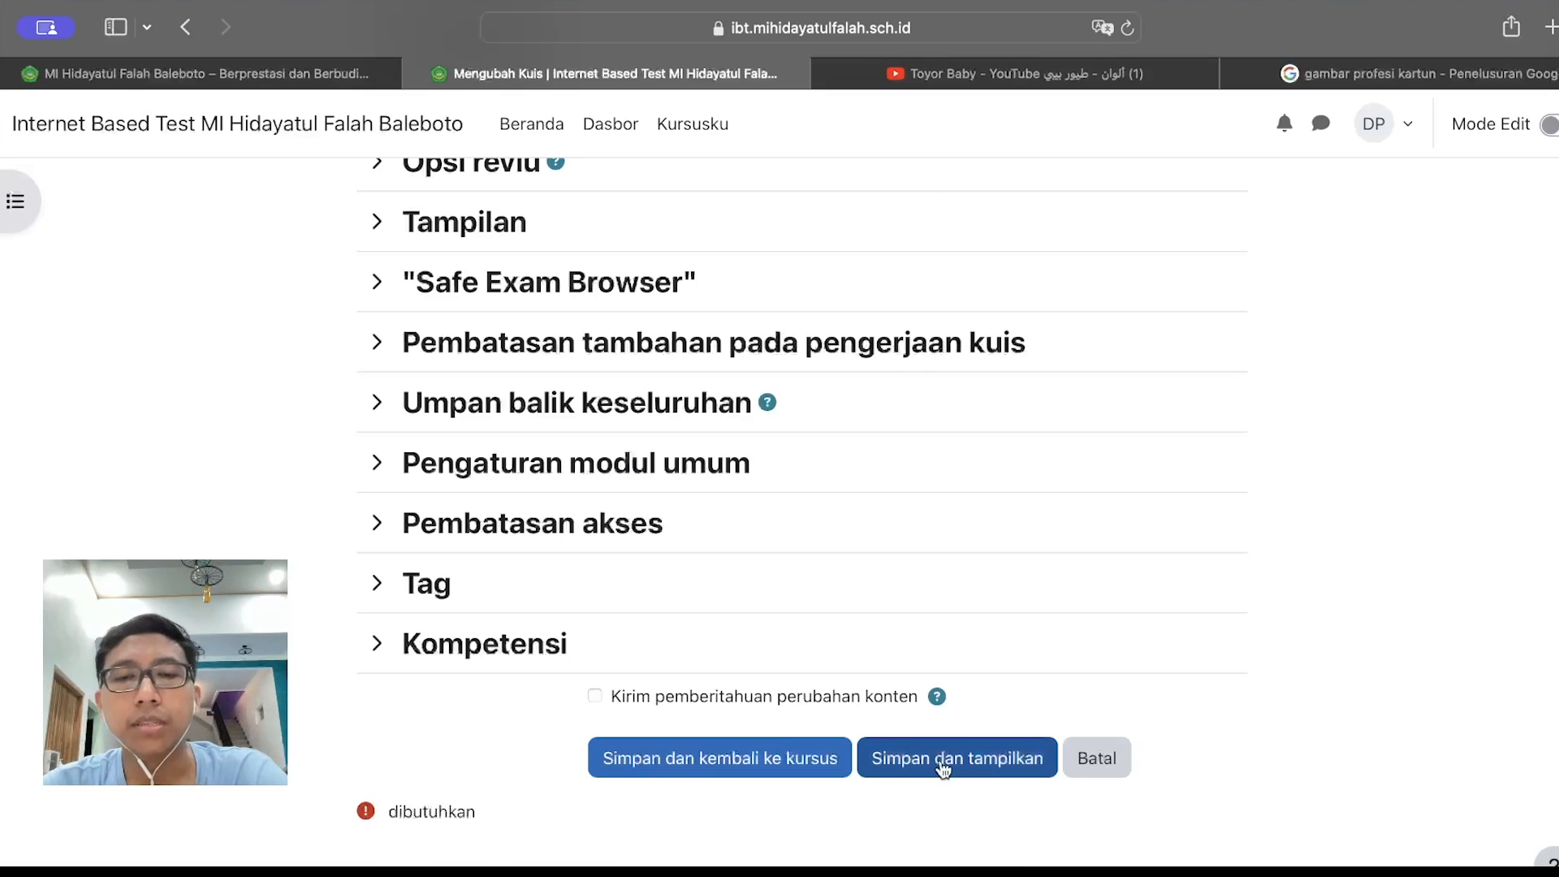
{"action": "left_click", "coordinate": [942, 767]}
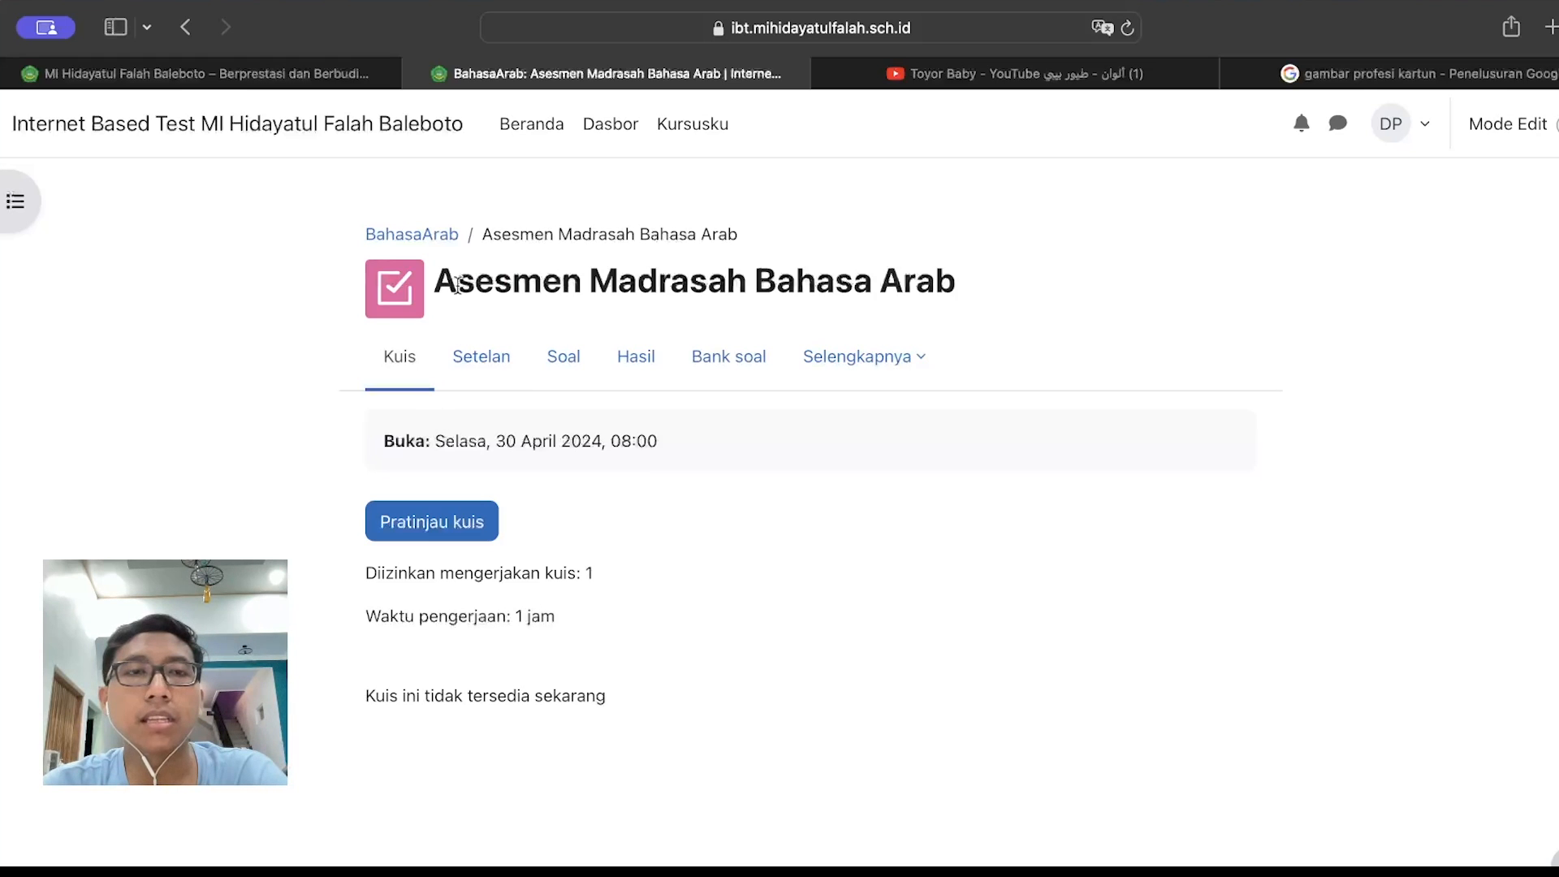
Review the quiz page's title, opening date, allowed attempts, time limit and availability notice
{"action": "left_click_drag", "start_coordinate": [436, 281], "coordinate": [925, 299]}
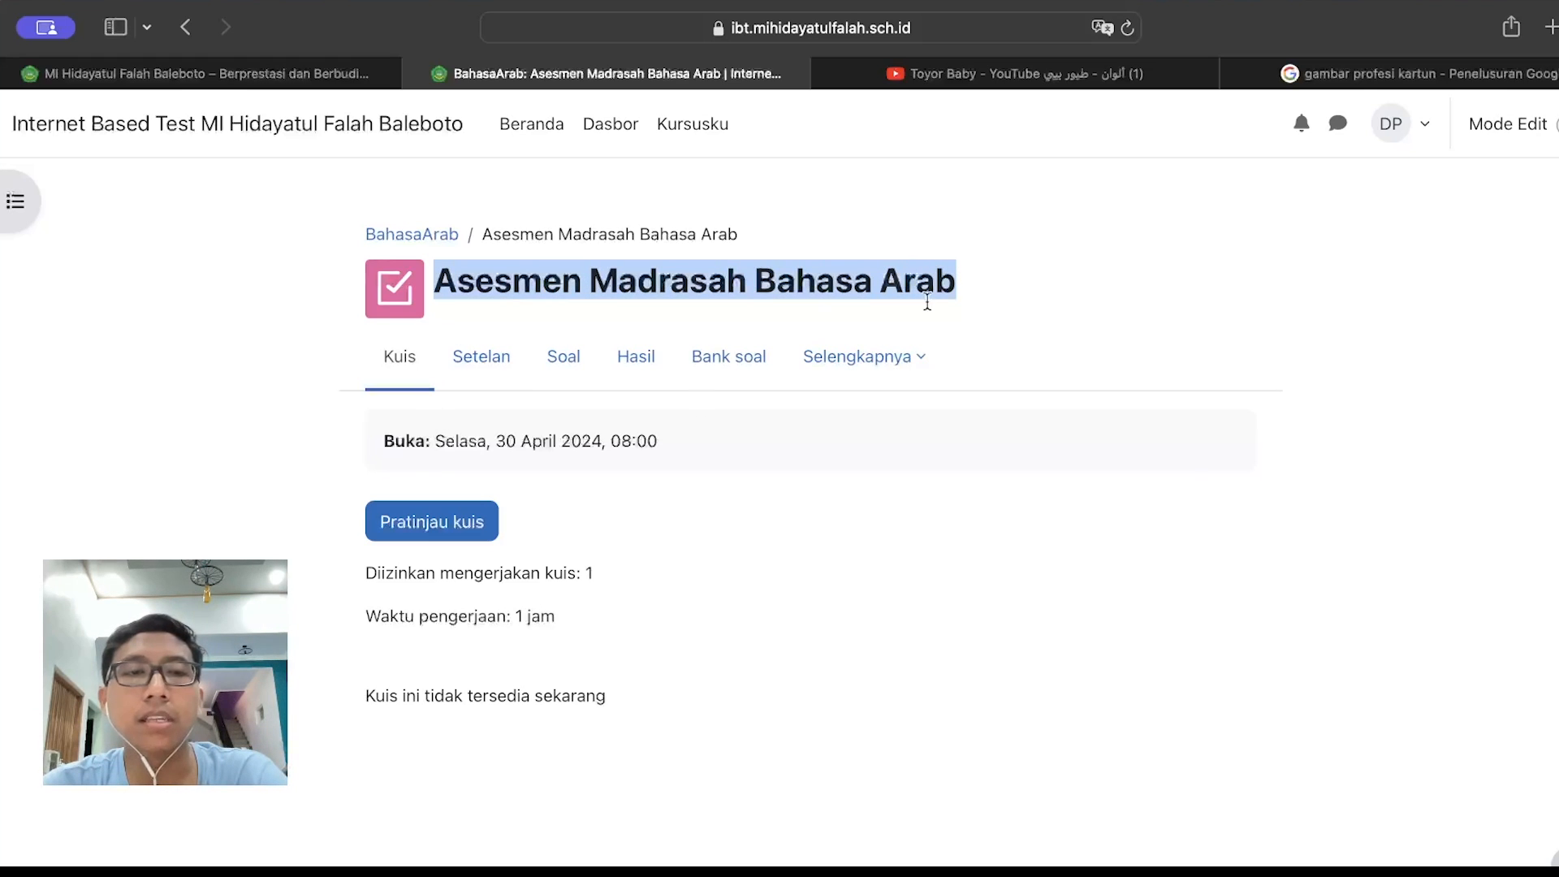
{"action": "left_click", "coordinate": [438, 444]}
{"action": "left_click_drag", "start_coordinate": [436, 445], "coordinate": [675, 441]}
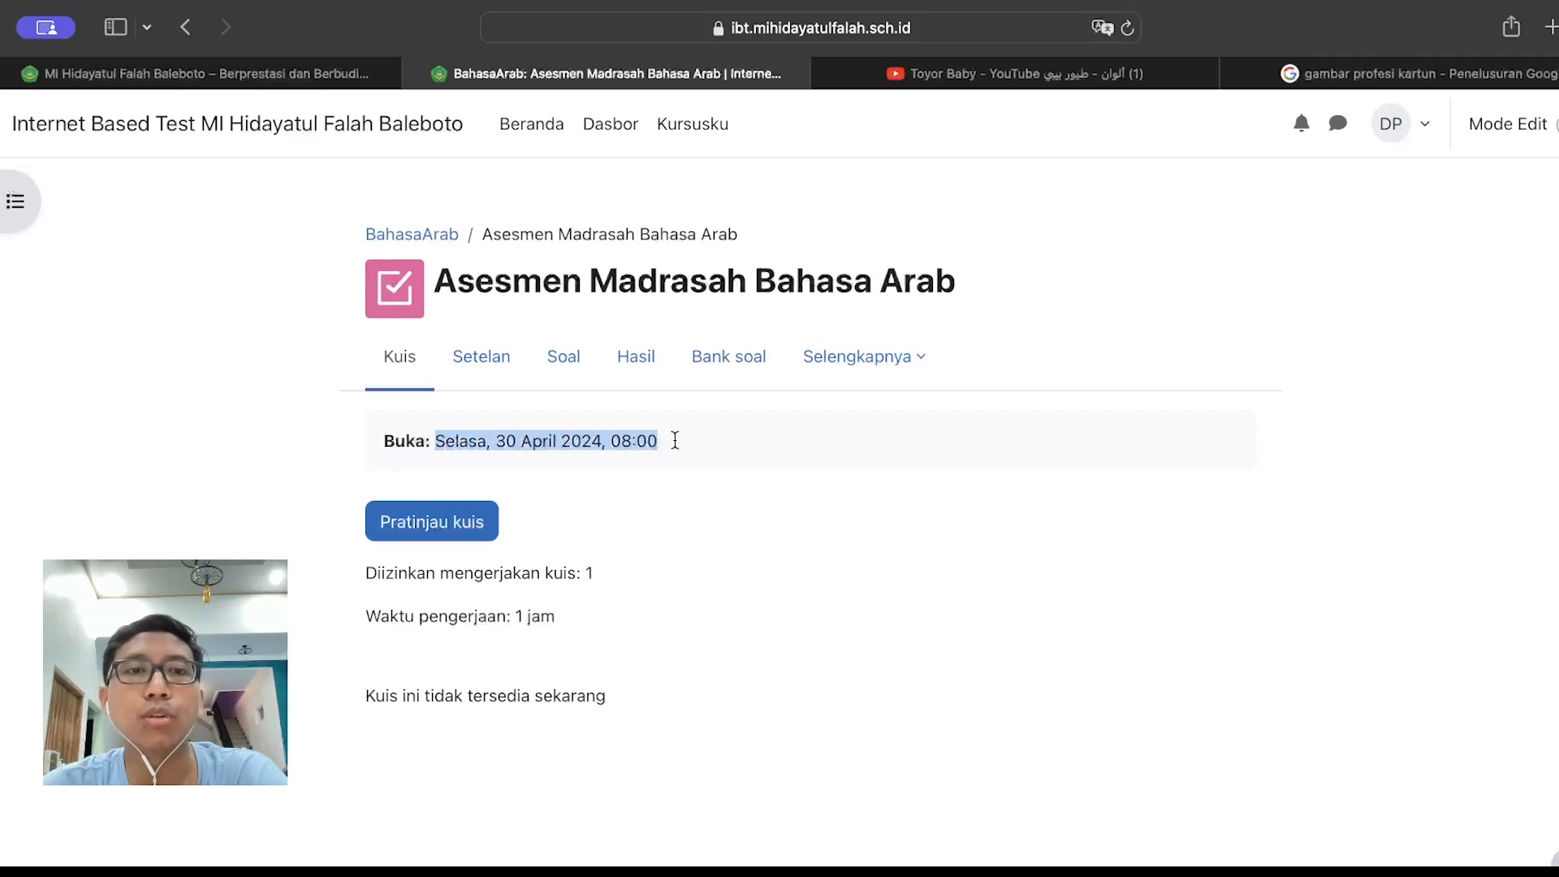
{"action": "left_click", "coordinate": [682, 500]}
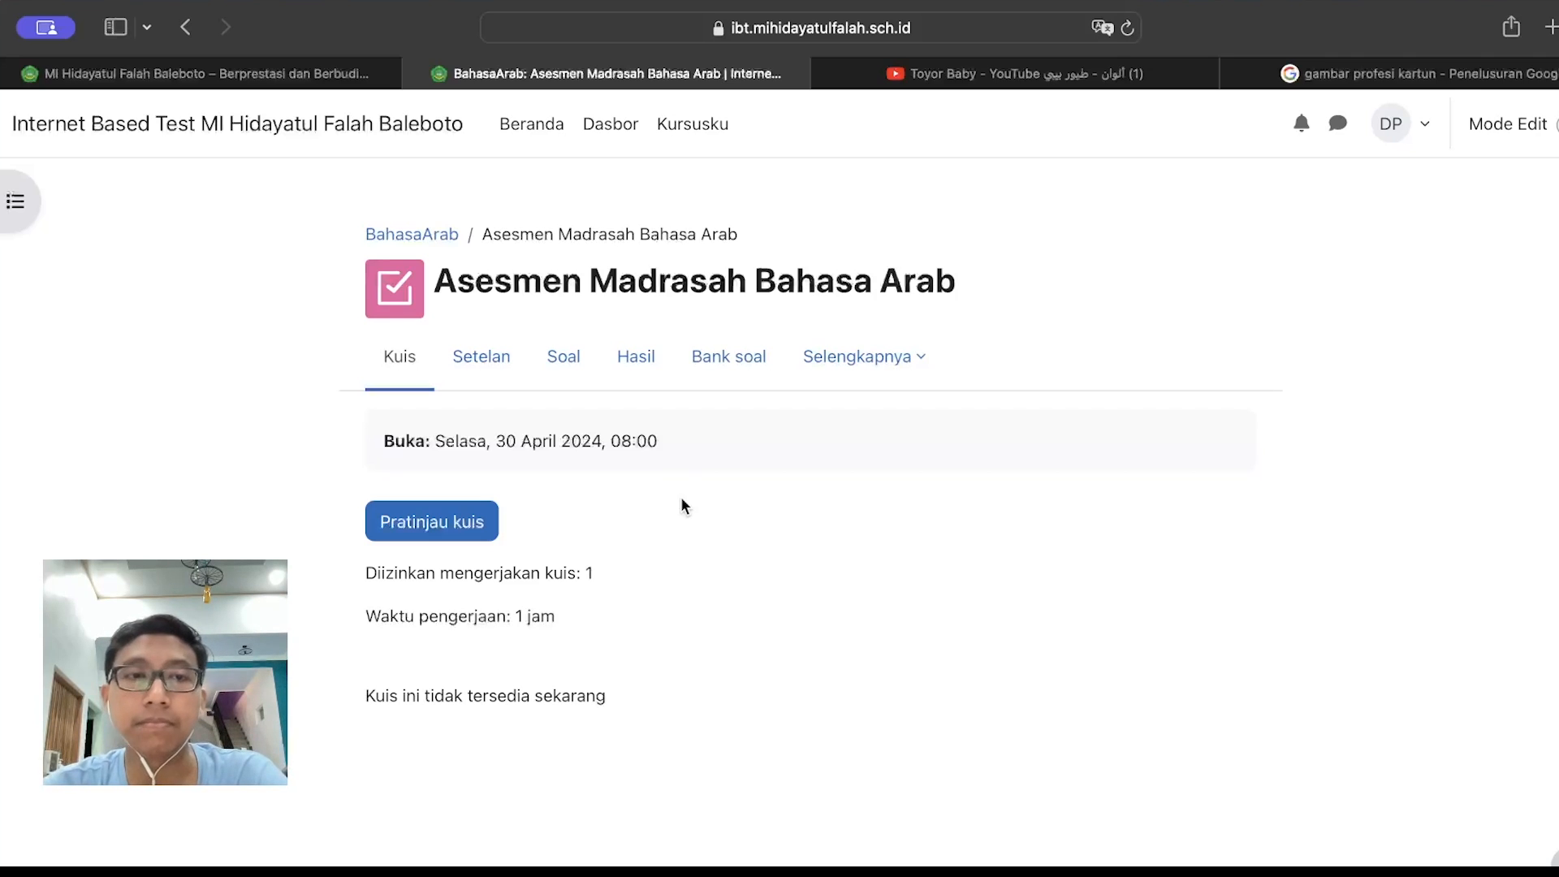
{"action": "left_click_drag", "start_coordinate": [364, 573], "coordinate": [623, 568]}
{"action": "left_click_drag", "start_coordinate": [367, 615], "coordinate": [583, 614]}
{"action": "left_click", "coordinate": [583, 614]}
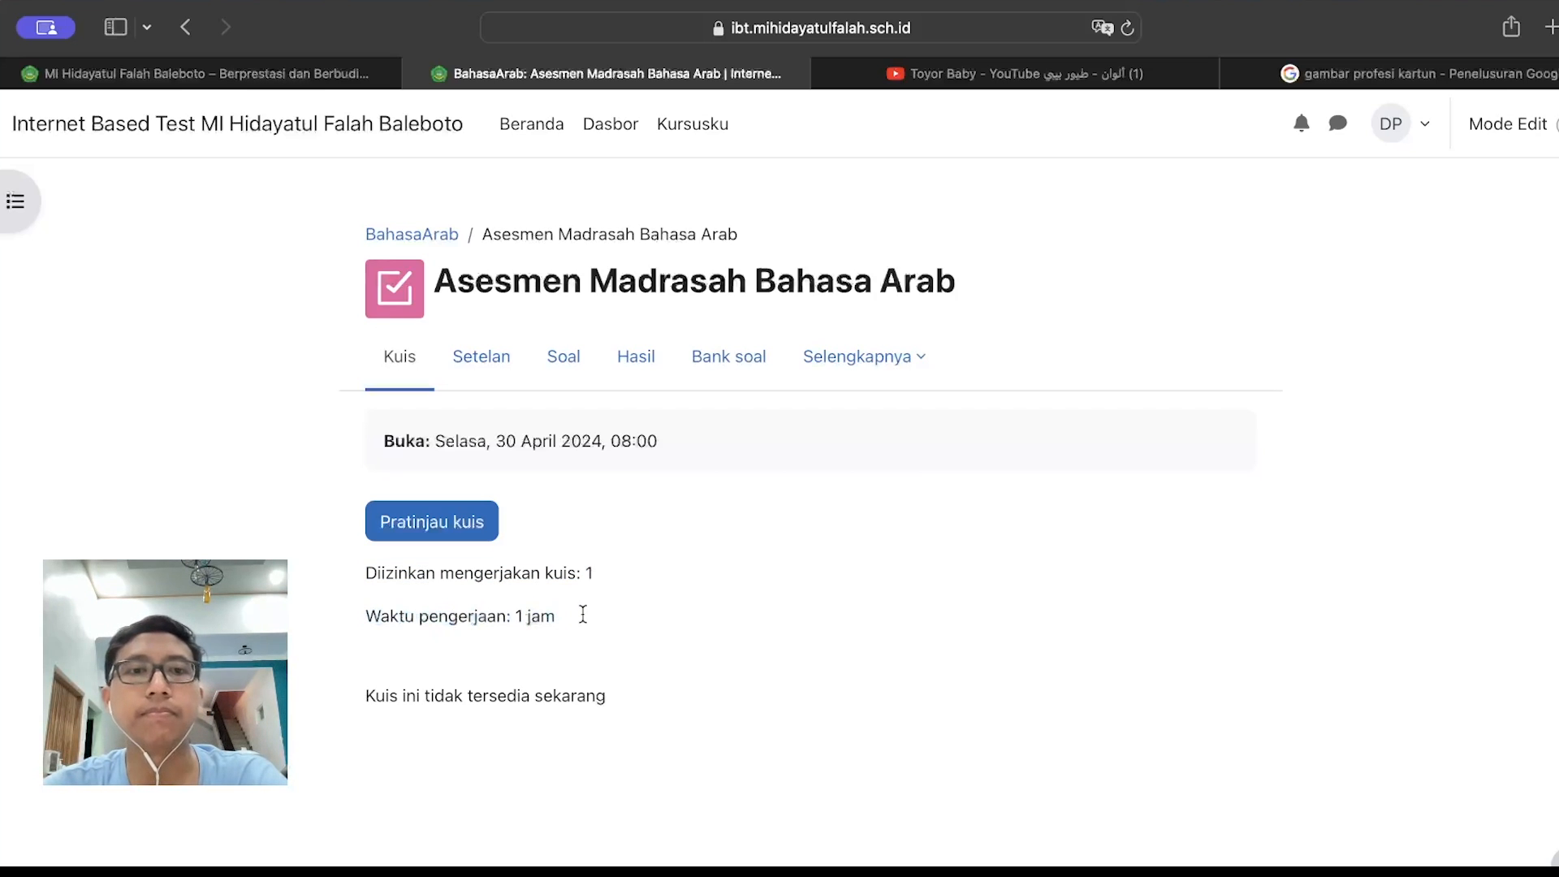
{"action": "left_click_drag", "start_coordinate": [365, 696], "coordinate": [630, 700]}
{"action": "left_click", "coordinate": [630, 700]}
{"action": "left_click_drag", "start_coordinate": [467, 441], "coordinate": [621, 442]}
{"action": "left_click", "coordinate": [691, 510]}
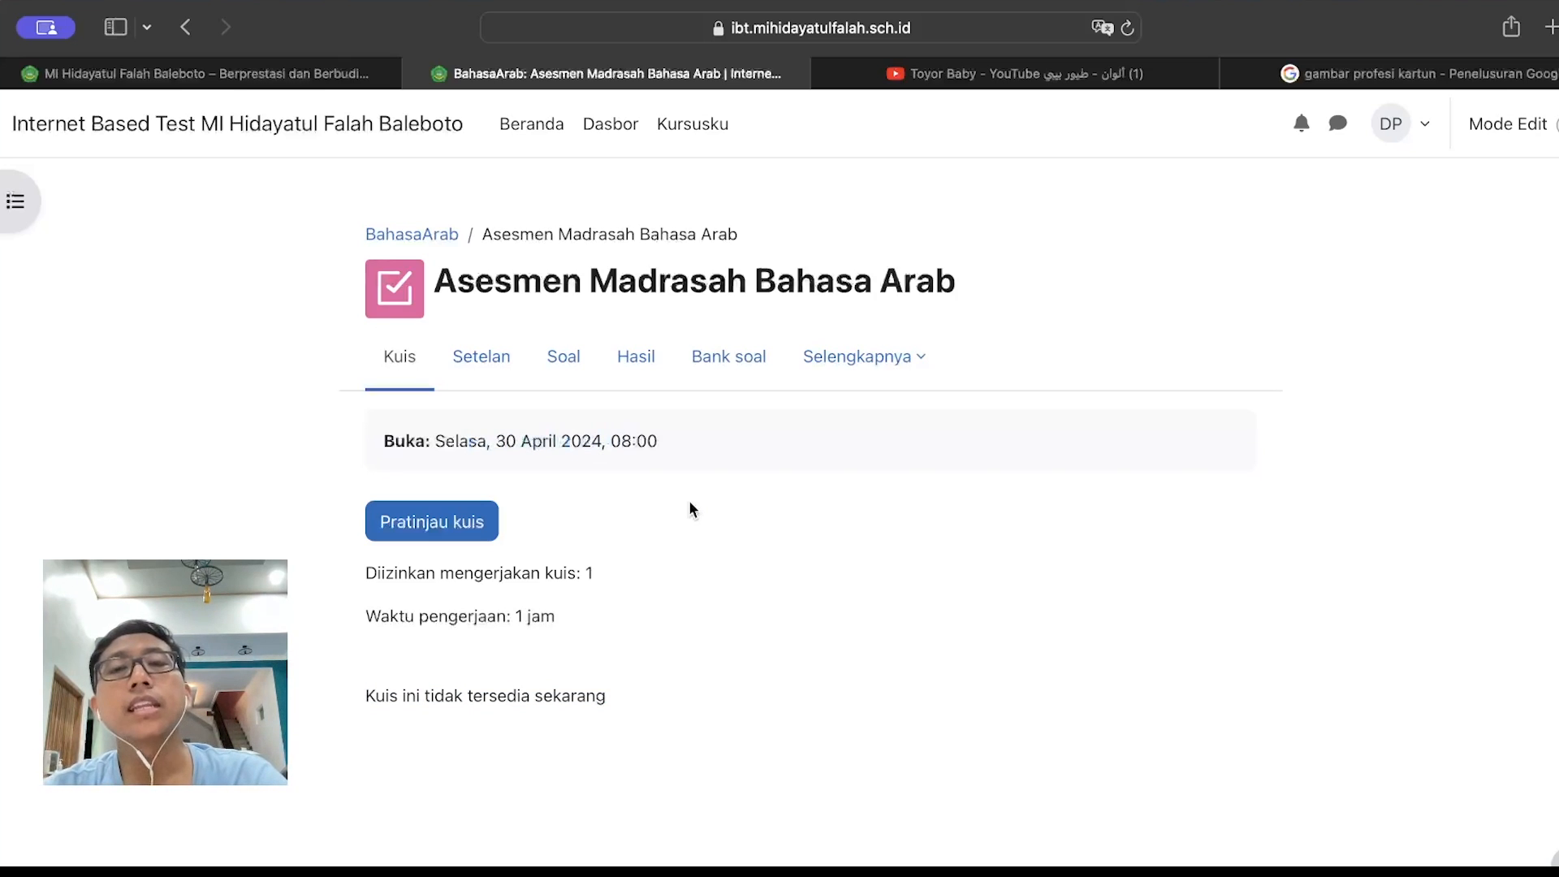